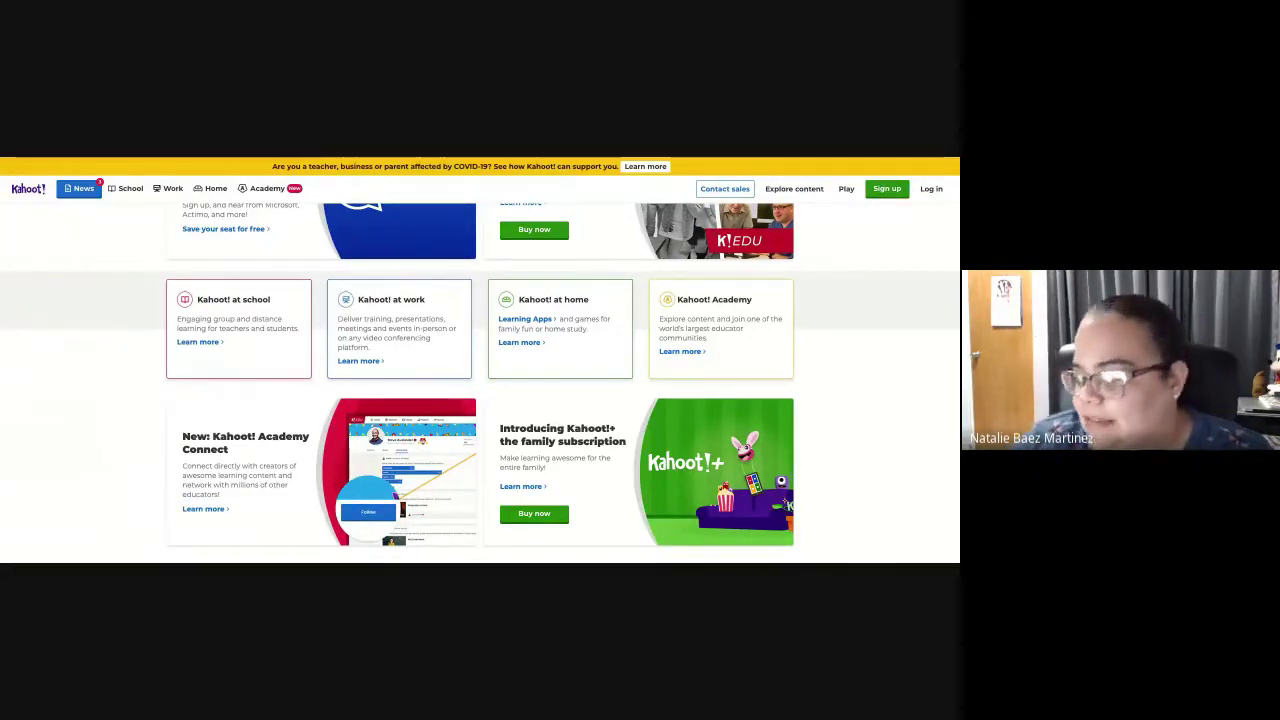
- Review the Kahoot! website's homepage, including its product areas, the explanation of how it works, usage figures and testimonials
scroll(480, 380, "down", 3)
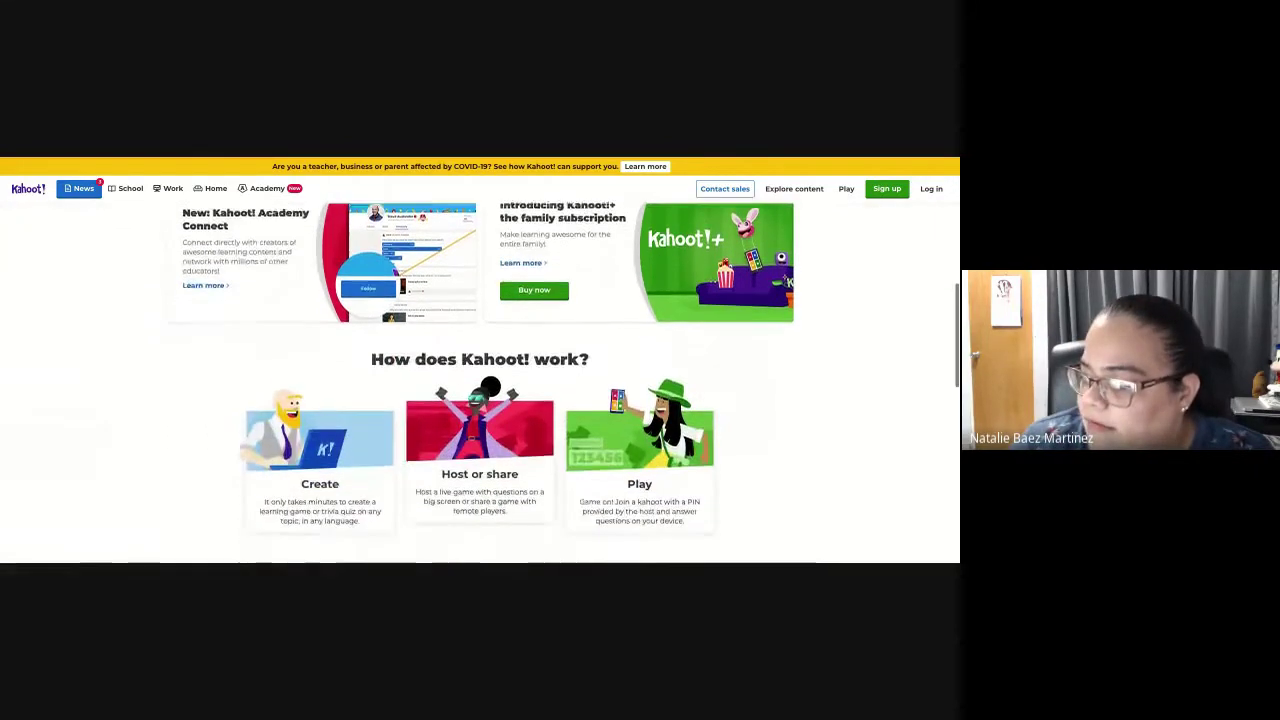
scroll(480, 380, "down", 2)
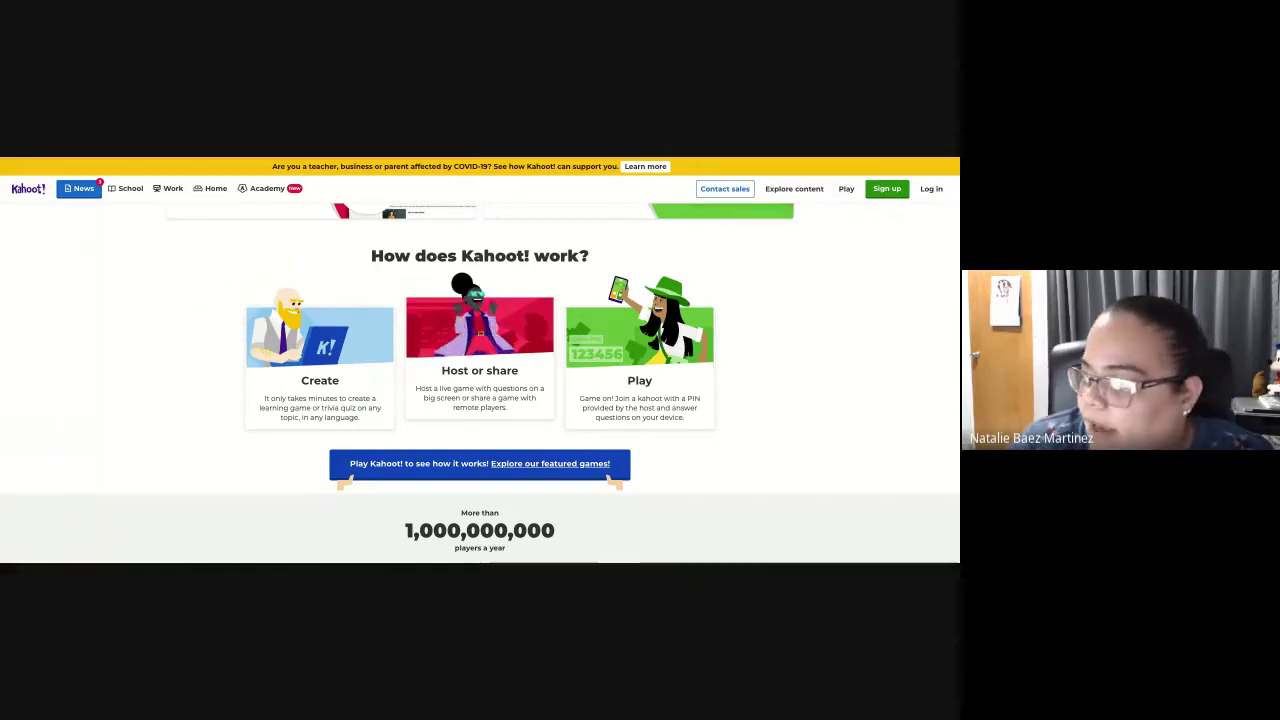
scroll(480, 380, "down", 2)
scroll(270, 380, "down", 2)
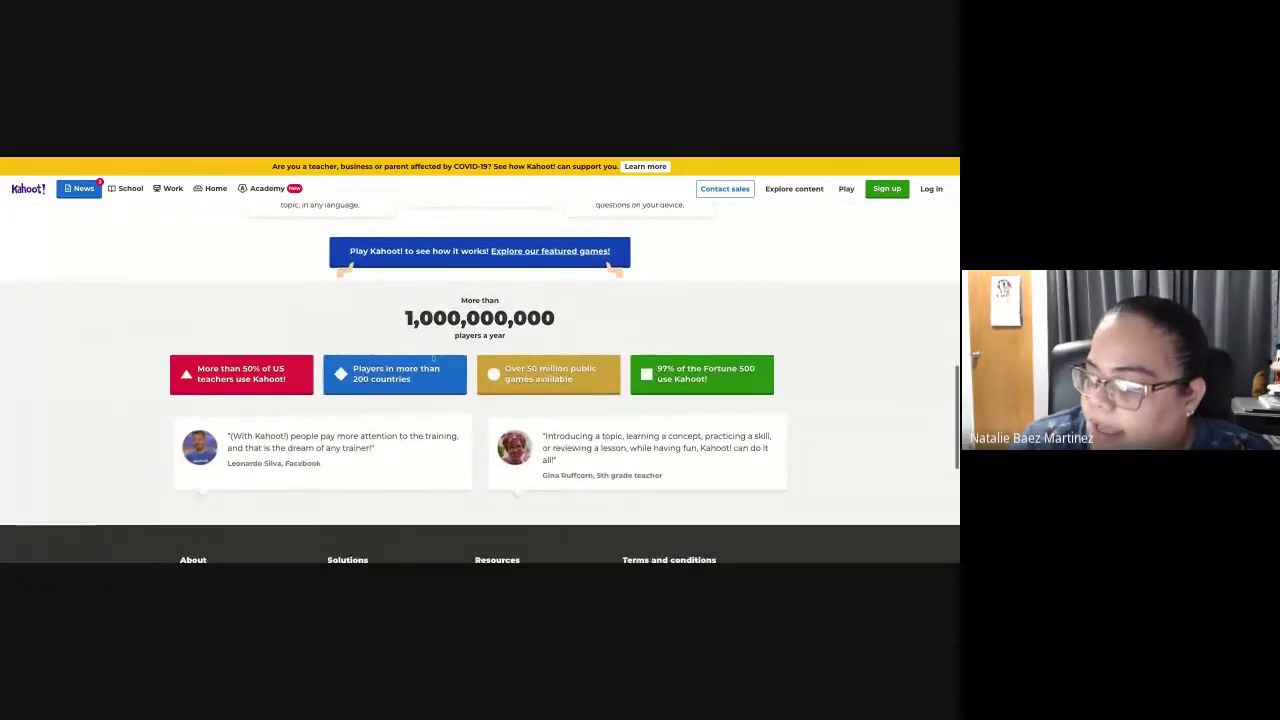
scroll(270, 380, "down", 1)
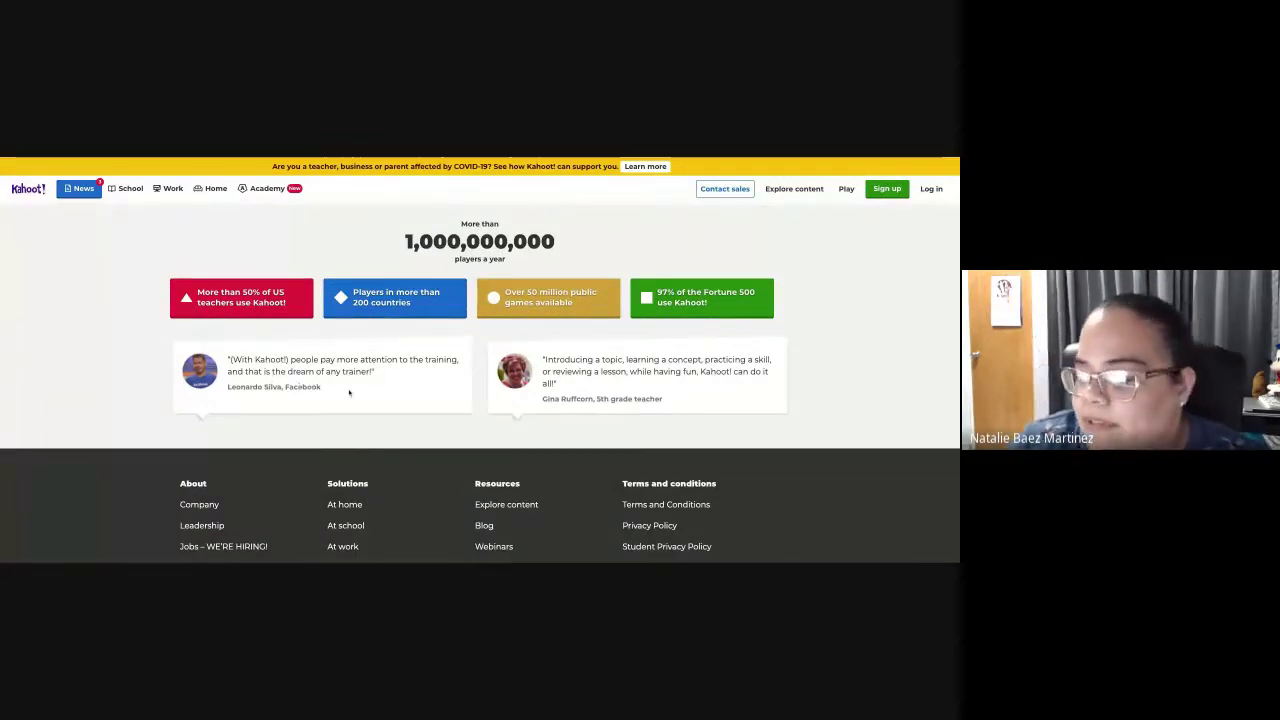
scroll(349, 392, "up", 3)
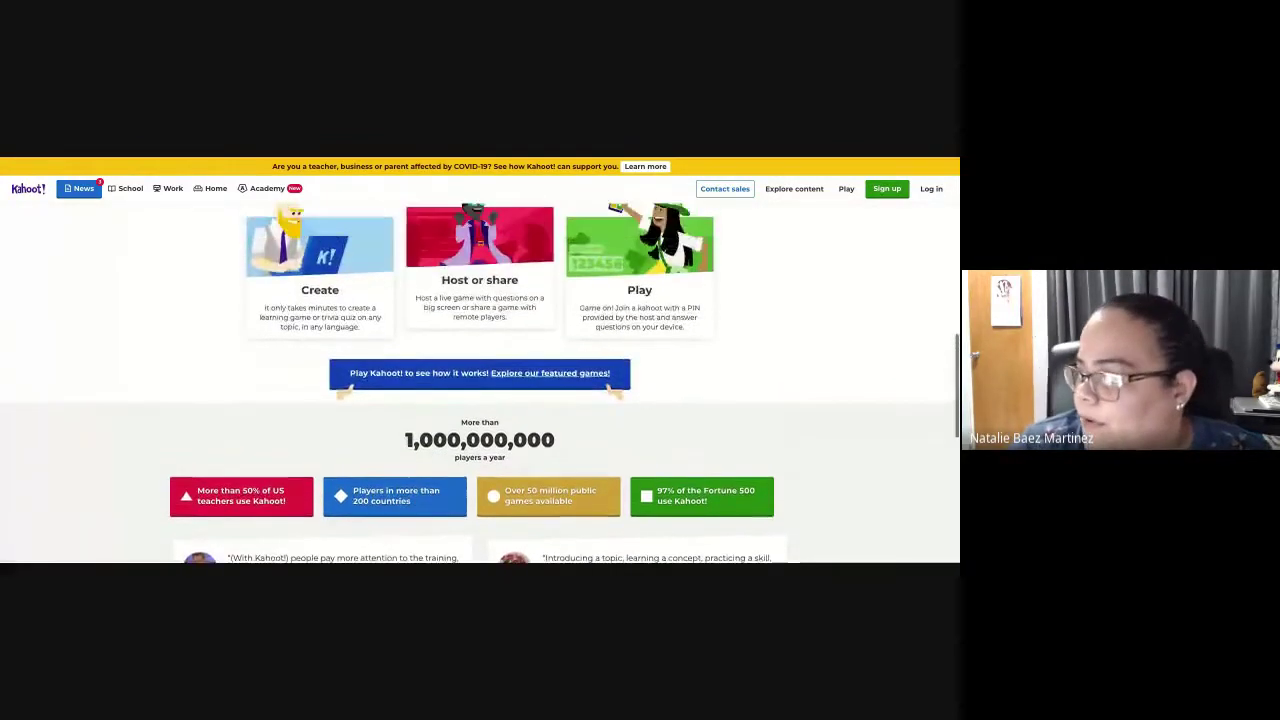
scroll(480, 380, "up", 10)
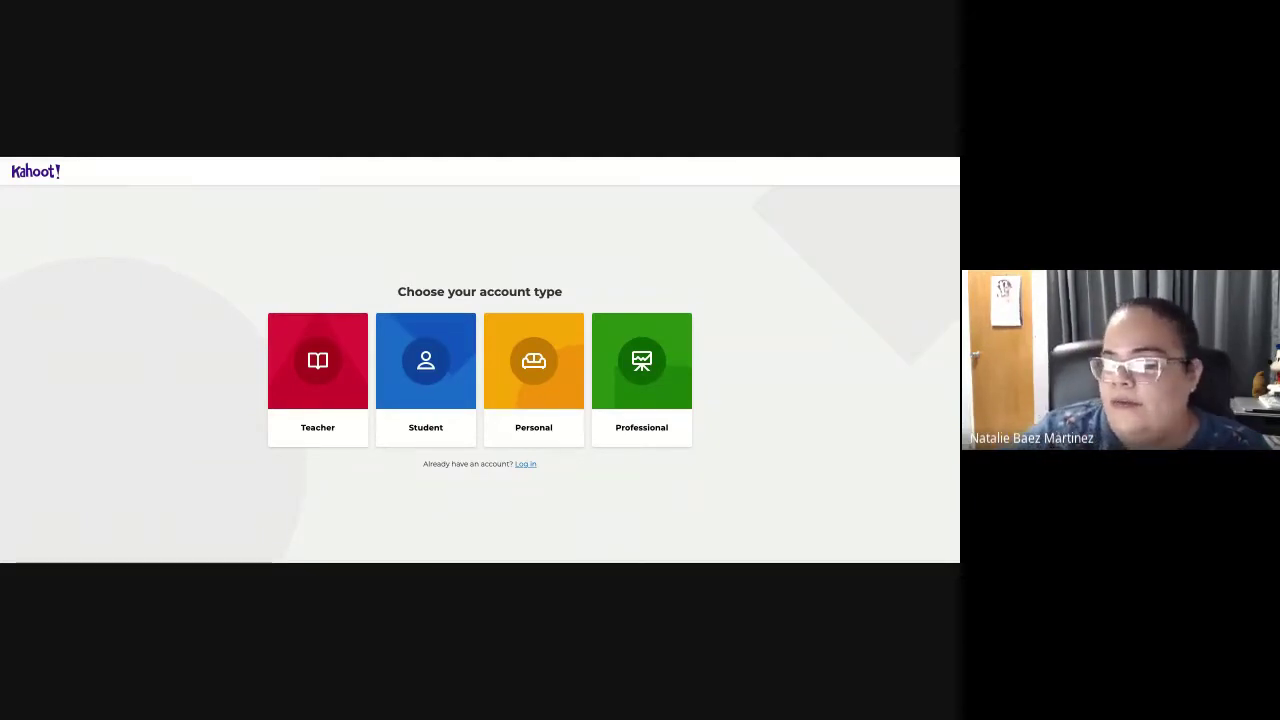
- Sign up for a Teacher account with School as the workplace, and continue with the free Basic plan
left_click(282, 372)
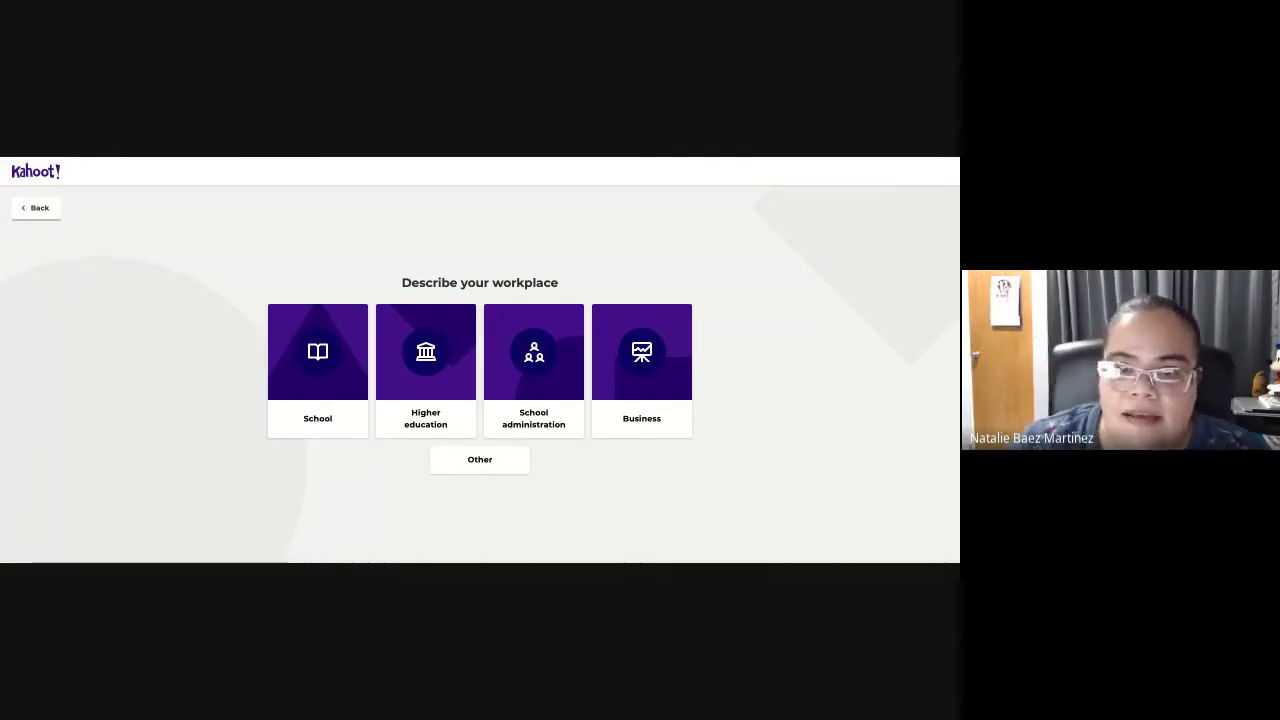
left_click(303, 337)
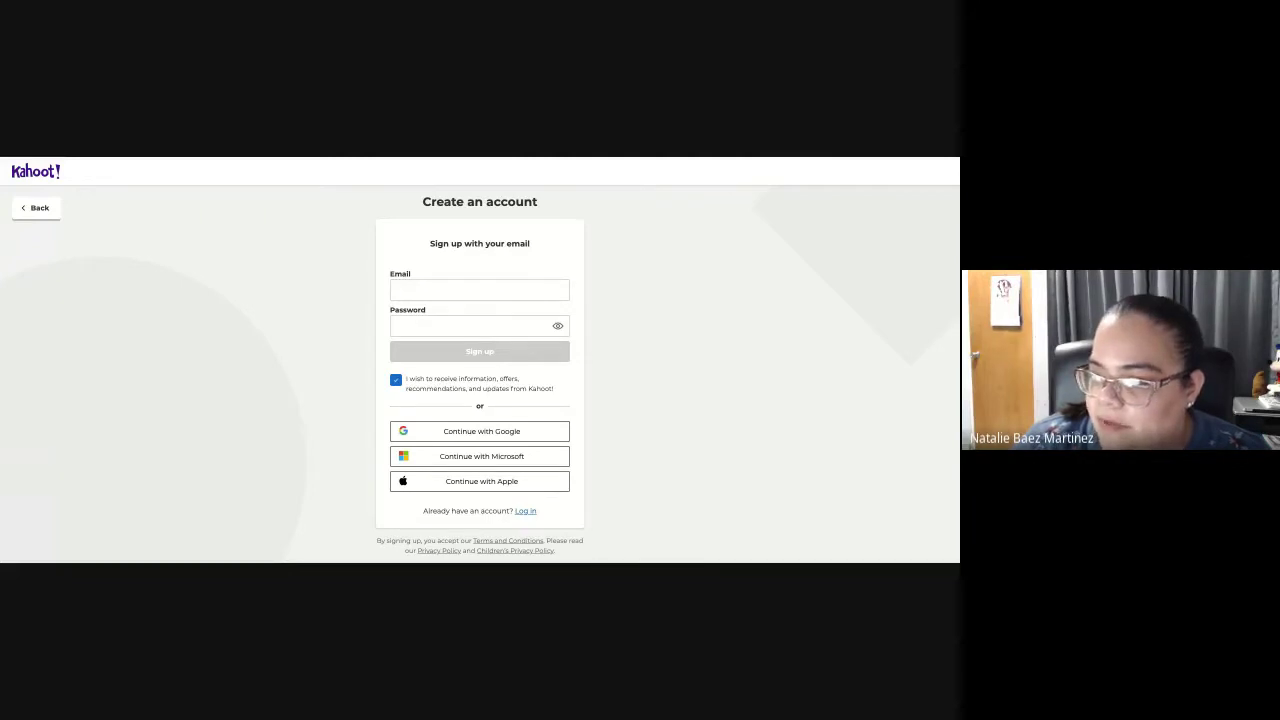
key("Return")
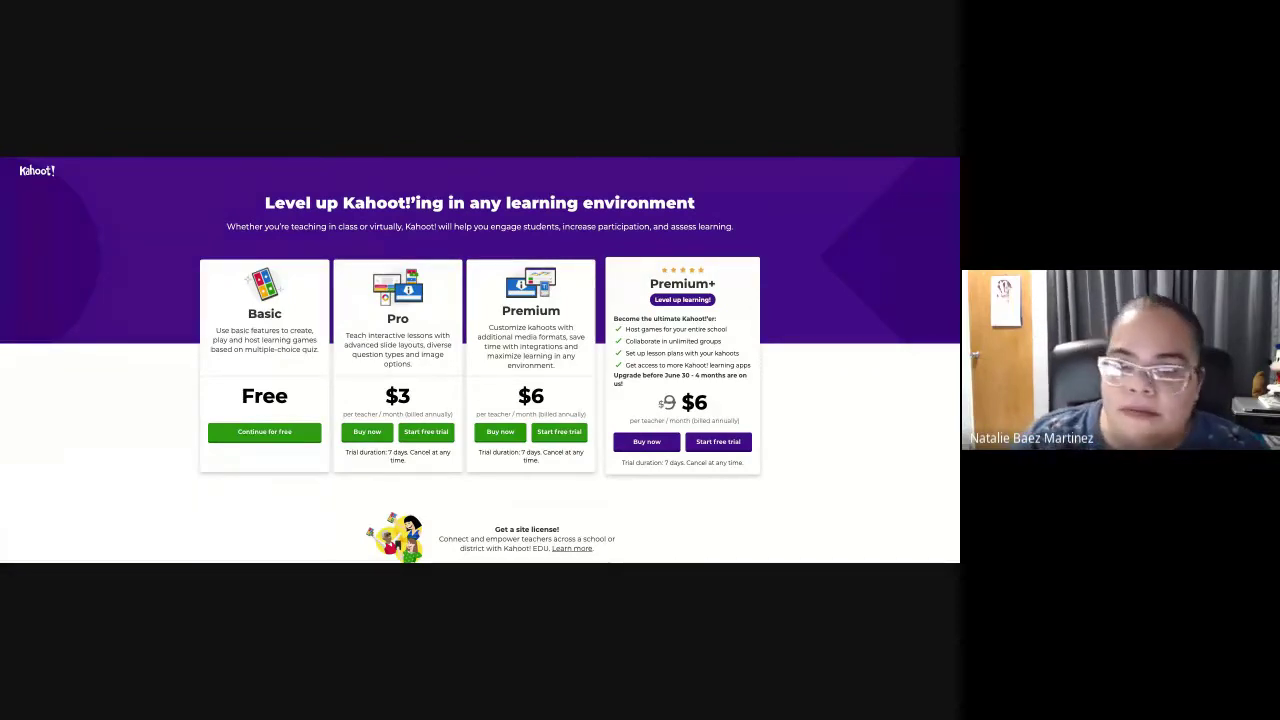
left_click(280, 434)
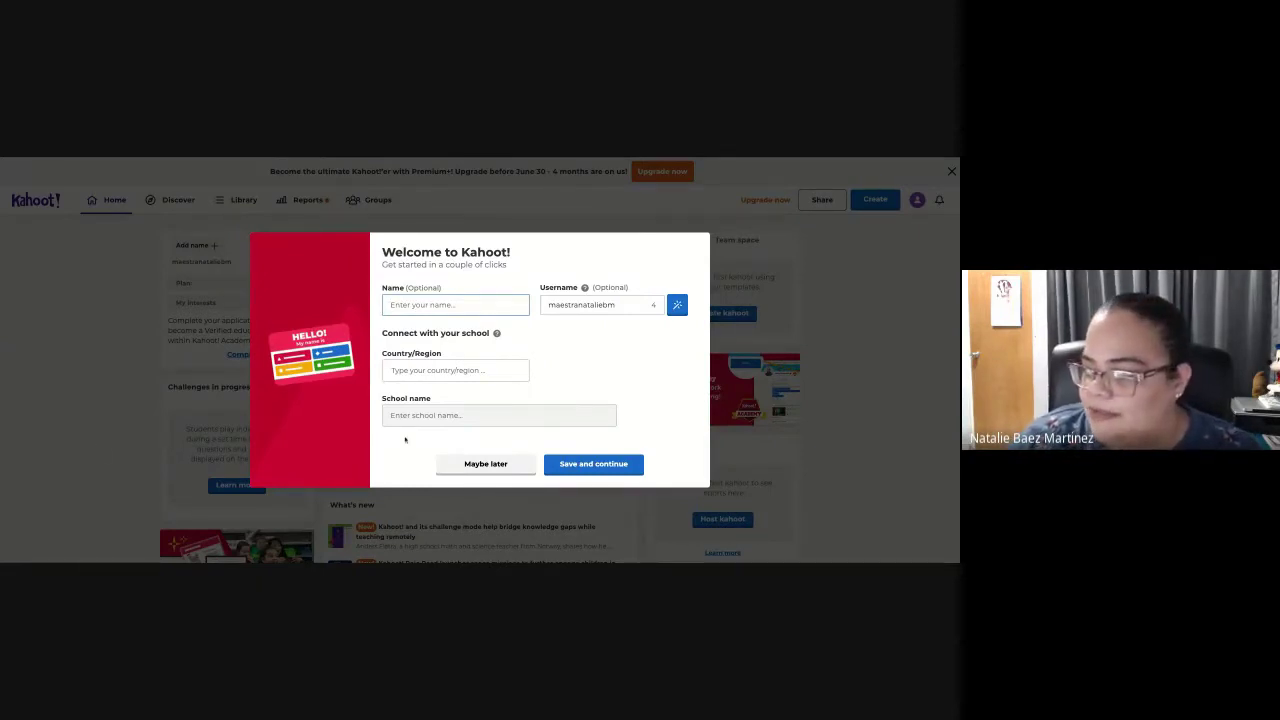
- Enter the teacher's first name in the welcome form and check the suggested username
type("Nata")
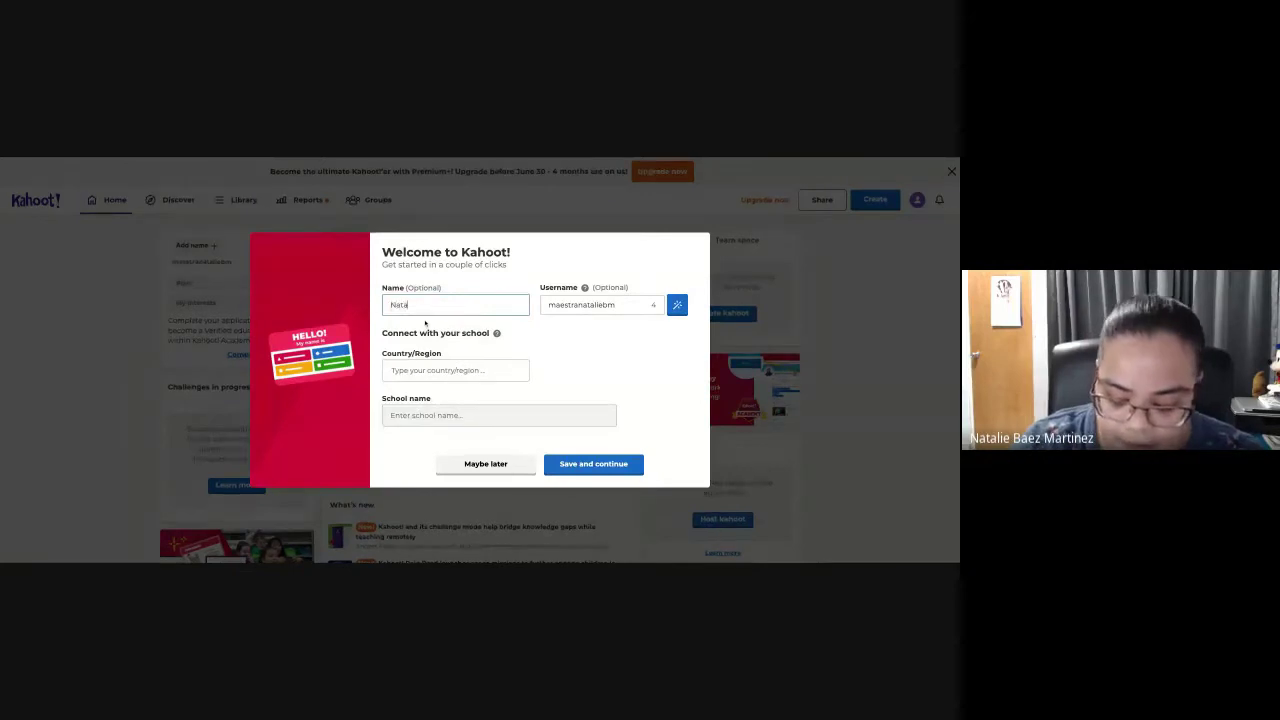
type("lie")
left_click(580, 305)
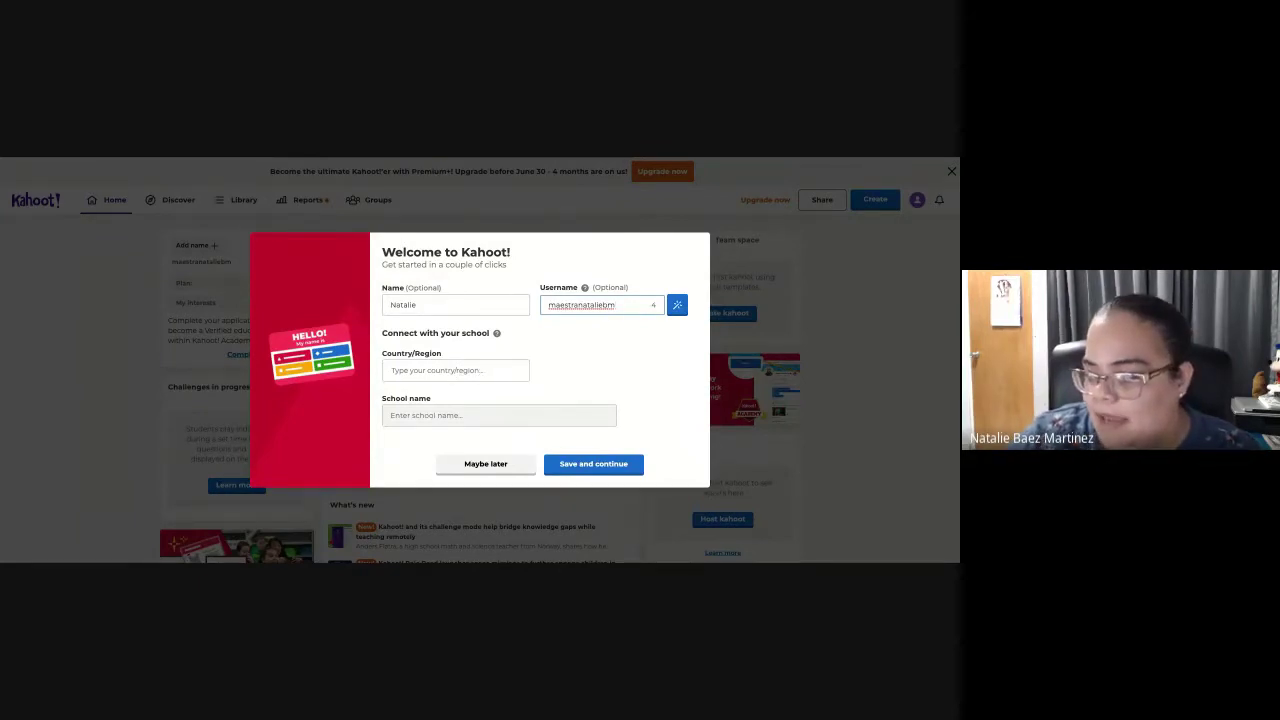
- Try to set the country/region to Puerto Rico in the welcome form
left_click(440, 370)
type("Puer")
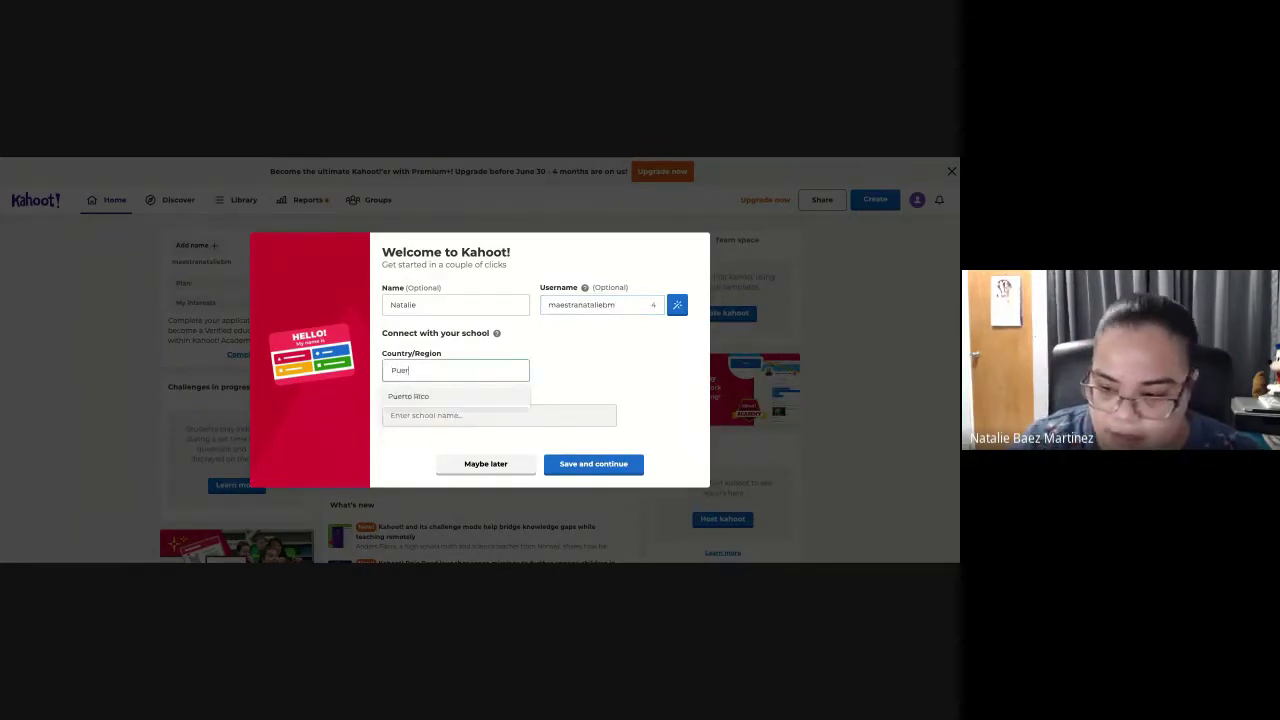
type("t")
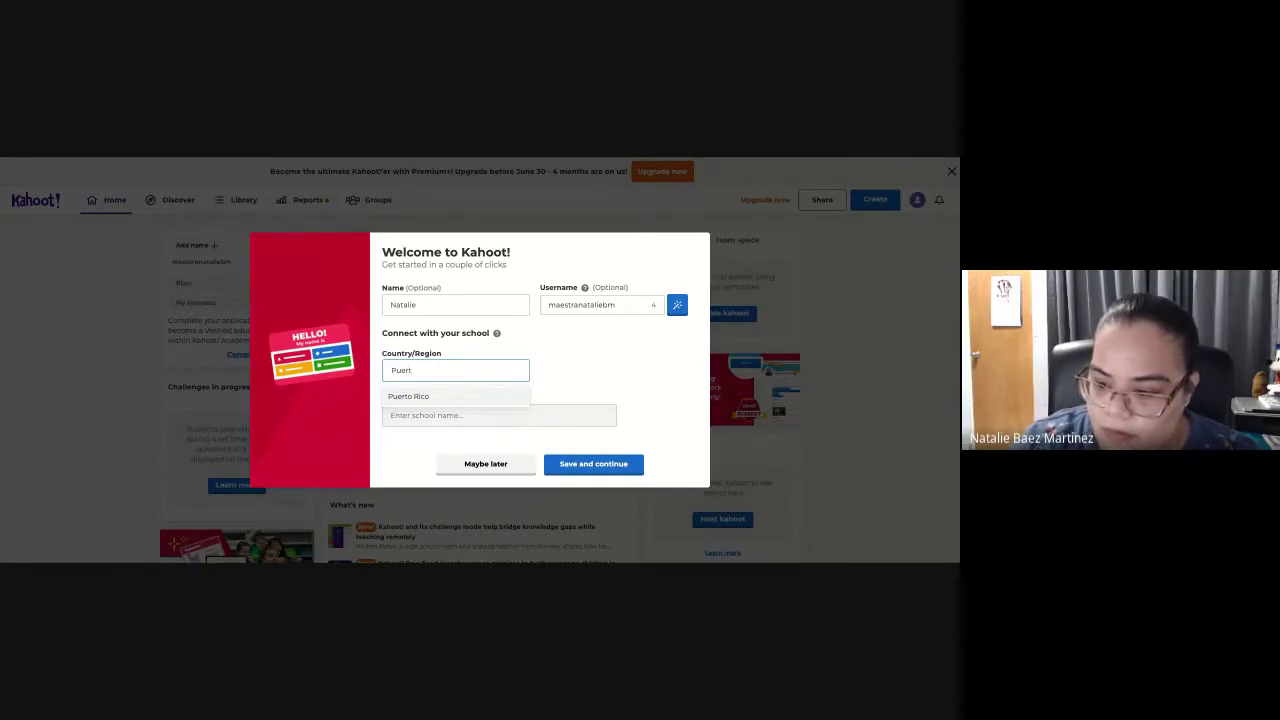
type("o")
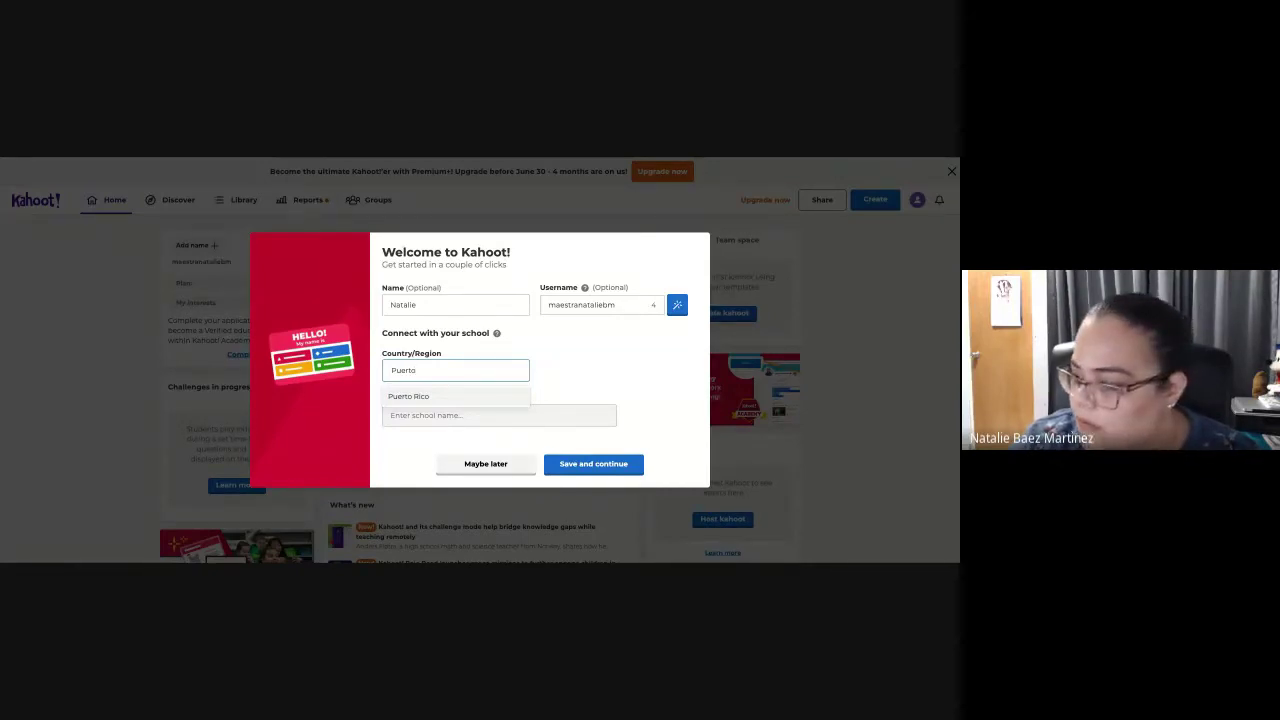
type(" Rico")
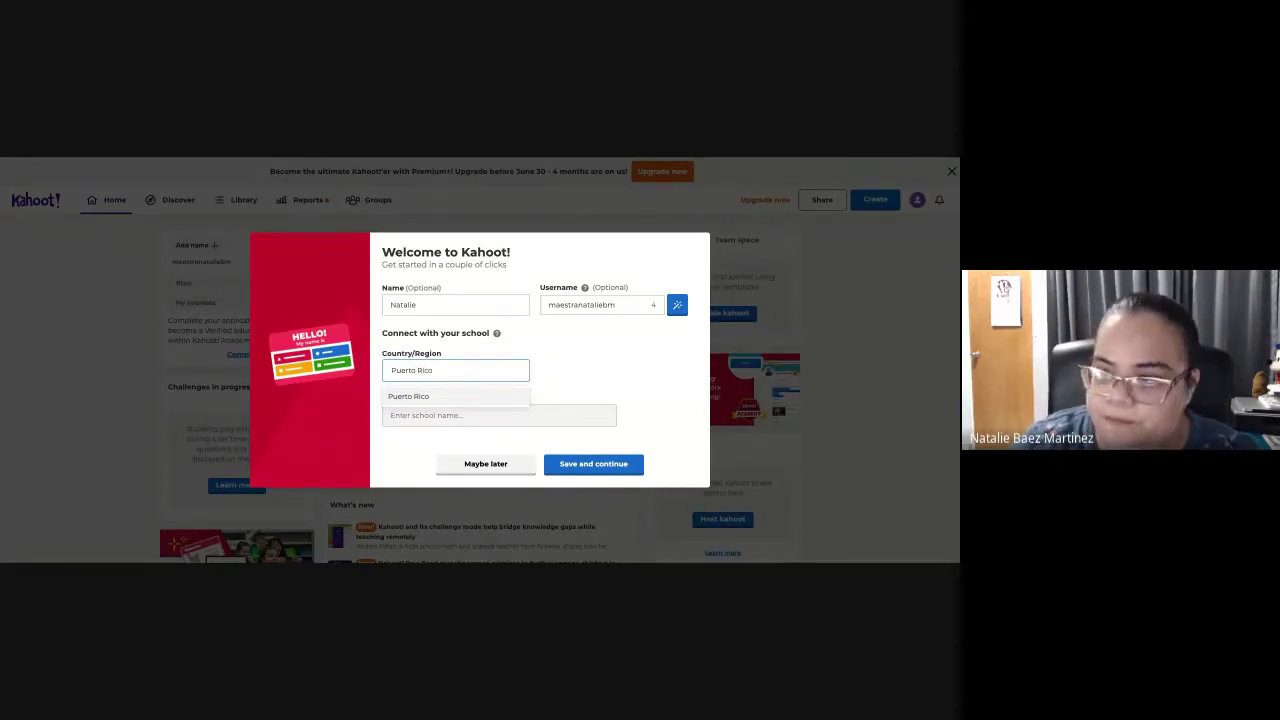
key("Escape")
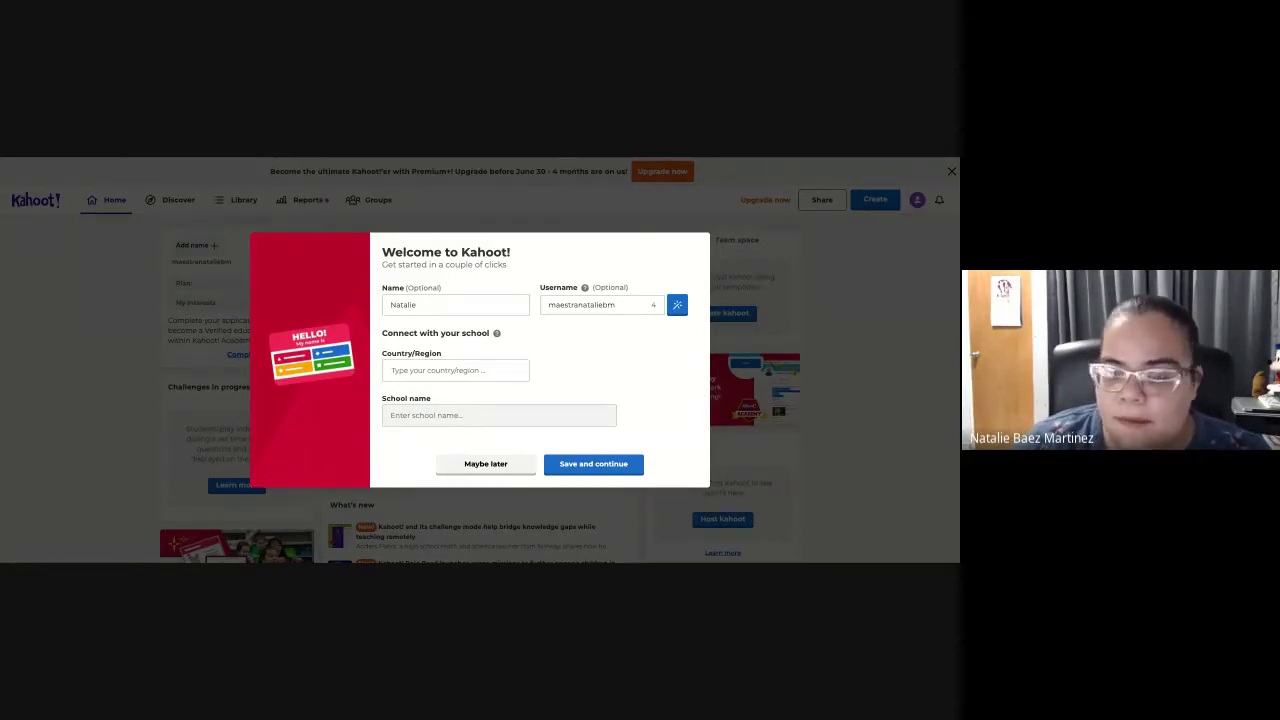
- Try once more to enter Puerto Rico as the country/region, and postpone the welcome form
left_click(454, 370)
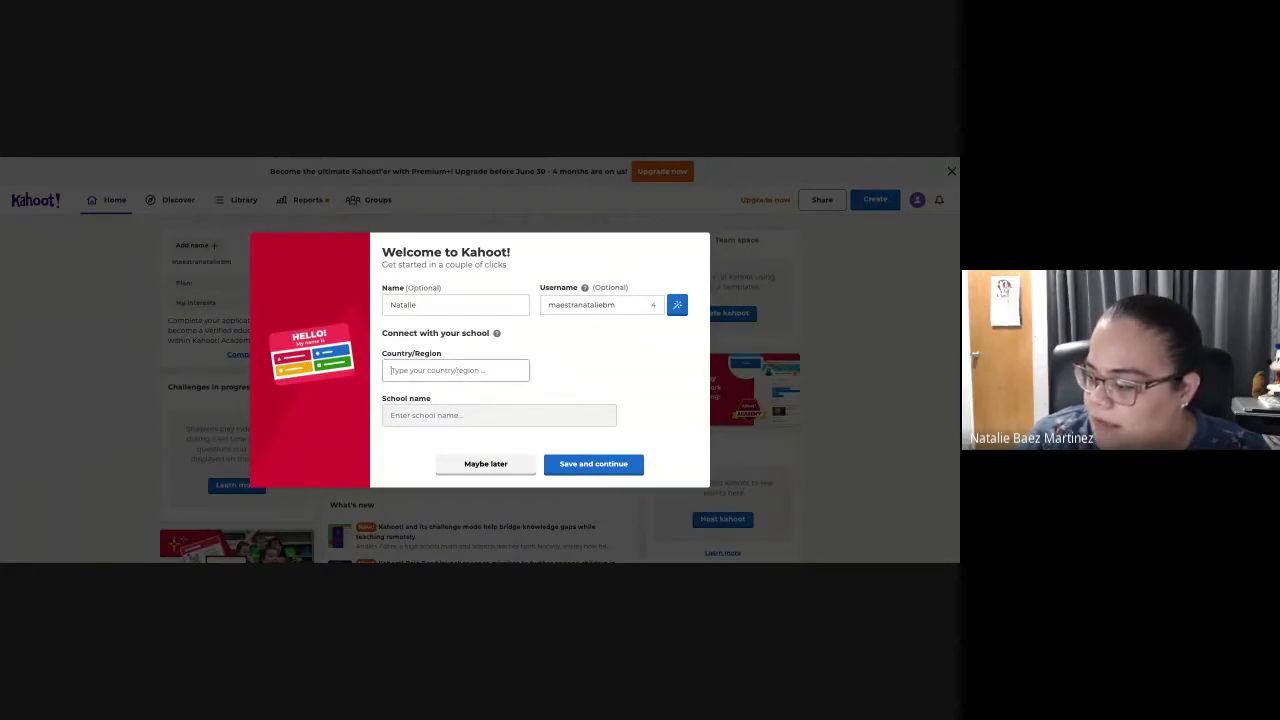
type("Puerto Rico")
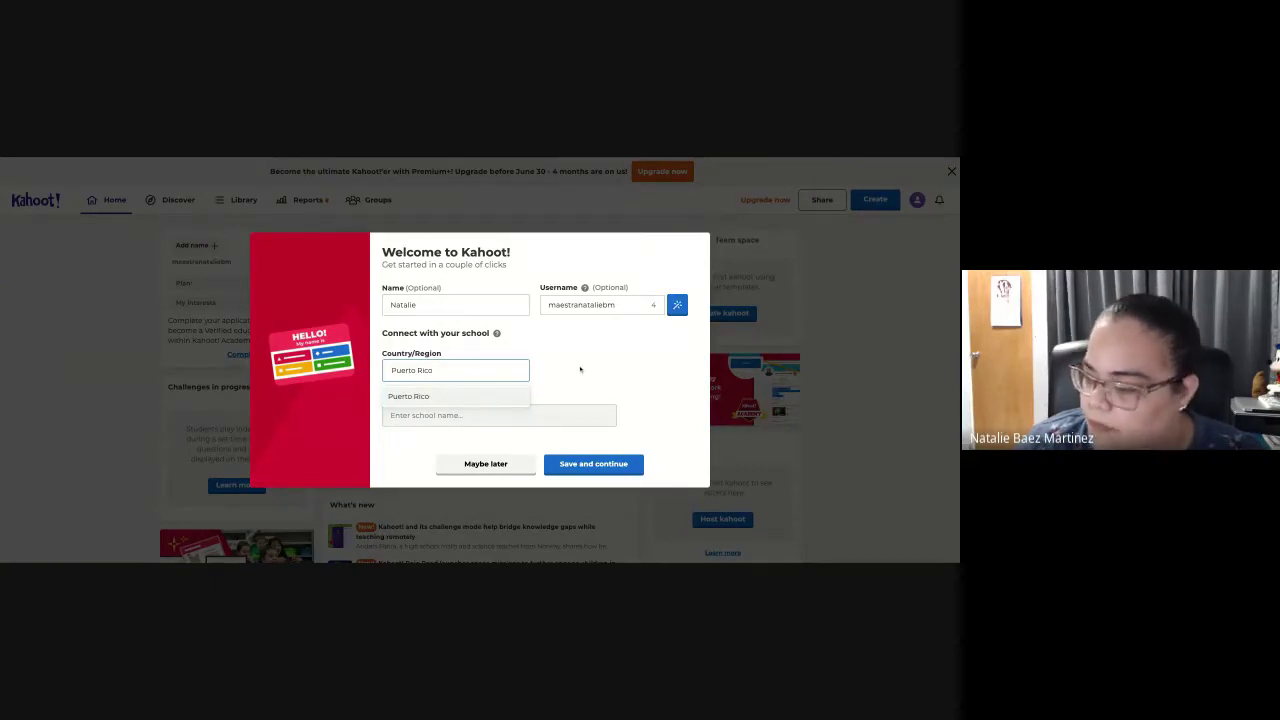
left_click(580, 370)
left_click(580, 467)
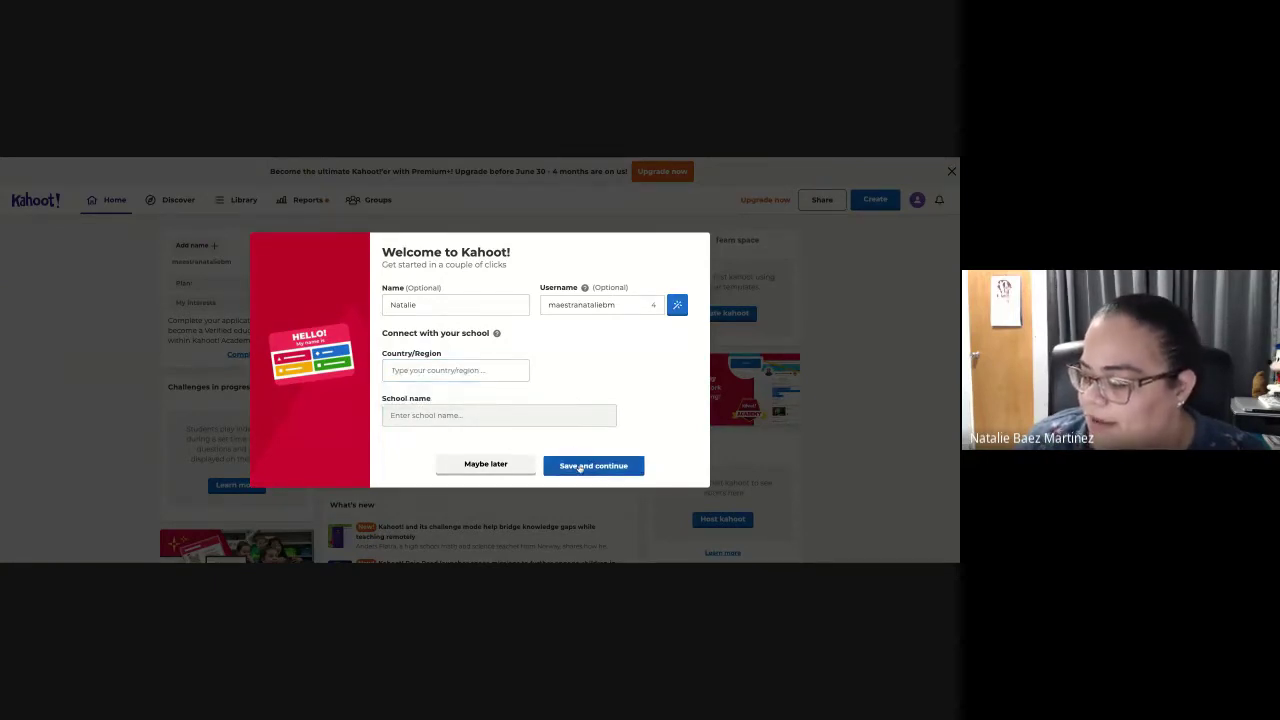
left_click(477, 470)
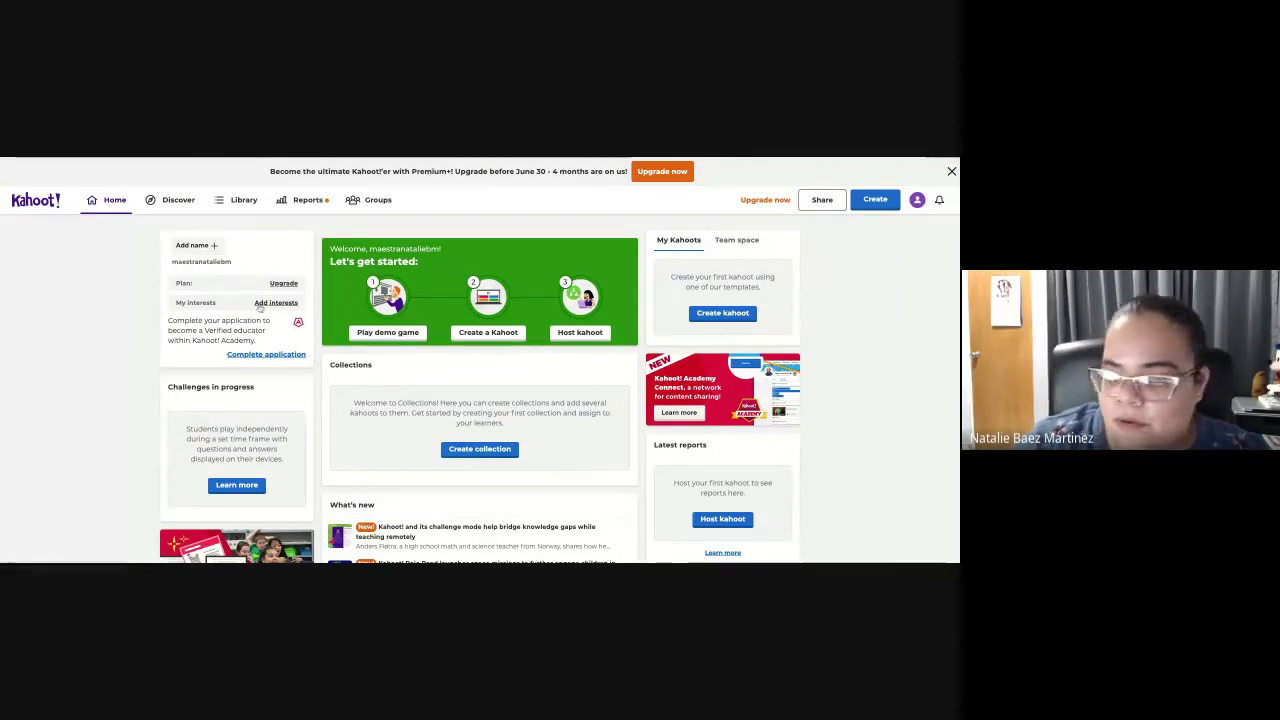
- Examine the home dashboard's sections, including profile, challenges, collections, news, own kahoots and latest reports
scroll(258, 306, "down", 1)
scroll(258, 309, "down", 2)
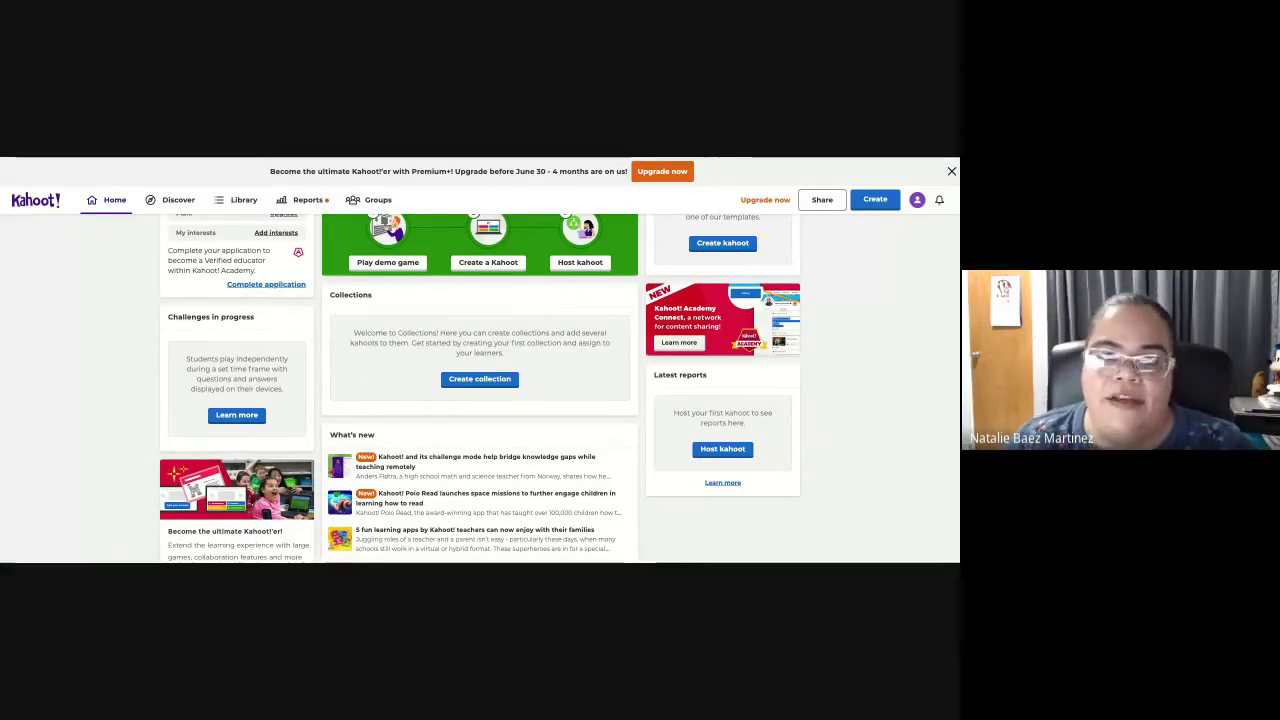
scroll(249, 424, "down", 2)
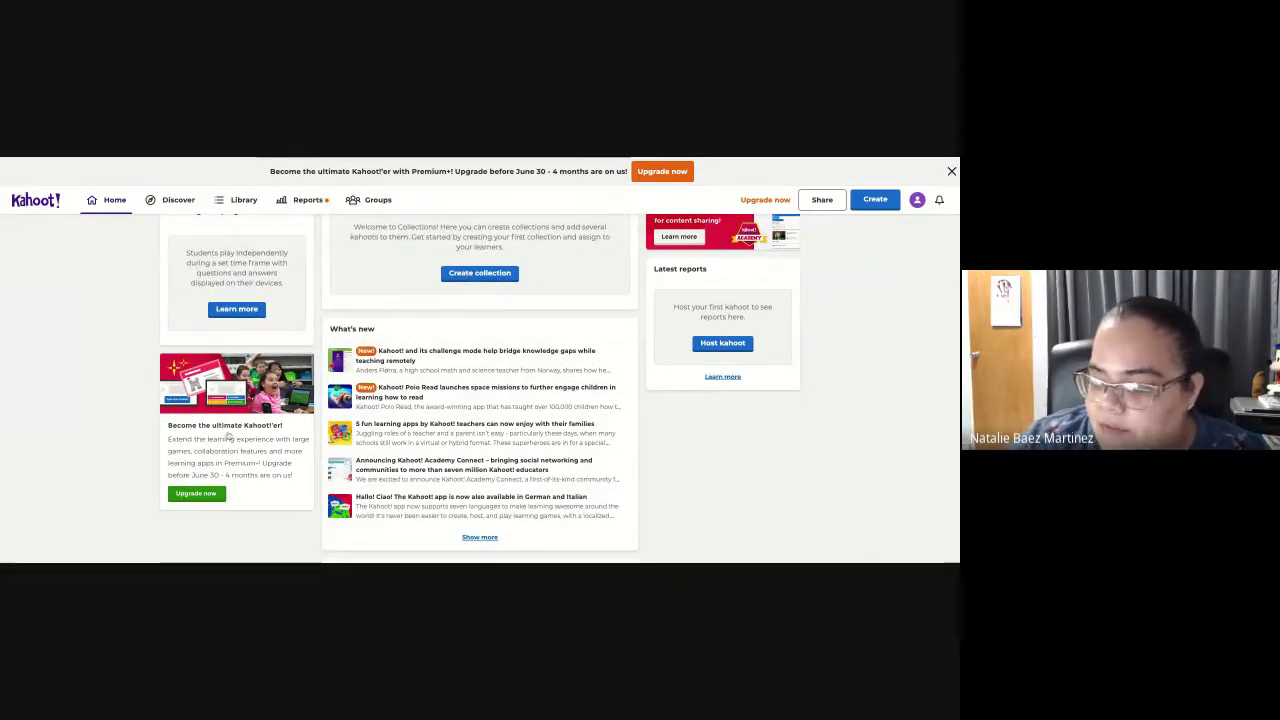
scroll(229, 436, "up", 1)
scroll(230, 424, "down", 1)
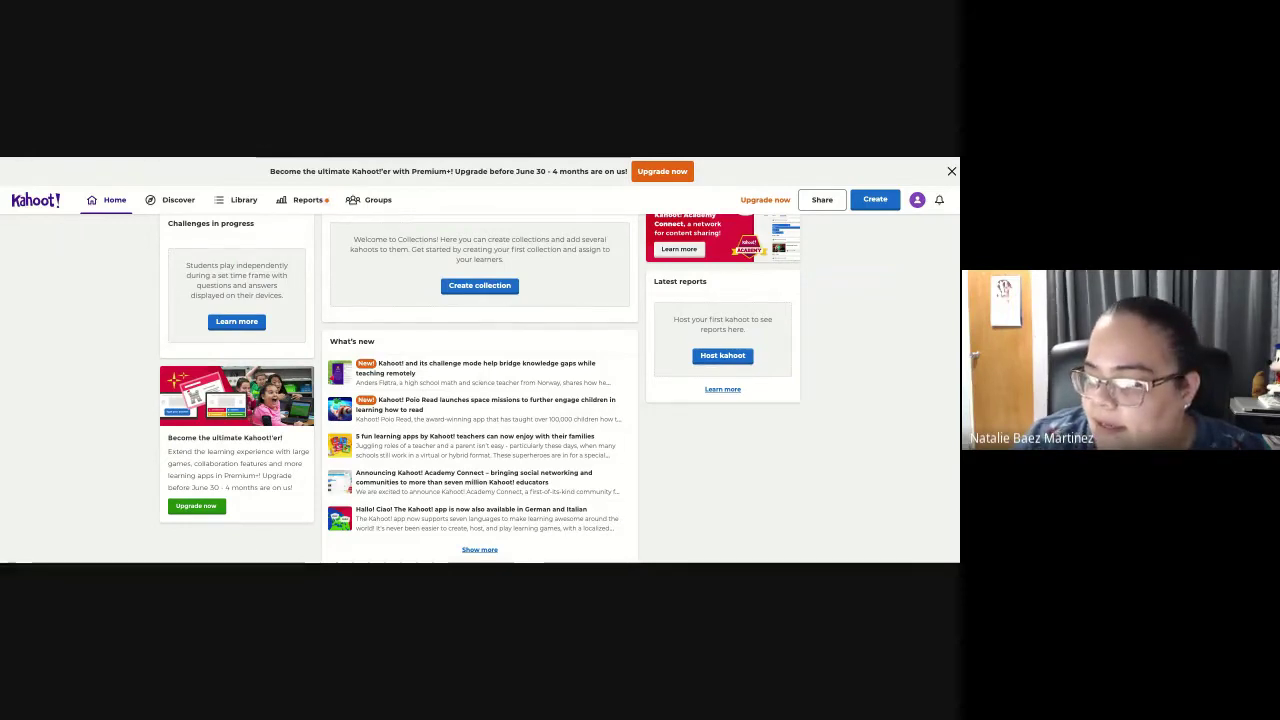
scroll(480, 374, "down", 1)
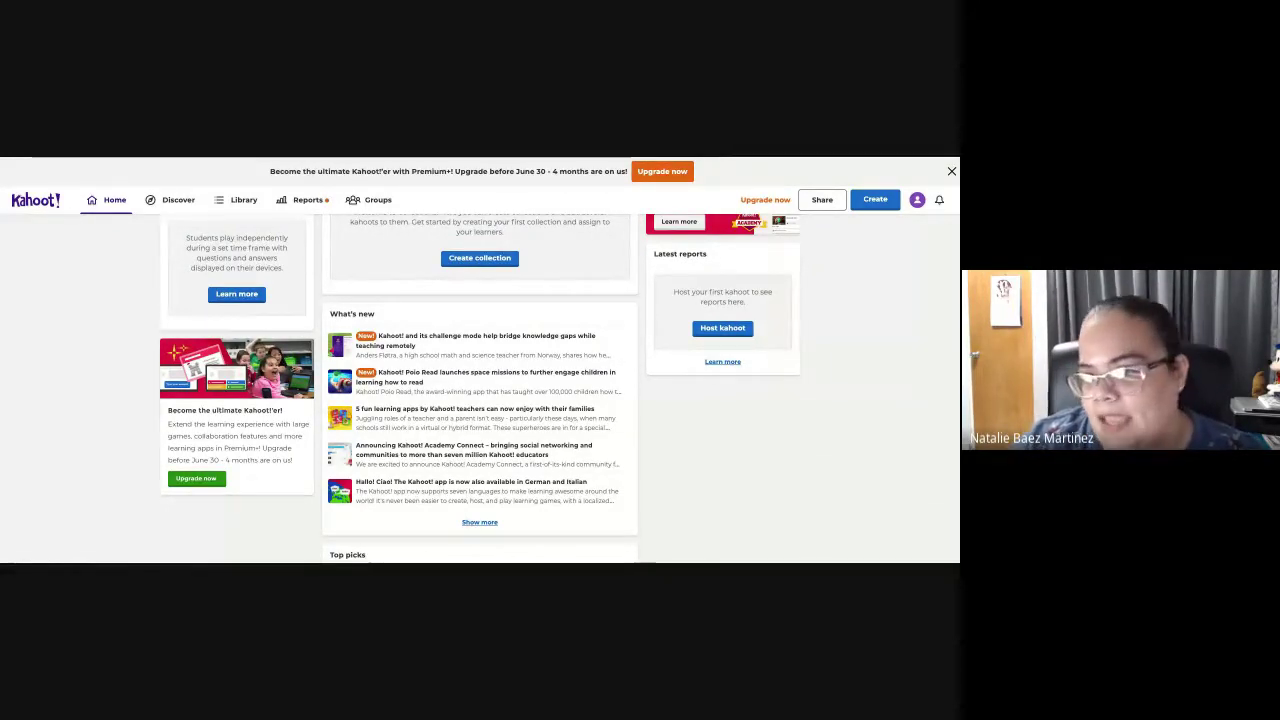
scroll(410, 420, "up", 3)
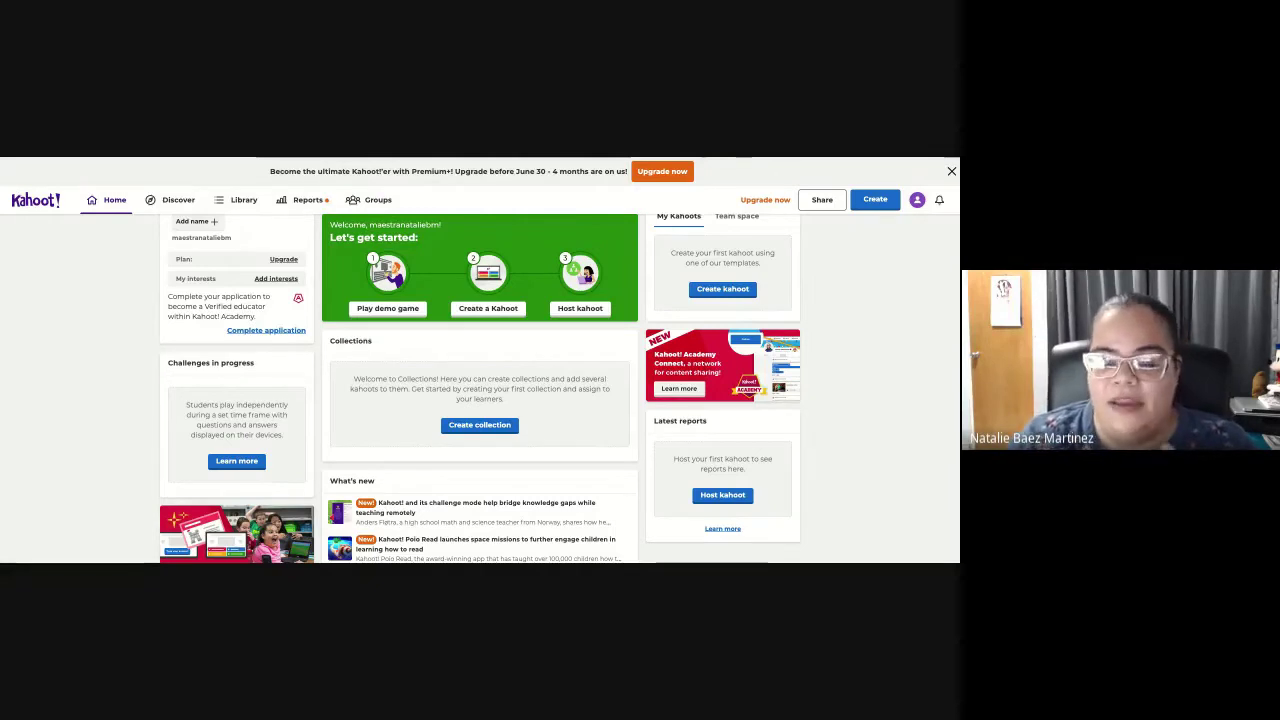
scroll(560, 390, "up", 1)
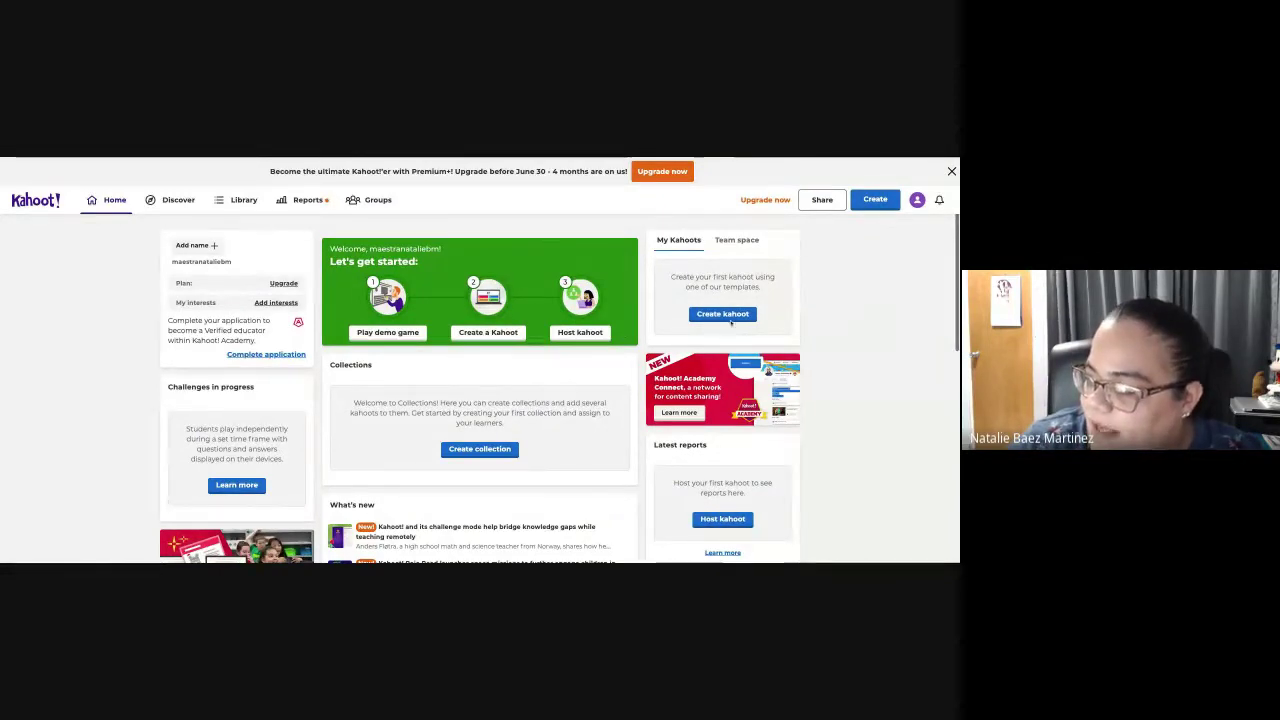
scroll(727, 325, "down", 2)
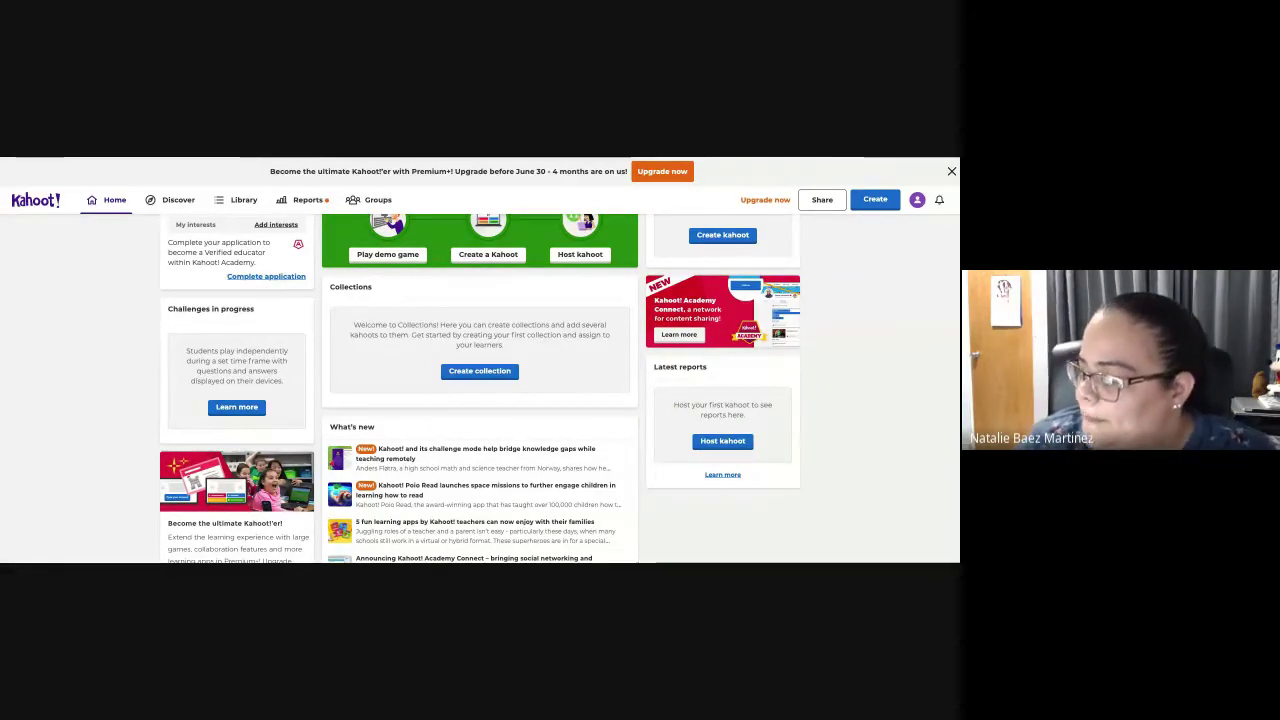
scroll(480, 360, "up", 1)
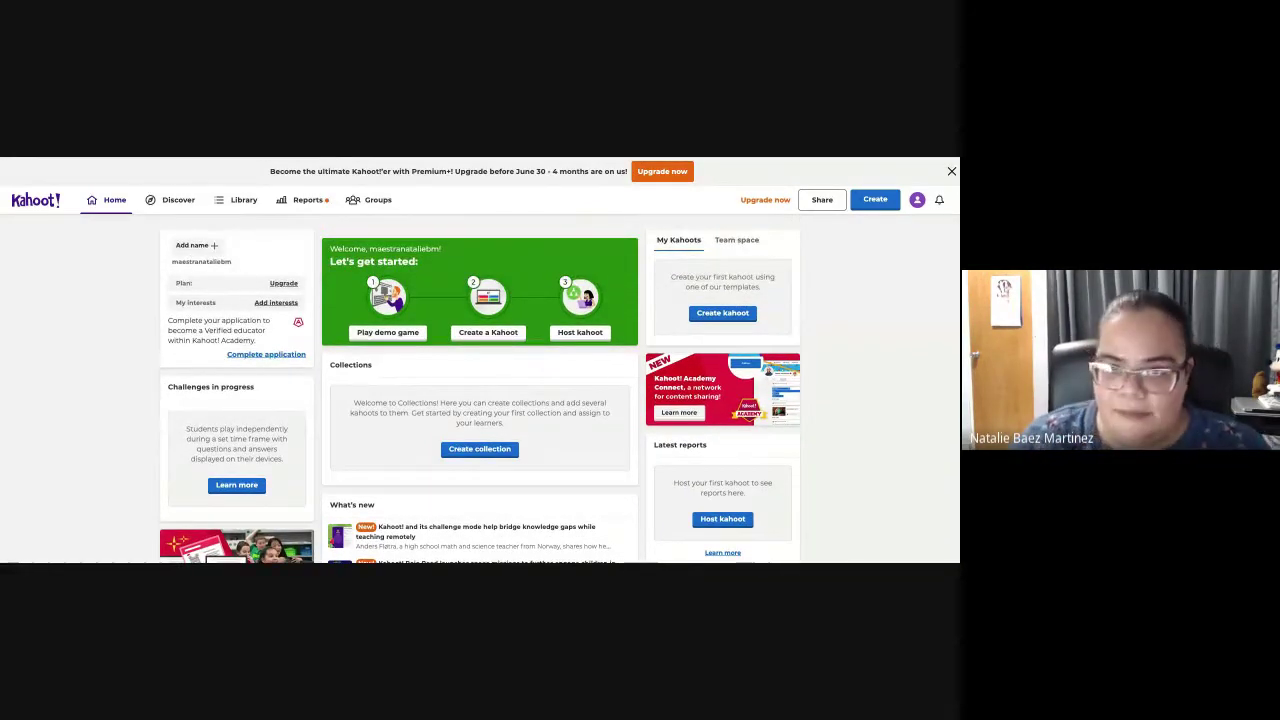
- Open the Discover page and browse its partner collections, verified educators, top picks and Kahoot! Academy recommendations
left_click(170, 201)
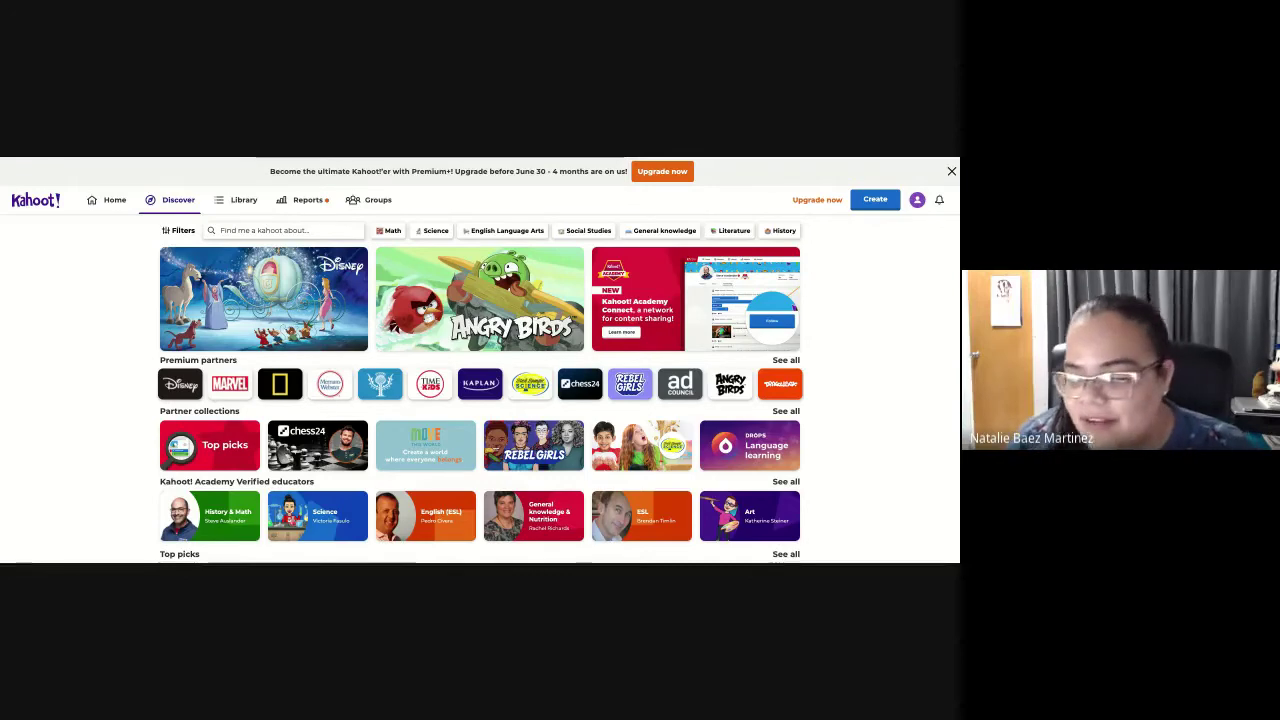
scroll(480, 390, "down", 3)
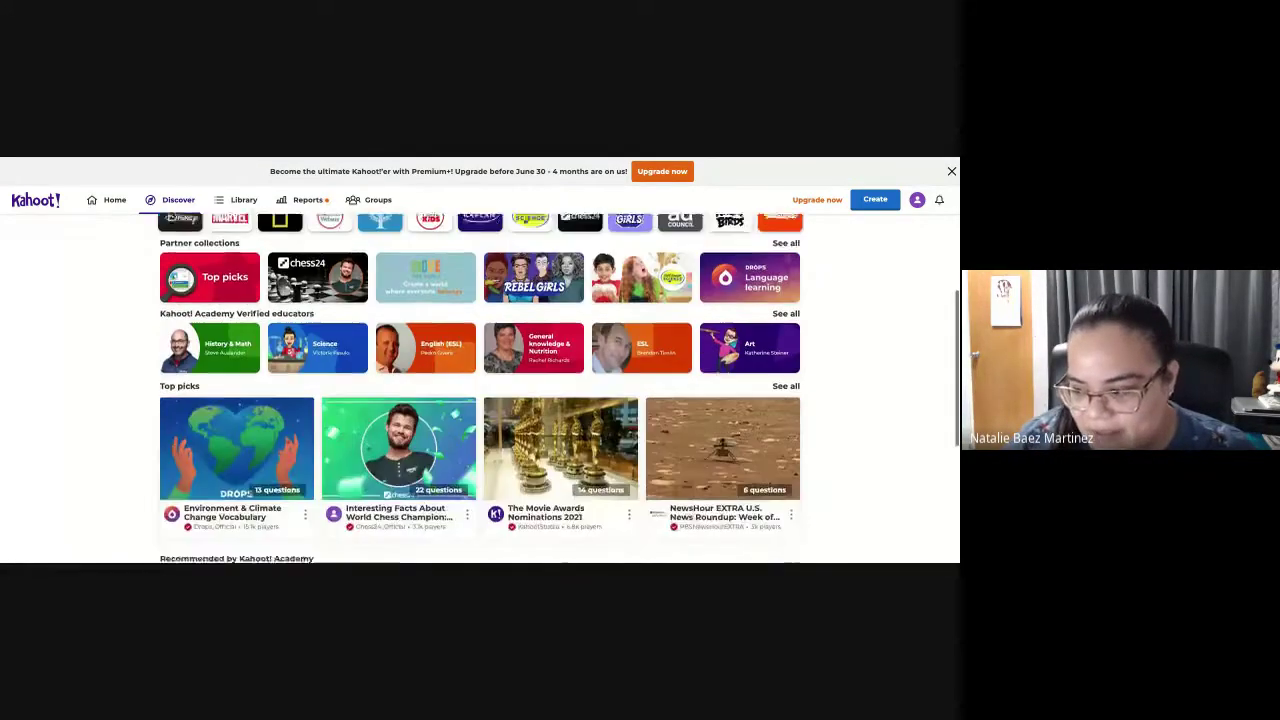
scroll(480, 390, "down", 1)
scroll(480, 390, "down", 2)
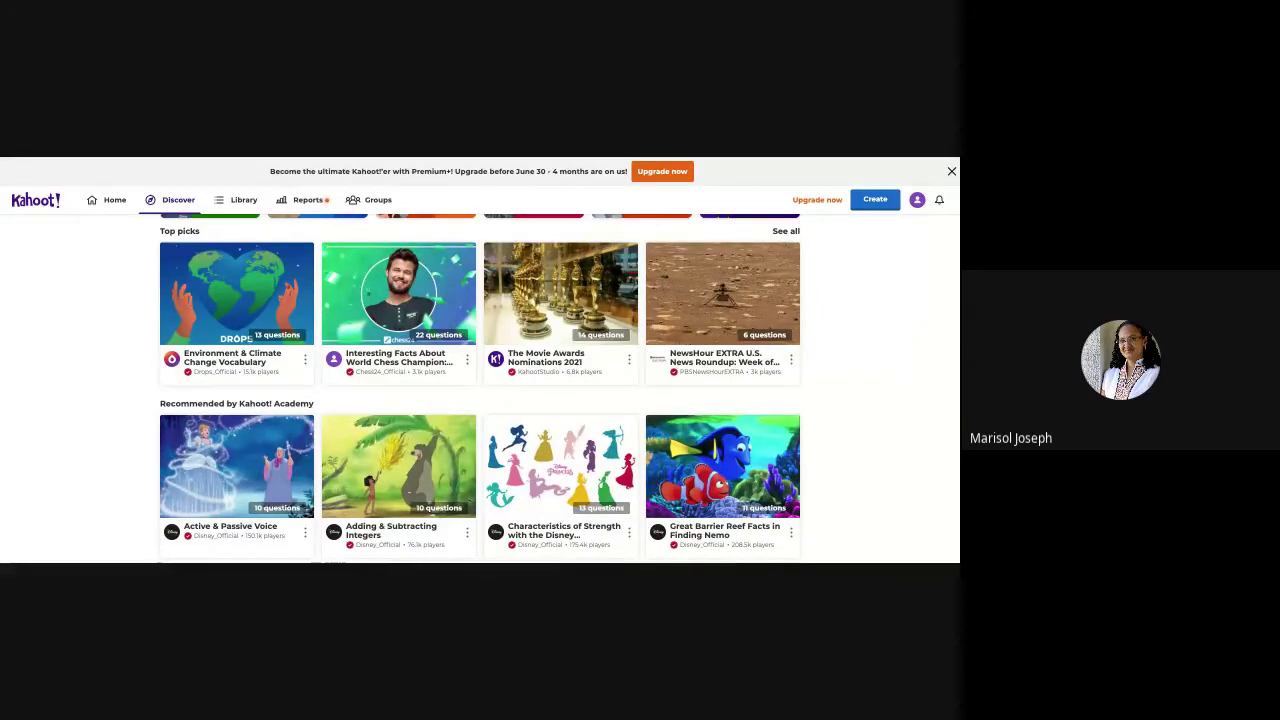
- Return to the Home page and look over its collections, news and reports sections again
left_click(110, 199)
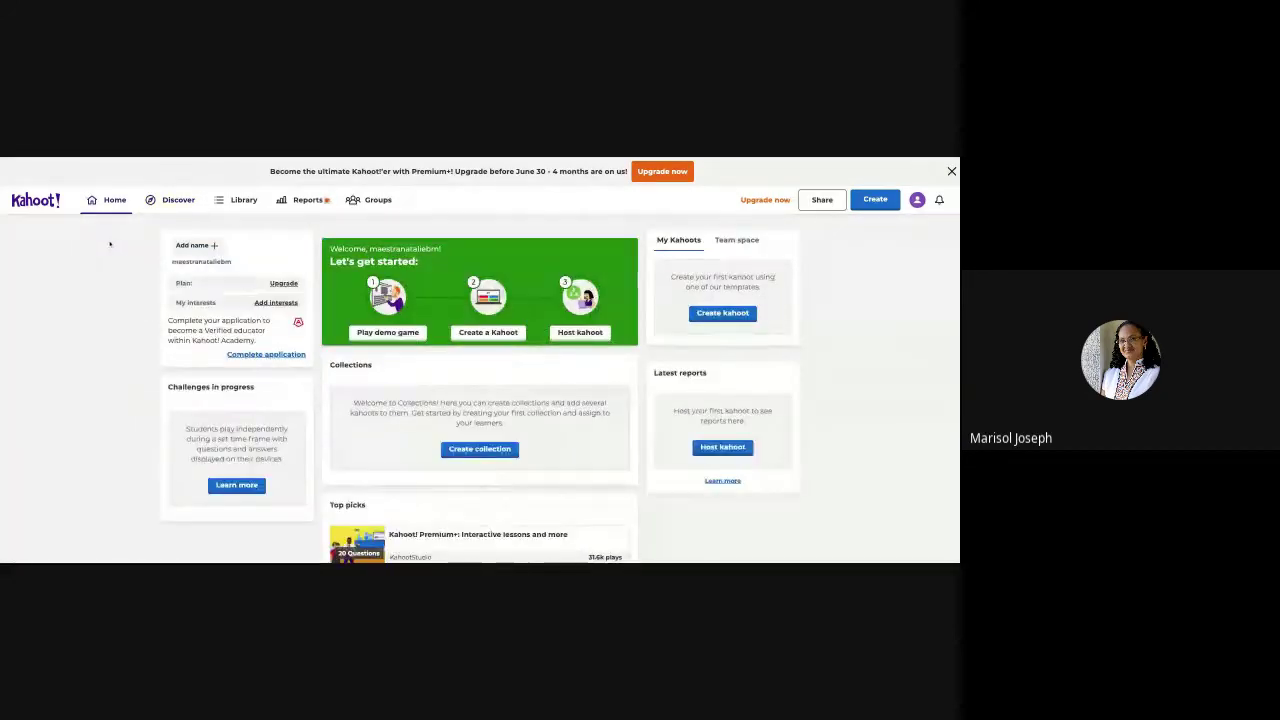
scroll(112, 312, "down", 2)
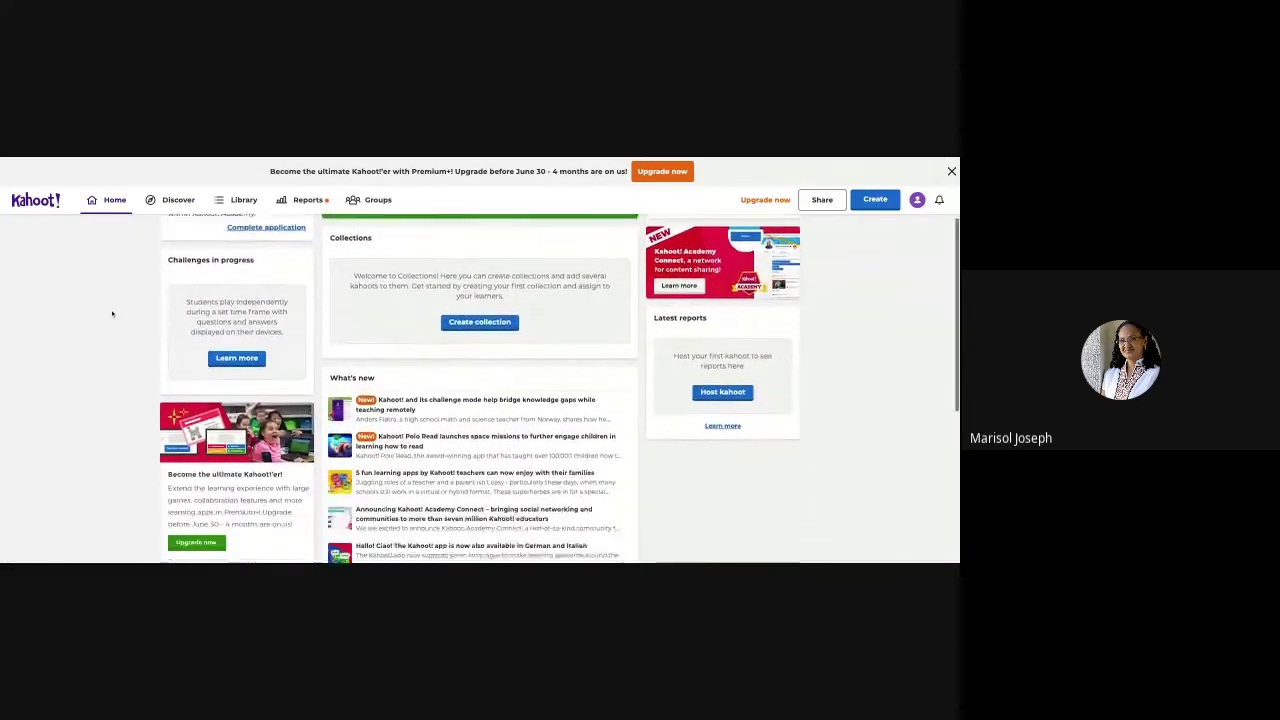
scroll(112, 314, "up", 1)
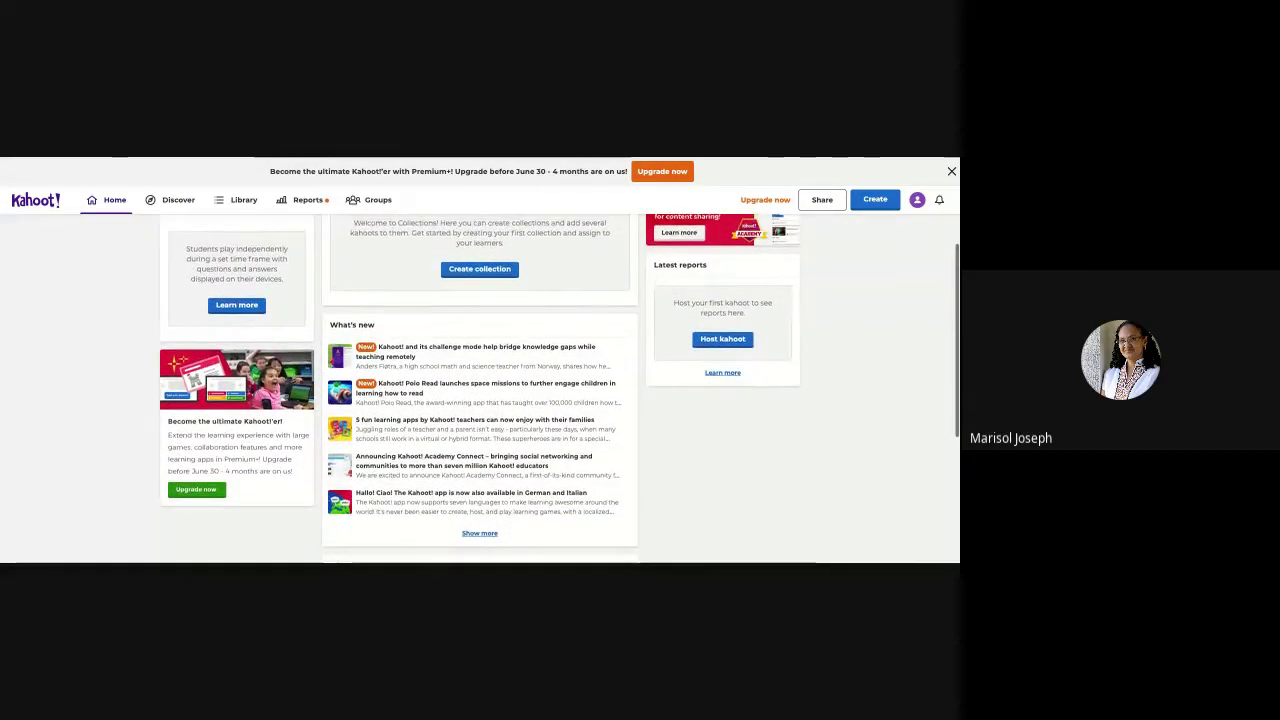
scroll(480, 360, "up", 2)
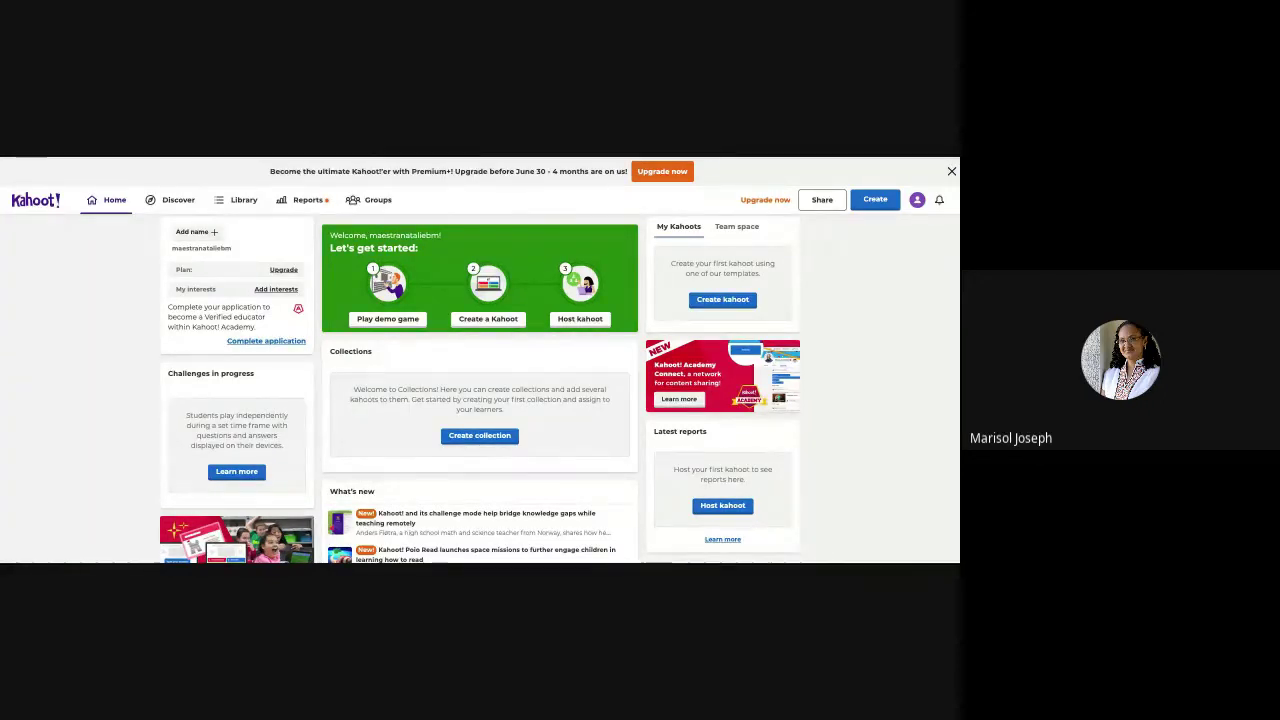
scroll(480, 380, "down", 1)
scroll(480, 380, "down", 1)
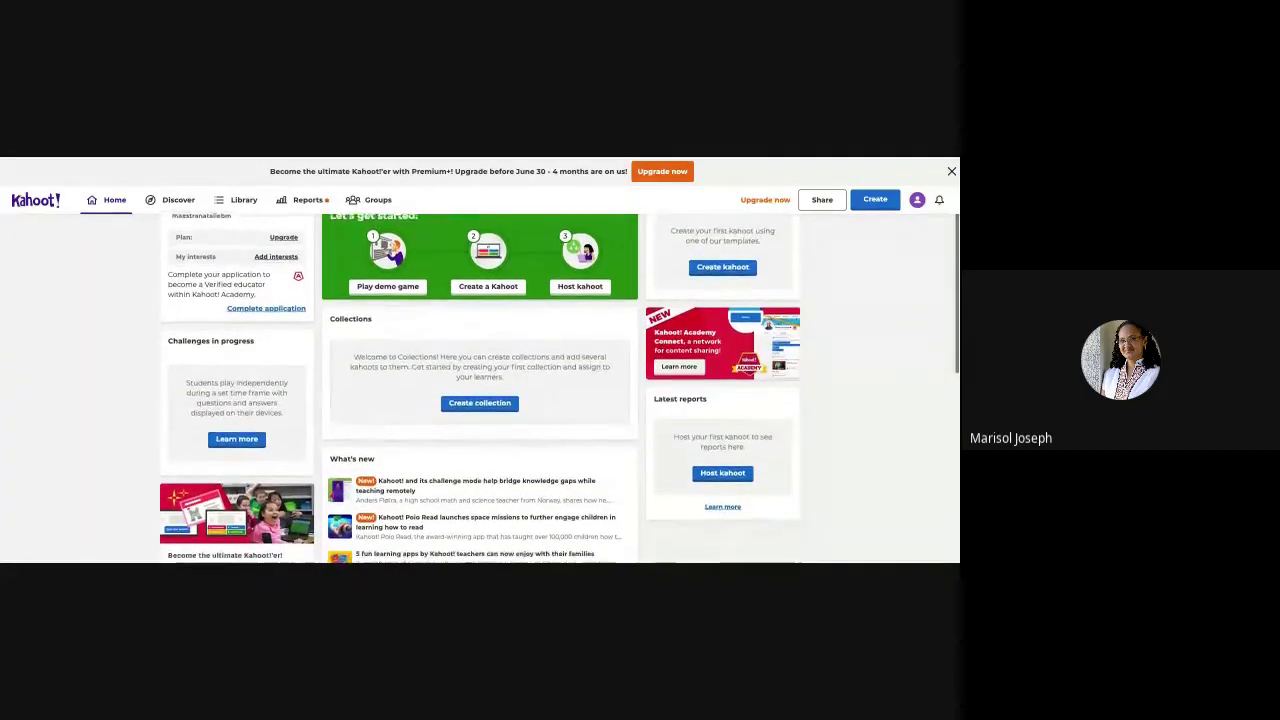
scroll(480, 380, "up", 2)
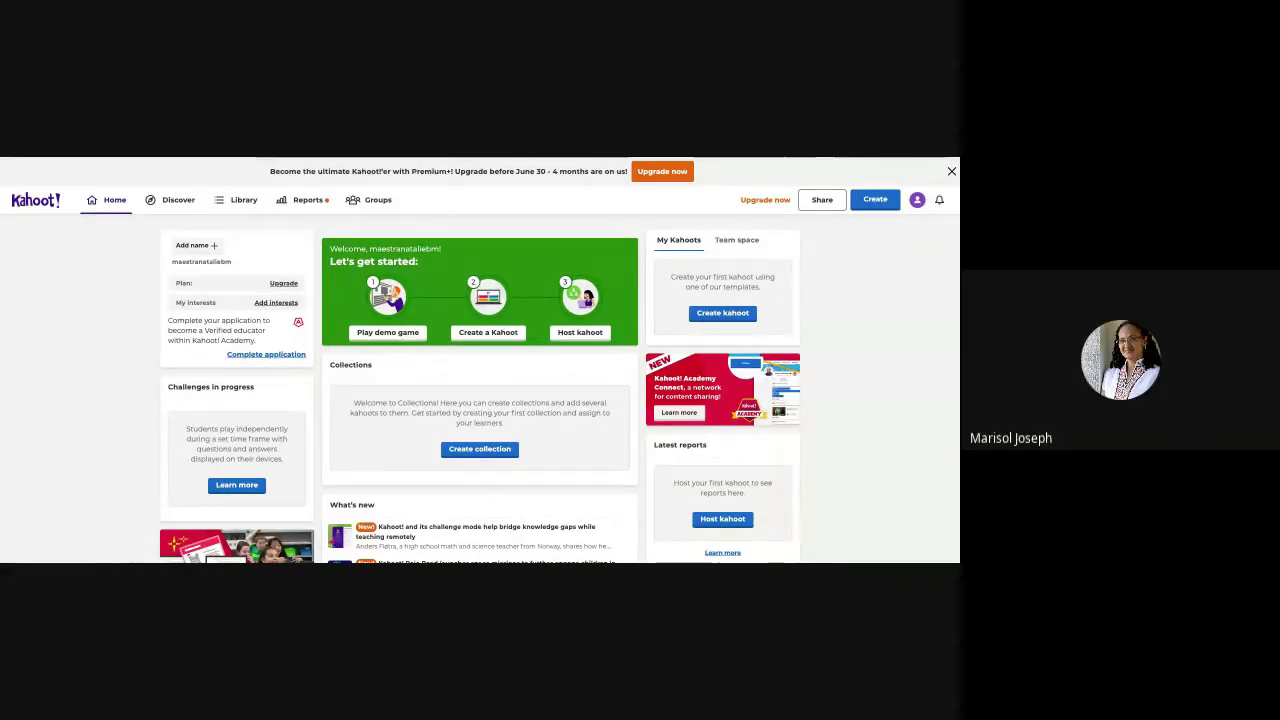
- Open the Discover page again and look through its premium partners, partner collections, verified educators and top picks
left_click(180, 200)
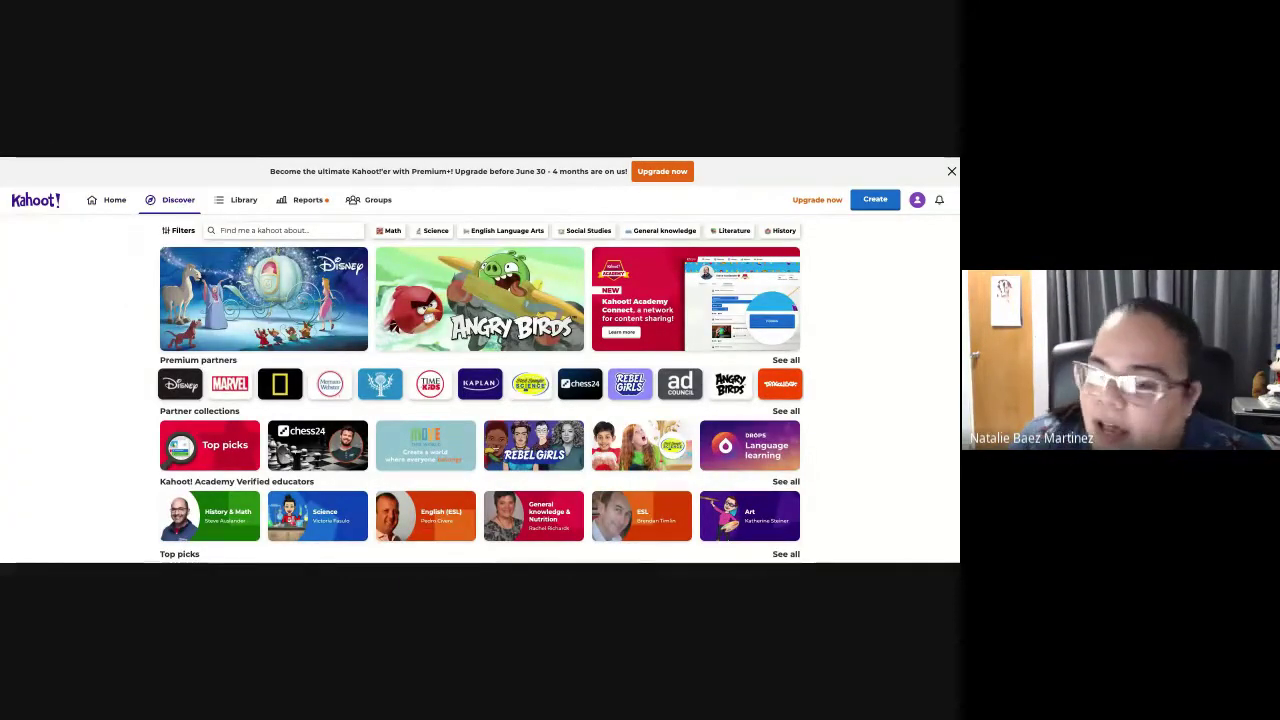
scroll(127, 300, "down", 1)
scroll(172, 303, "up", 1)
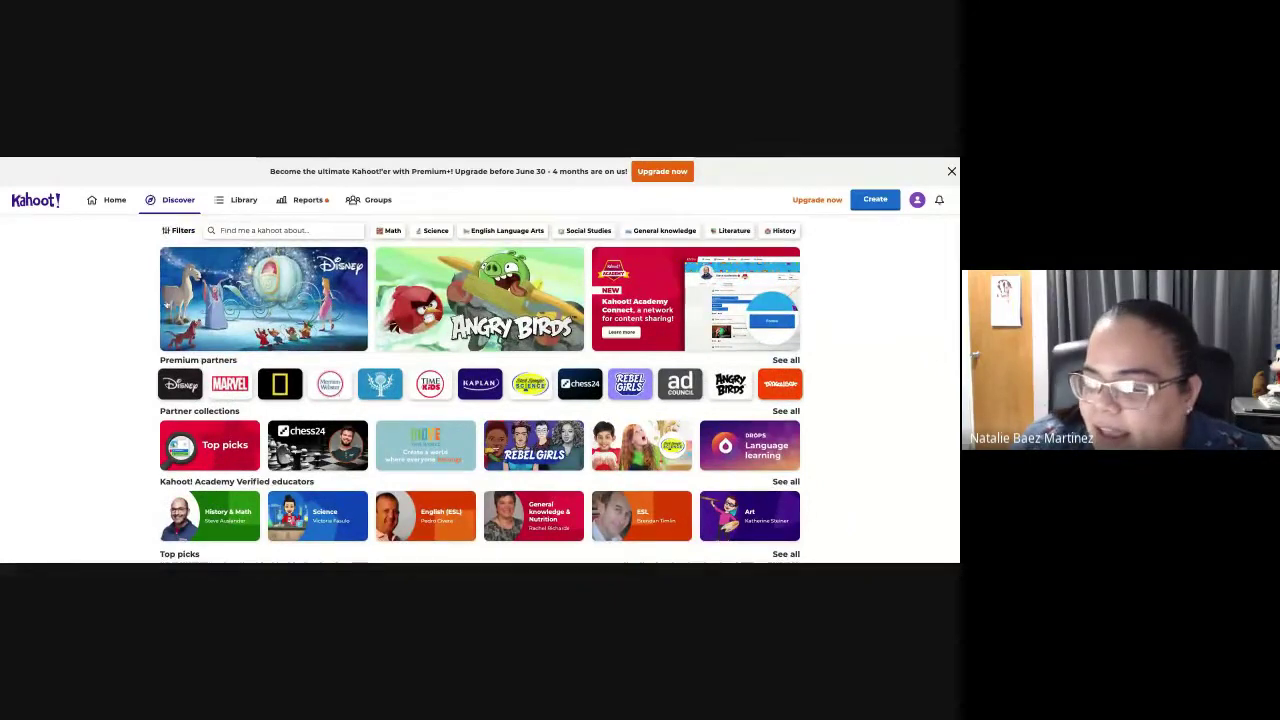
scroll(150, 305, "down", 3)
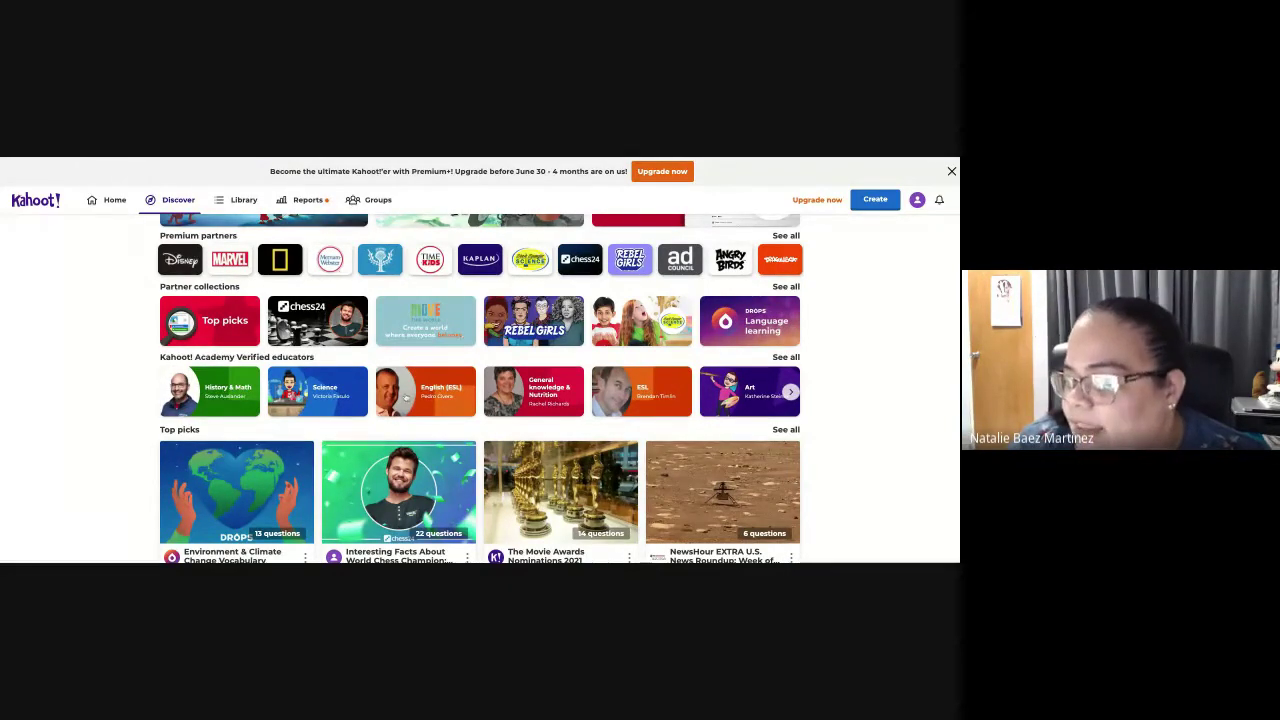
scroll(131, 393, "up", 3)
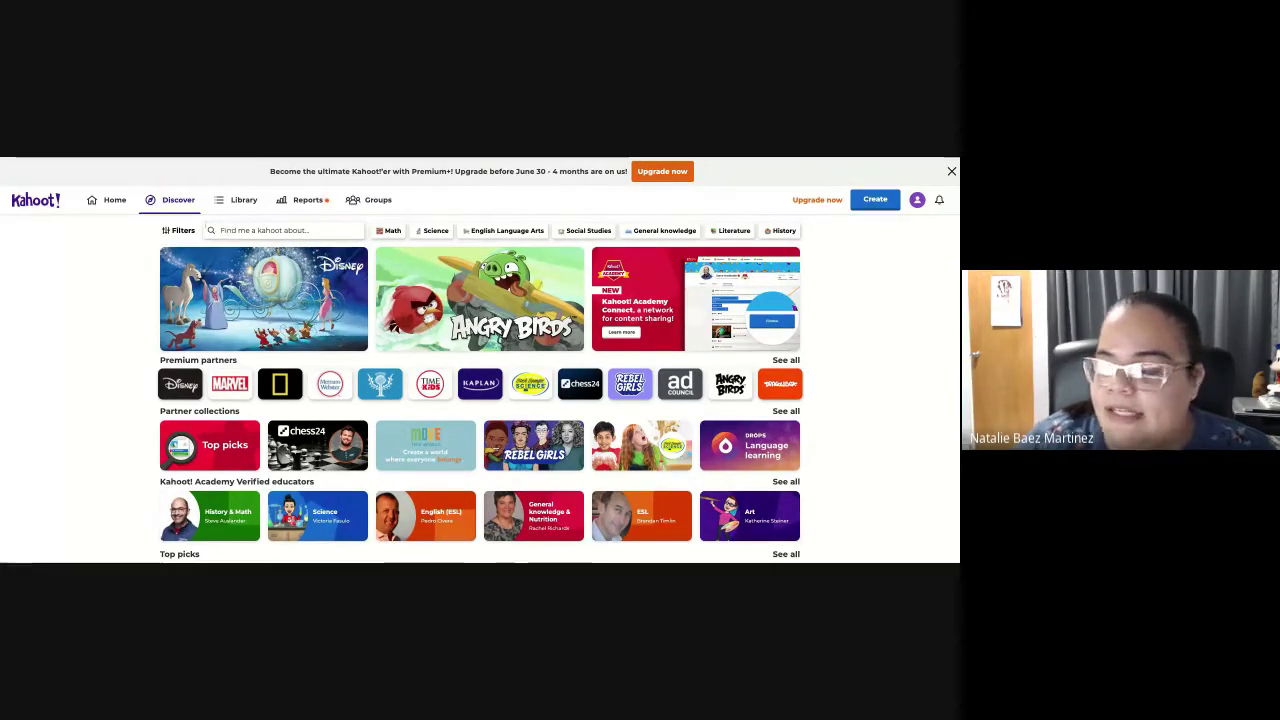
- Search the Discover page for kahoots about "planeta tierra"
left_click(241, 231)
type("planeta")
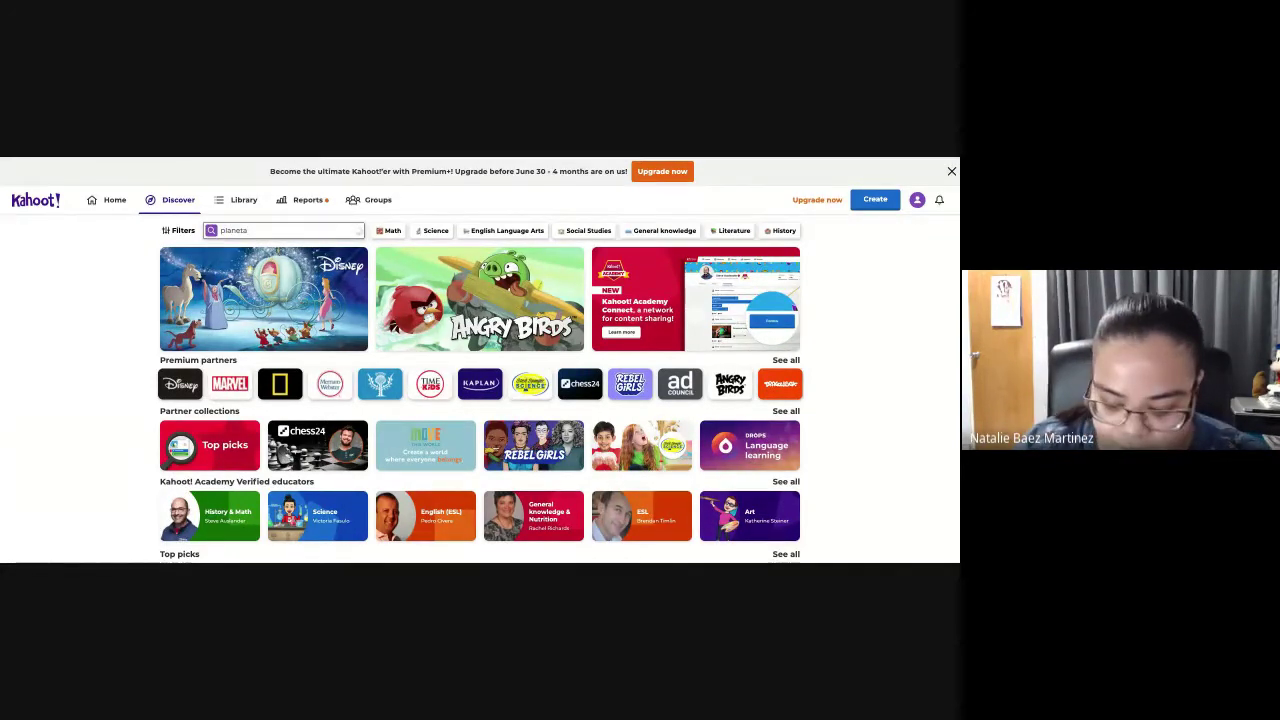
type(" tierra")
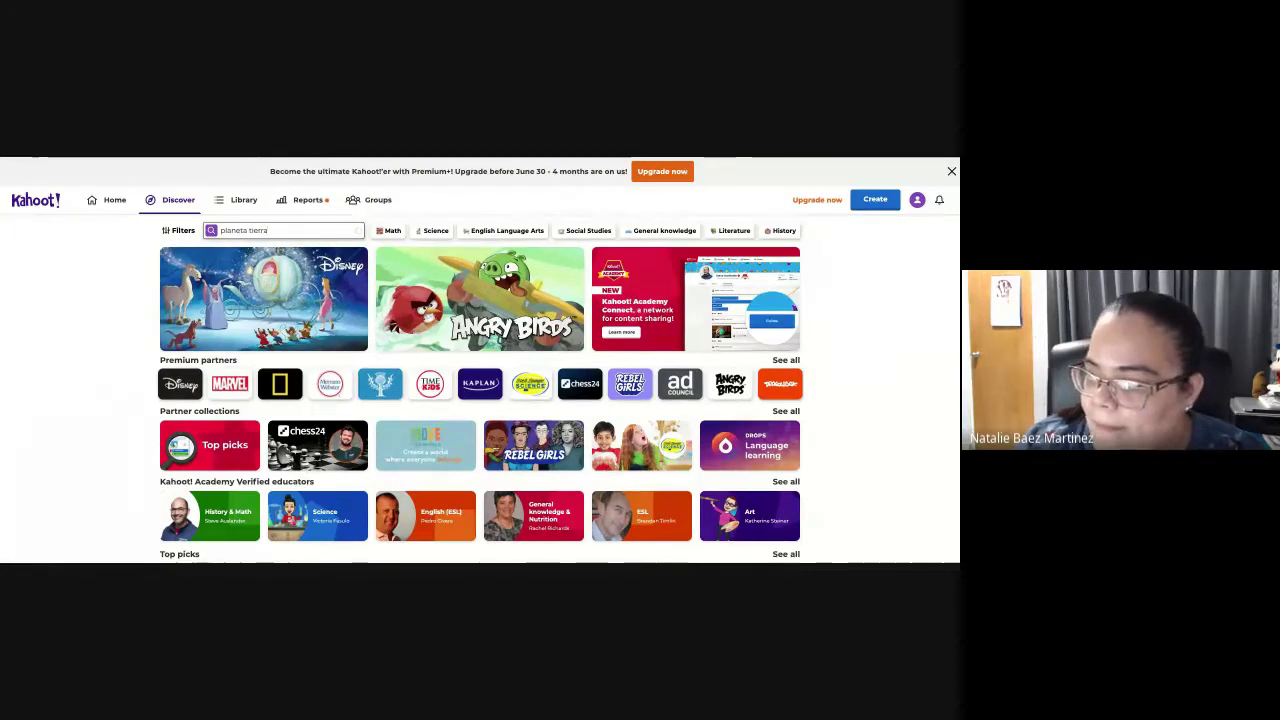
key("Return")
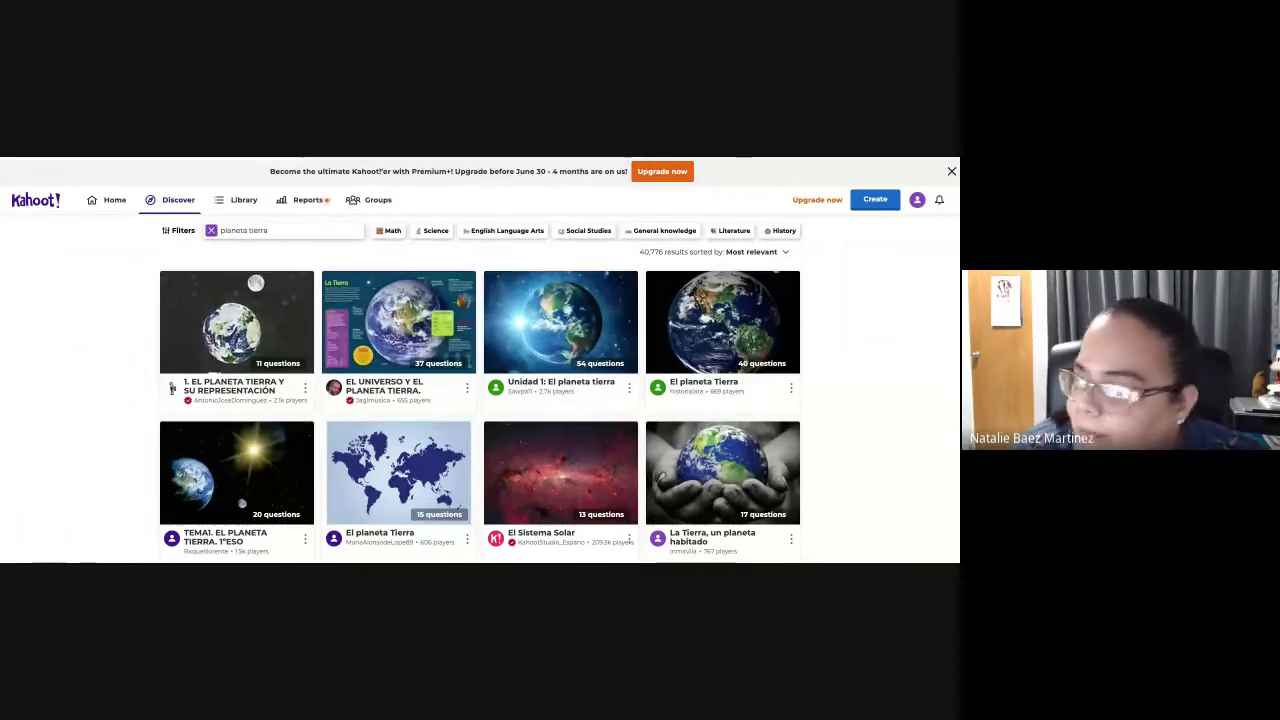
- Look at the Library, Reports and Groups pages, skipping the introduction to Groups
left_click(238, 208)
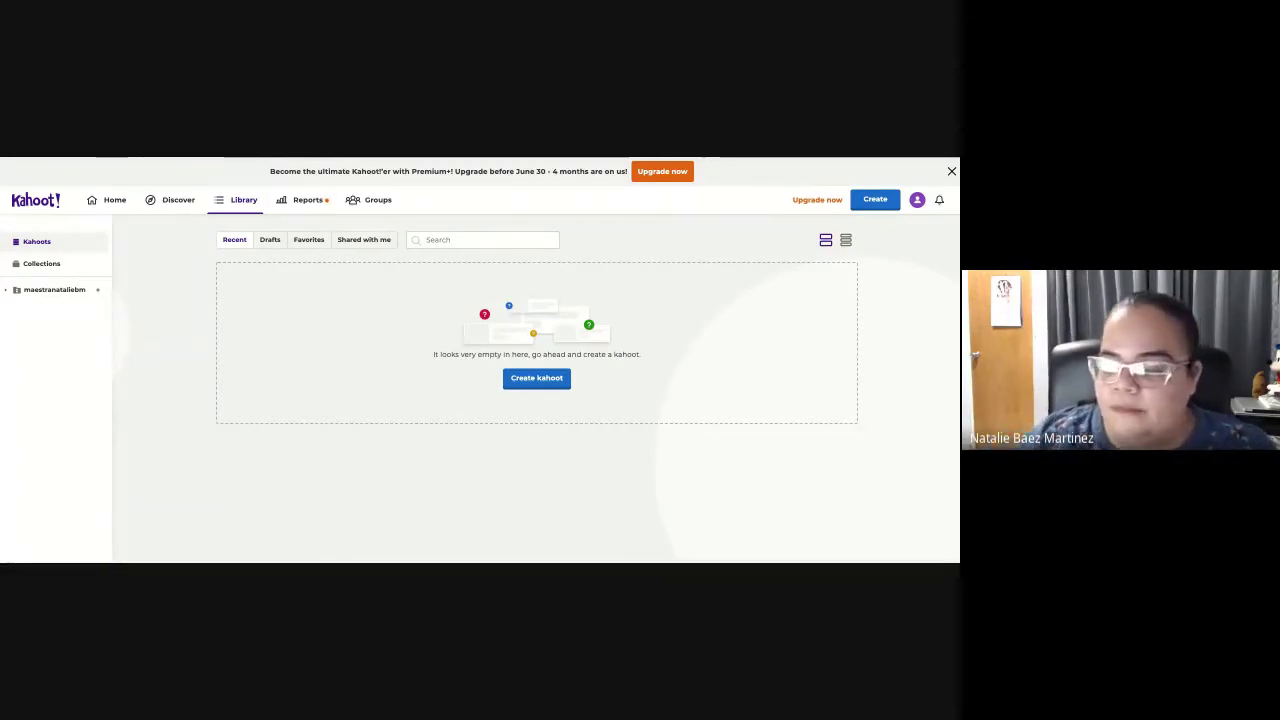
left_click(308, 200)
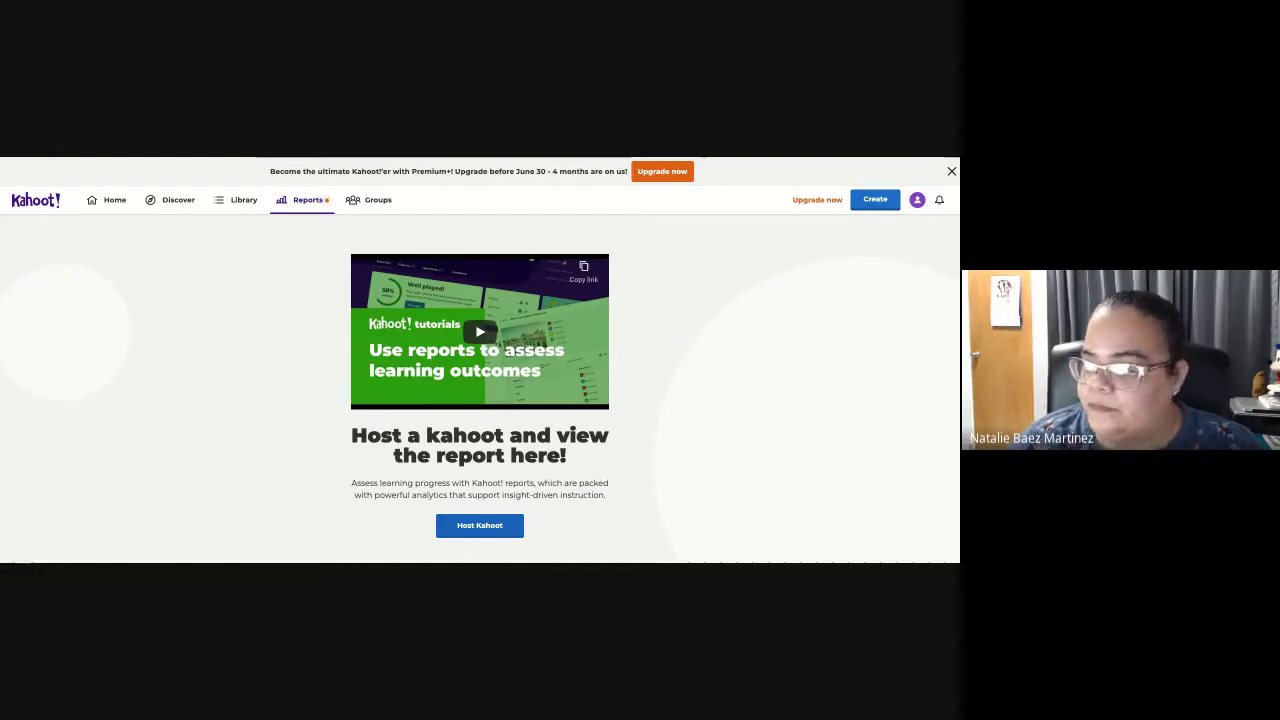
left_click(377, 205)
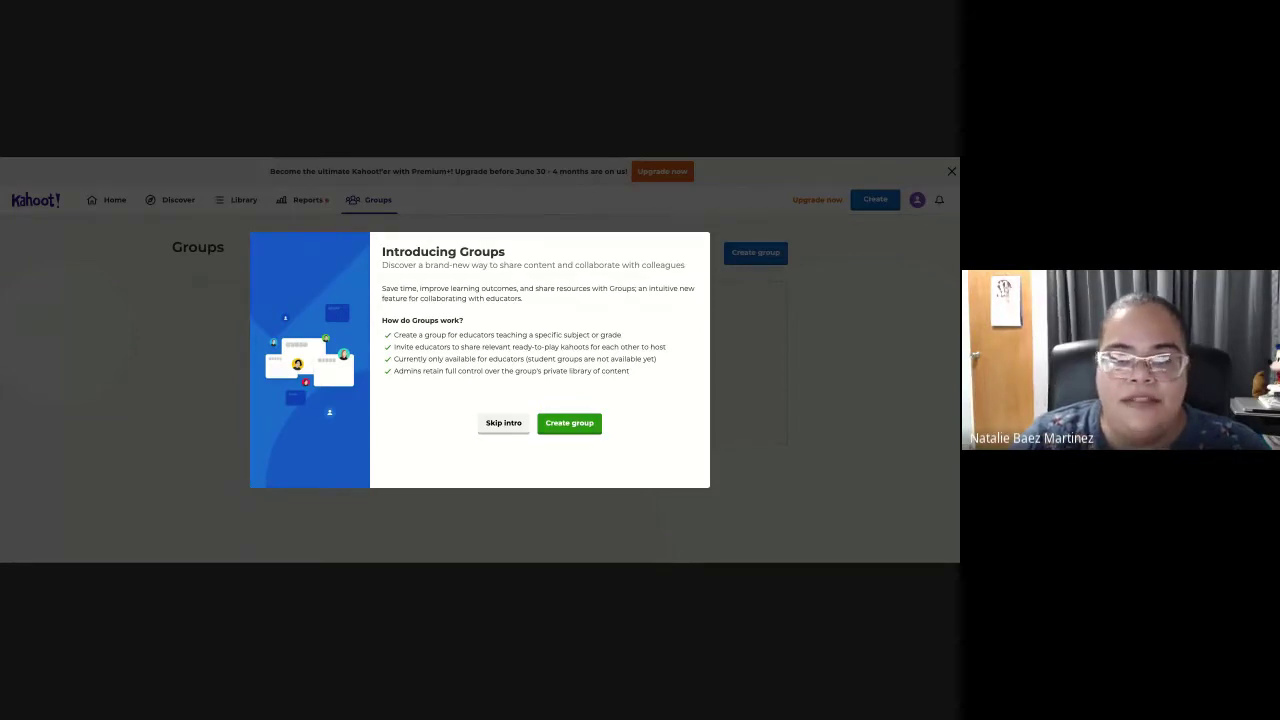
left_click(504, 423)
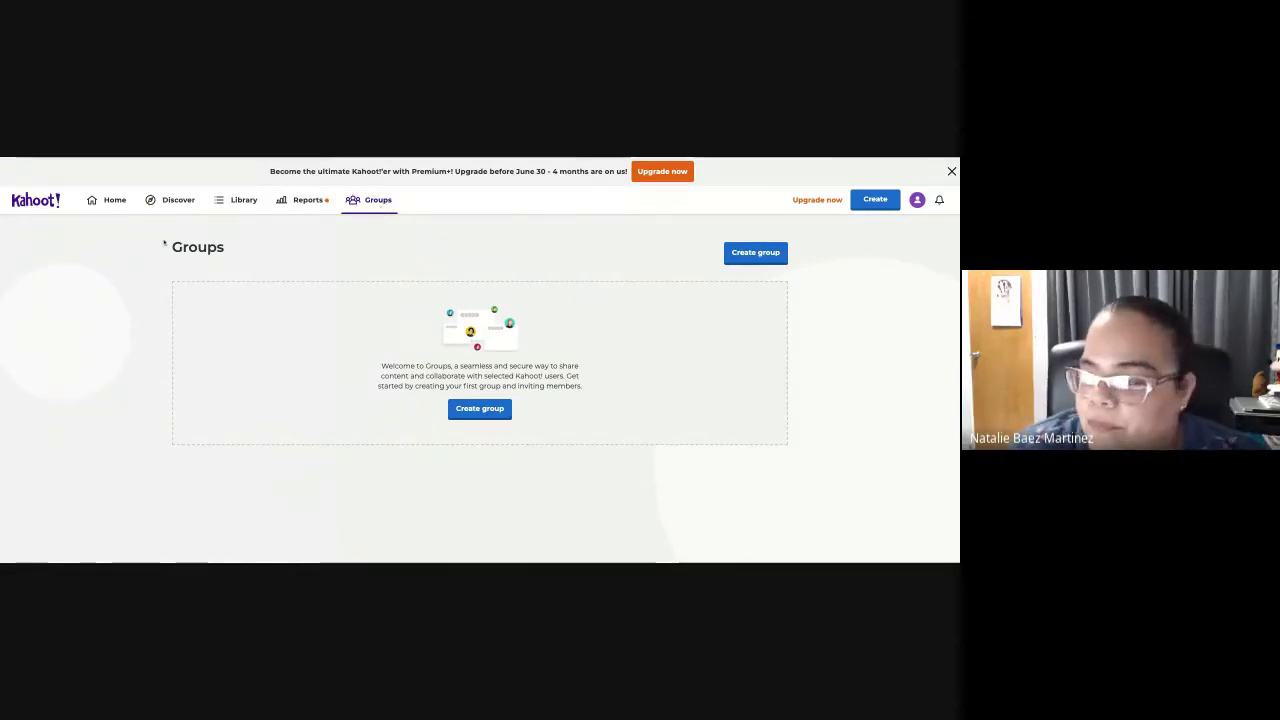
- Return to the Home page and start a new blank kahoot
left_click(115, 200)
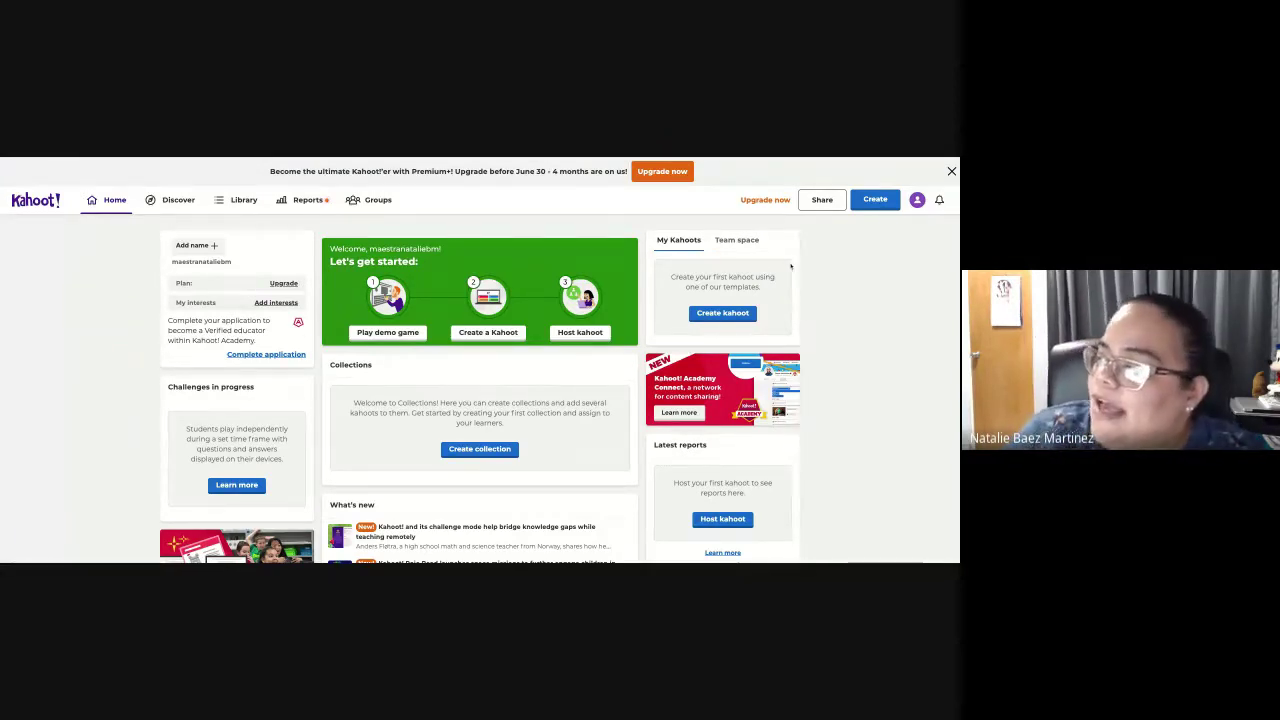
left_click(875, 201)
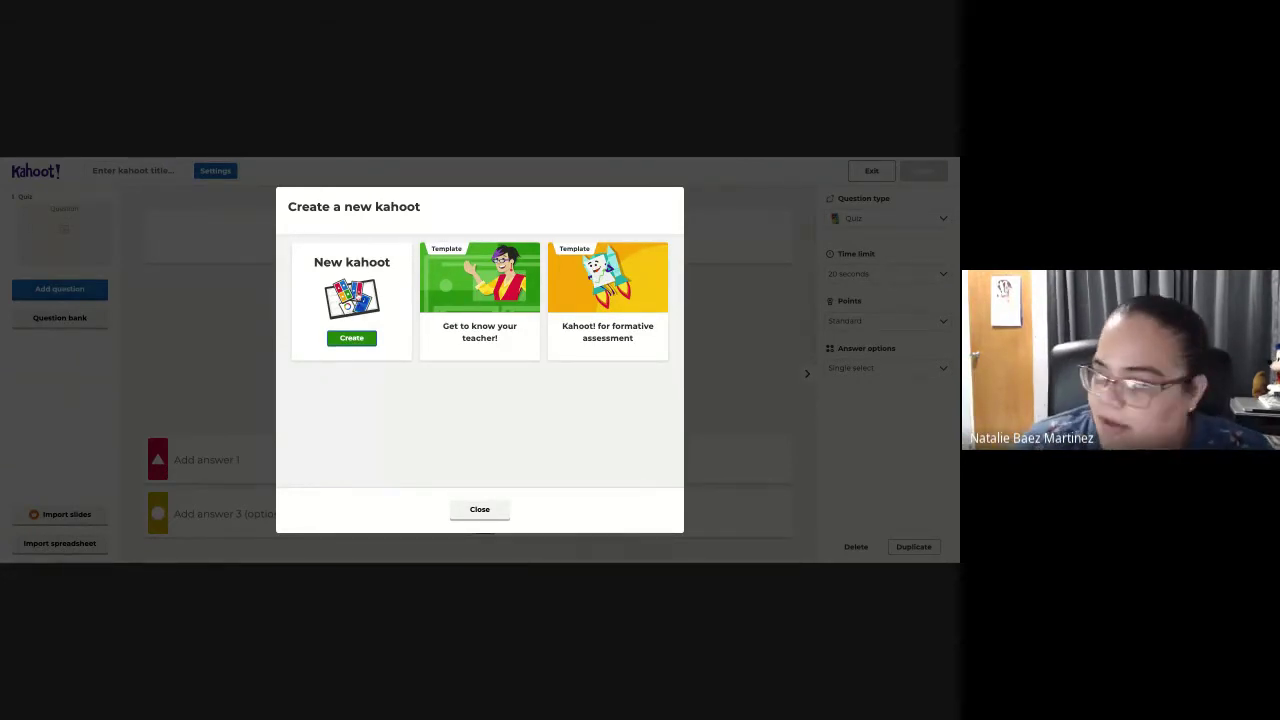
left_click(352, 338)
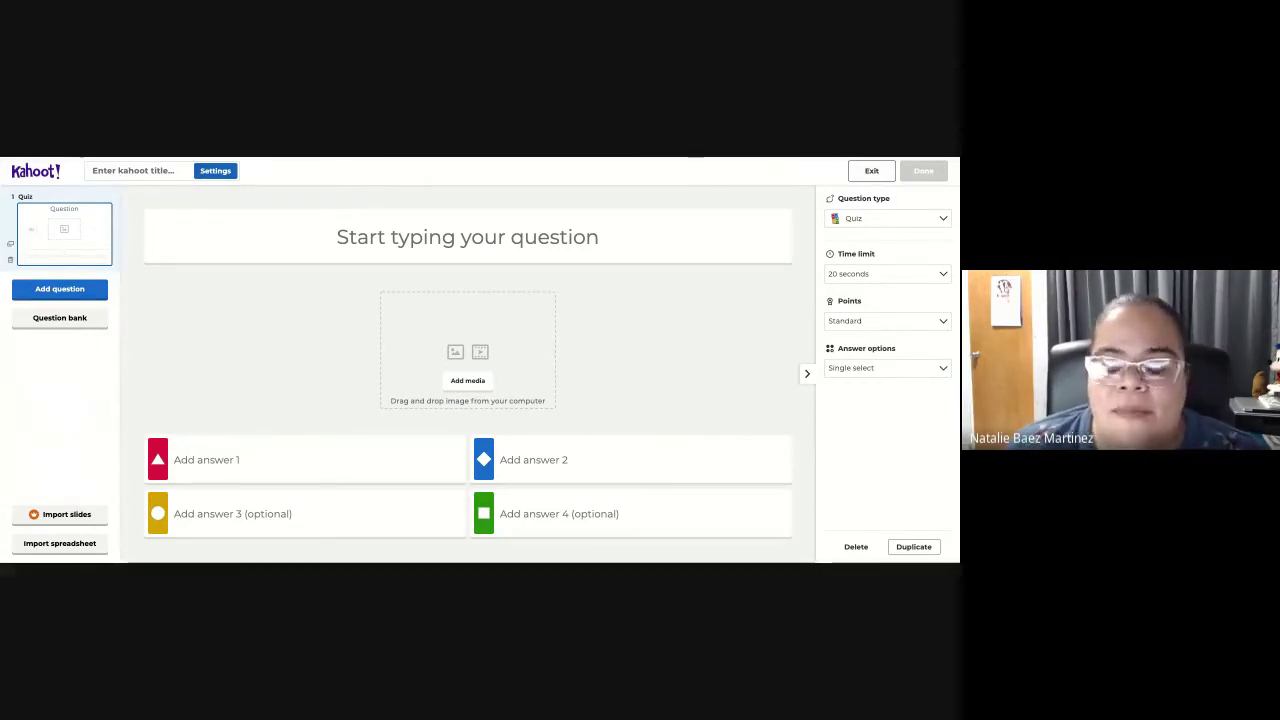
- Title the kahoot "Prueba" and enter the description "Este Kahoot! es acerca de un ejemplo."
left_click(129, 174)
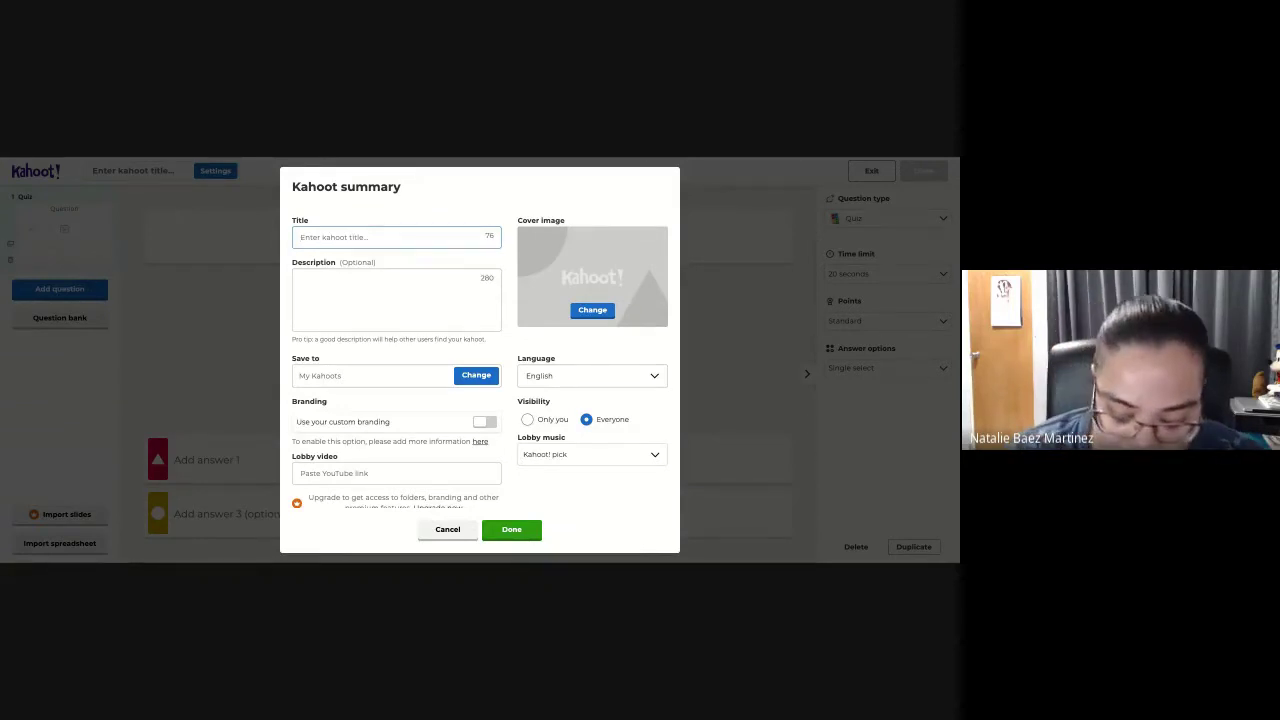
type("P")
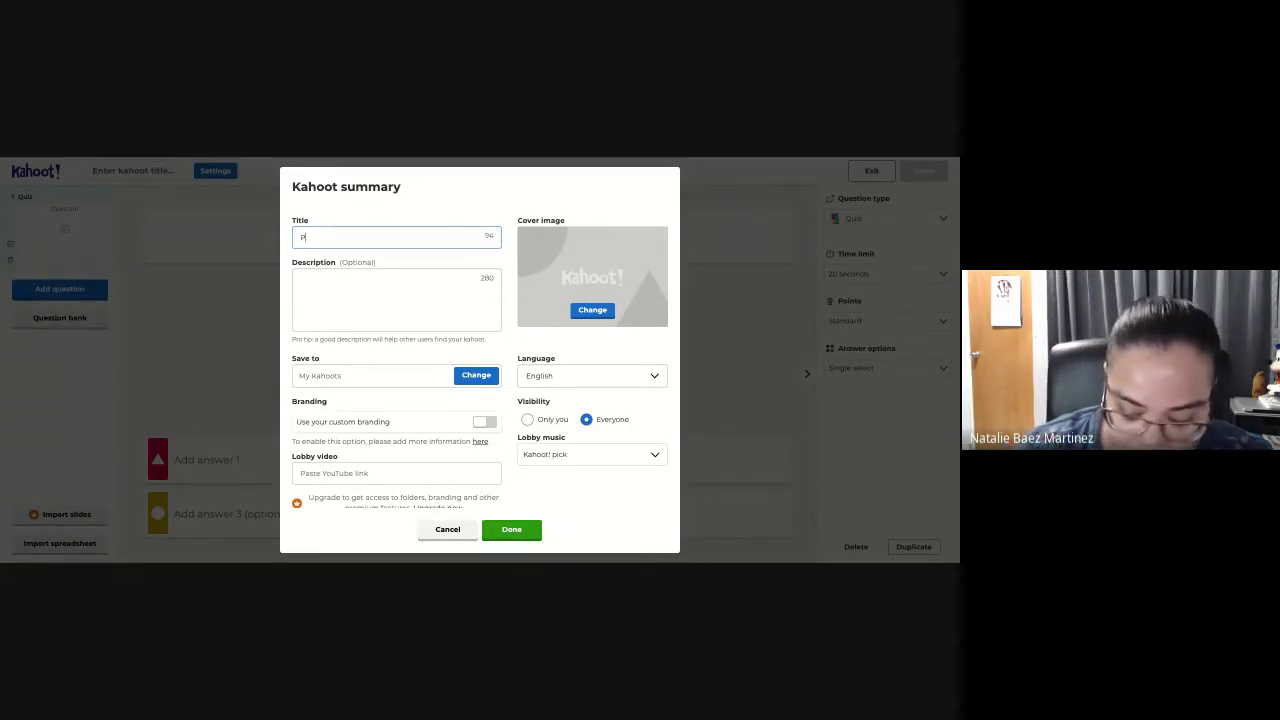
type("rueba")
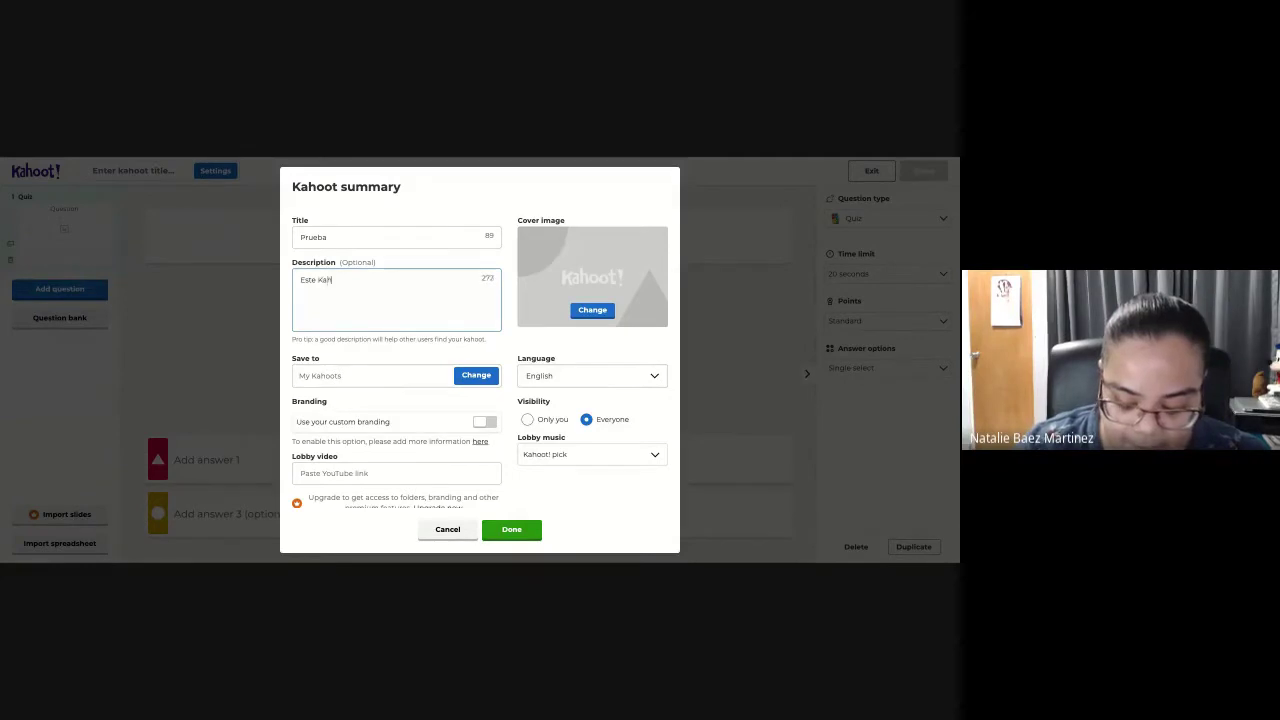
type("oot!")
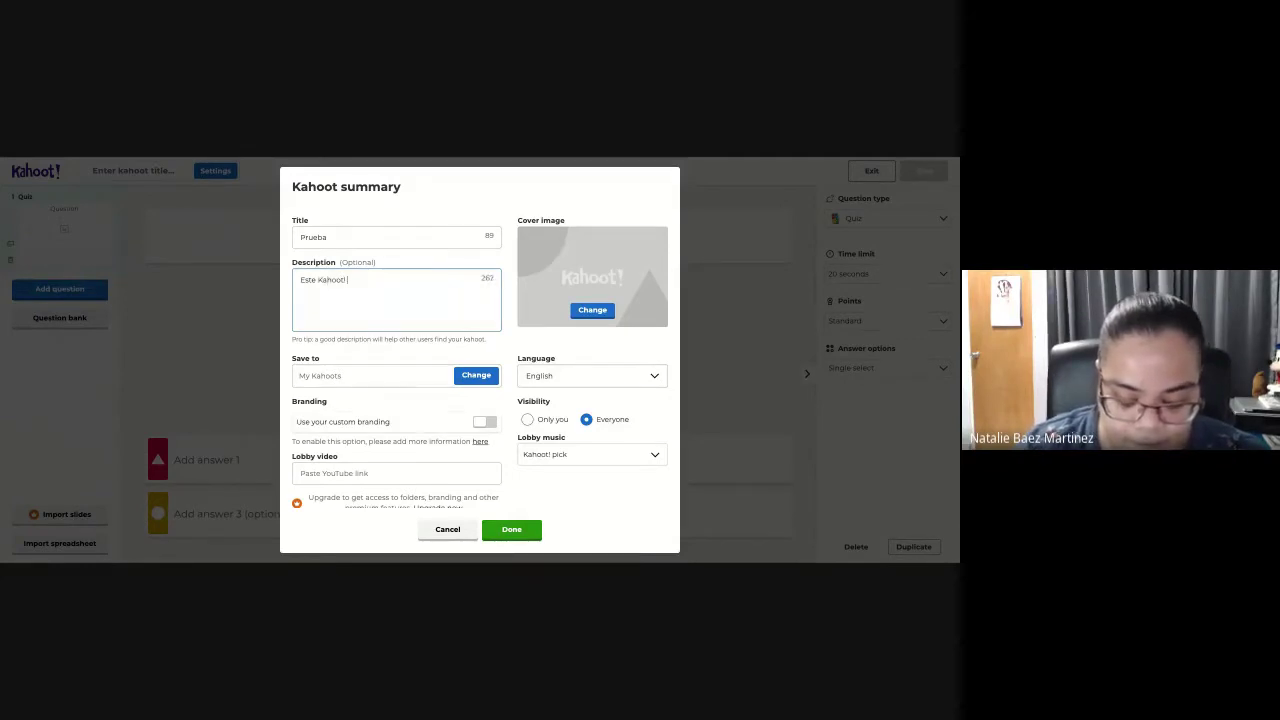
type(" es acerca")
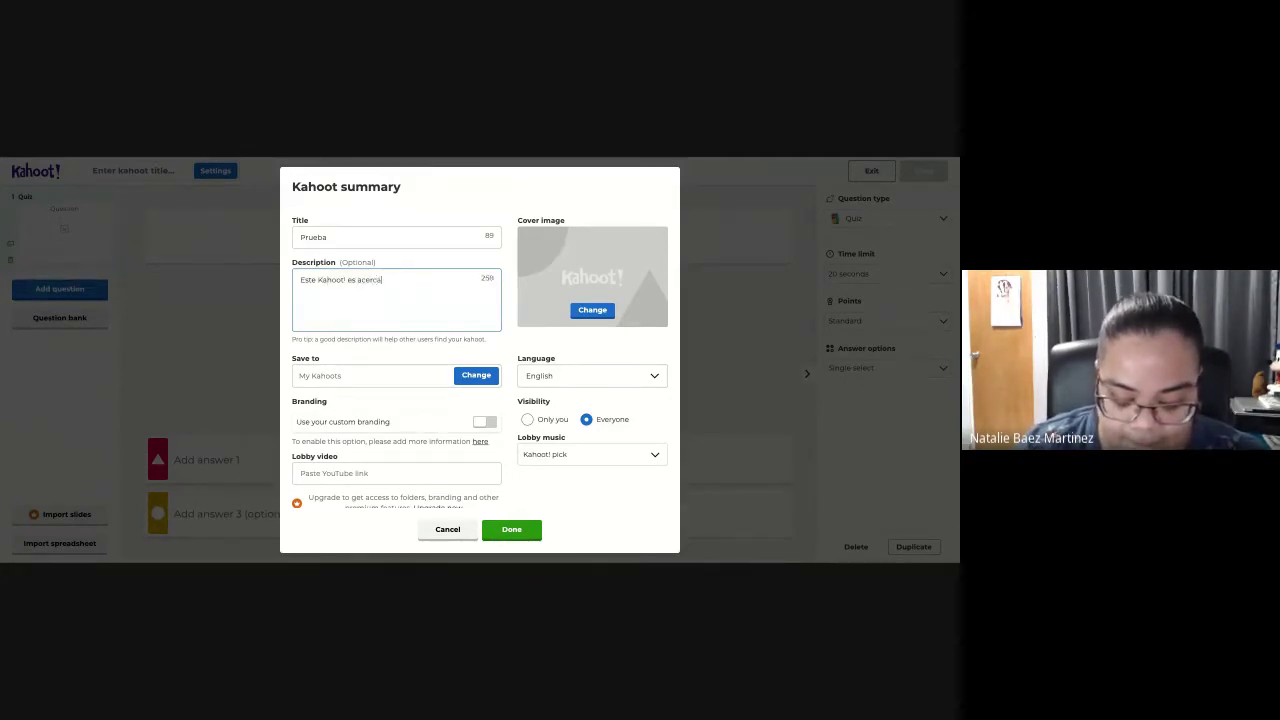
type(" de un ejemplo")
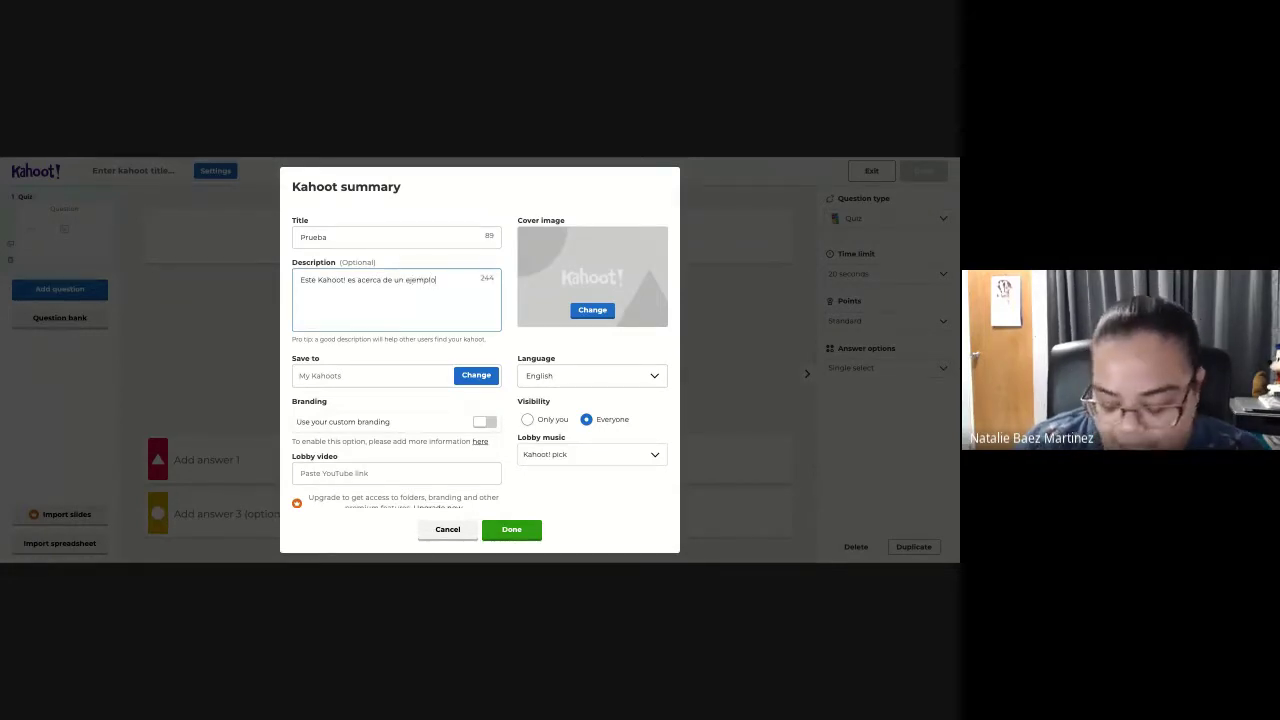
type(".")
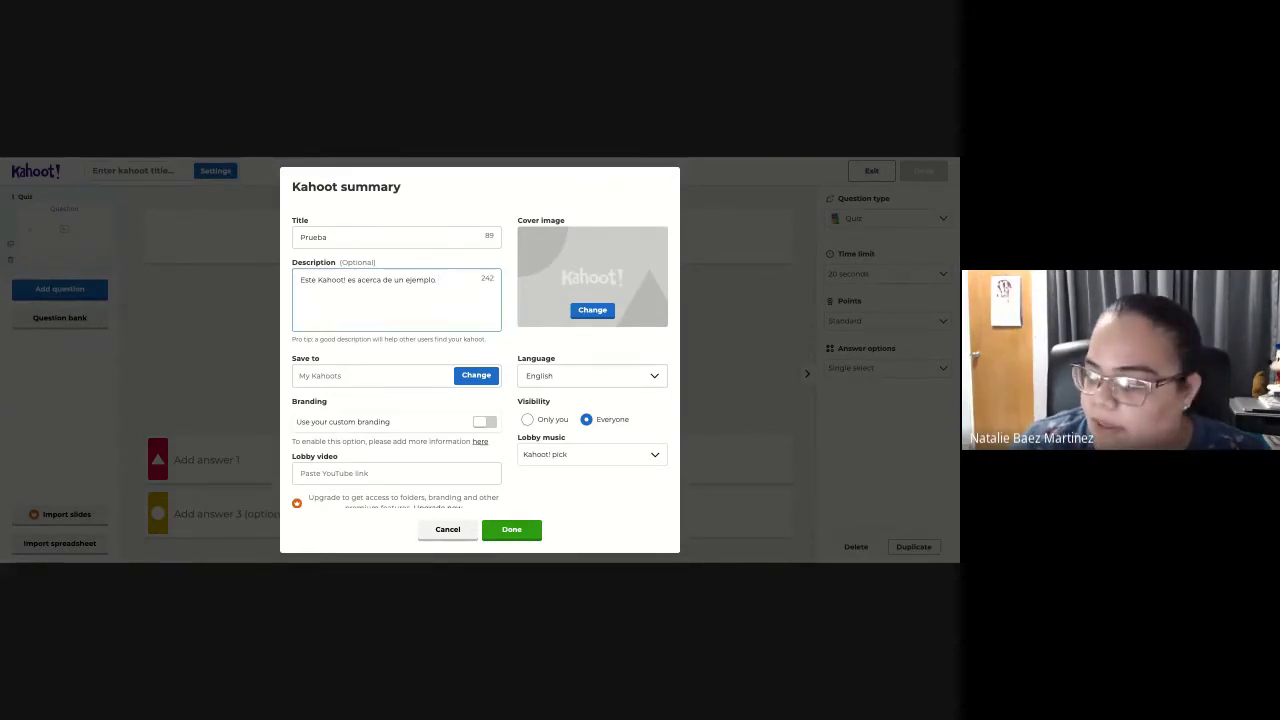
- Check the kahoot's save location choices without changing them, and look over the remaining summary options
left_click(400, 375)
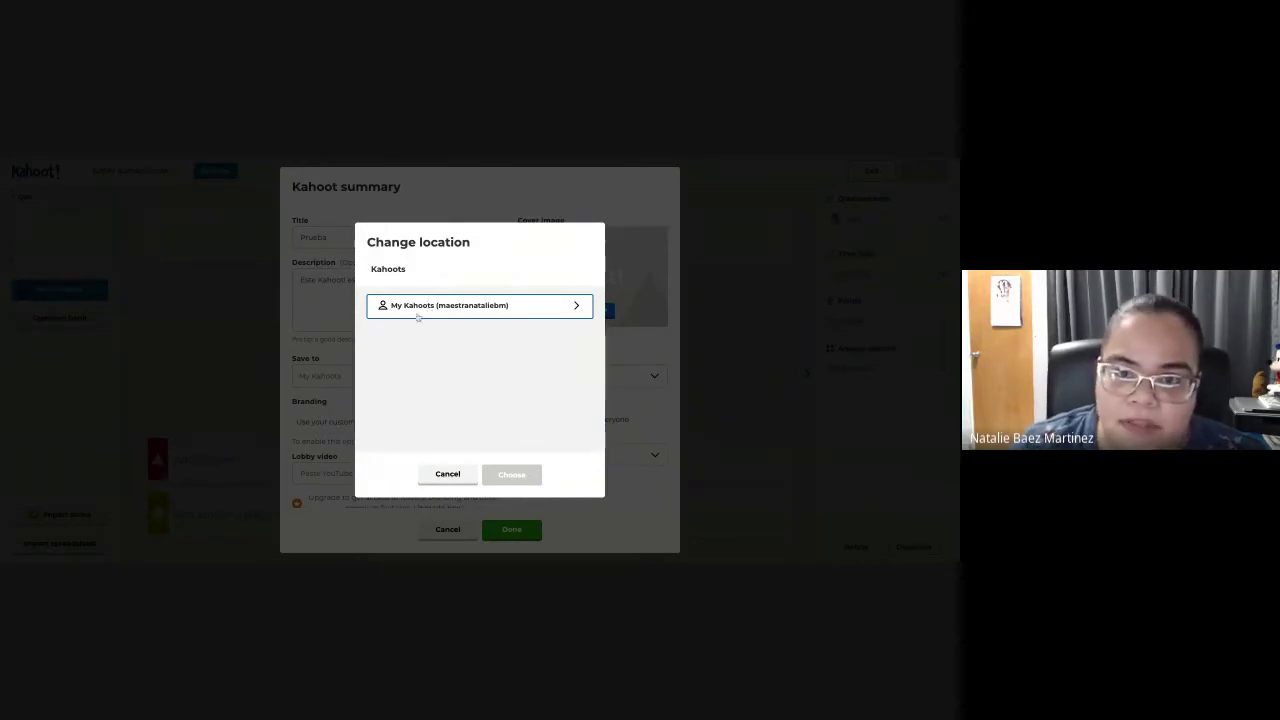
left_click(436, 476)
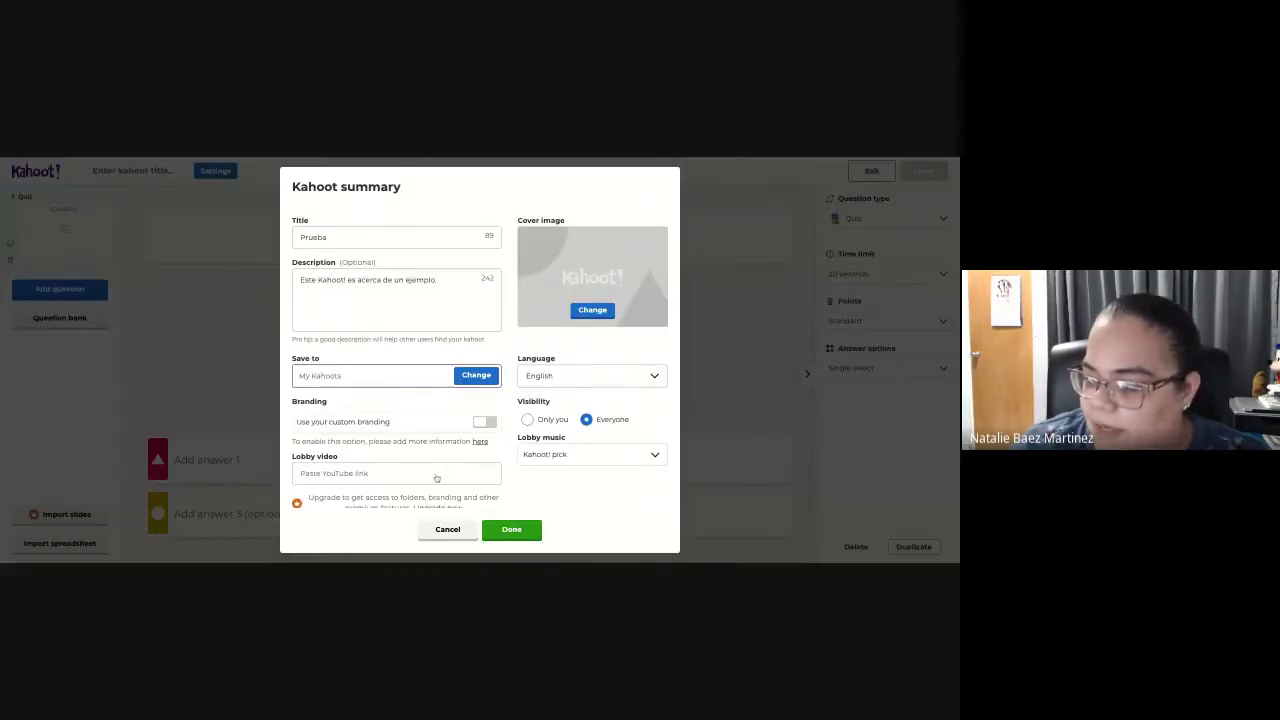
scroll(380, 395, "down", 1)
scroll(380, 400, "up", 1)
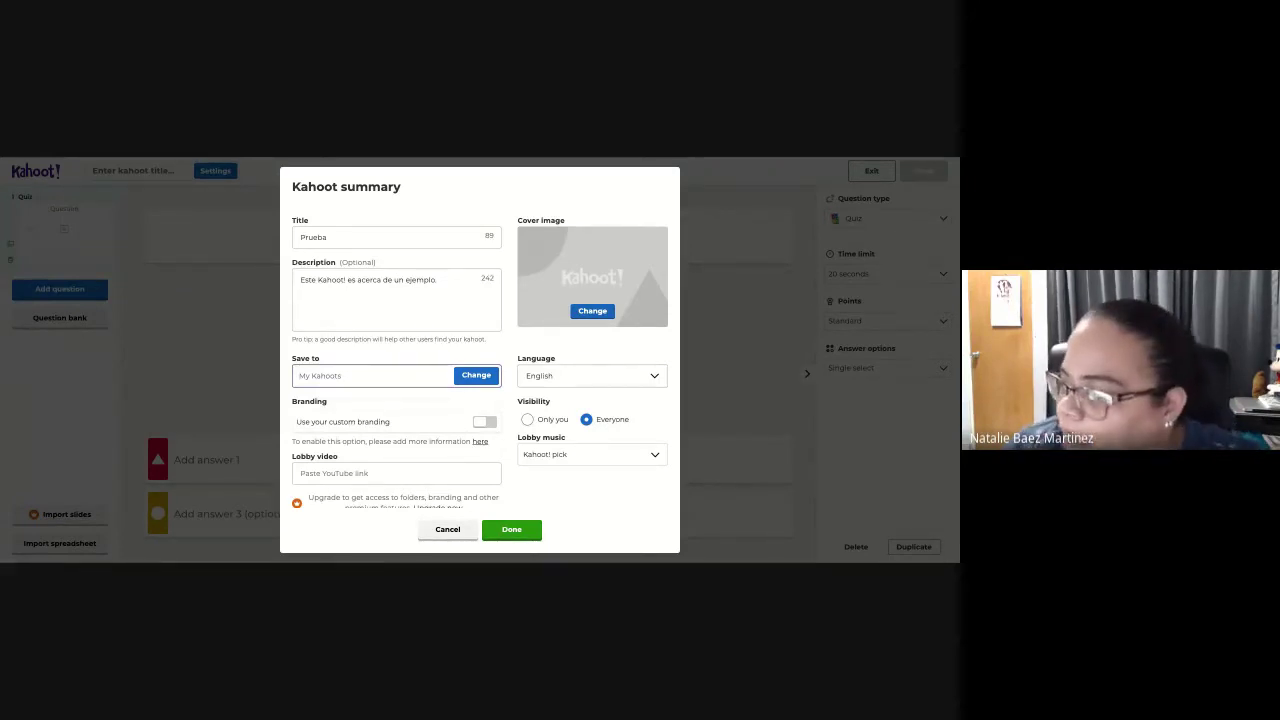
- Browse the most popular pictures in the cover image library, and close it without choosing one
left_click(592, 311)
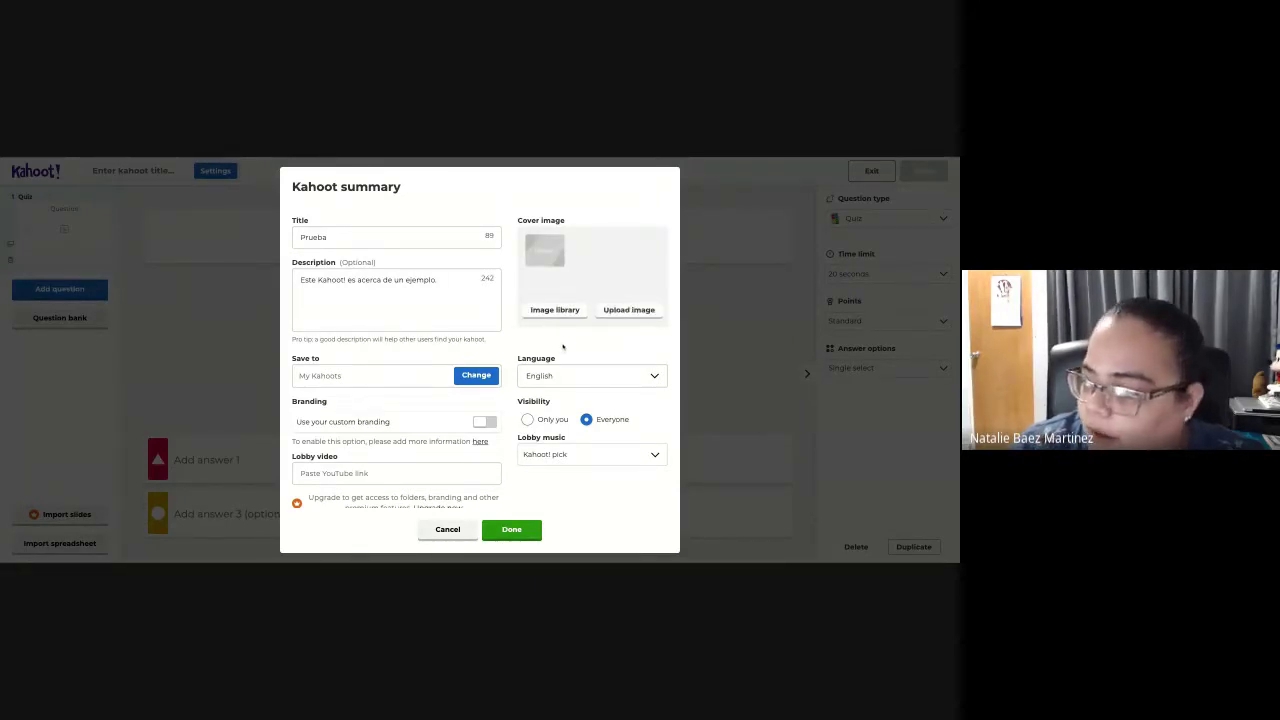
left_click(548, 317)
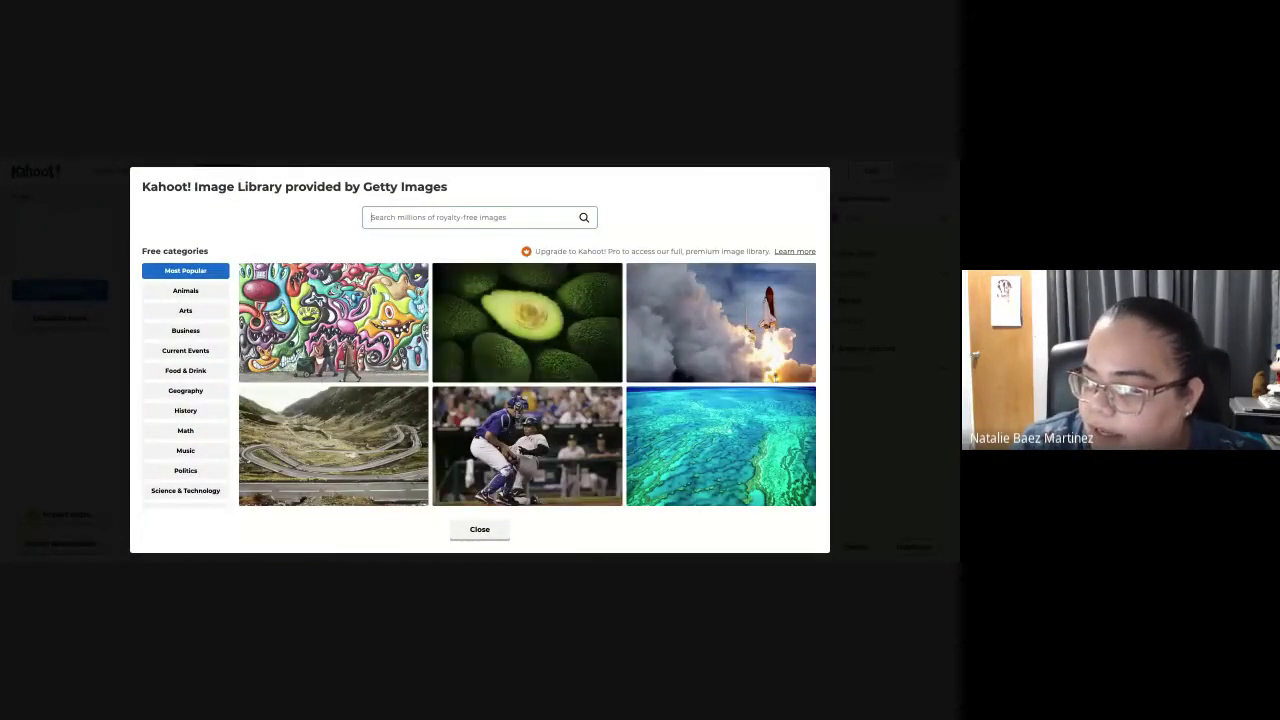
scroll(383, 324, "down", 2)
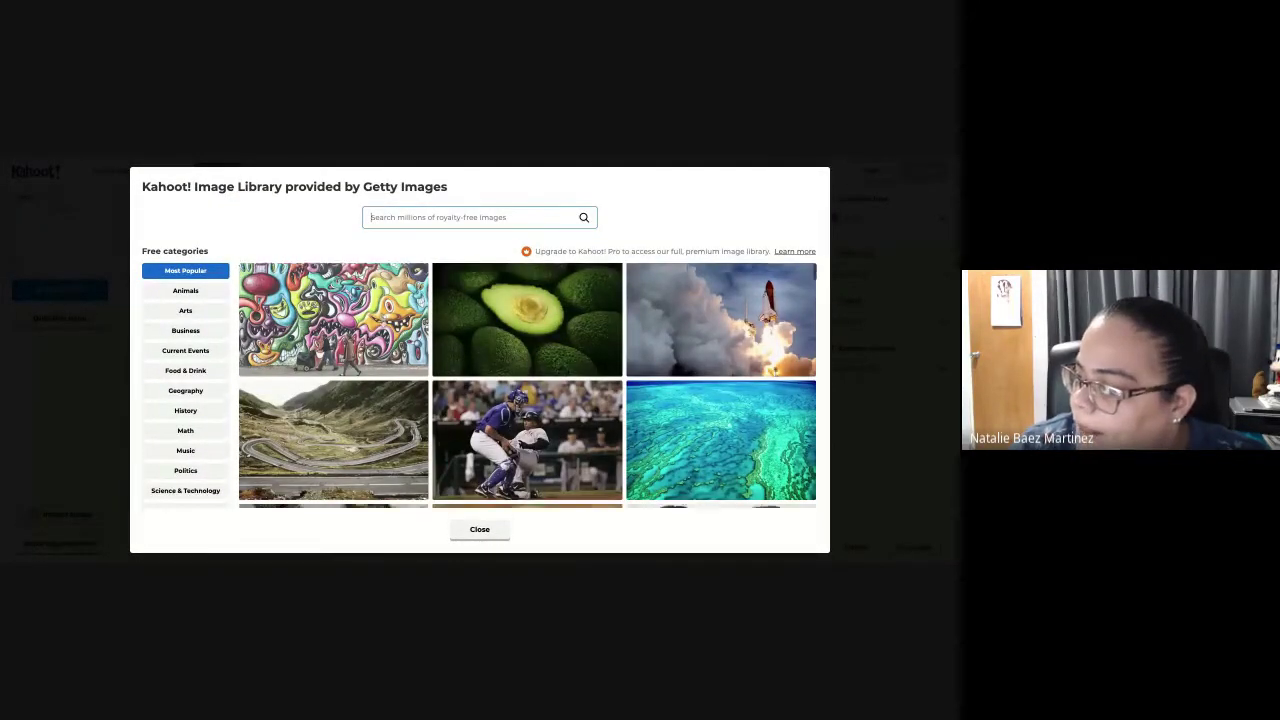
scroll(383, 323, "up", 2)
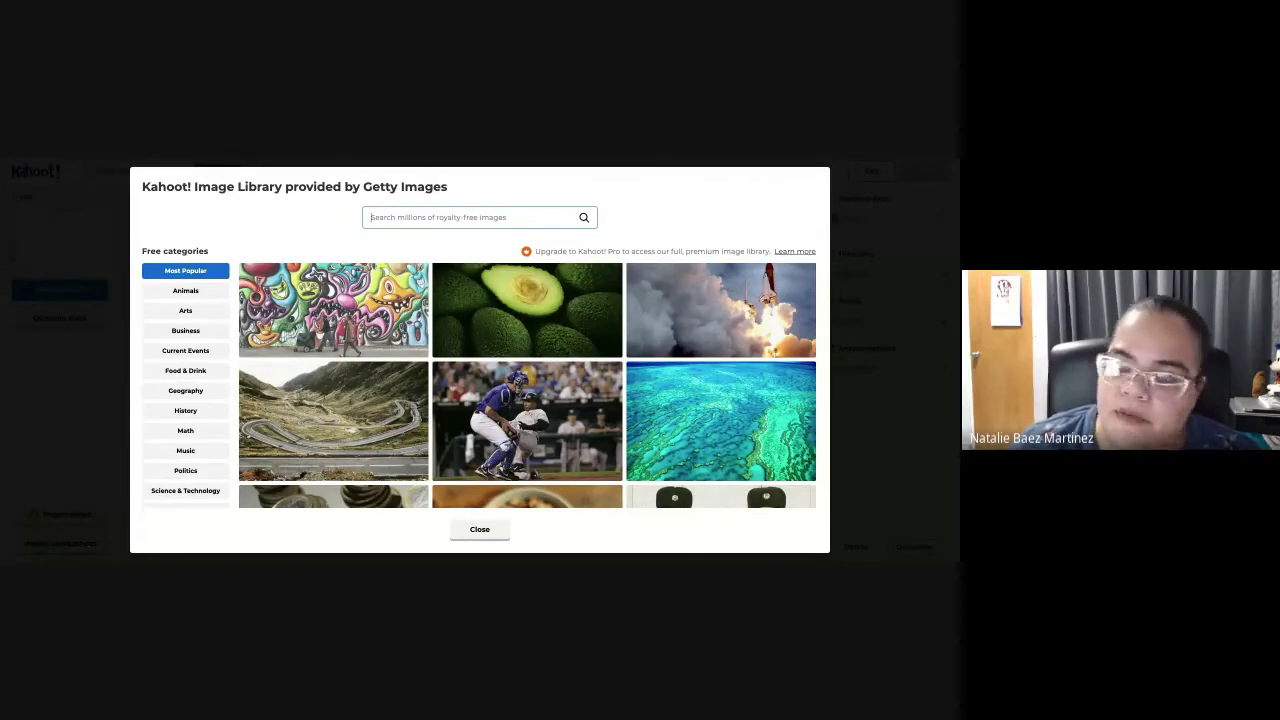
left_click(479, 531)
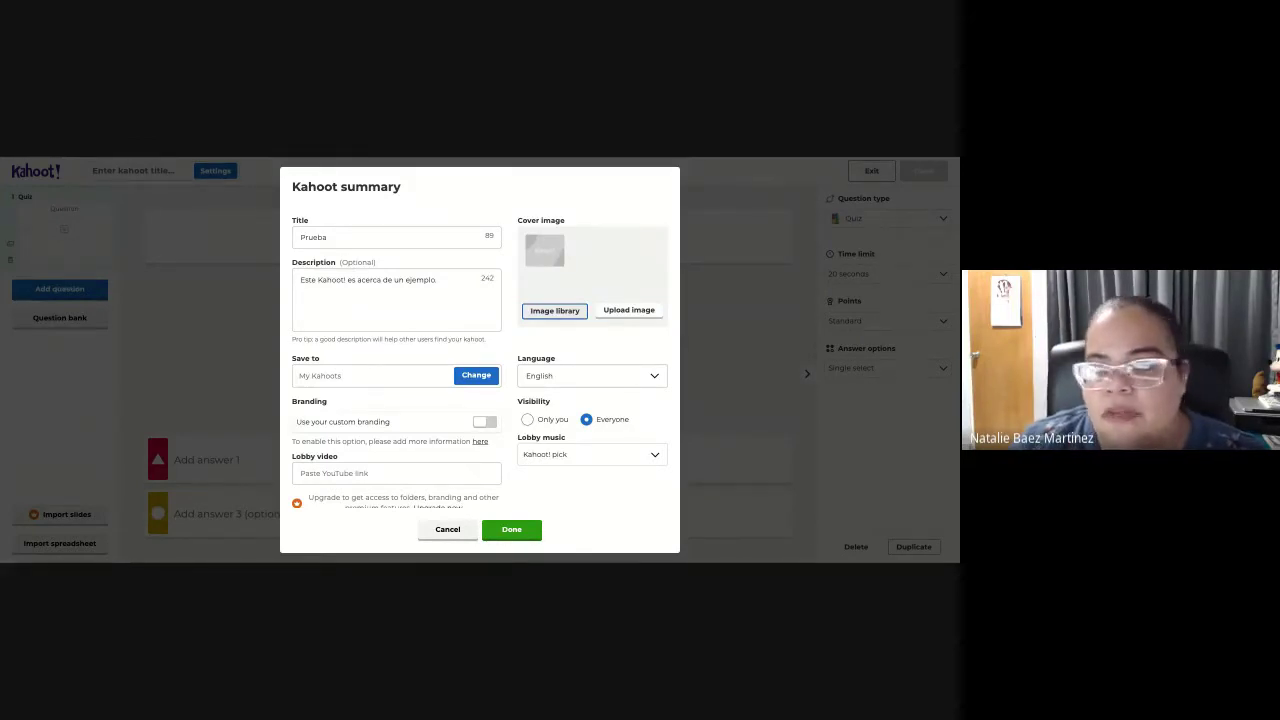
- Upload a picture of a teacher at a chalkboard as the cover image, set the language to Español, and save the summary
left_click(634, 316)
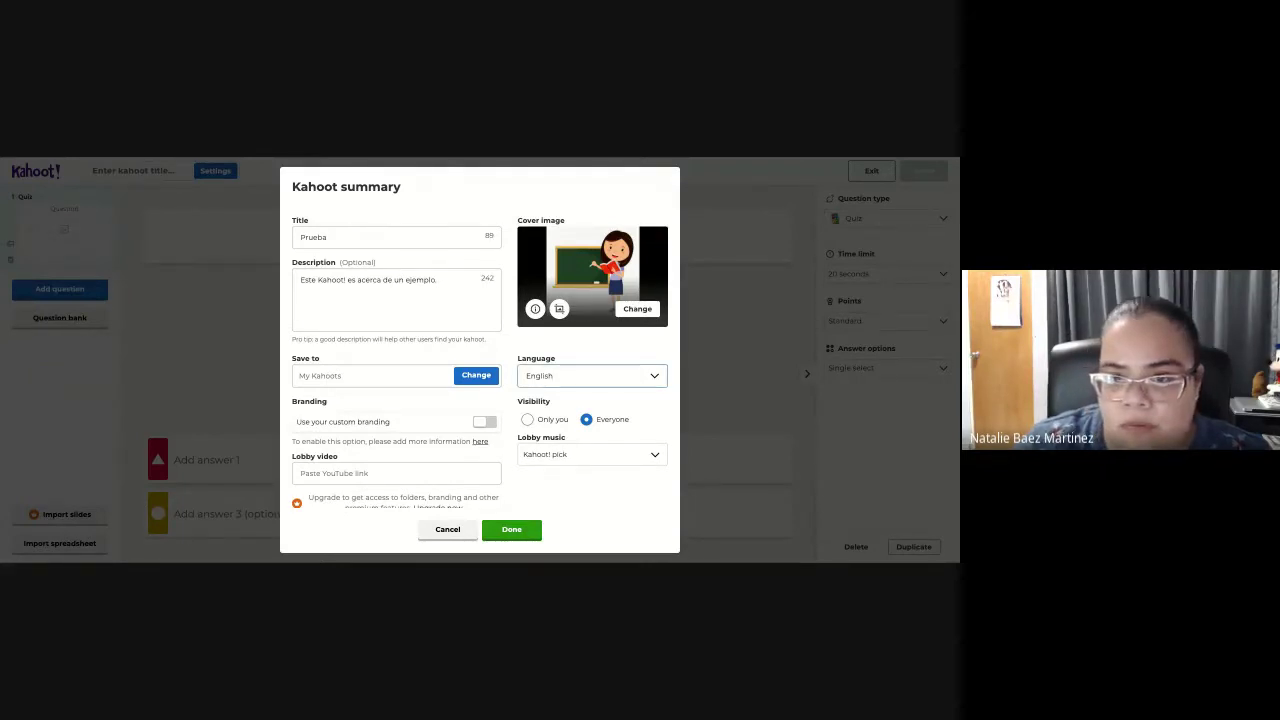
left_click(570, 391)
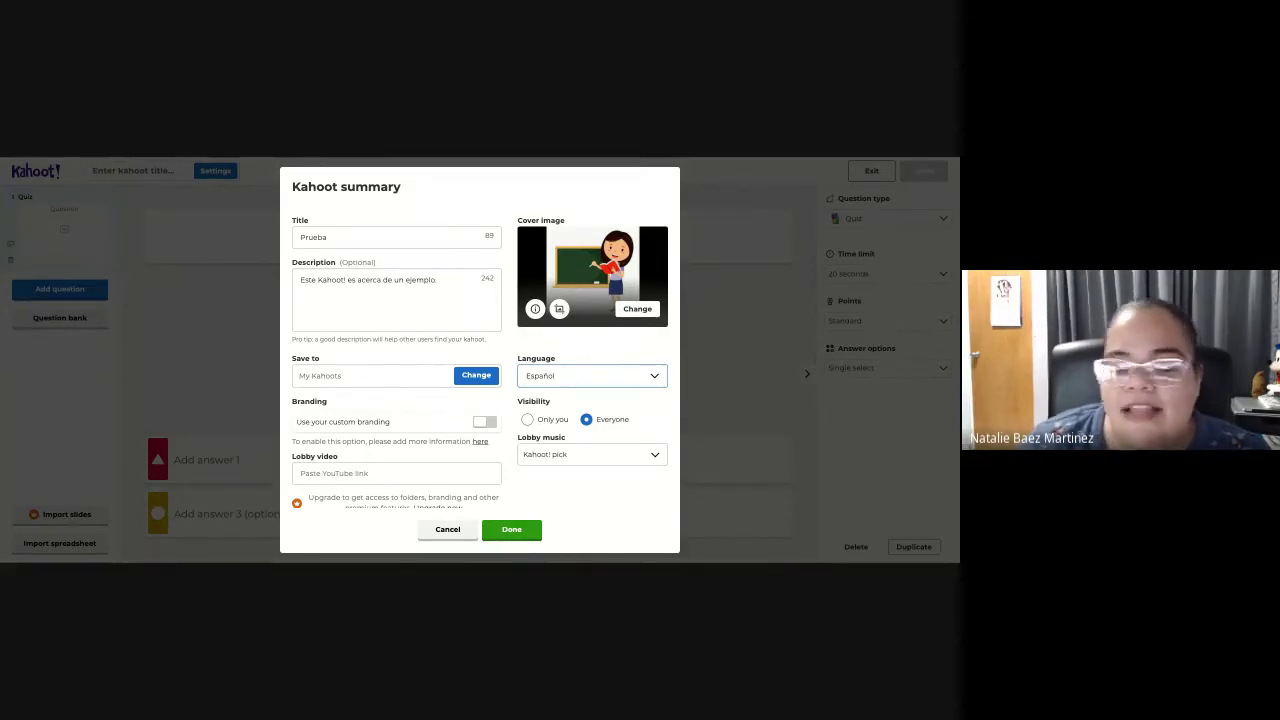
left_click(524, 533)
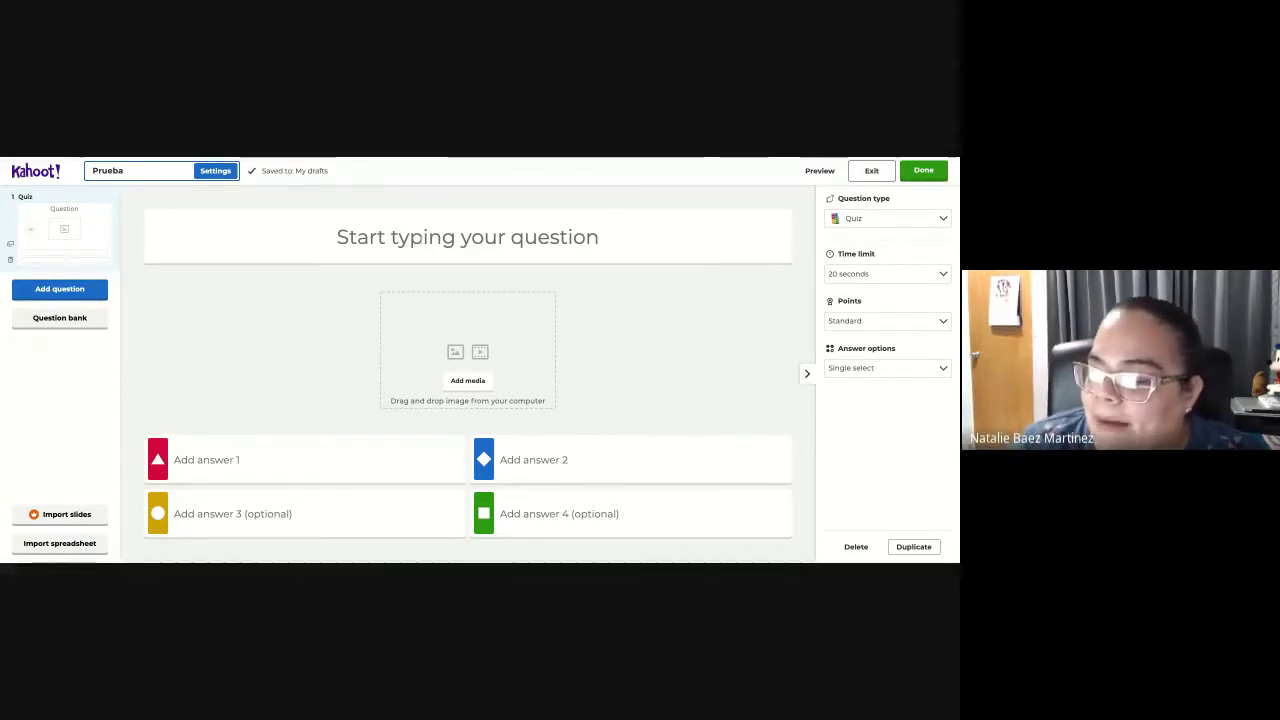
- Enter "¿Cómo es el clima de Puerto Rico?" as the text of the first quiz question
left_click(394, 240)
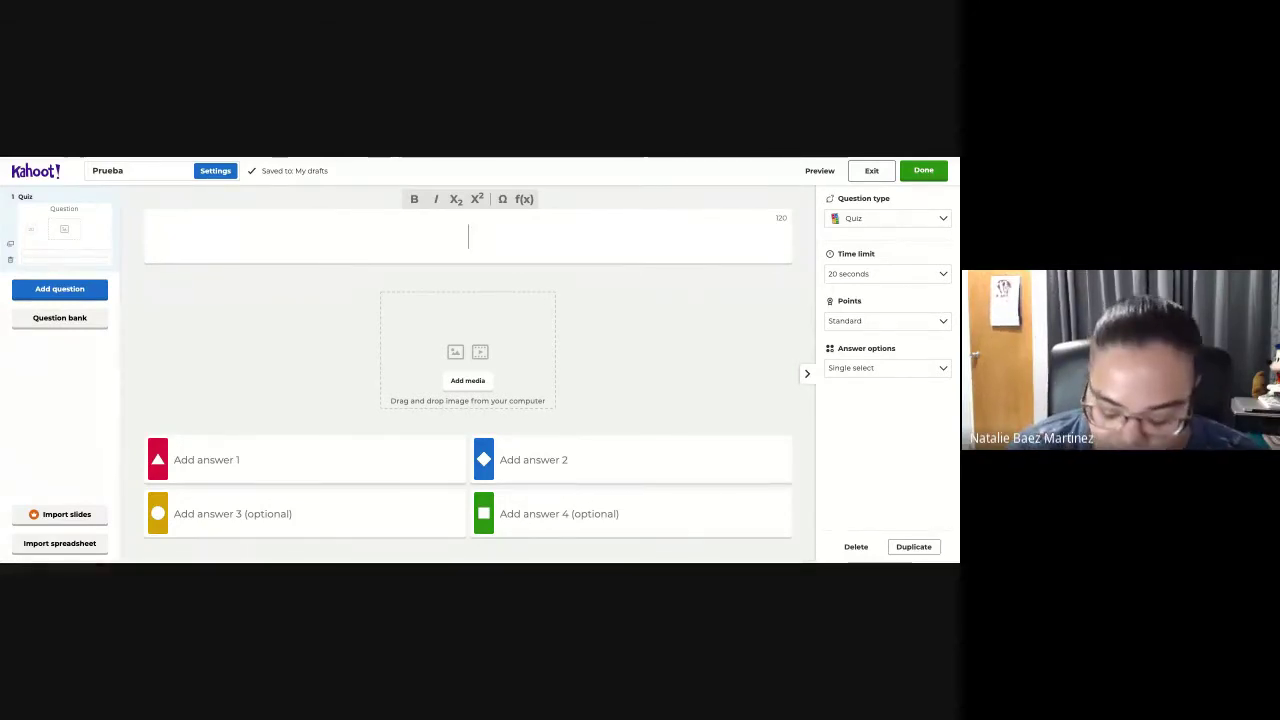
type("¿")
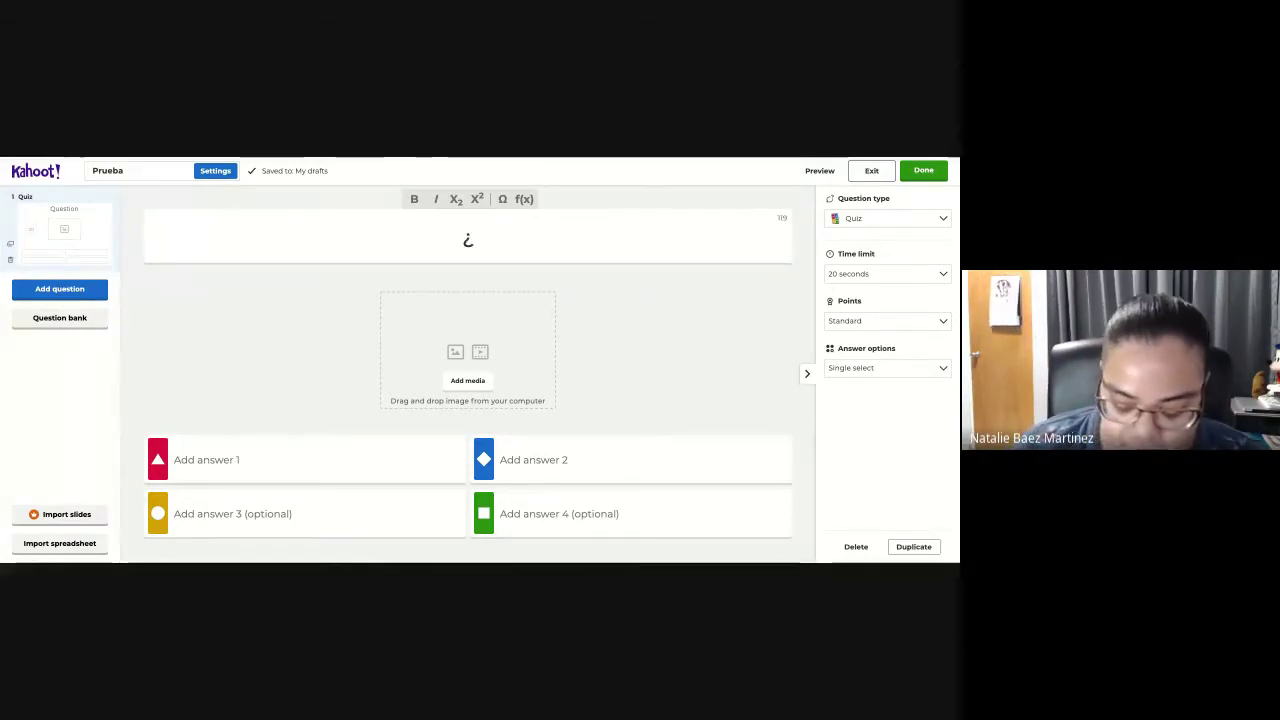
type("Qu´")
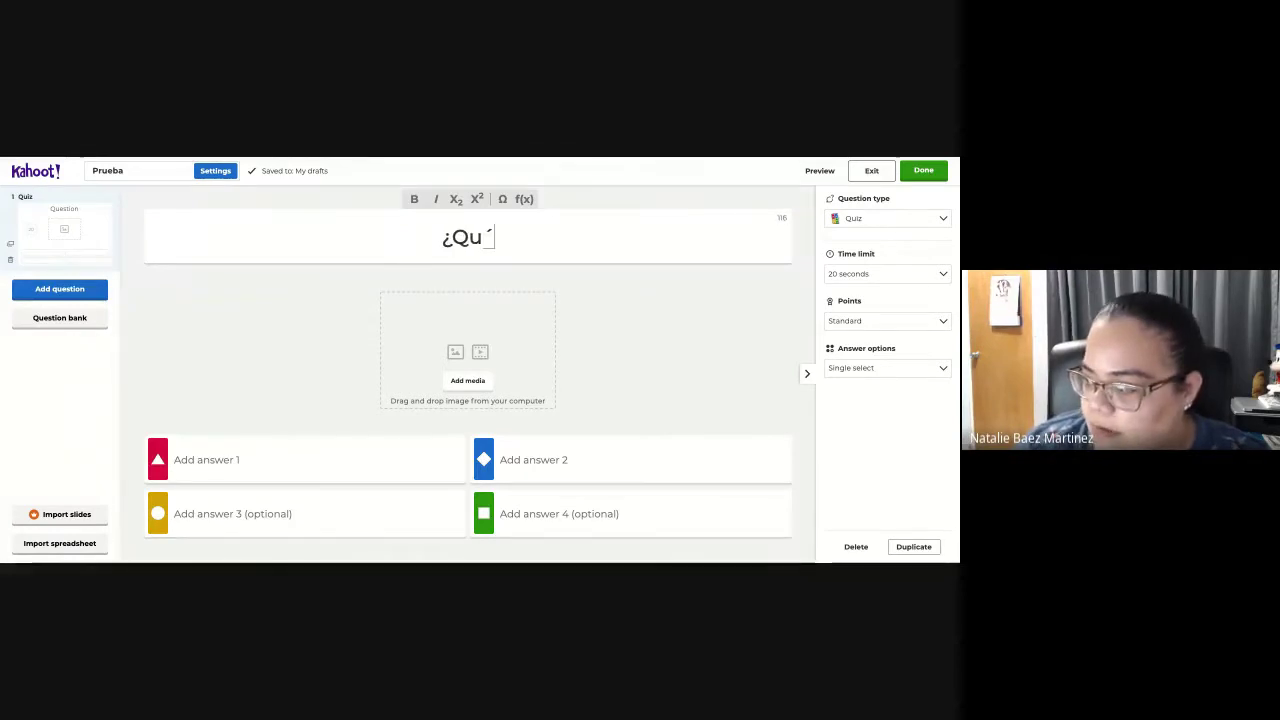
type("e")
key("BackSpace")
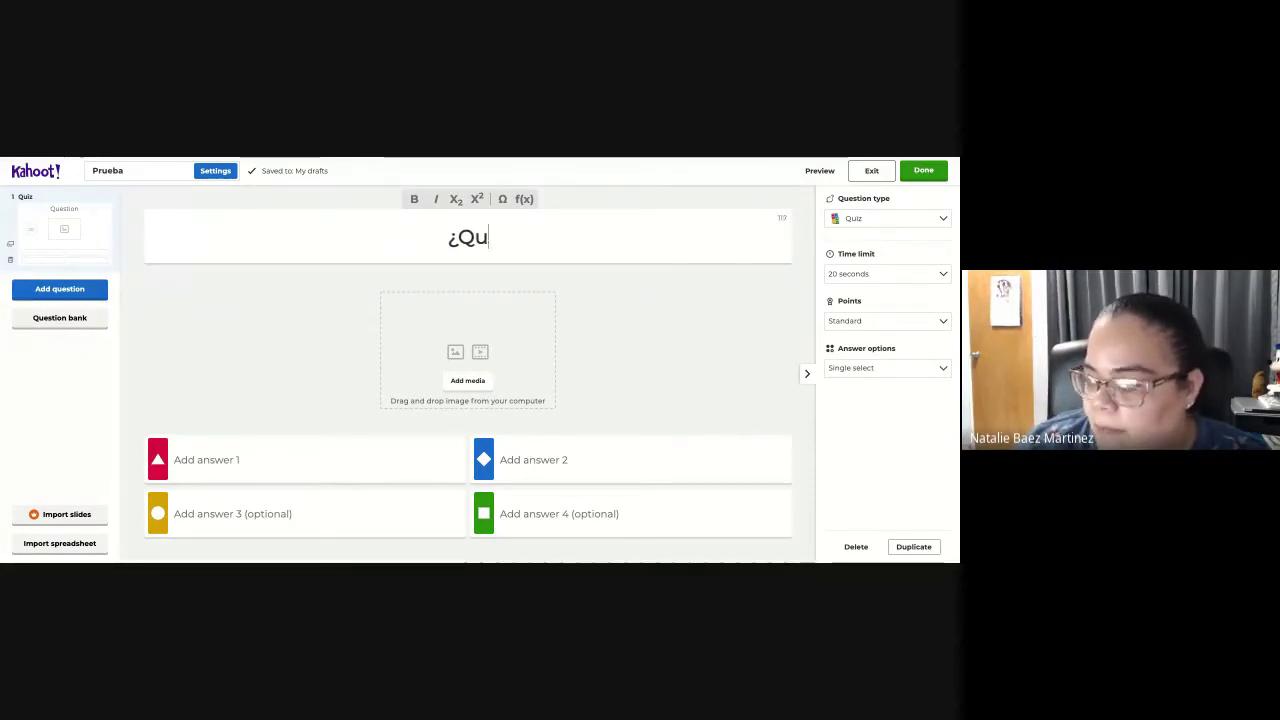
key("BackSpace")
key("BackSpace")
type("Cóo")
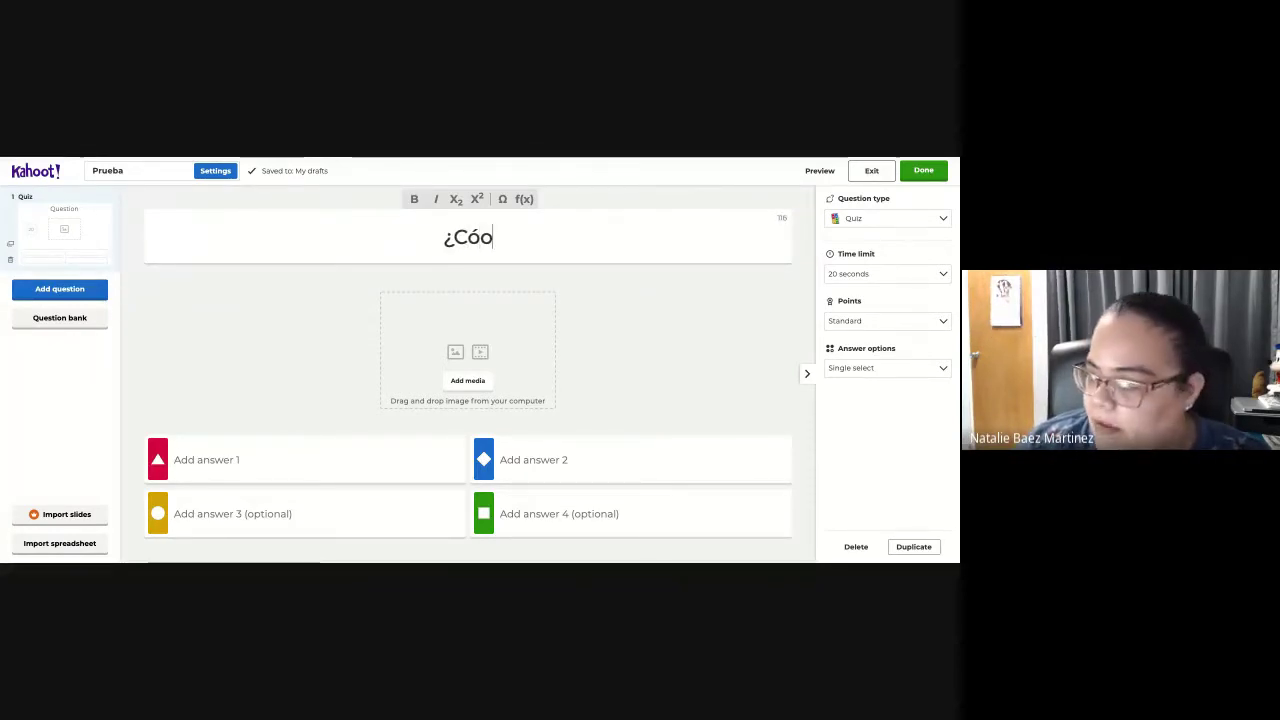
key("BackSpace")
type("mo es e")
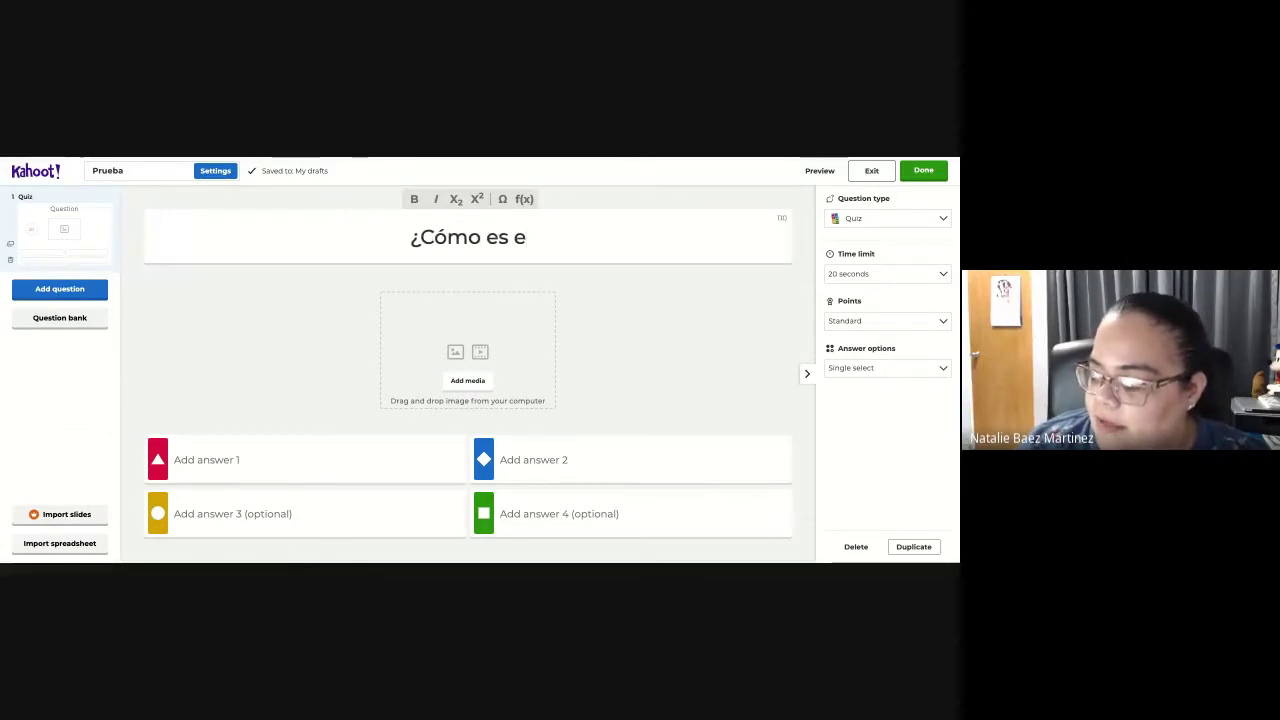
type("l cl")
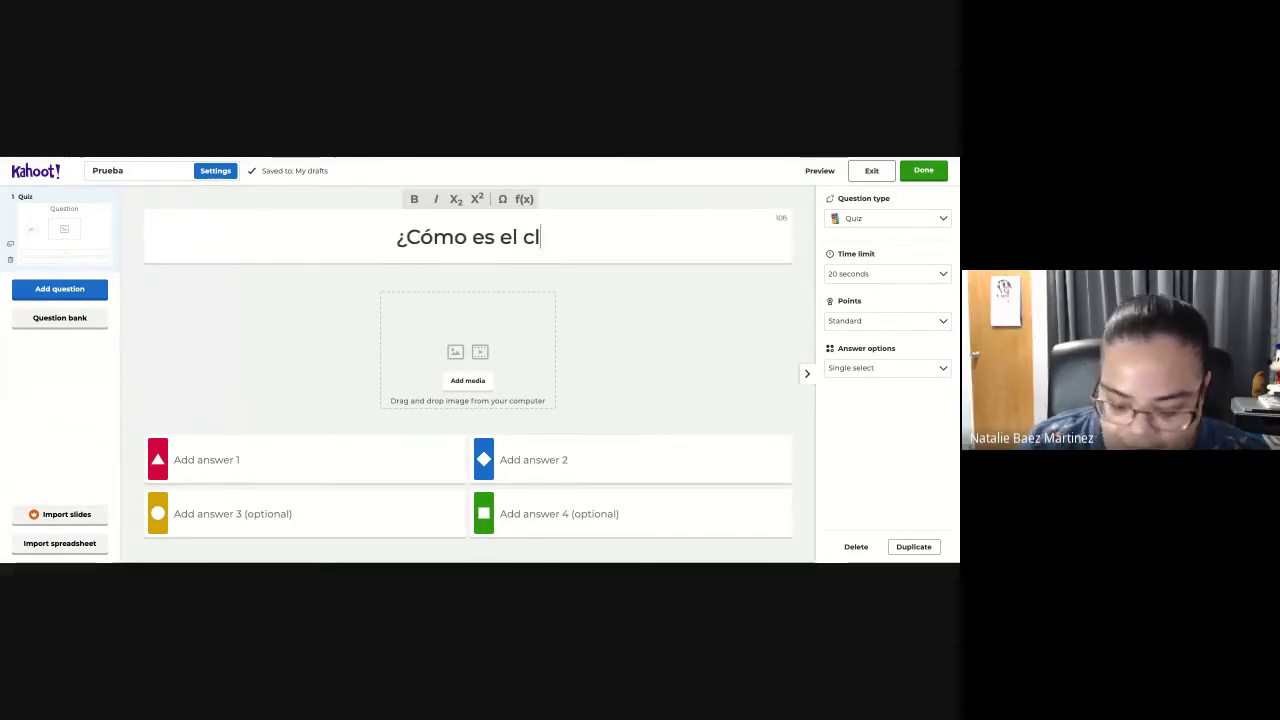
type("ima de Puerto ")
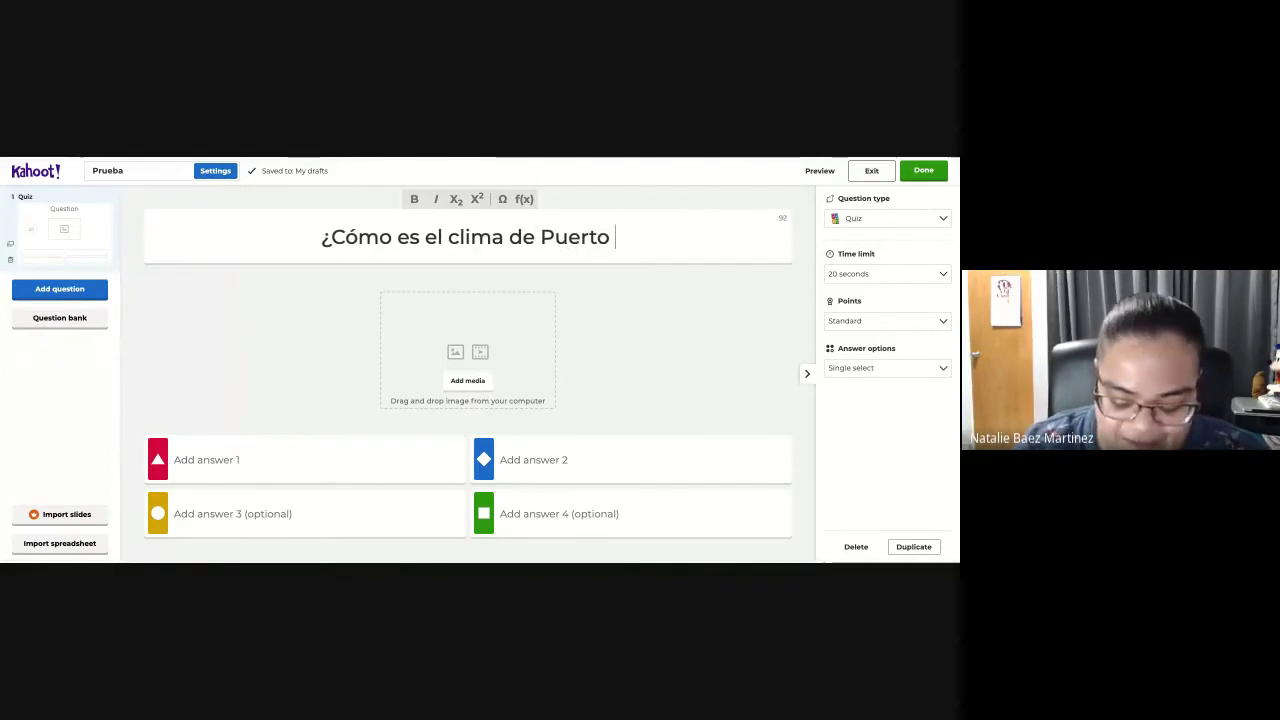
type("Rico?")
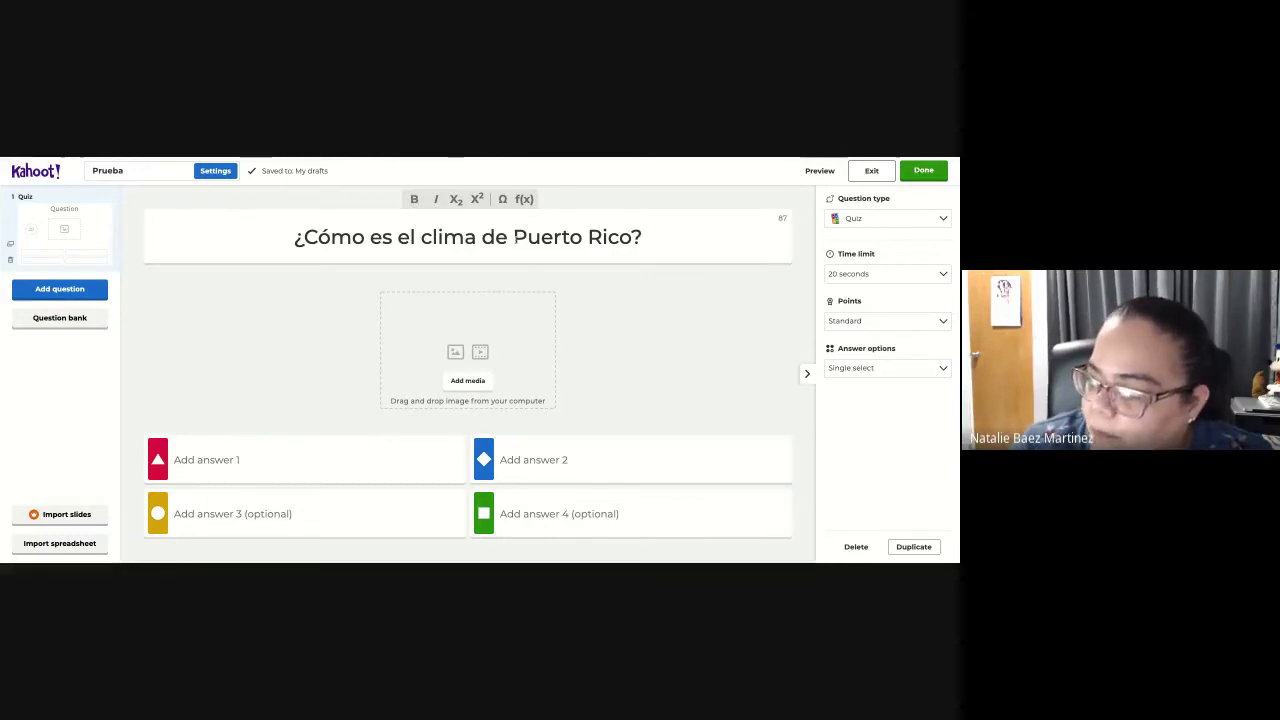
- Format the words "Puerto Rico" in the question text as bold and italic
left_click_drag(513, 237, 632, 237)
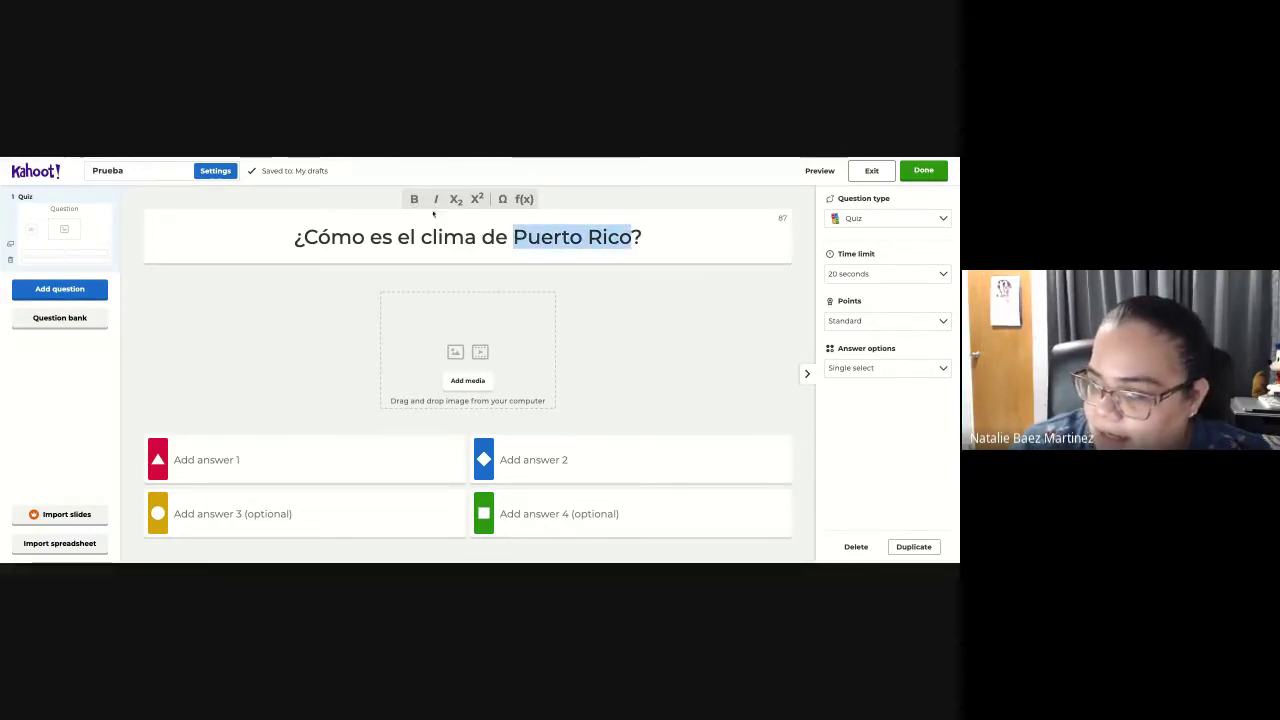
left_click(414, 199)
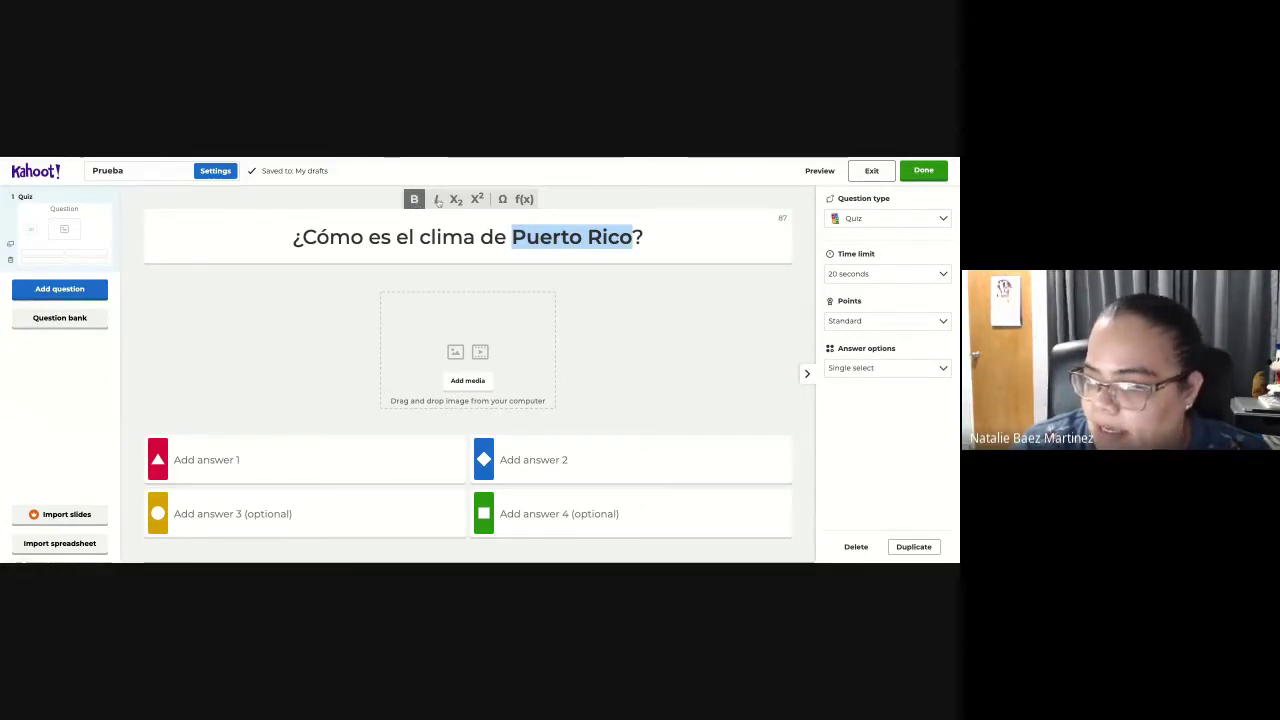
left_click(437, 199)
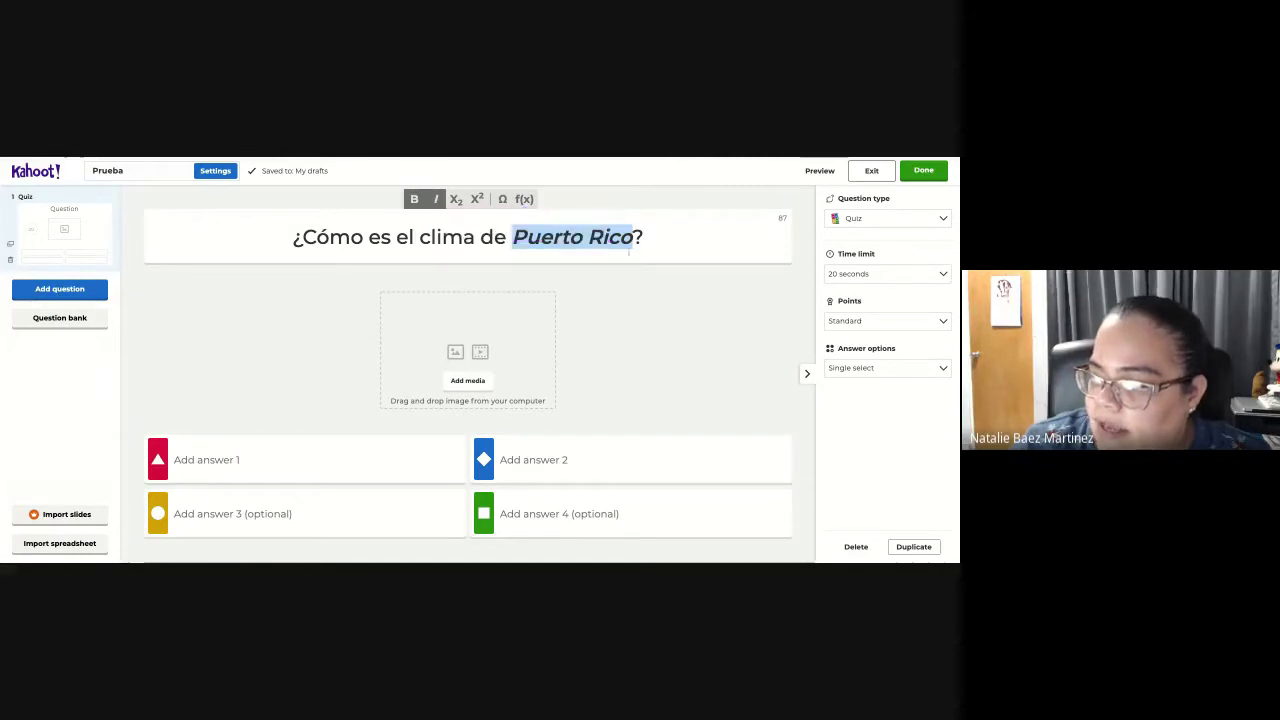
left_click(660, 237)
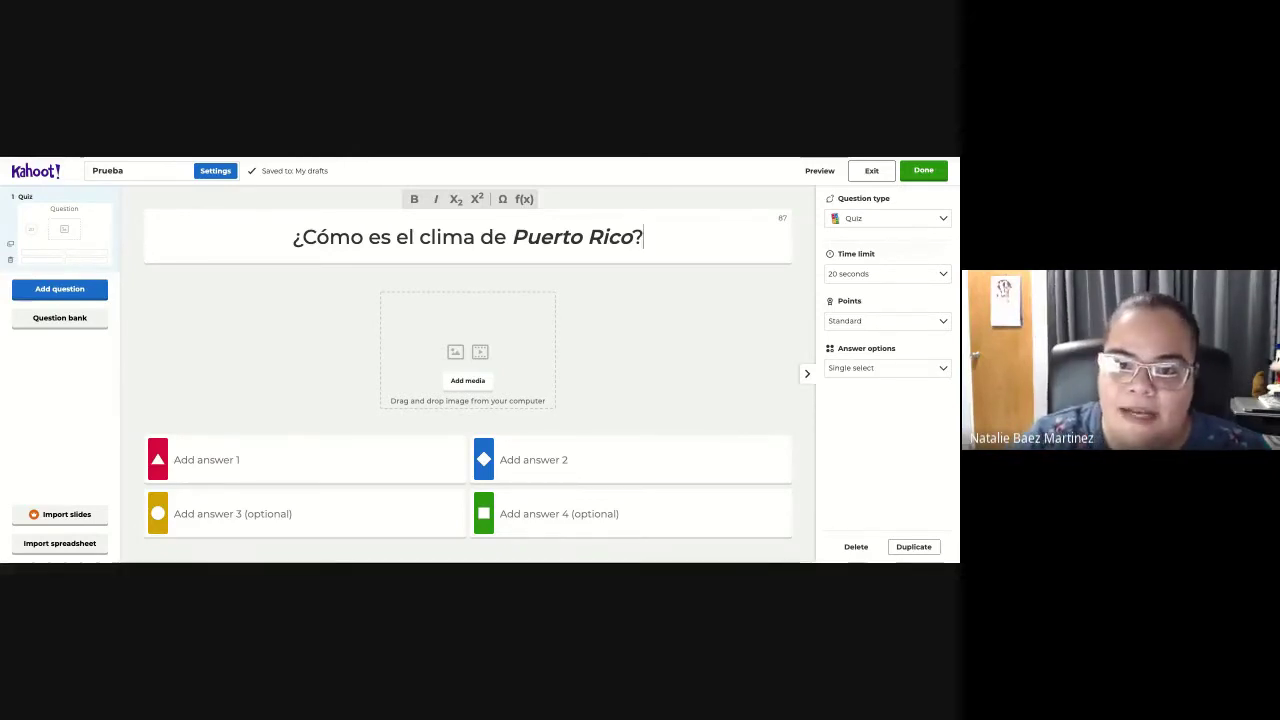
- Upload the picture of laboratory flasks and test tubes from the computer as the question's media
left_click(471, 388)
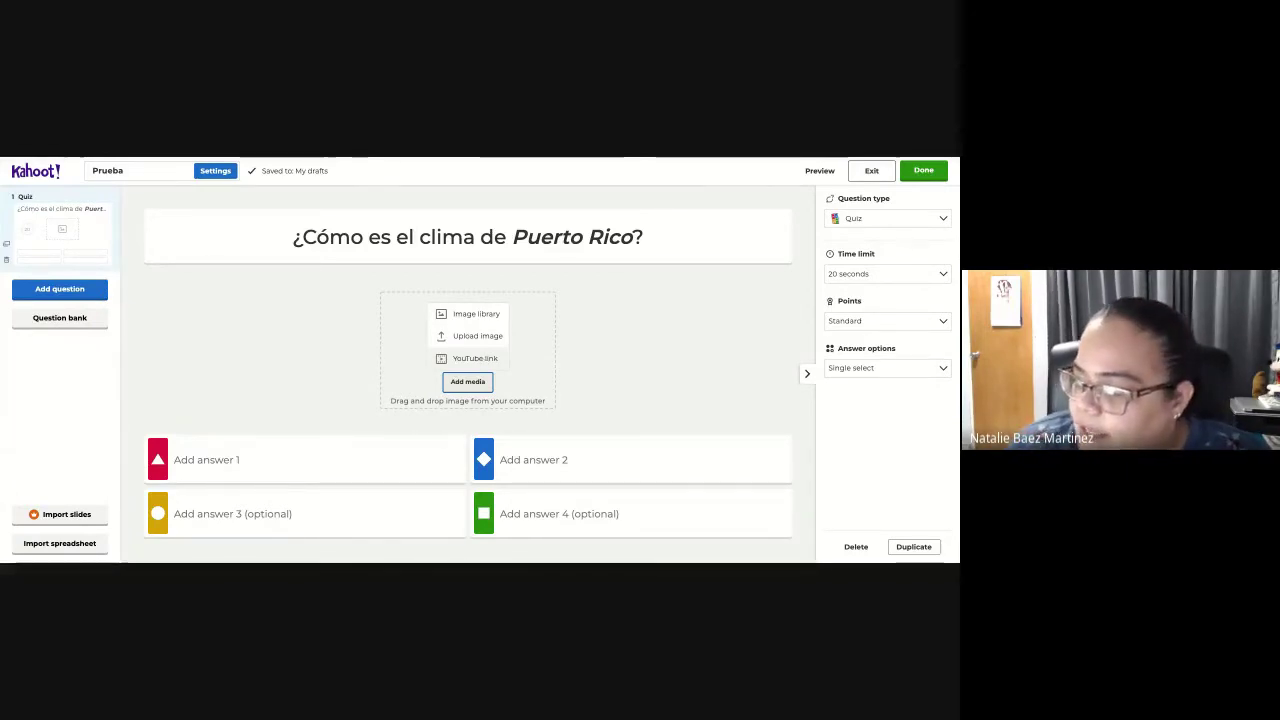
left_click(488, 338)
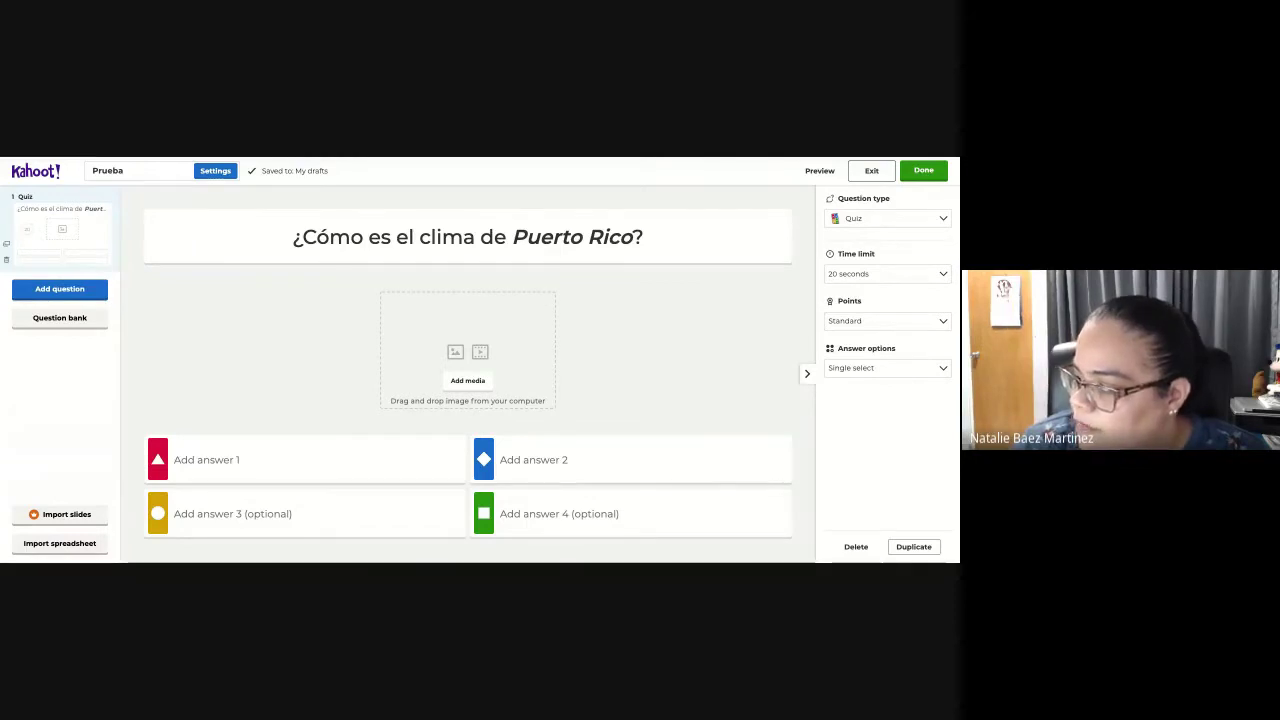
key("Return")
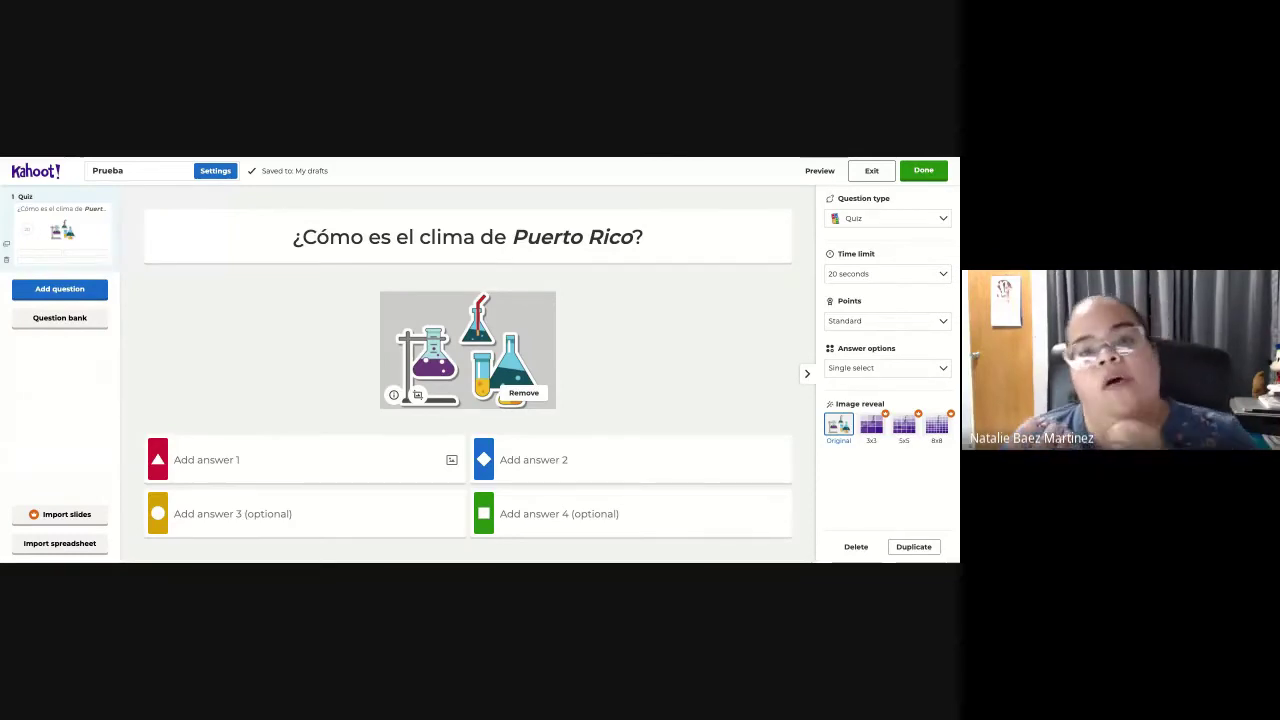
- Fill in the four answers as Frío, Tropical, Caliente and Templado, and mark Tropical as the correct one
left_click(295, 463)
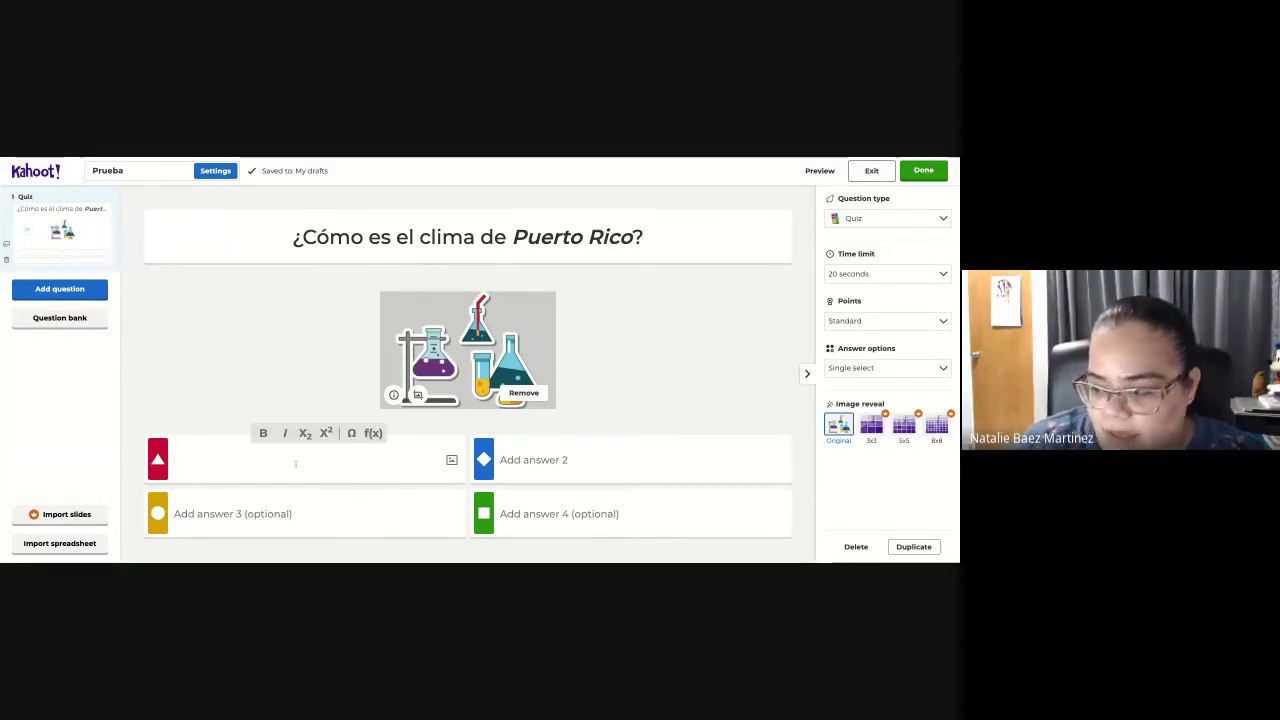
type("Fr")
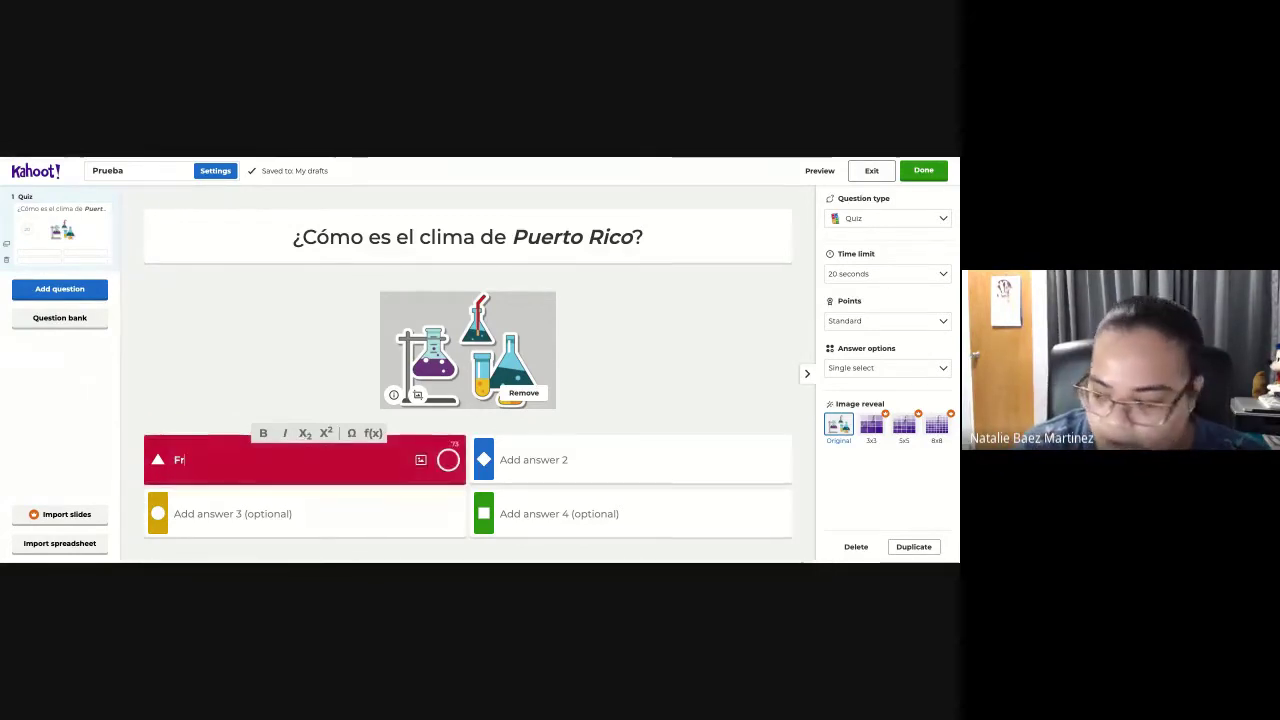
type("io")
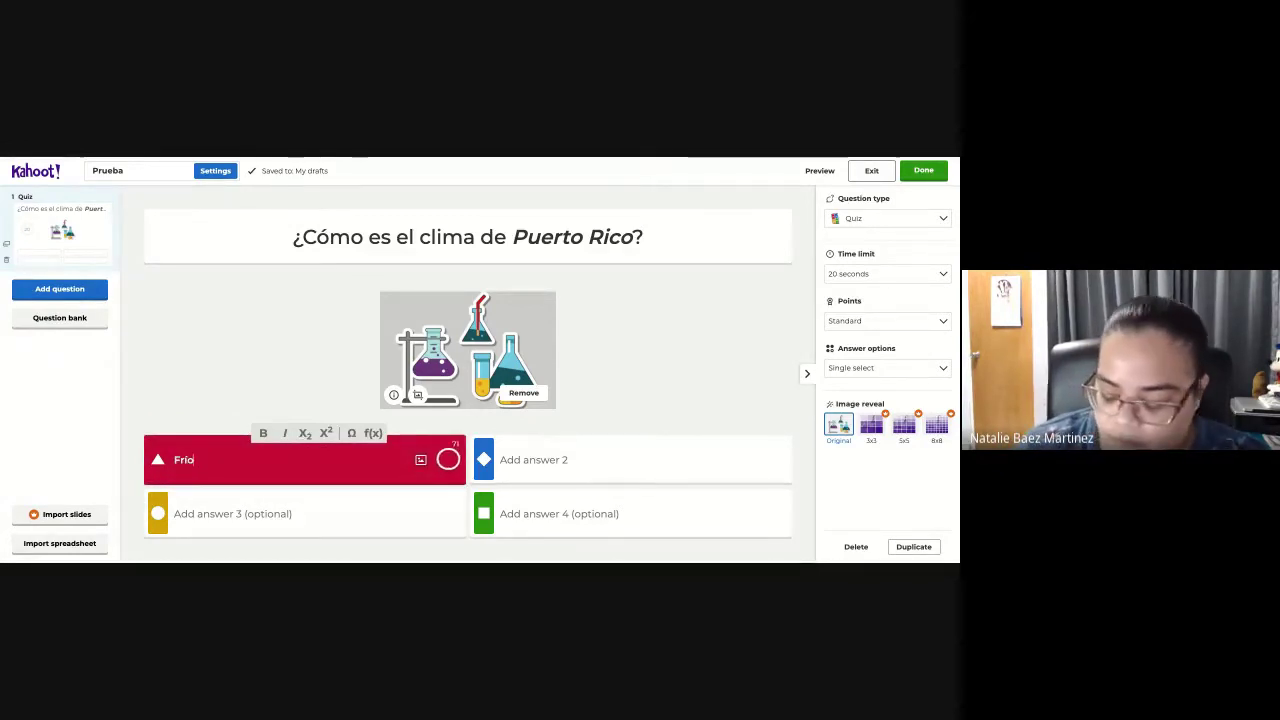
left_click(551, 459)
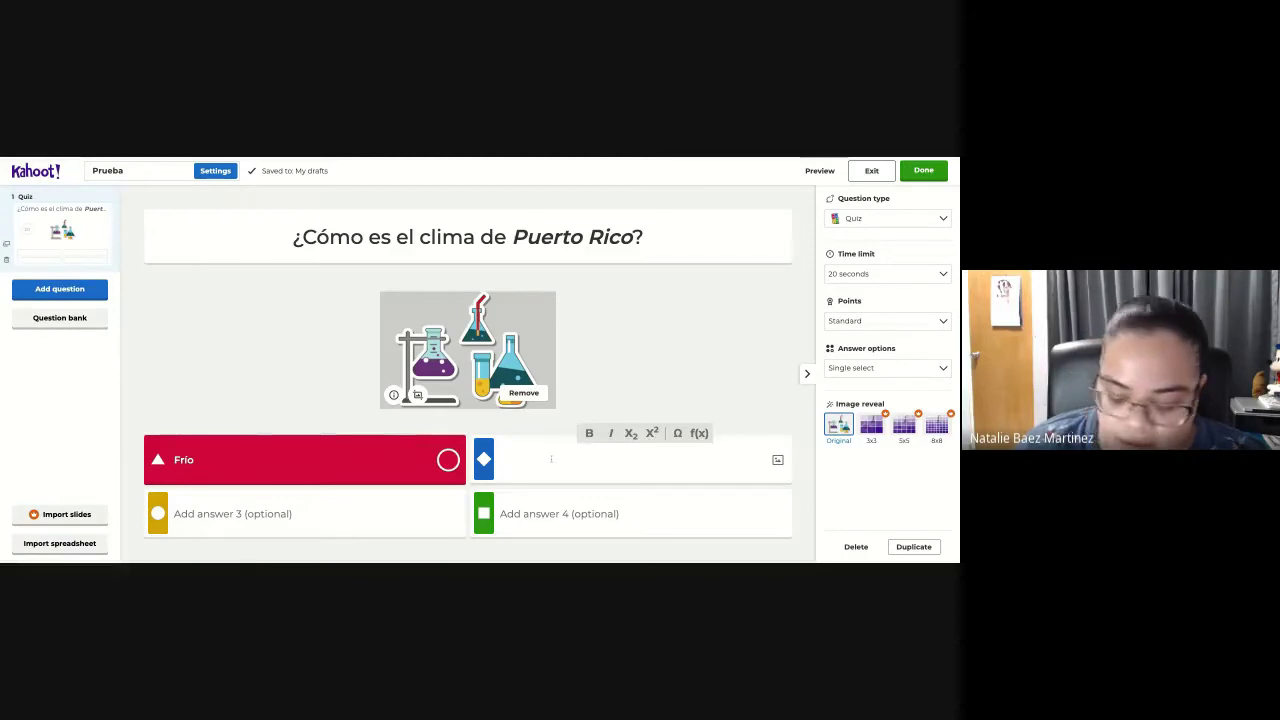
type("Tropical")
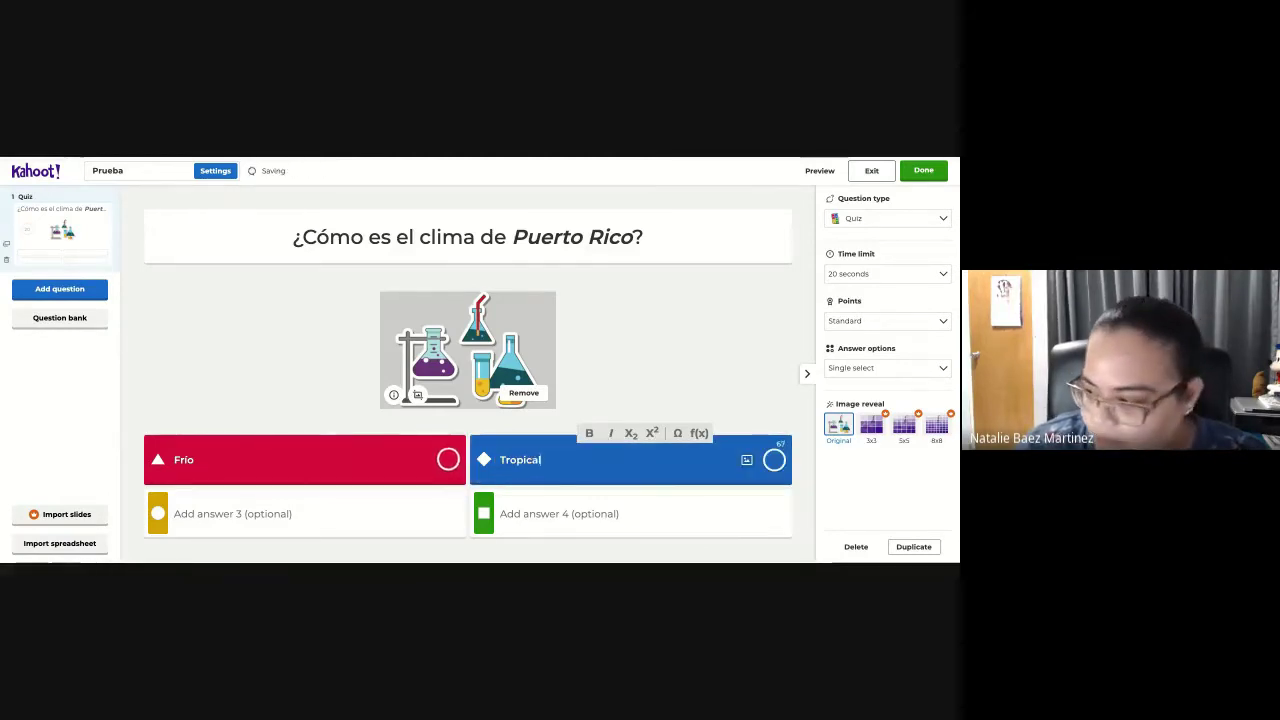
left_click(339, 513)
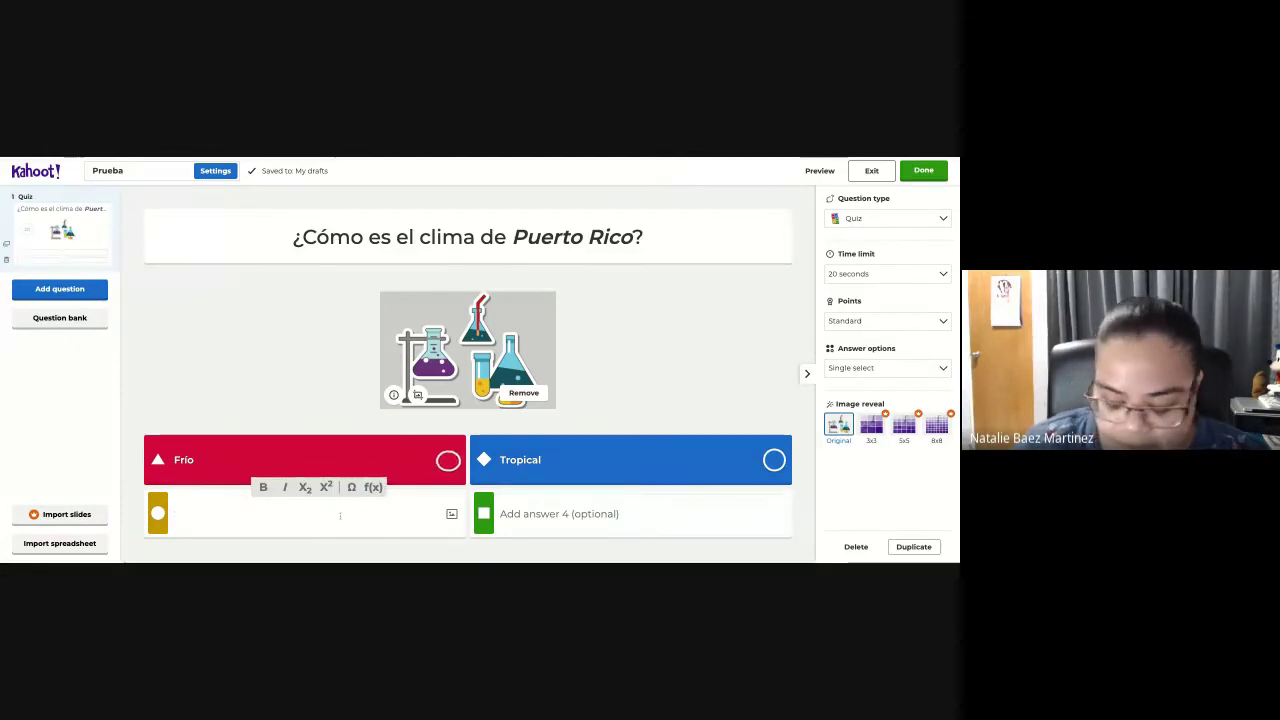
type("Caliente")
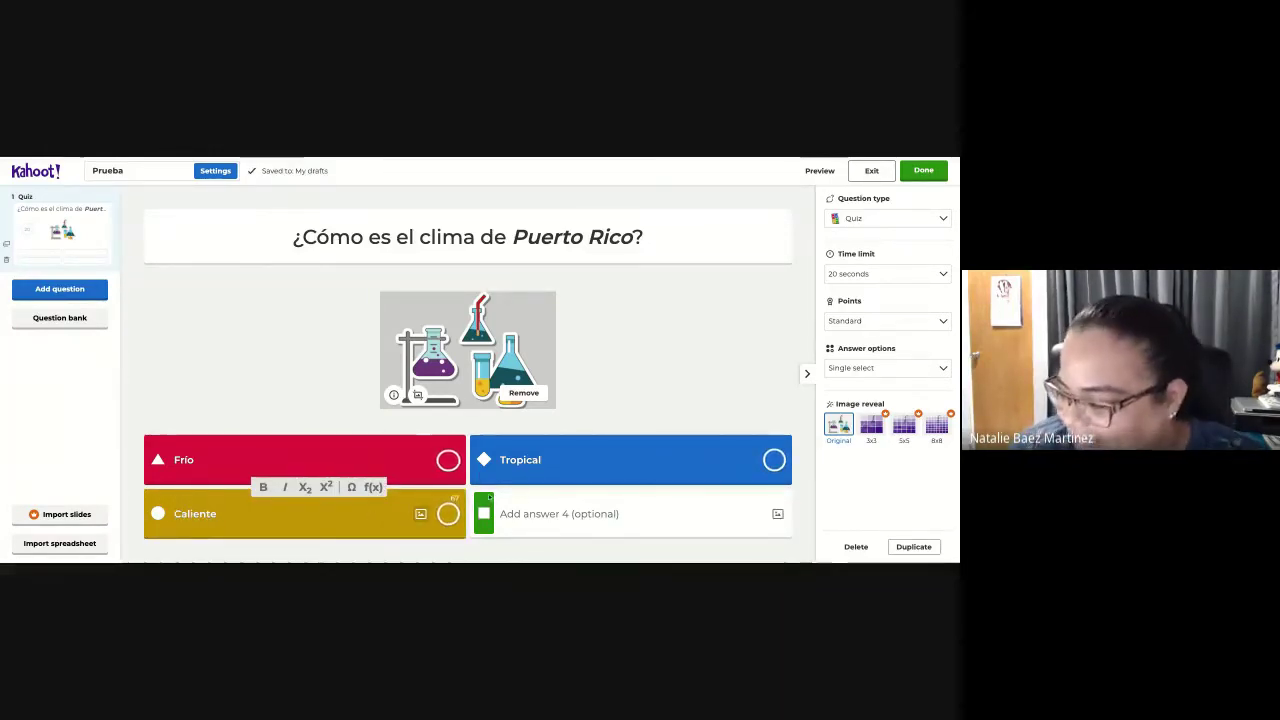
left_click(531, 517)
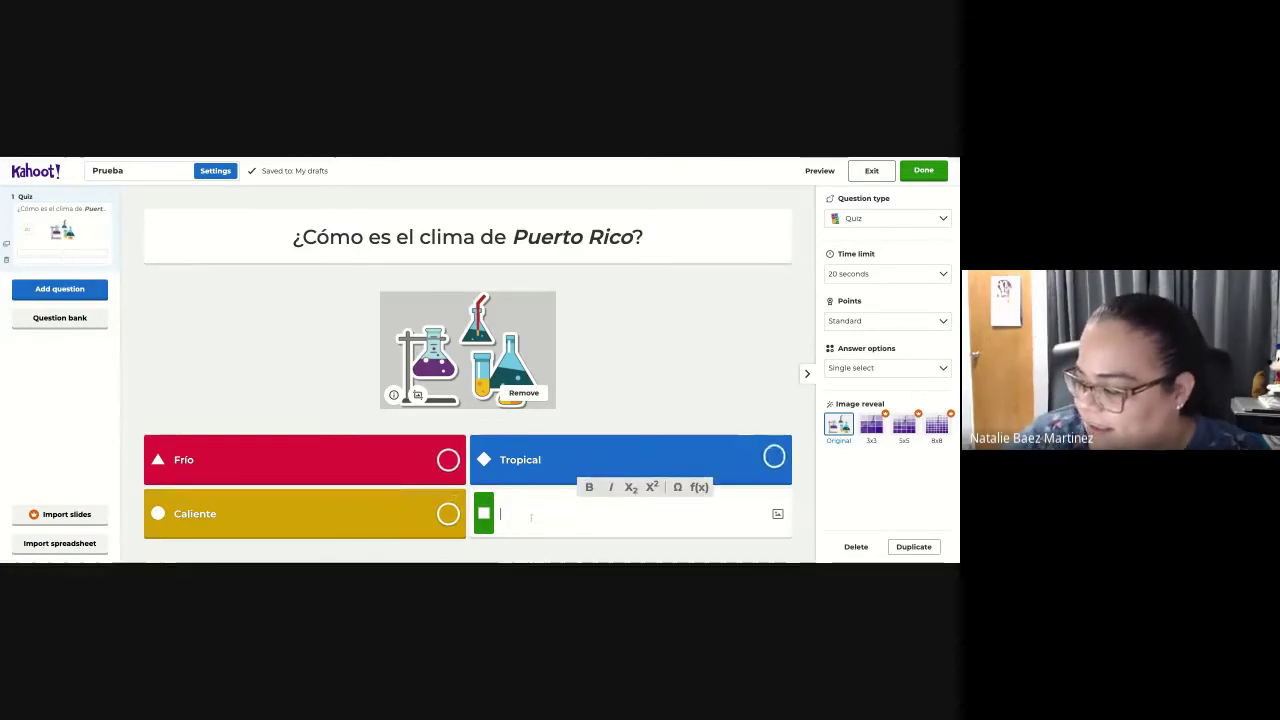
type("T")
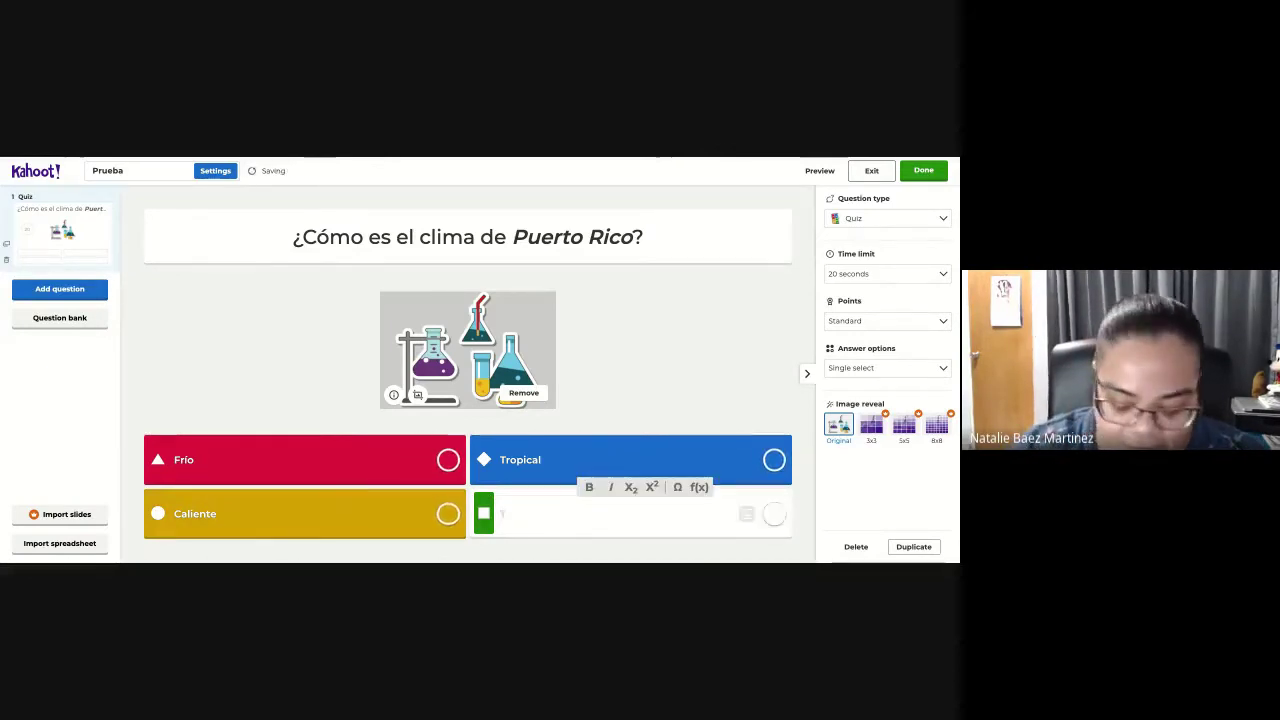
type("emplado")
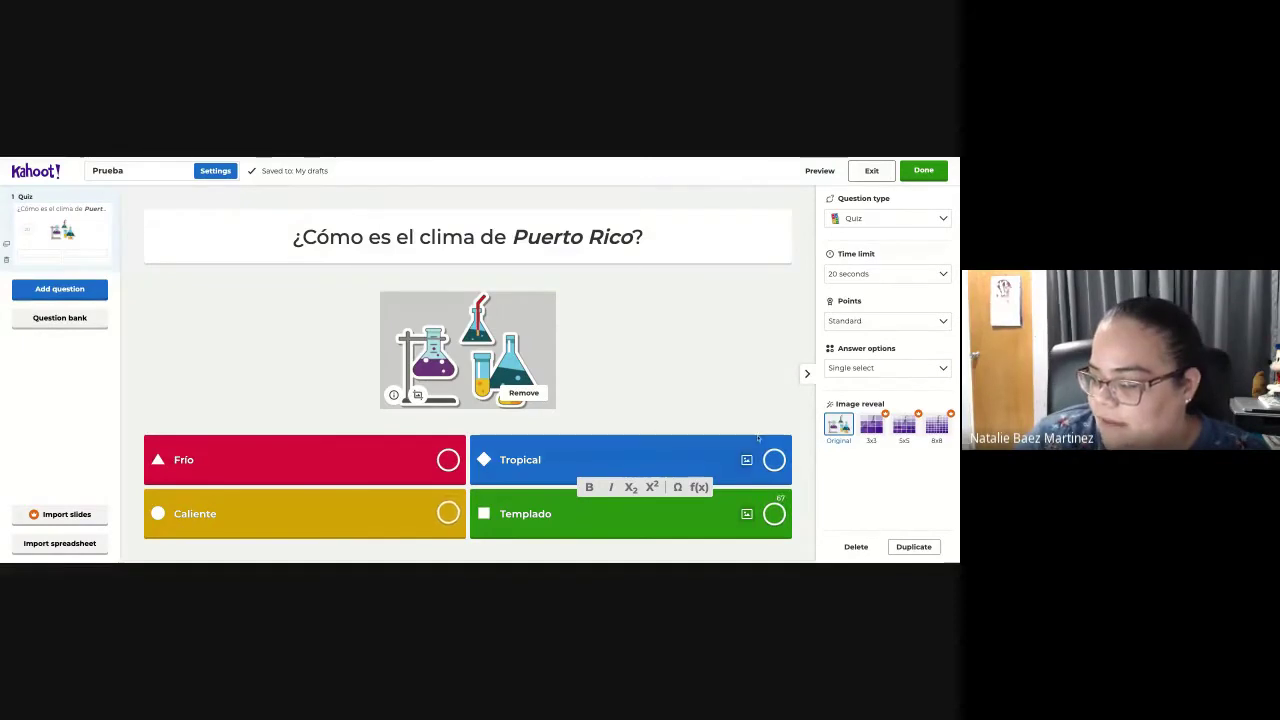
left_click(773, 461)
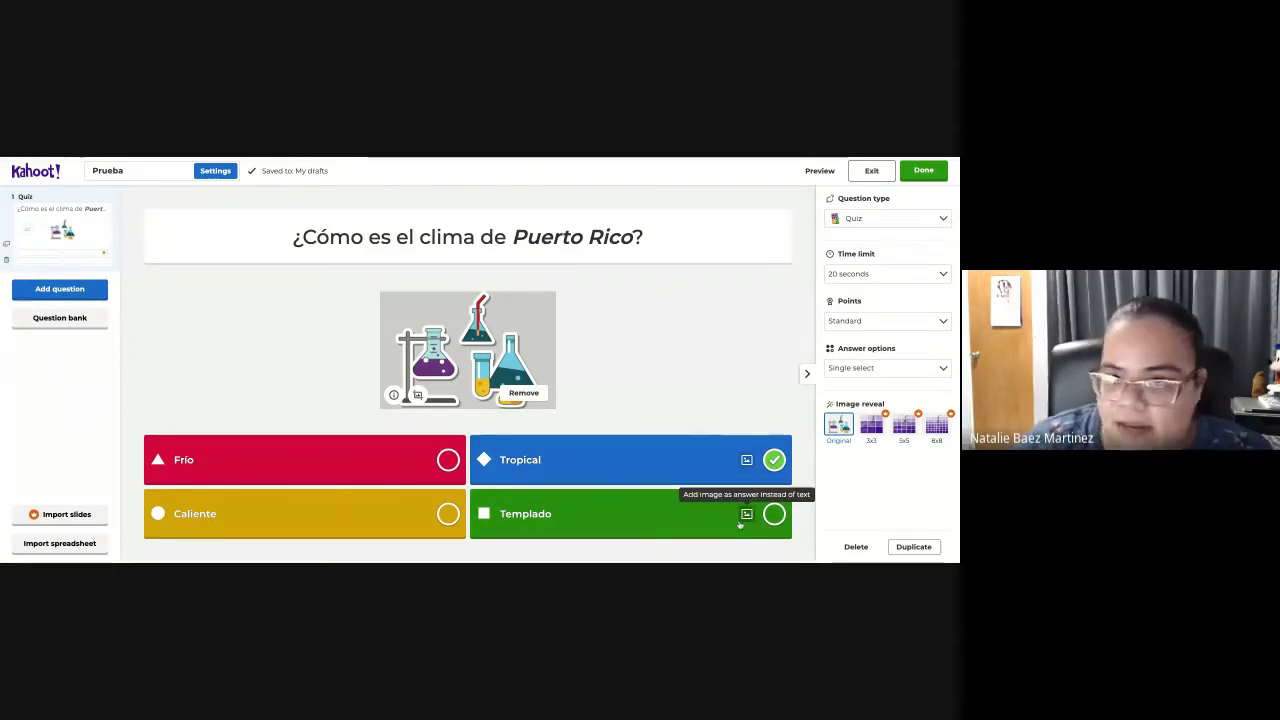
- Replace the fourth answer's text with a picture of law books and scales of justice
left_click(570, 513)
key("BackSpace")
key("BackSpace")
key("BackSpace")
key("BackSpace")
key("BackSpace")
key("BackSpace")
key("BackSpace")
key("BackSpace")
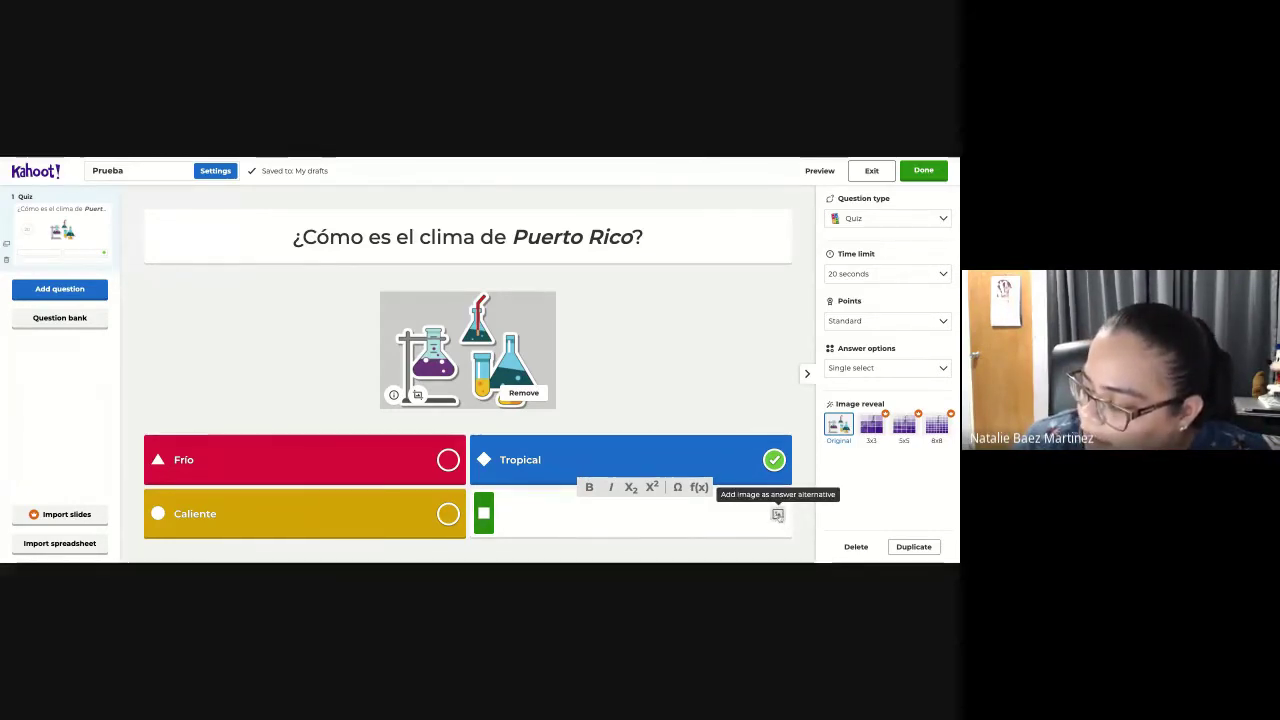
left_click(810, 521)
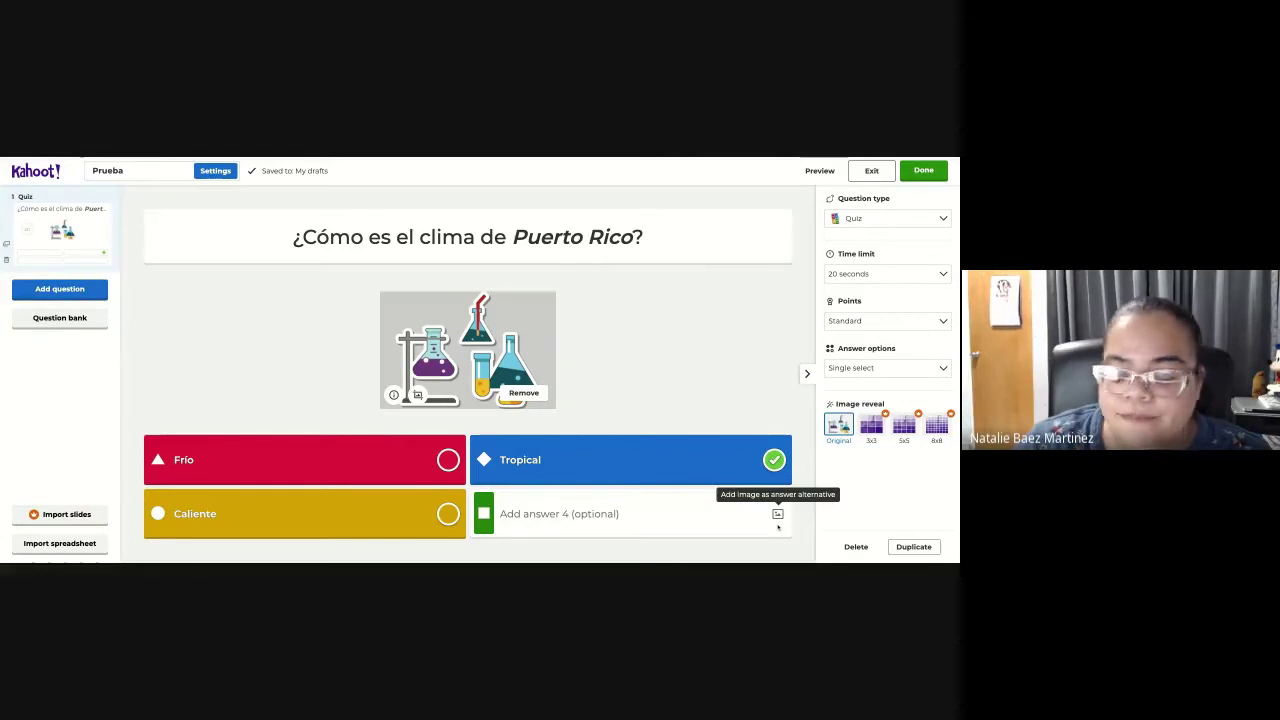
left_click(777, 514)
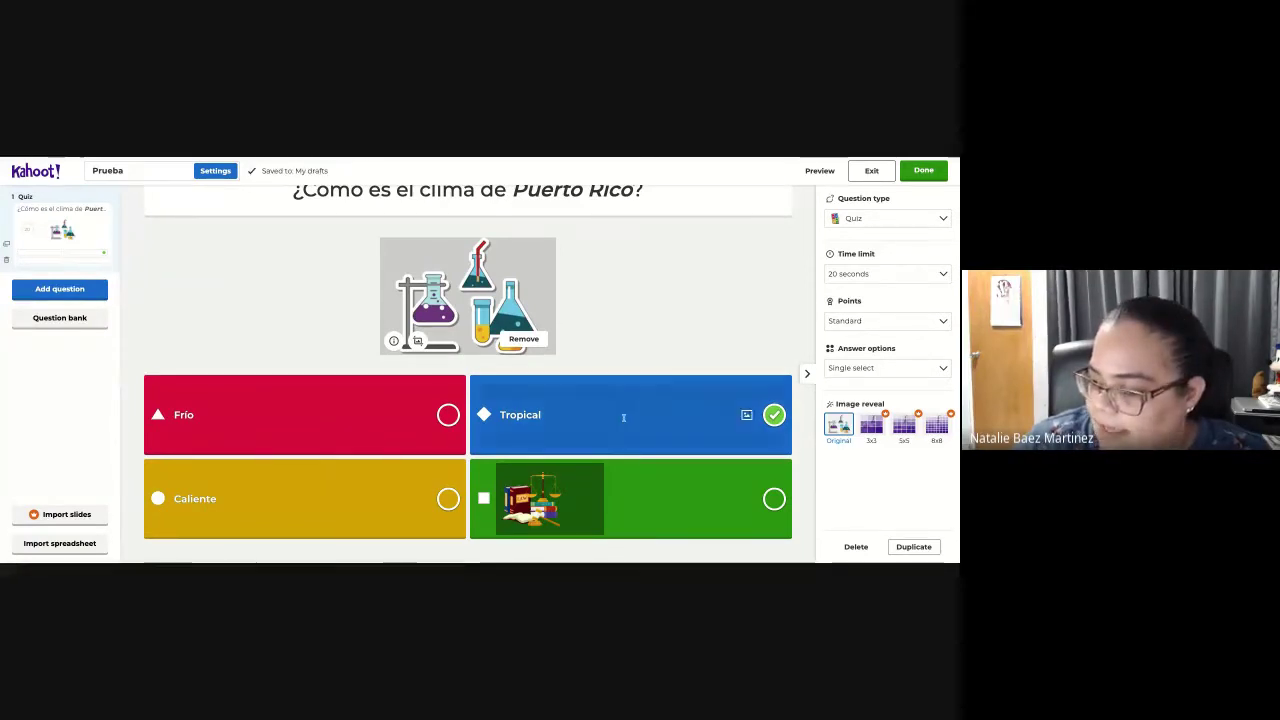
mouse_move(560, 510)
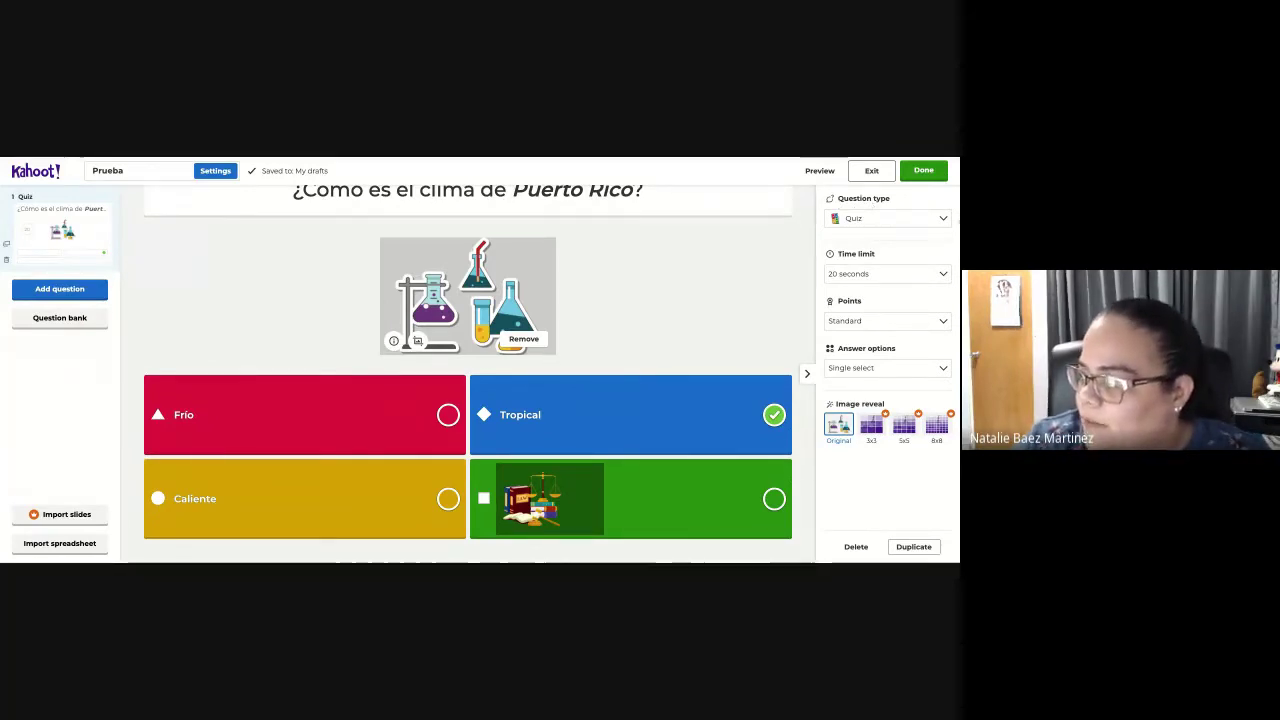
- Look over the available question types, and set the first question's time limit to 30 seconds
left_click(944, 220)
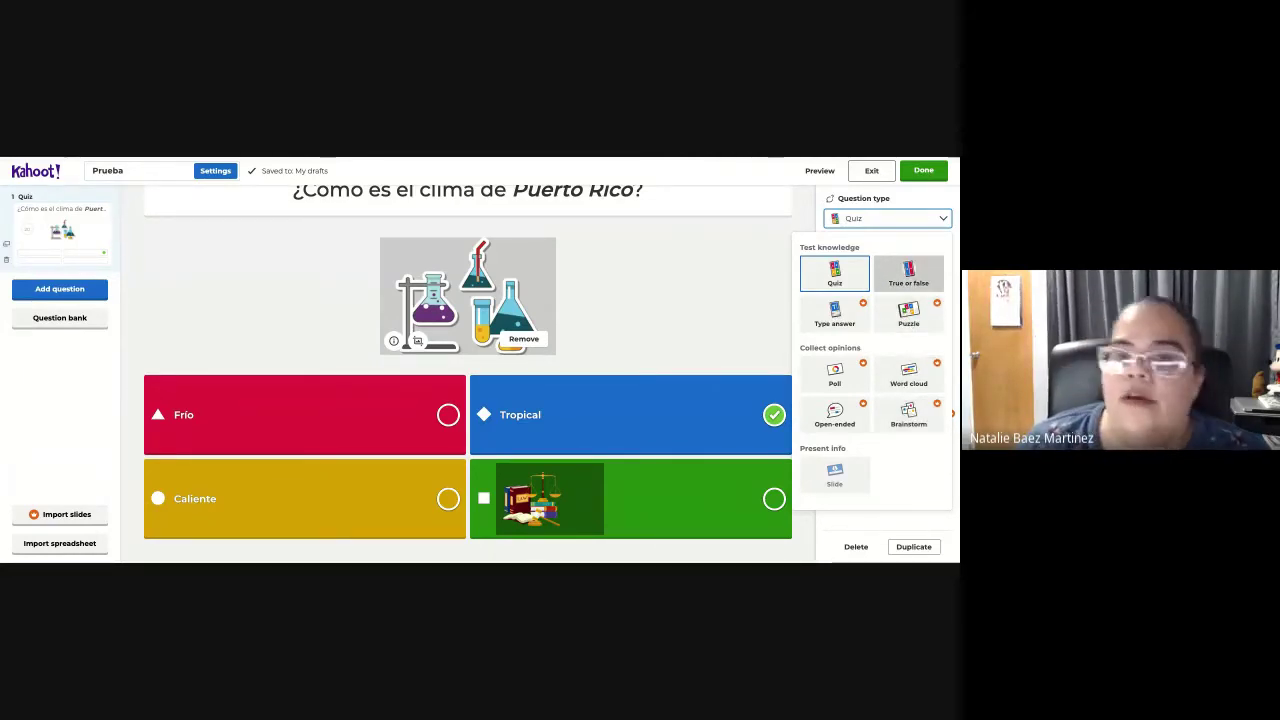
left_click(940, 220)
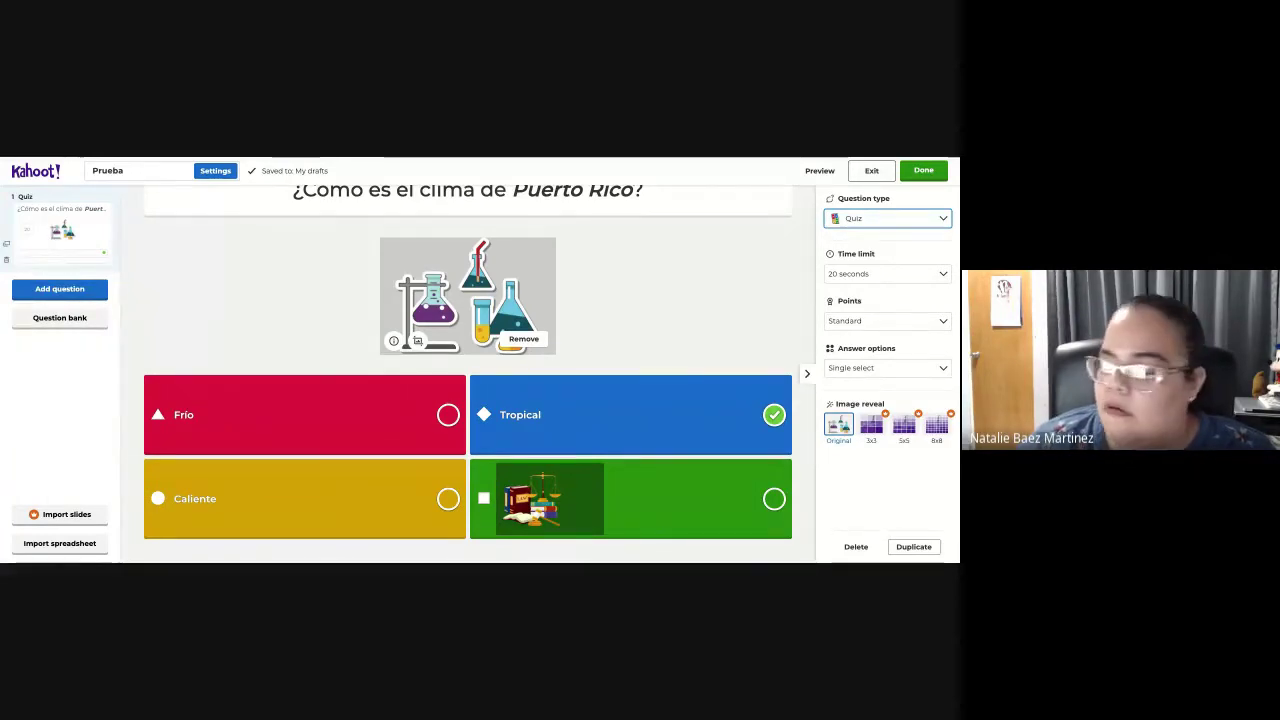
left_click(936, 274)
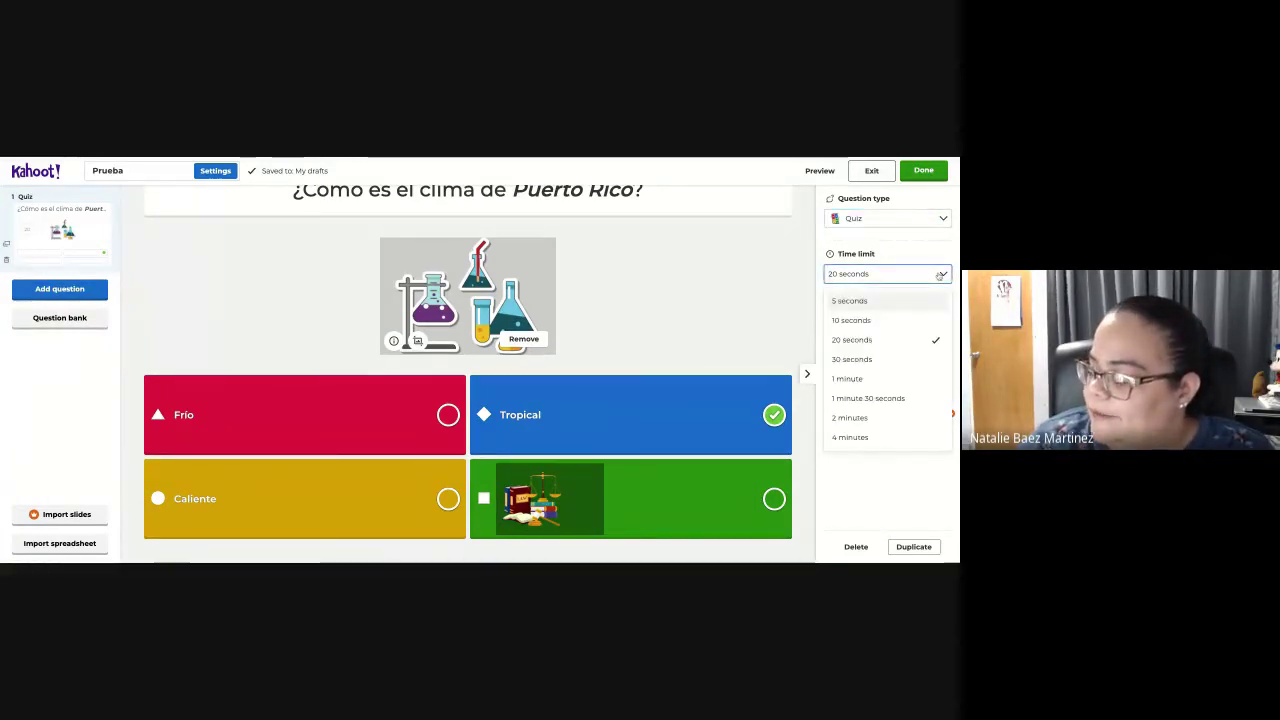
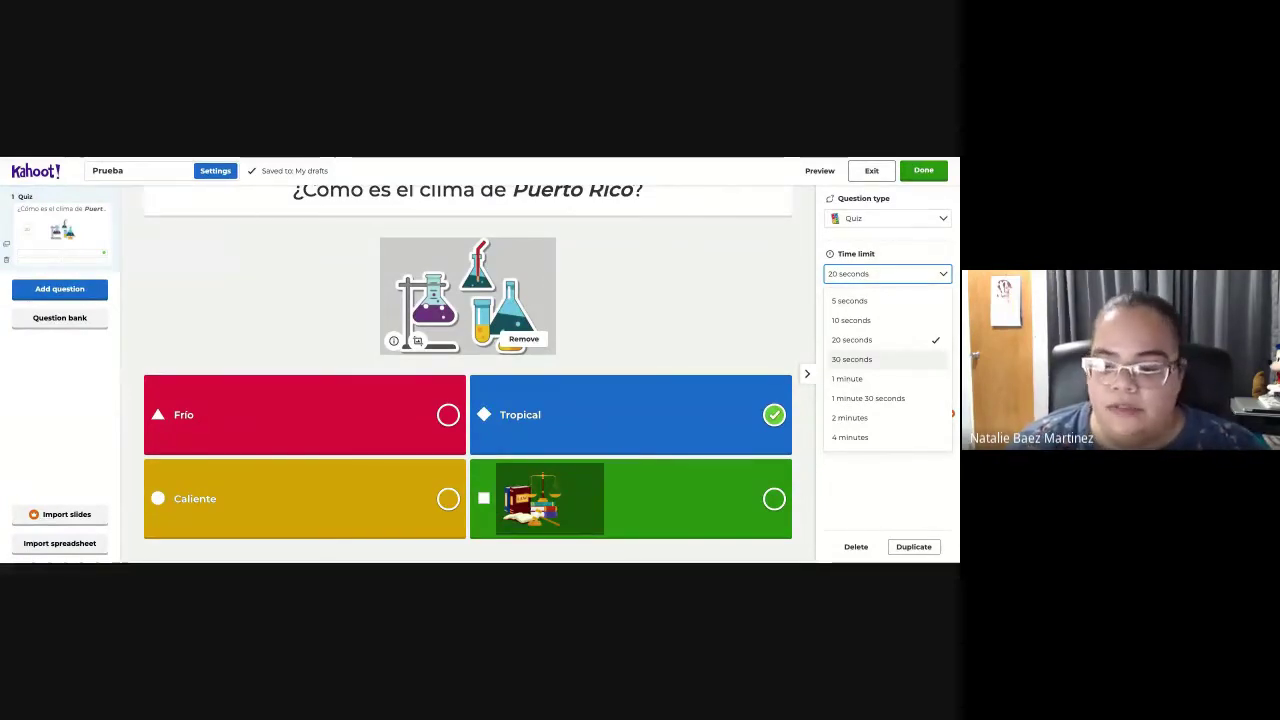
left_click(852, 359)
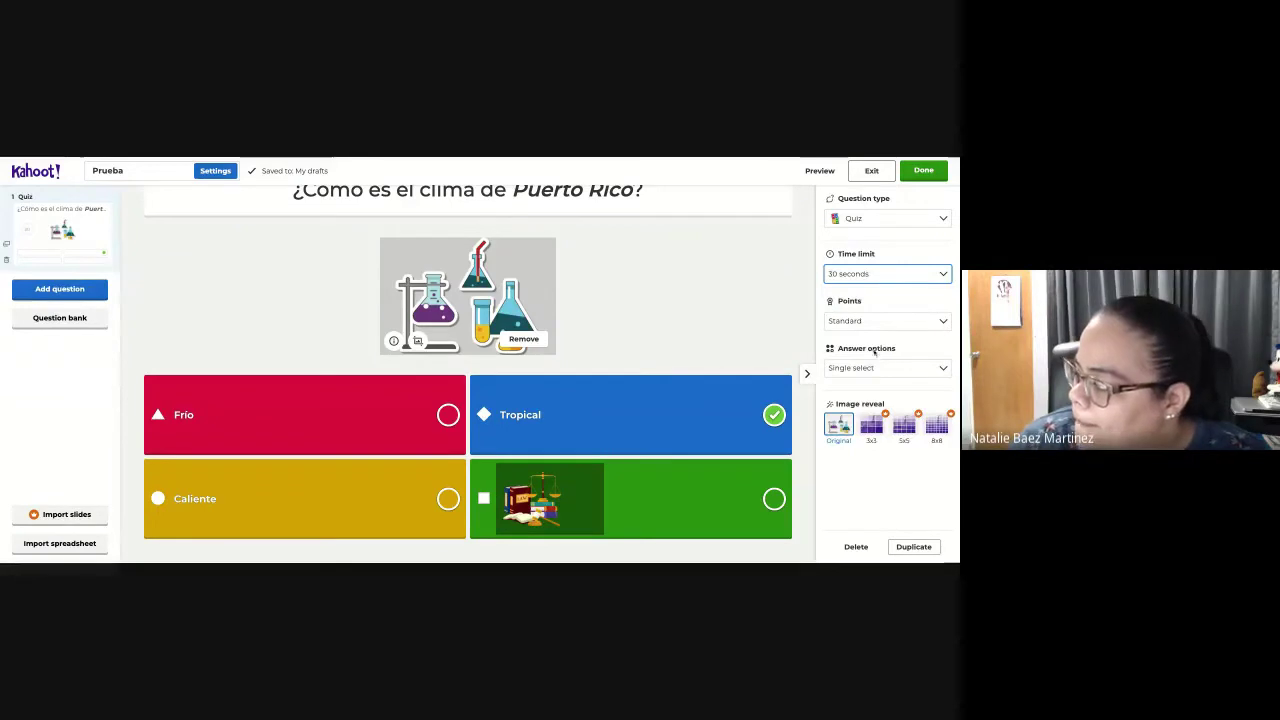
- Examine the points choices and the single or multi-select answer options for the first question
left_click(946, 322)
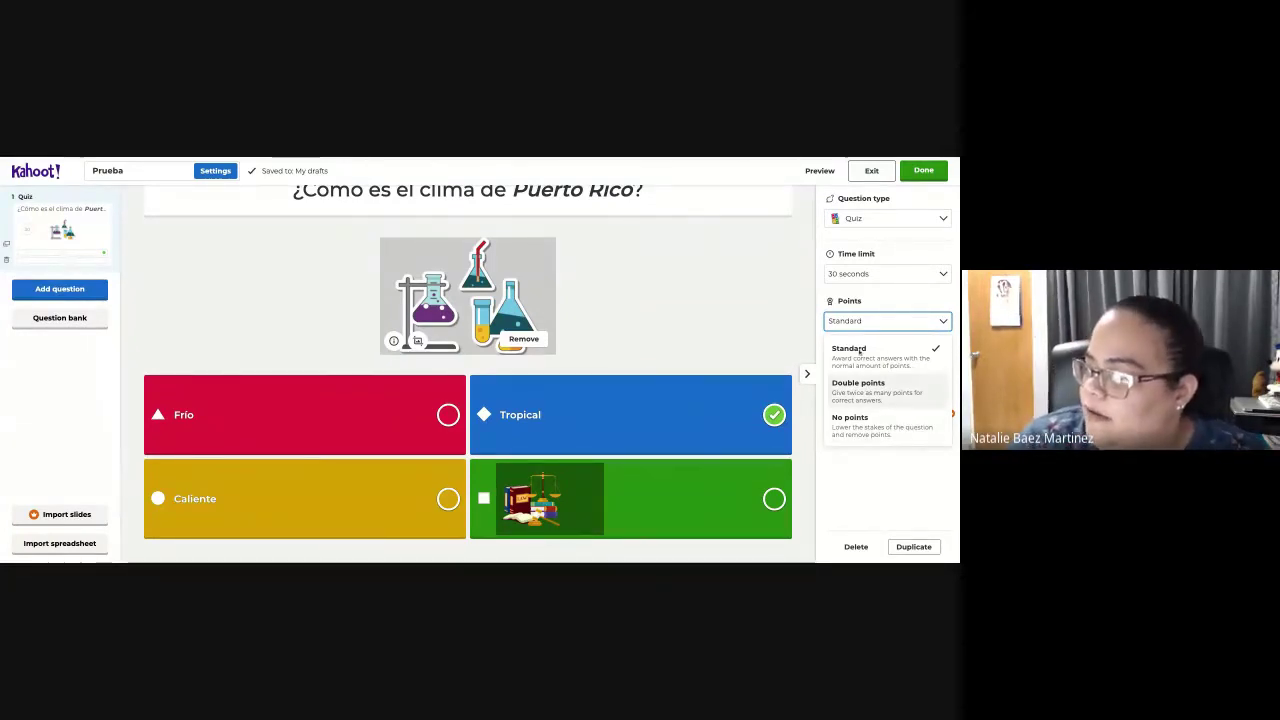
left_click(896, 324)
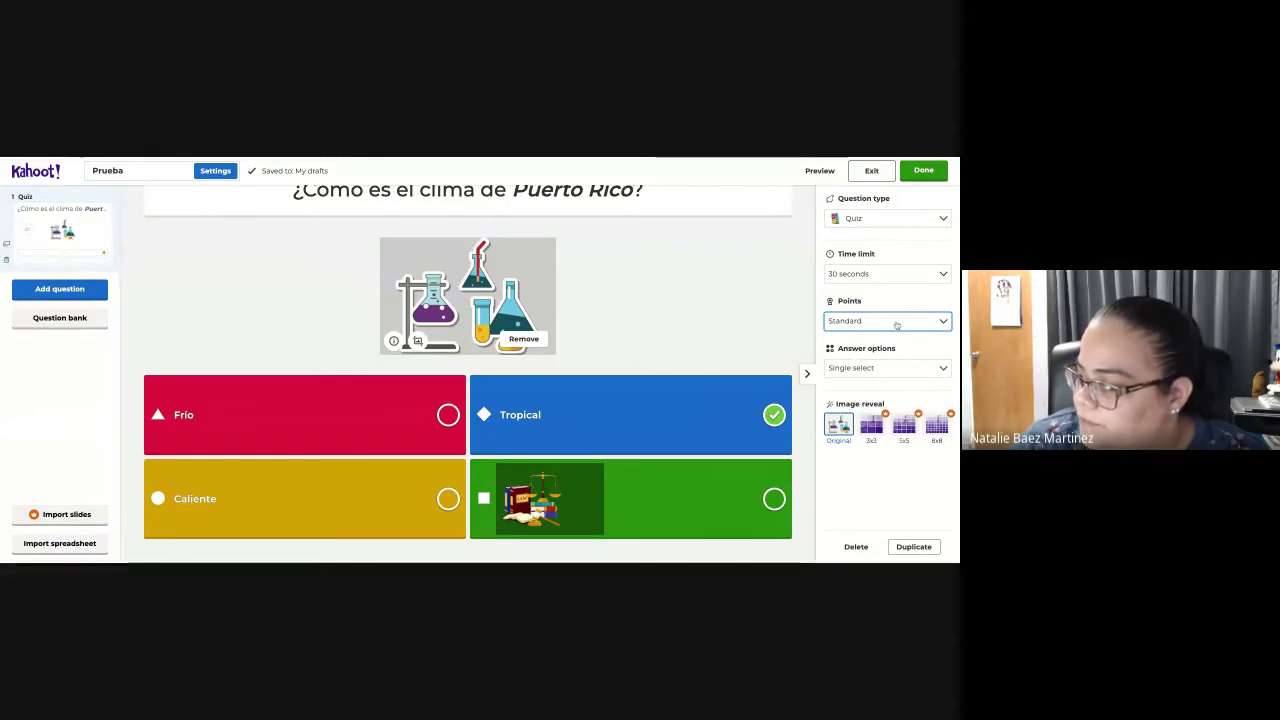
left_click(901, 371)
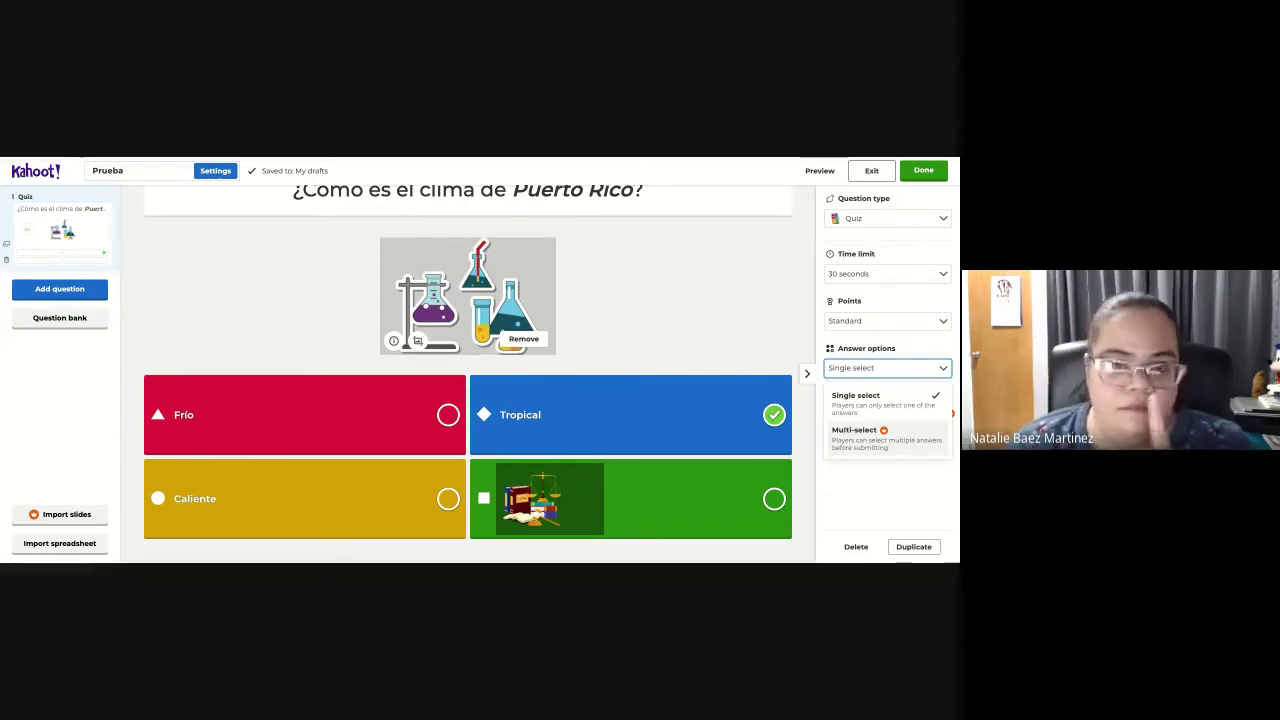
left_click(911, 375)
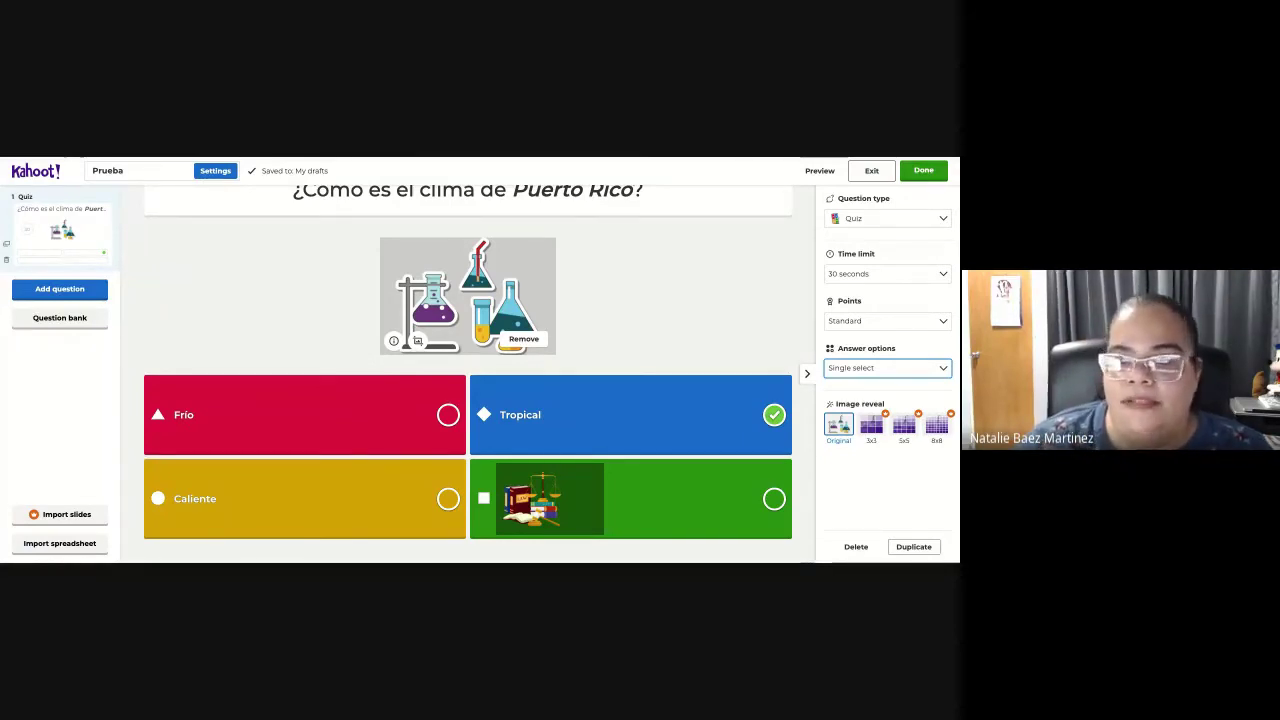
- Search the question bank for "planeta tierra" and add the quiz question "¿es la tierra el planeta mas grande?" to the kahoot
scroll(468, 380, "up", 1)
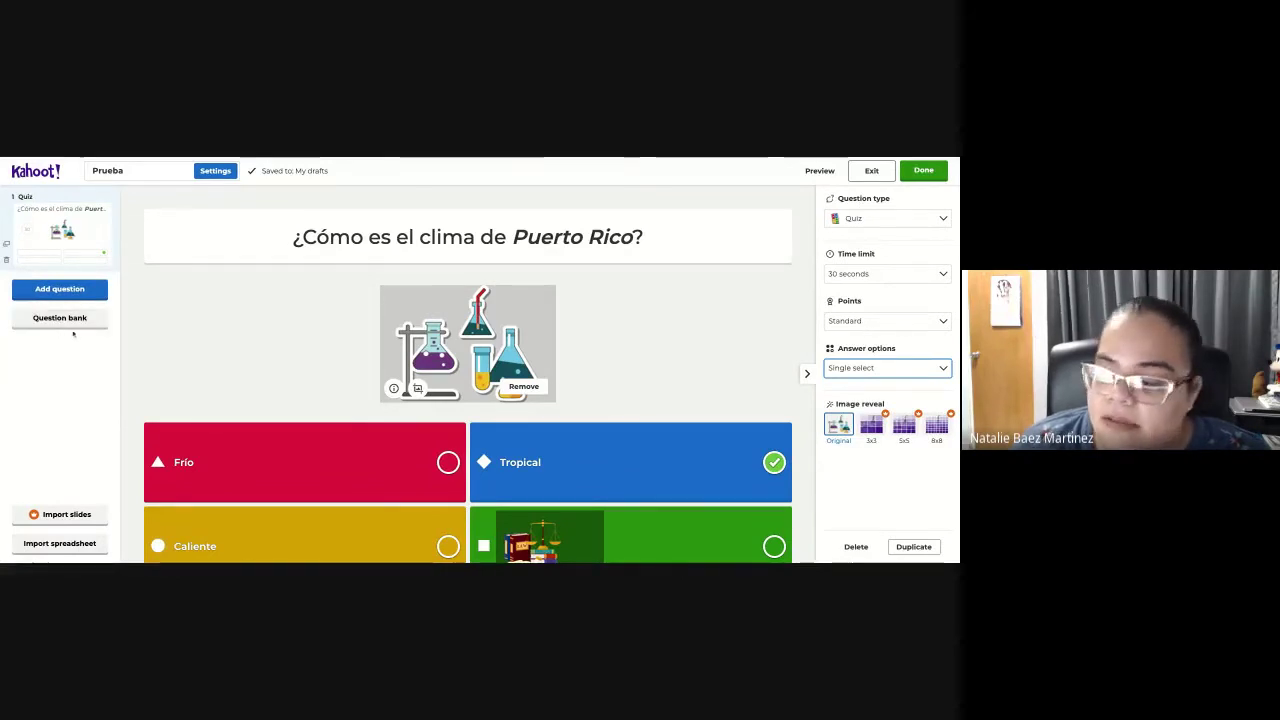
left_click(60, 320)
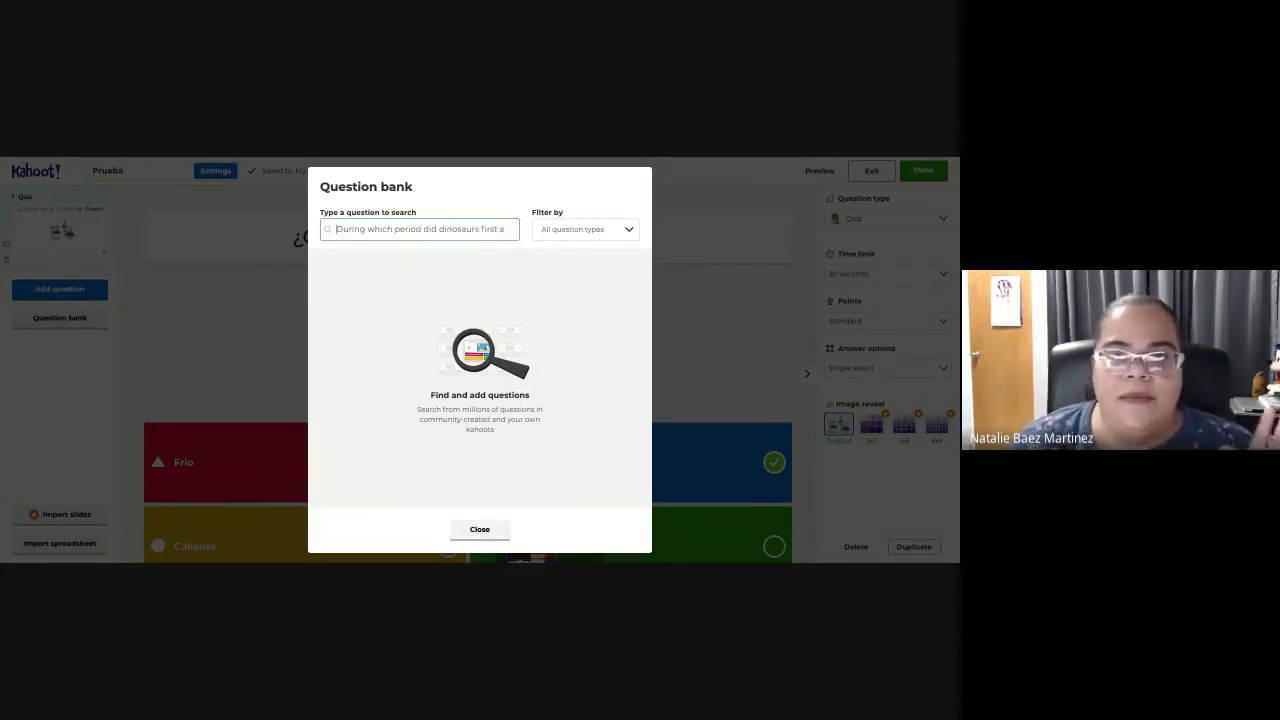
left_click(381, 228)
type("planeta ti")
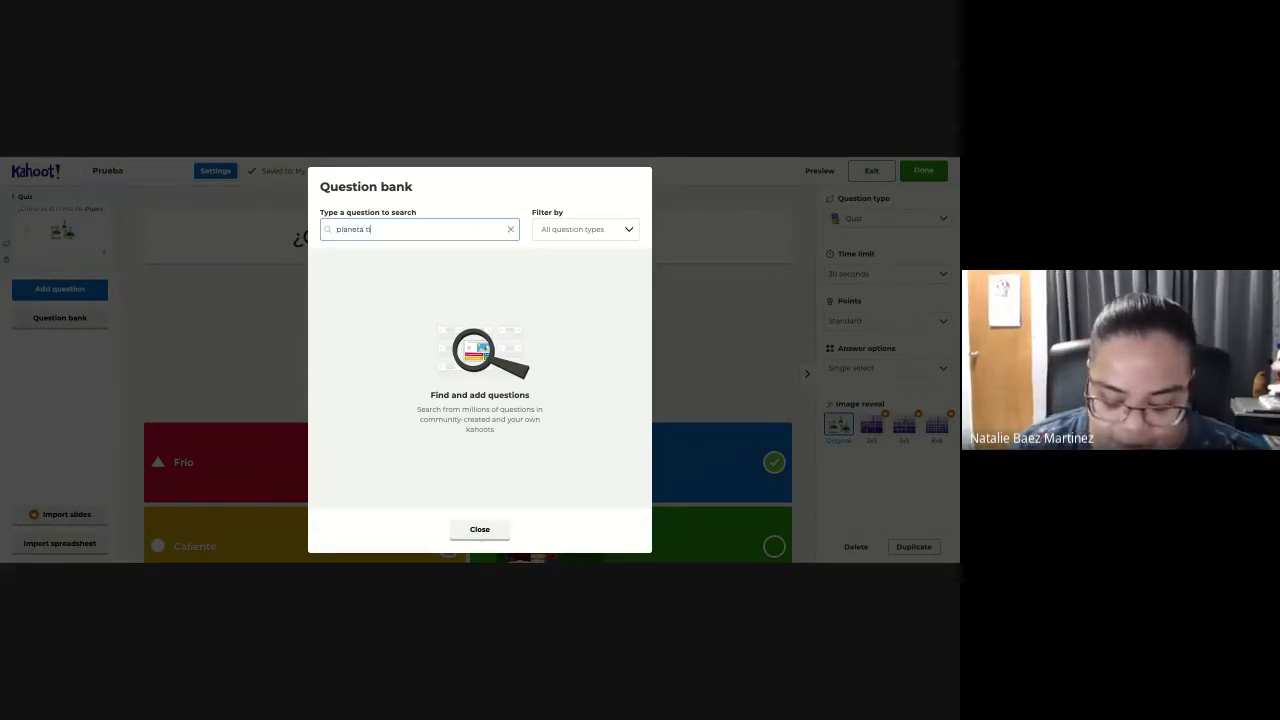
type("erra")
key("Return")
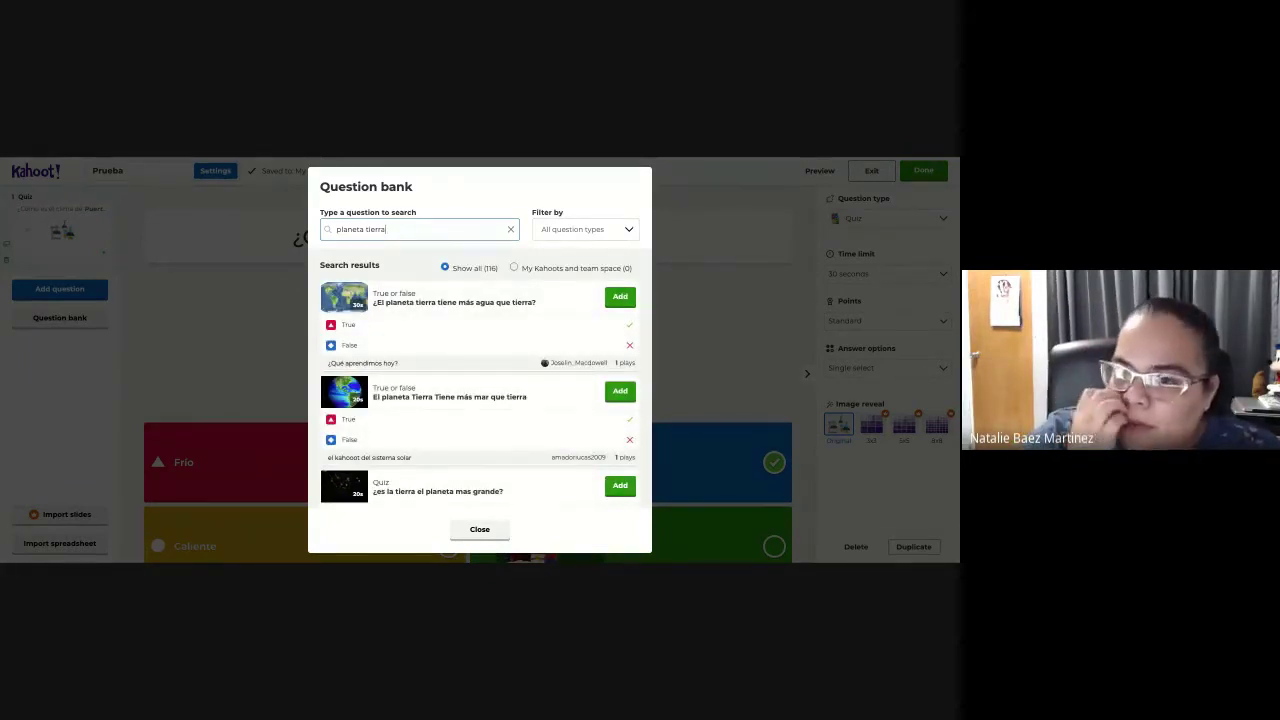
scroll(489, 324, "down", 3)
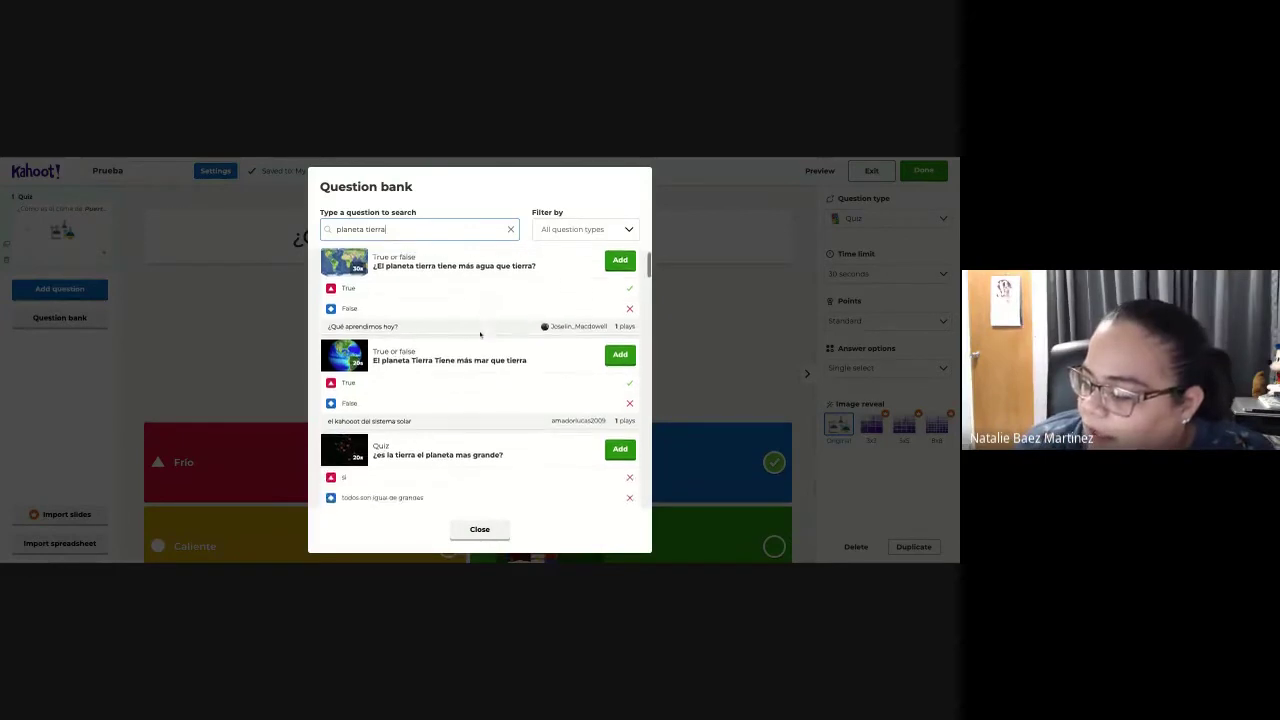
scroll(480, 335, "down", 2)
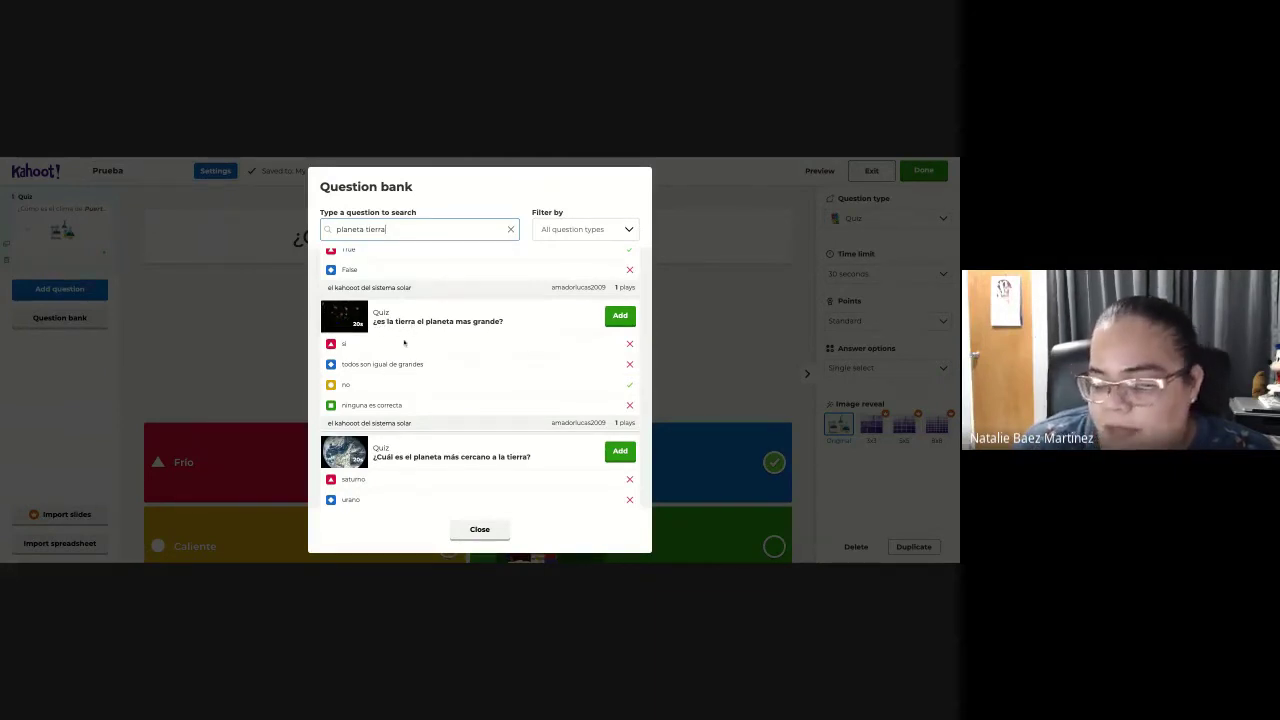
left_click(626, 317)
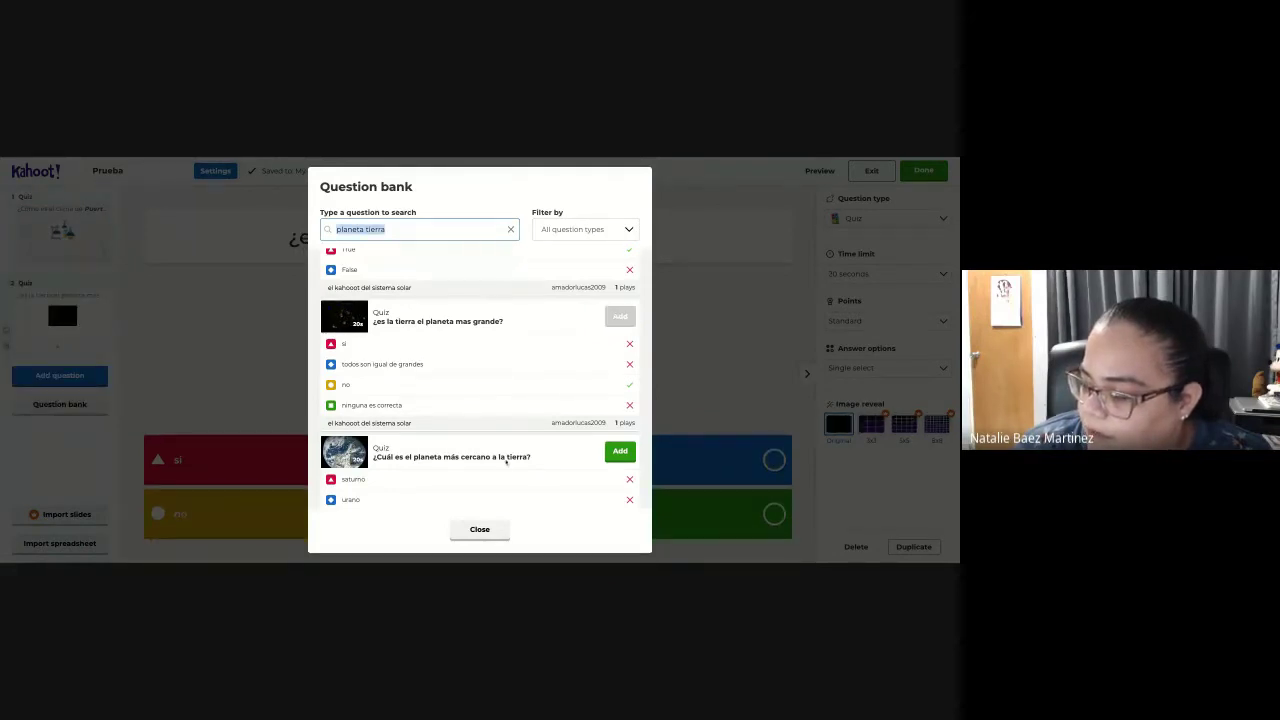
left_click(485, 532)
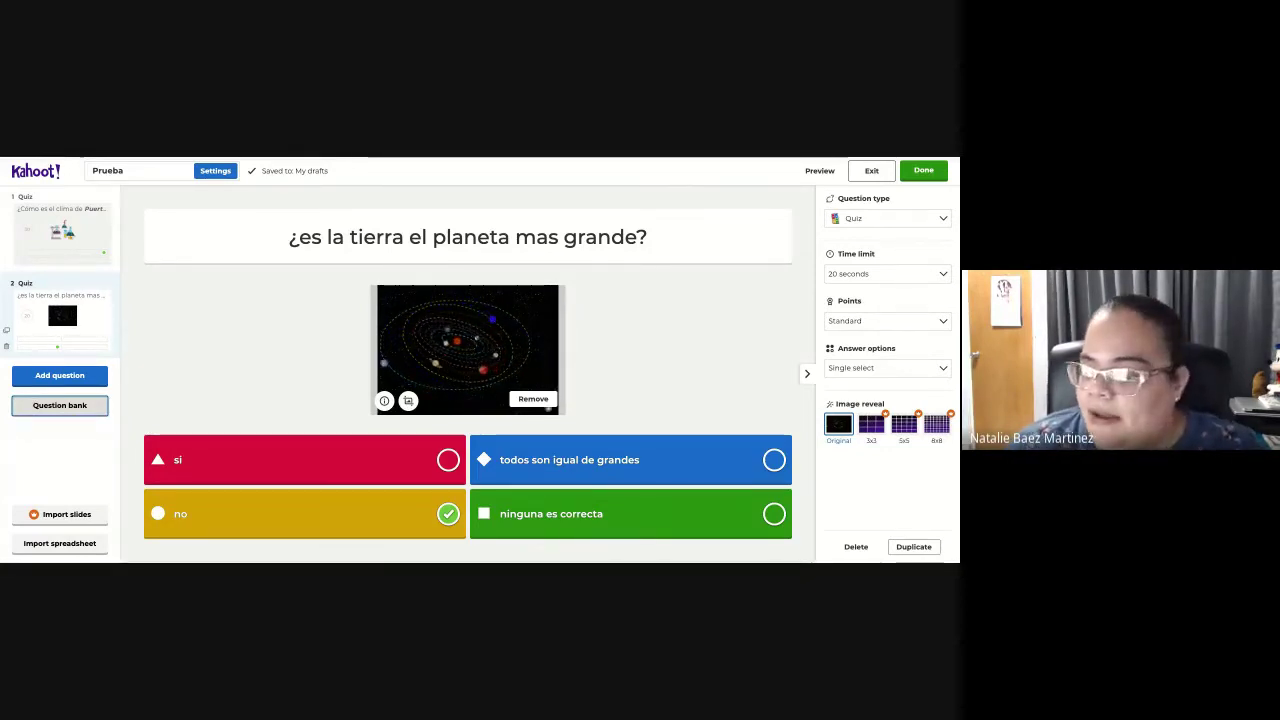
- Add a blank true or false question as the third question, and delete it from the kahoot
left_click(72, 380)
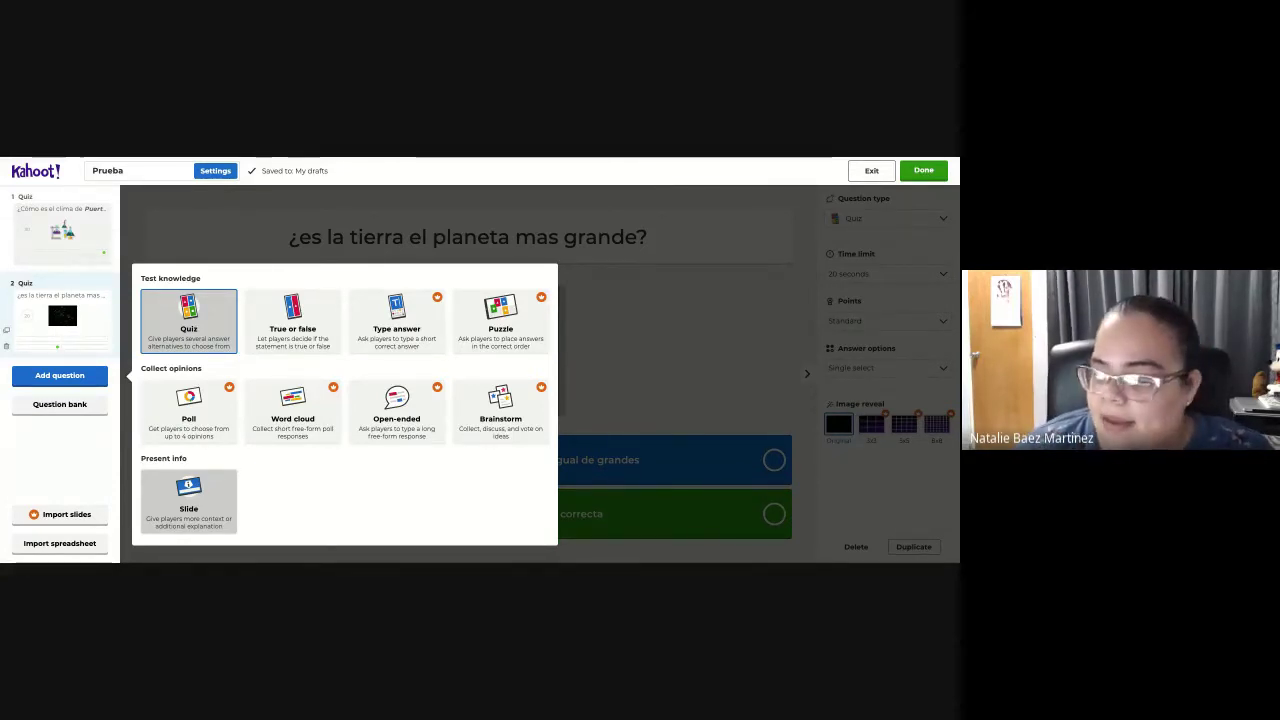
left_click(304, 328)
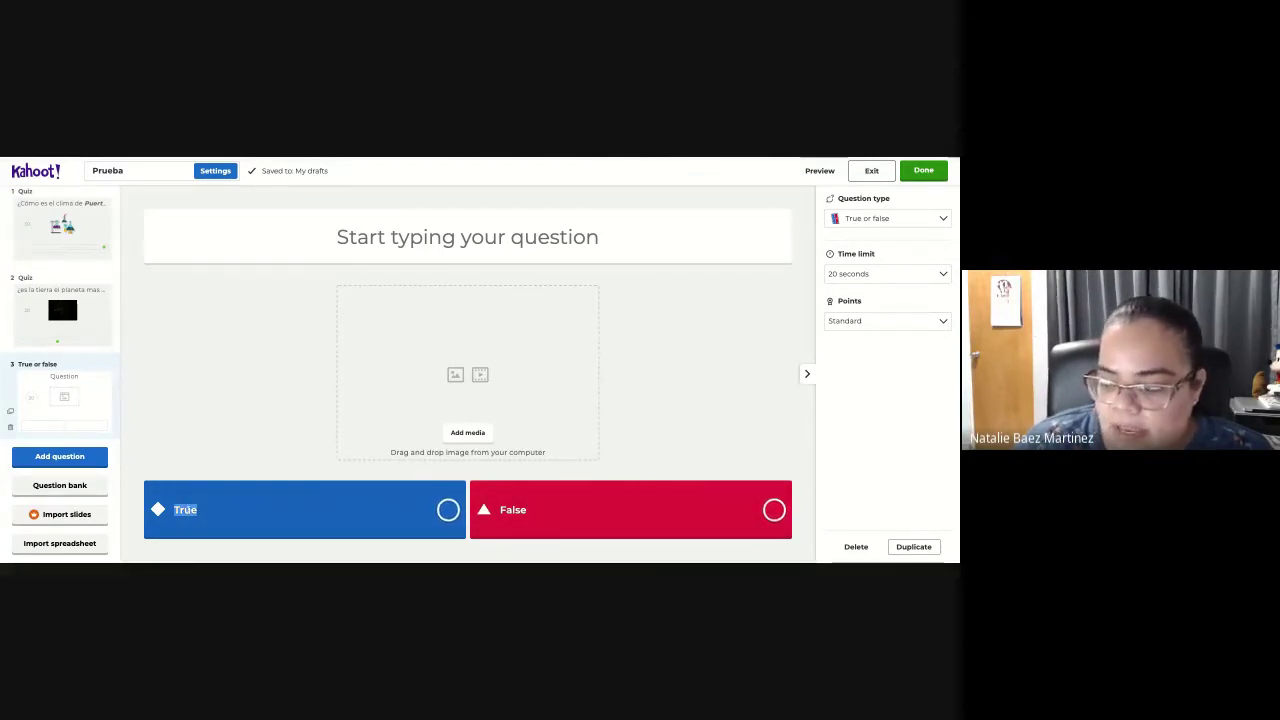
left_click(224, 510)
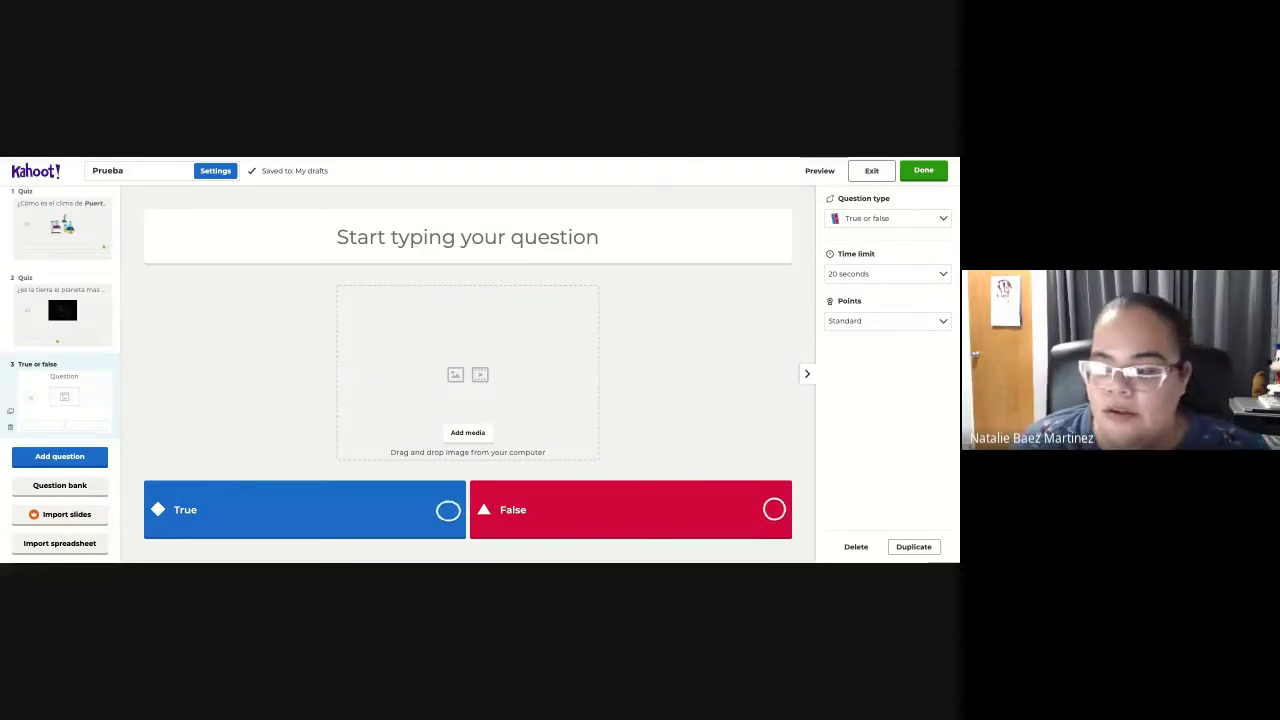
left_click(84, 457)
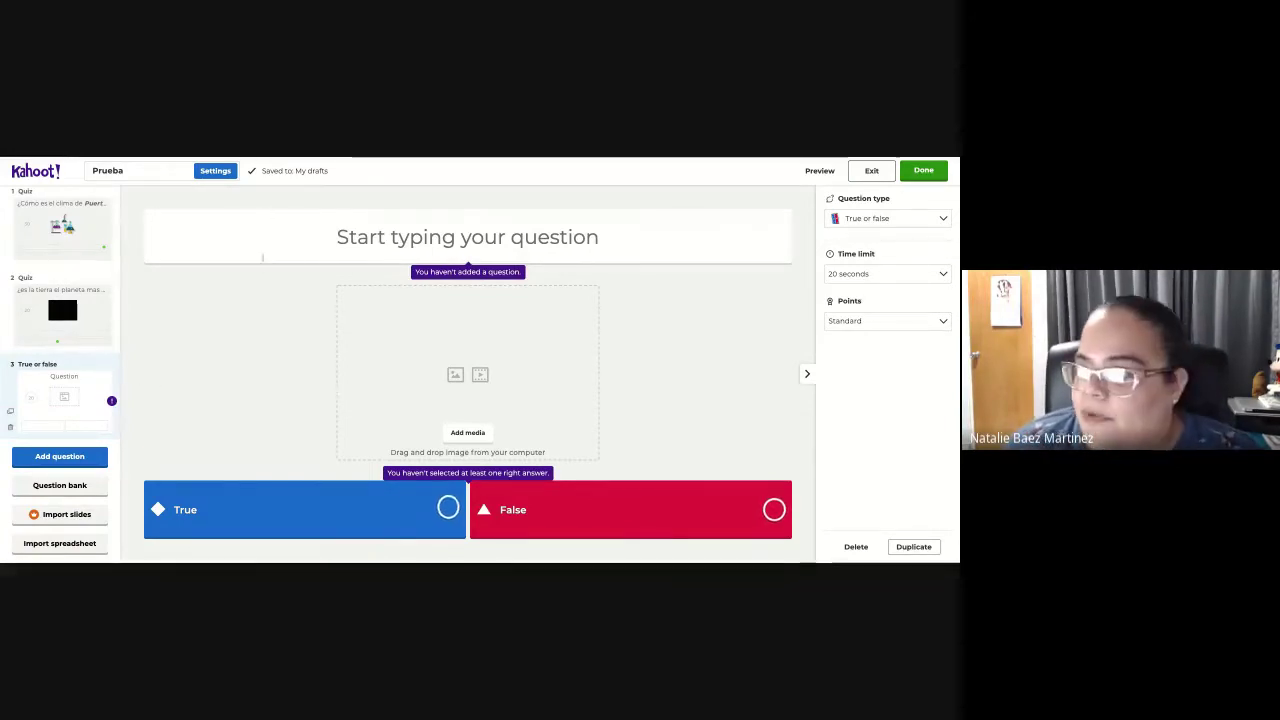
left_click(342, 239)
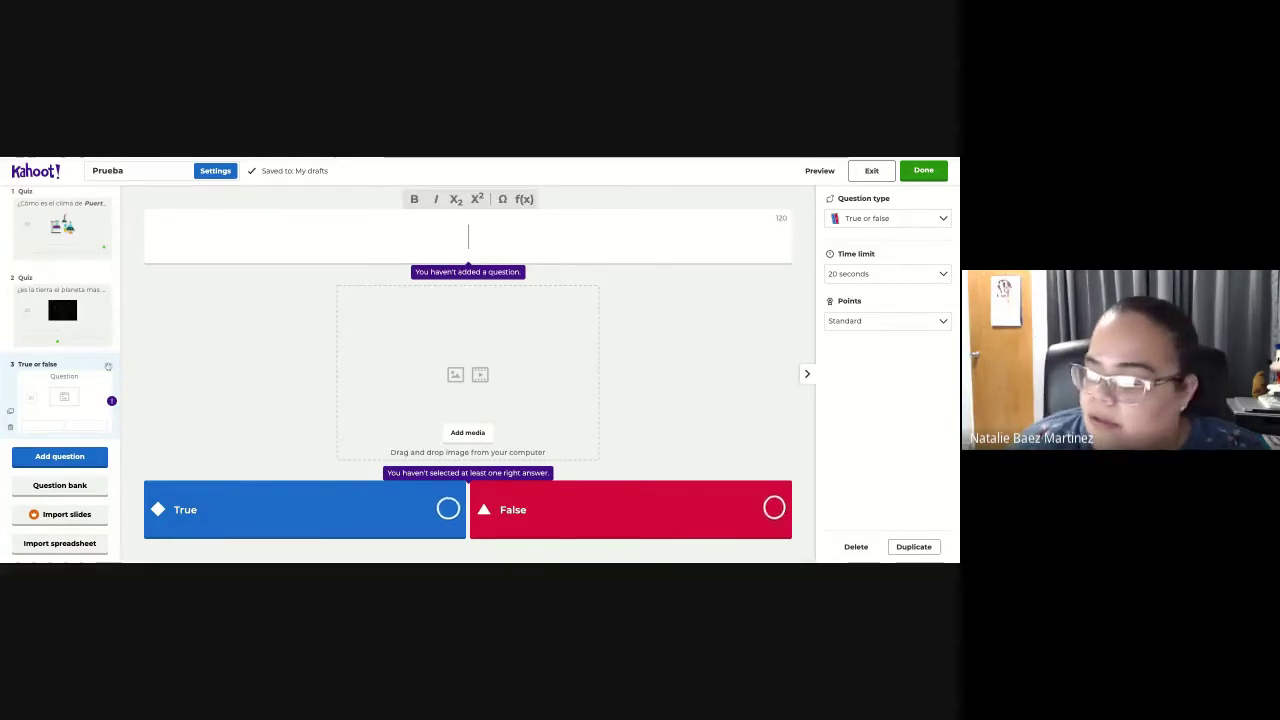
left_click(196, 389)
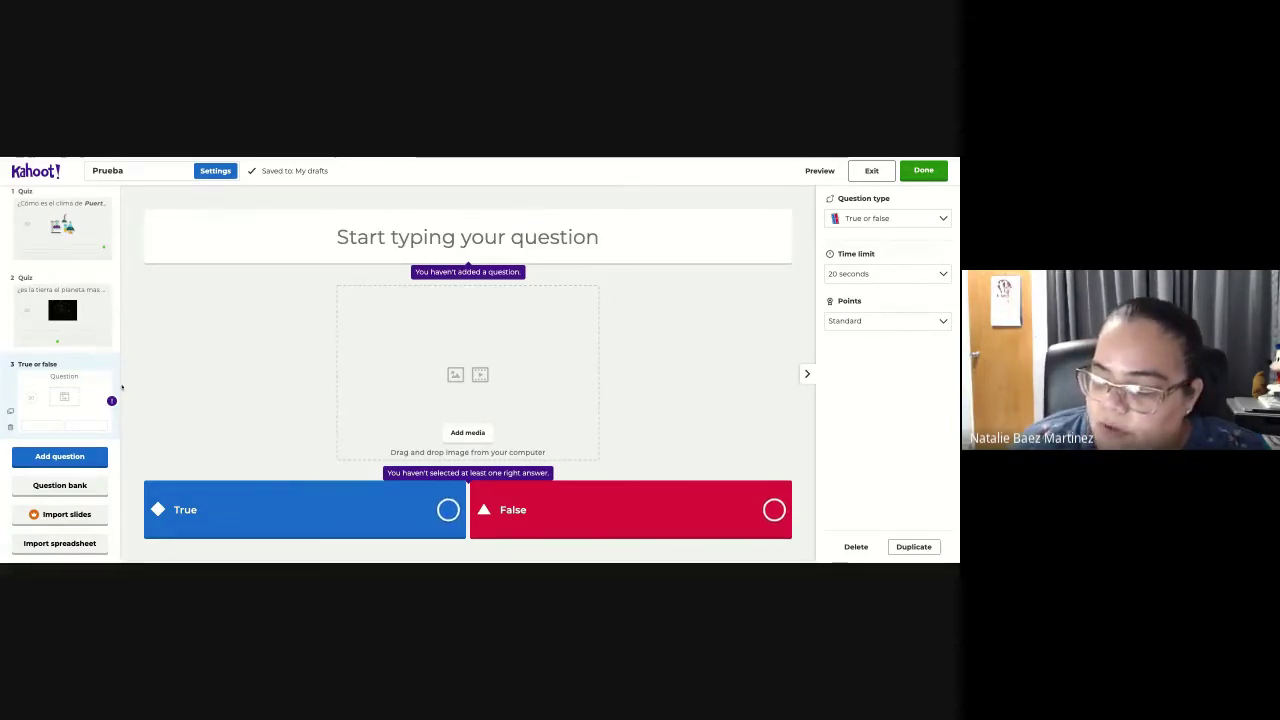
left_click(11, 428)
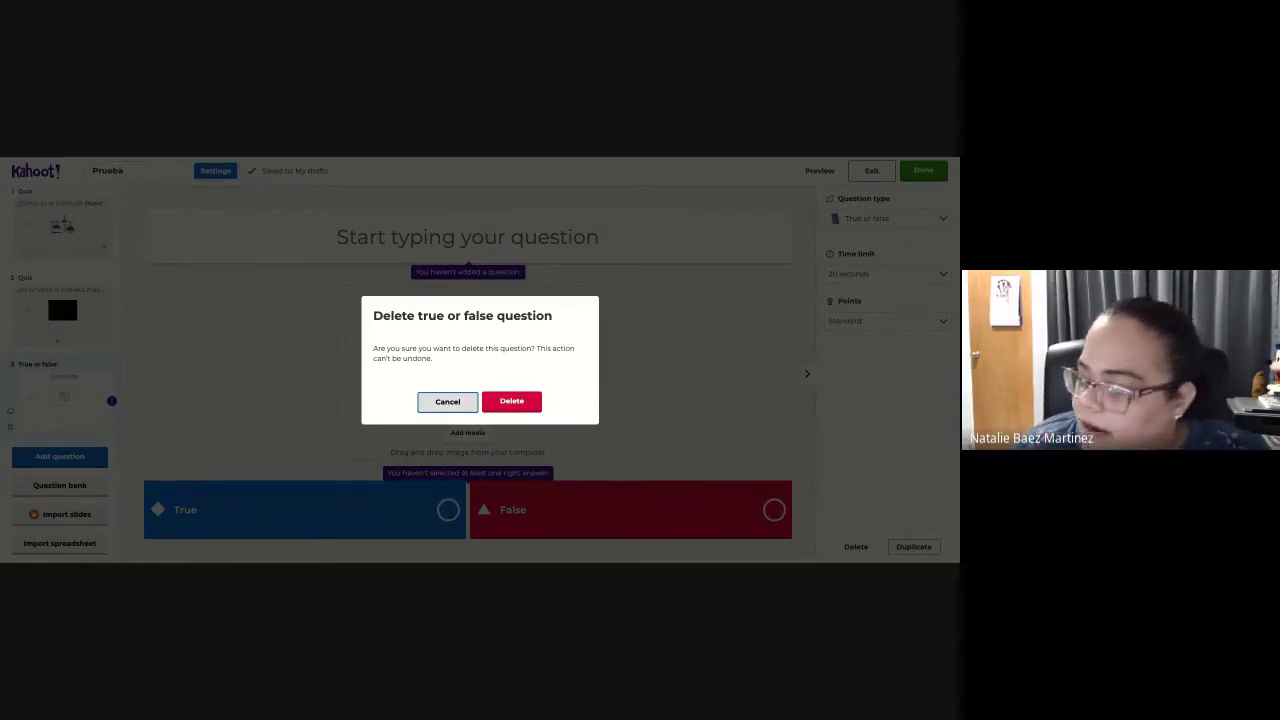
left_click(505, 404)
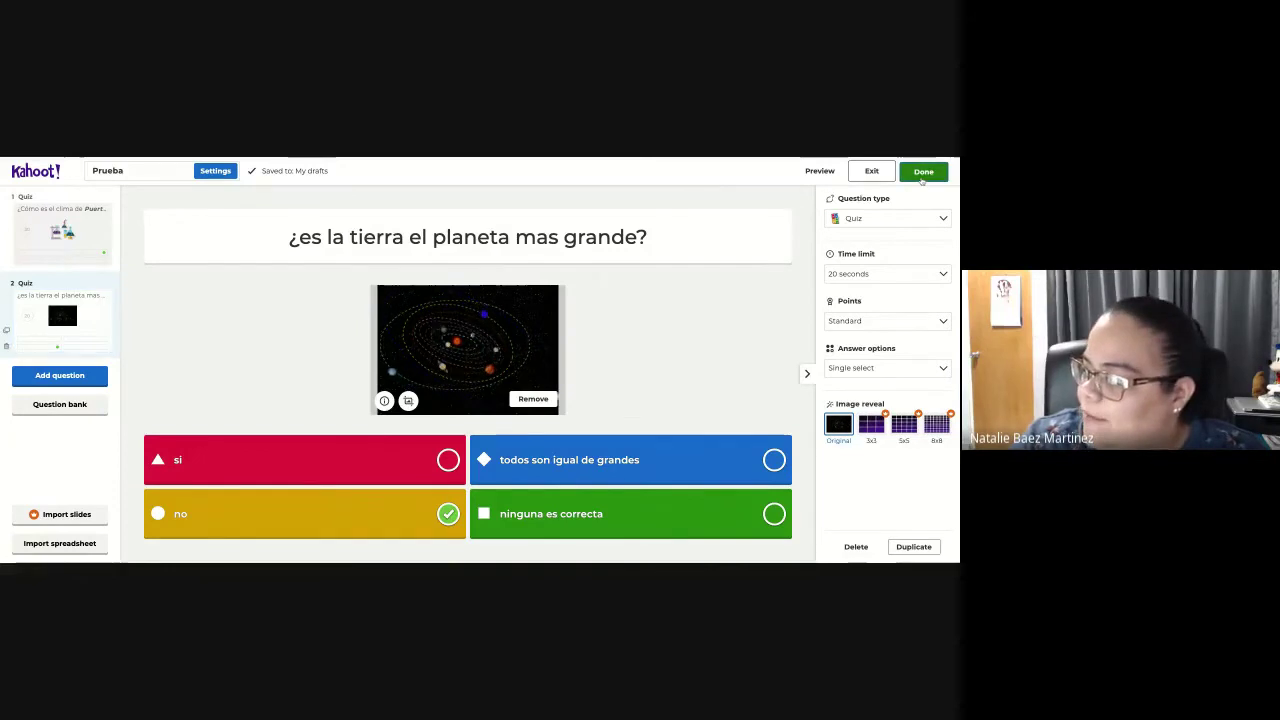
- Finish editing the kahoot Prueba, and open its detail page from the library to review its questions
left_click(922, 174)
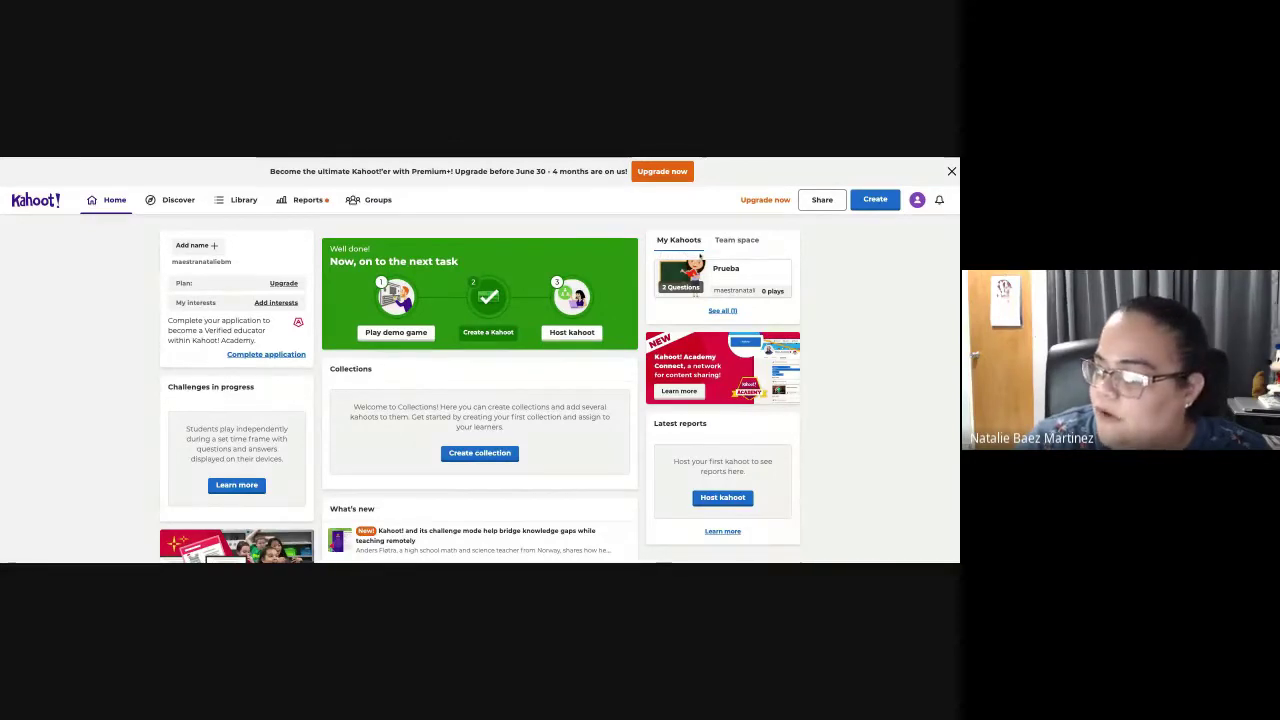
left_click(245, 209)
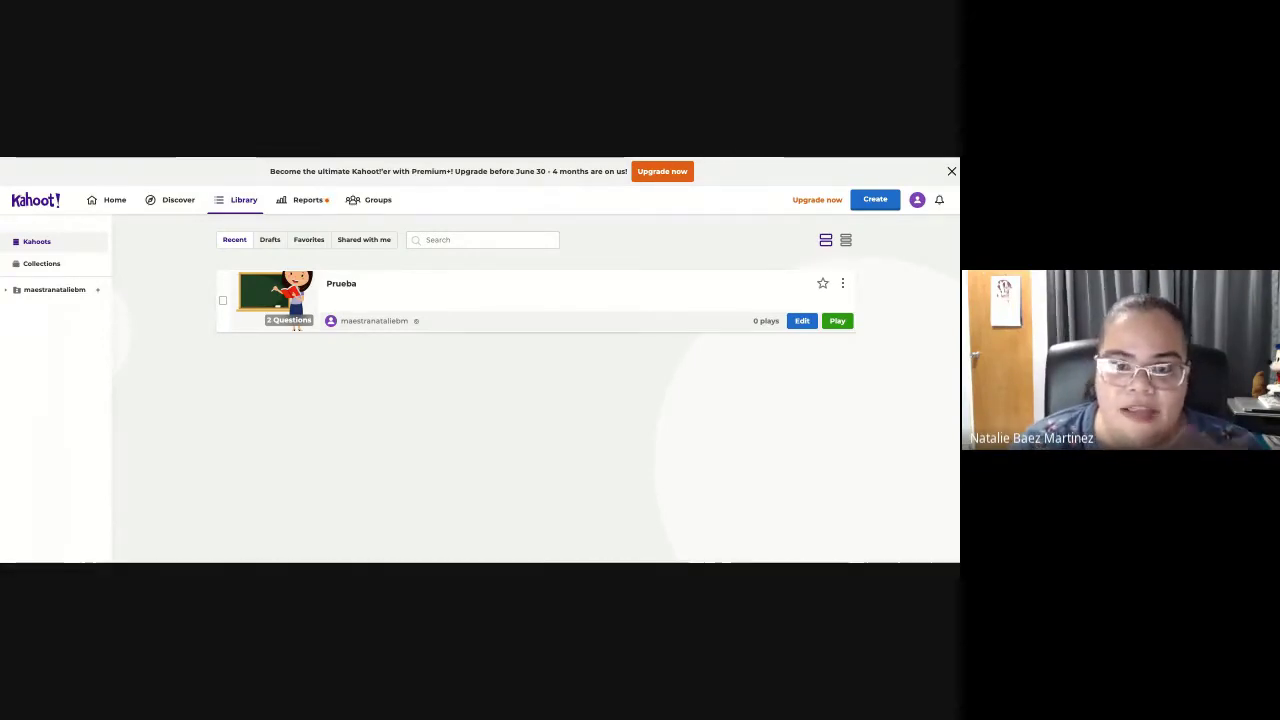
left_click(494, 305)
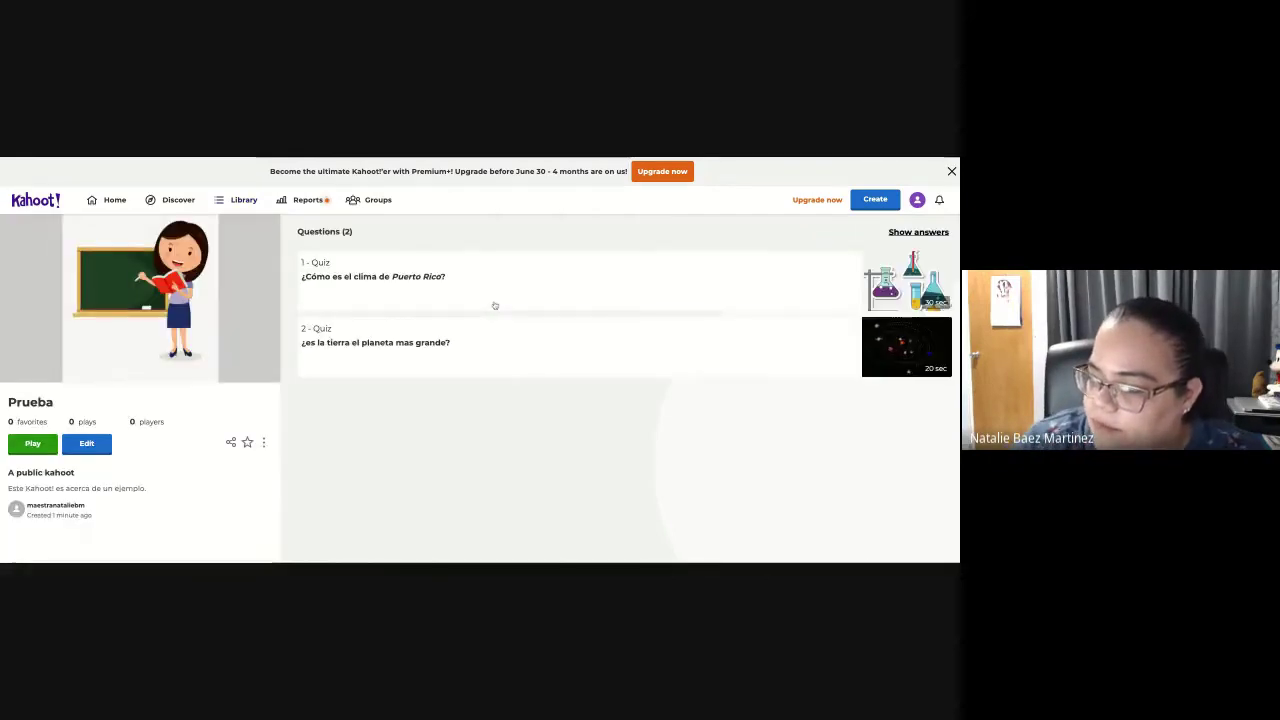
scroll(543, 406, "down", 1)
scroll(543, 406, "up", 1)
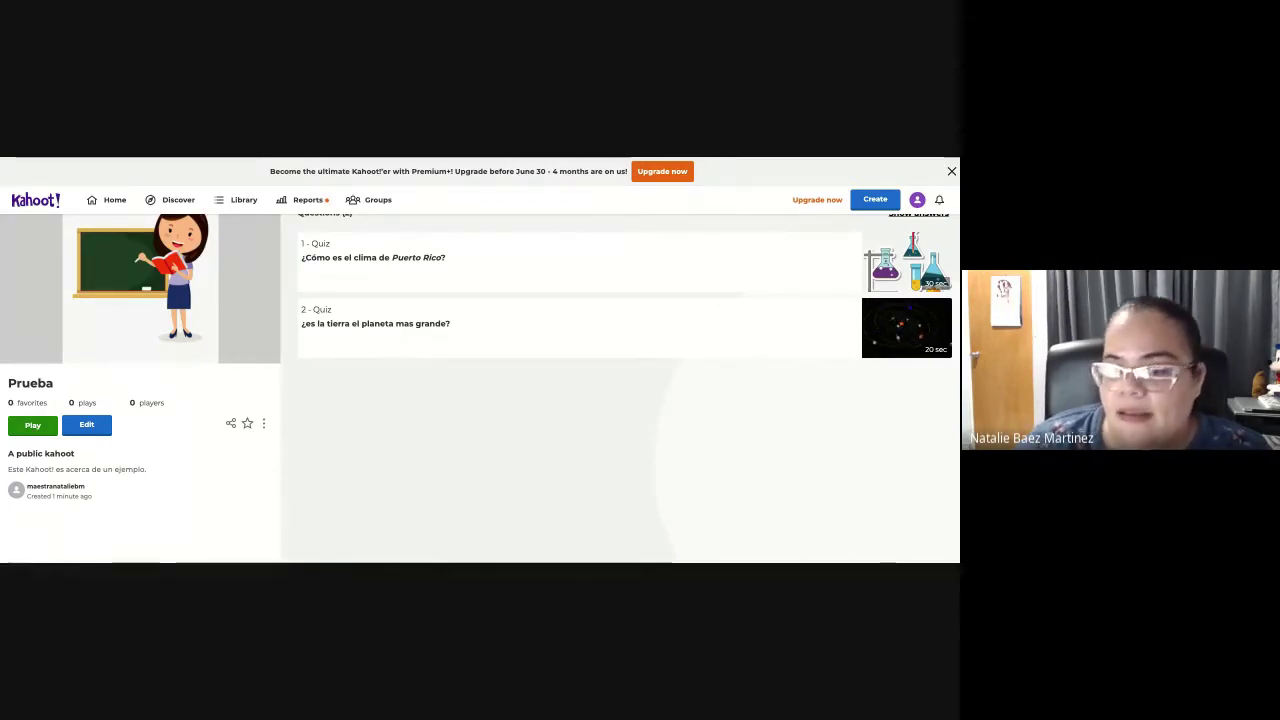
- Open the live Teach game setup for Prueba, examine its game options and Classic mode, and close it
left_click(33, 426)
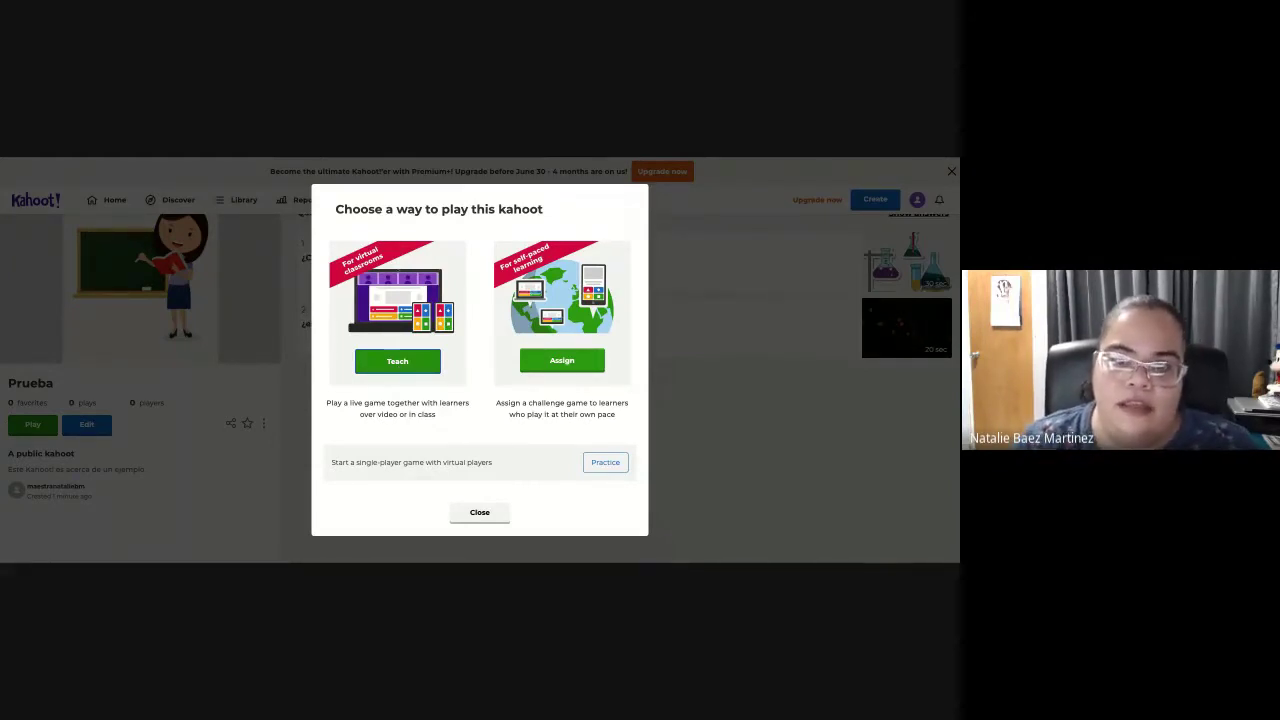
left_click(403, 366)
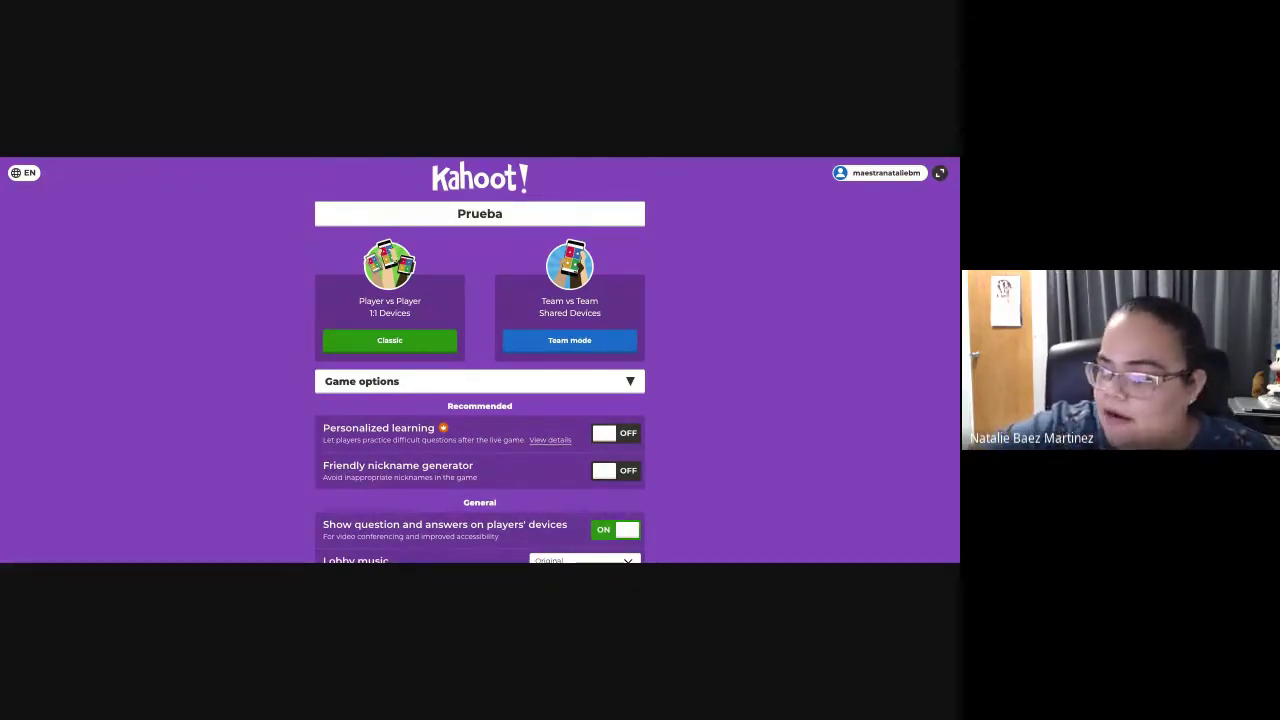
scroll(480, 360, "down", 1)
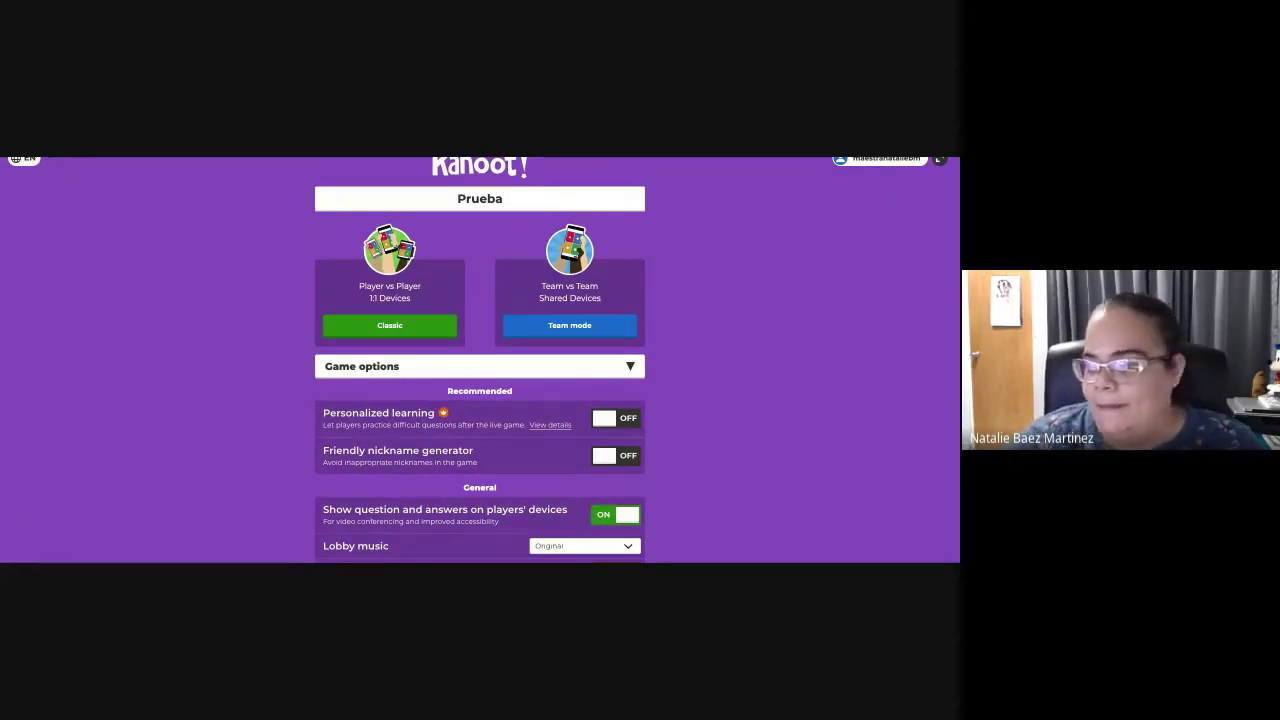
left_click(378, 328)
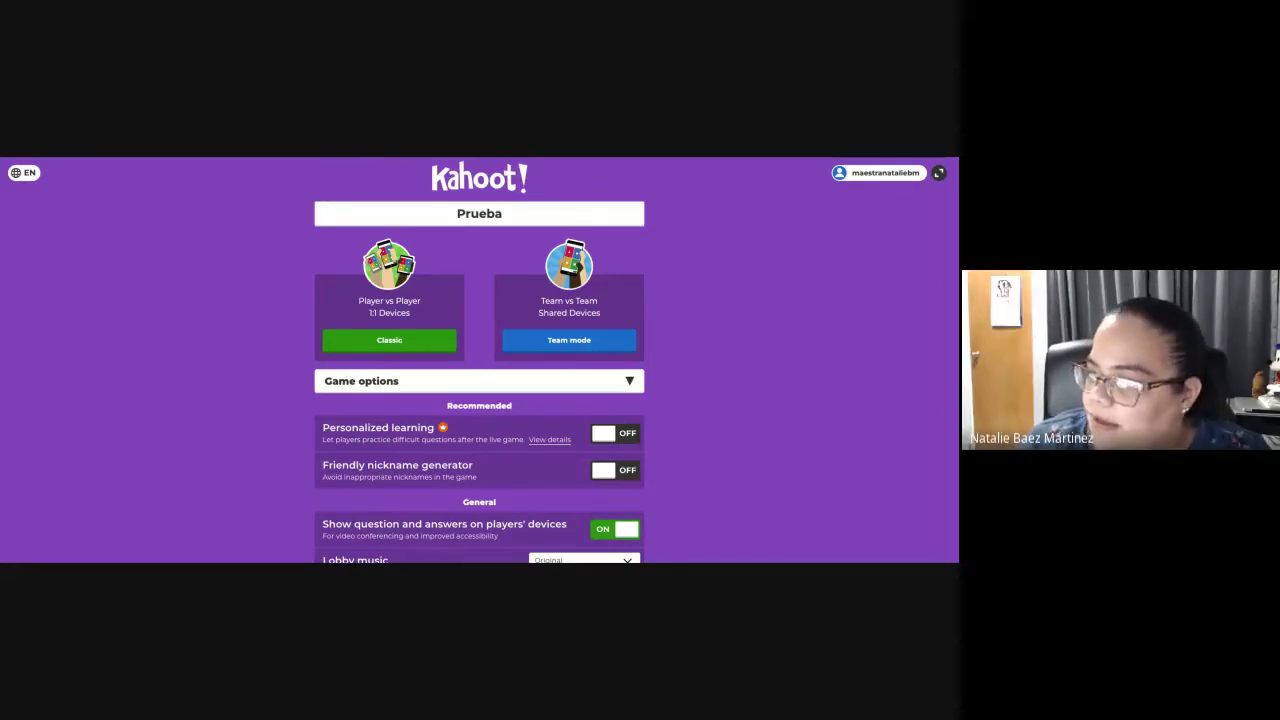
key("ctrl+w")
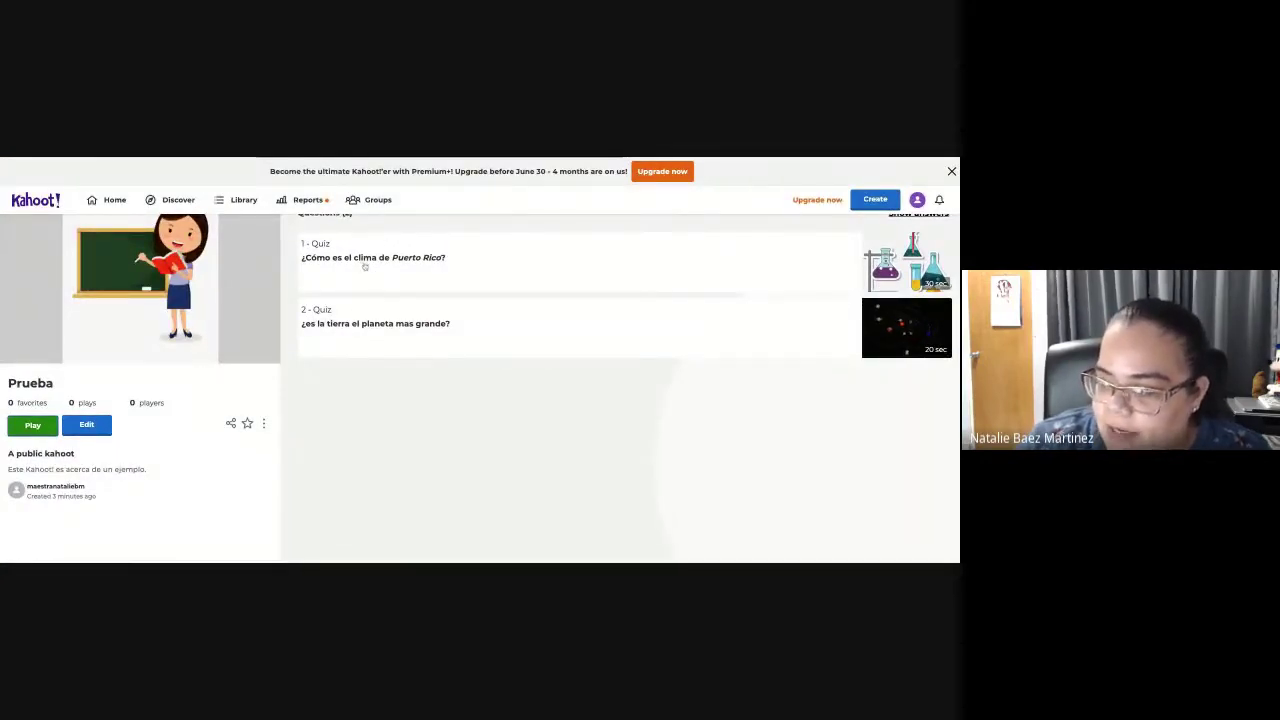
- Open the kahoot Prueba for editing and correct the second question to "¿Es la tierra el planeta más grande?"
left_click(88, 426)
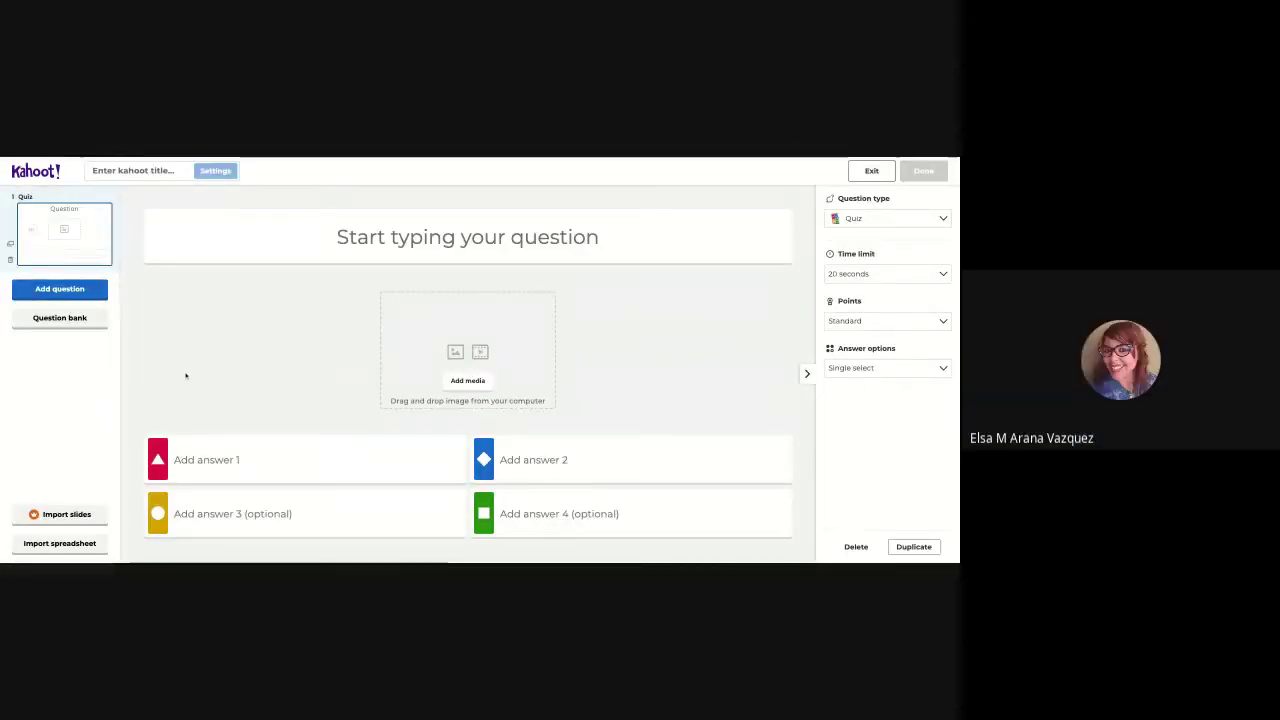
left_click(62, 292)
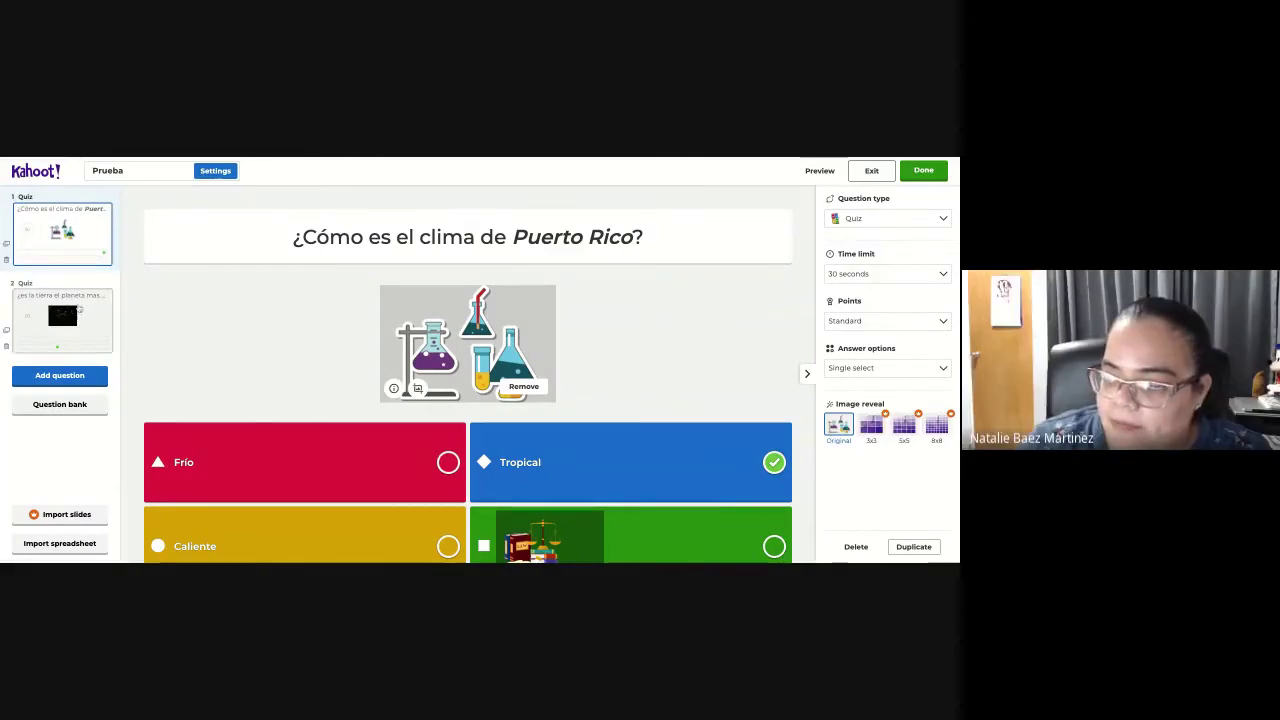
left_click(311, 237)
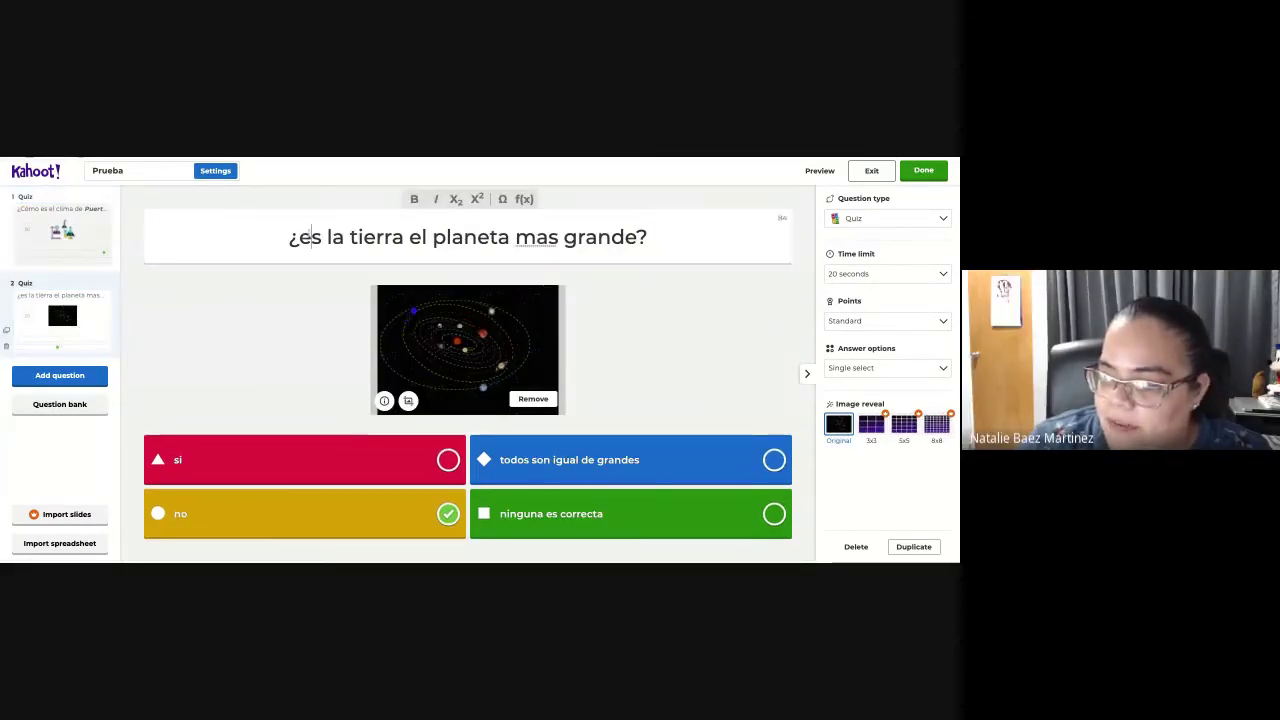
key("BackSpace")
type("E")
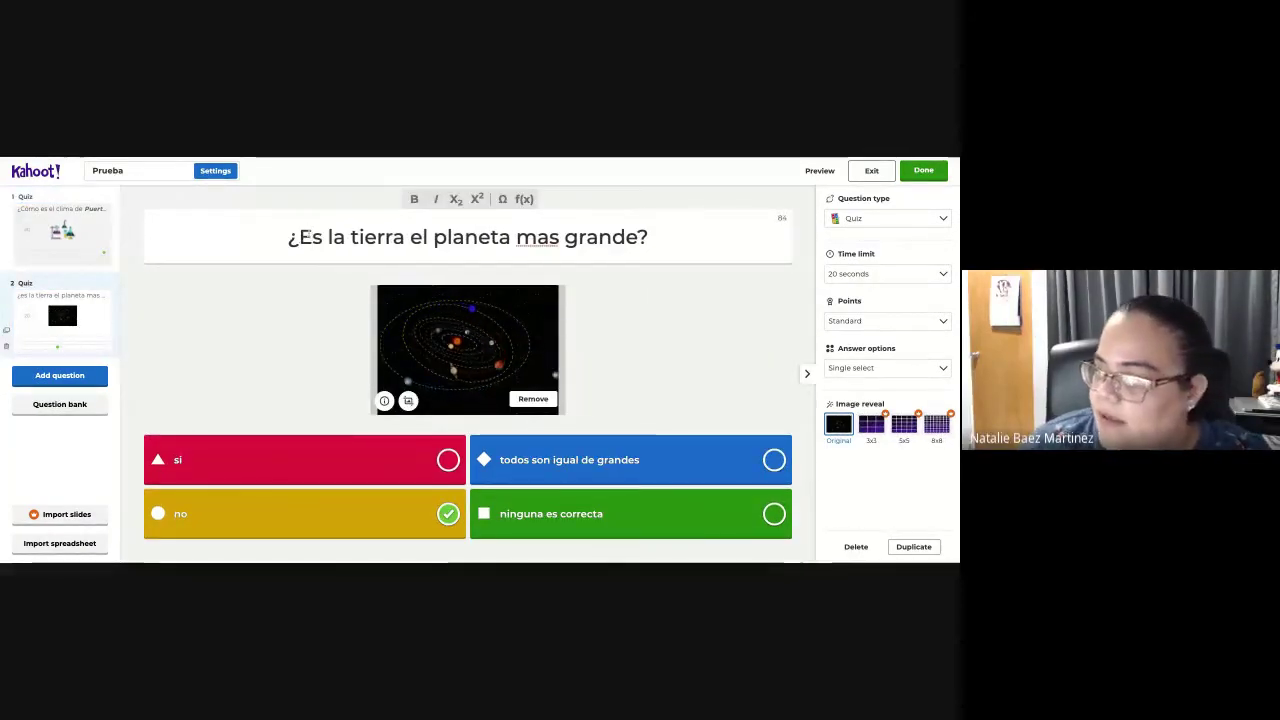
double_click(537, 237)
type("más")
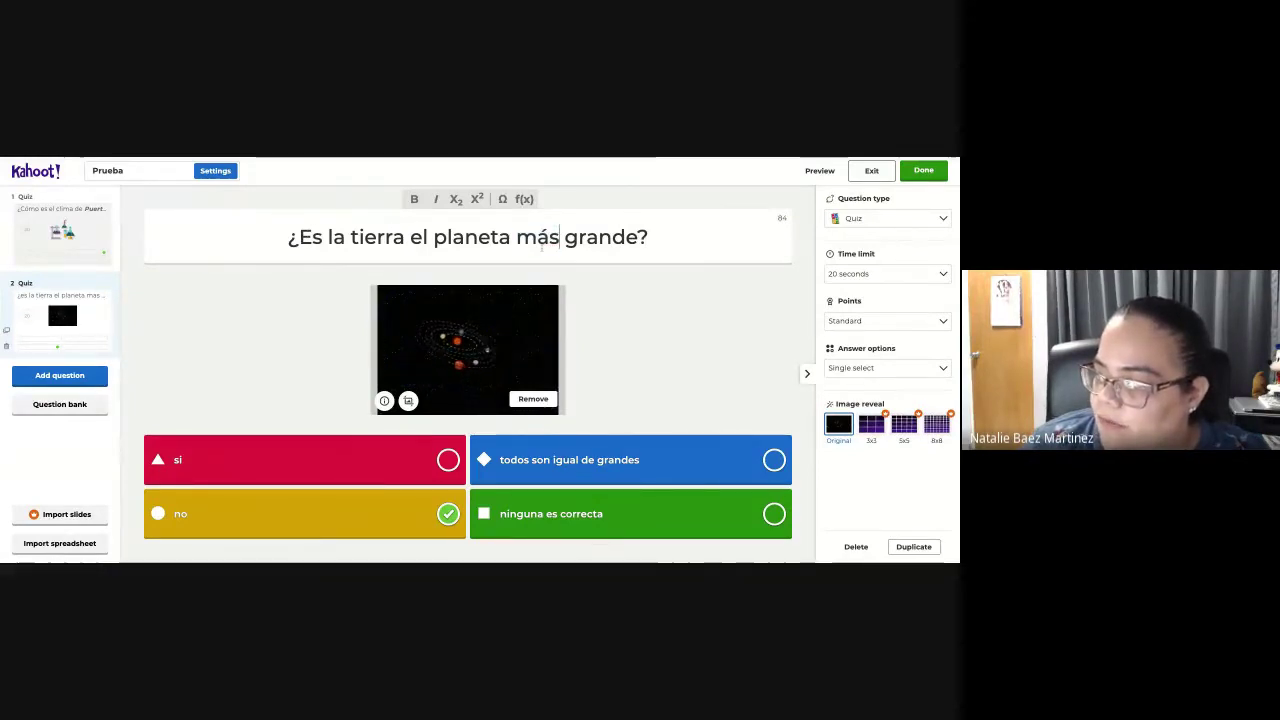
- Correct the second question's answers "si" and "no" to "Sí" and "No", and finish editing the kahoot
left_click(185, 465)
key("BackSpace")
key("BackSpace")
type("Sí")
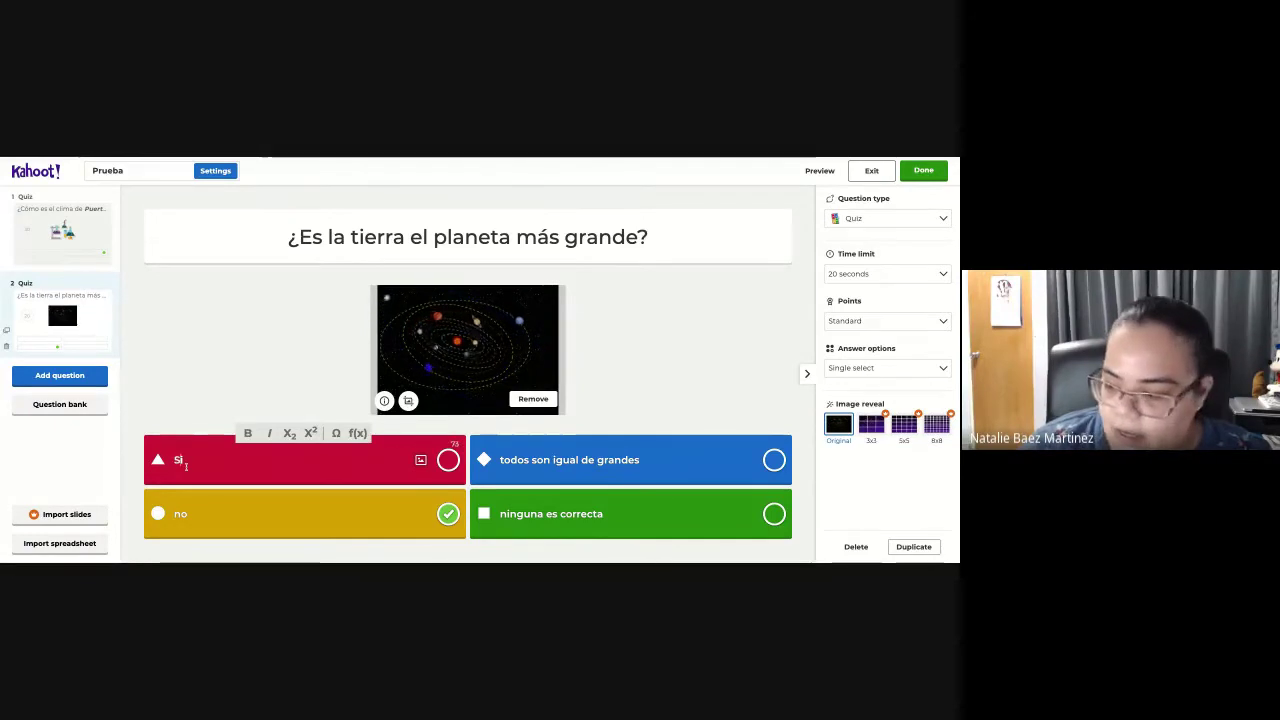
left_click(180, 514)
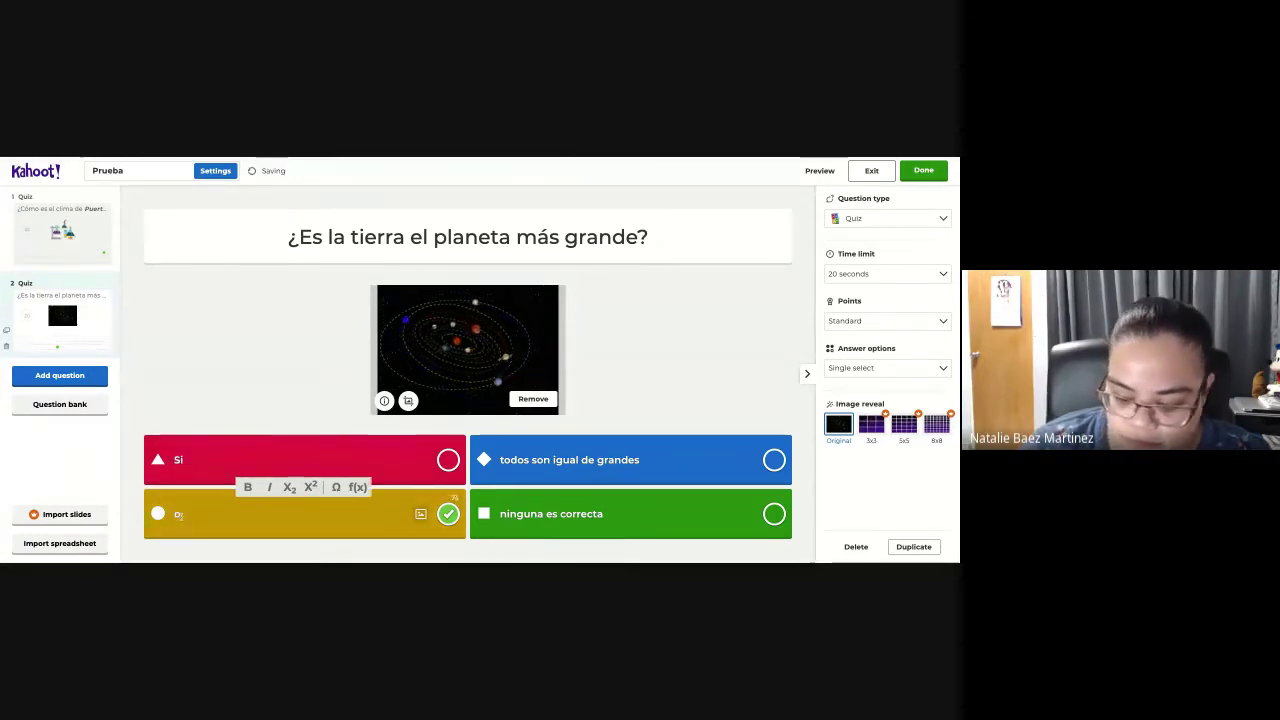
key("BackSpace")
key("BackSpace")
type("No")
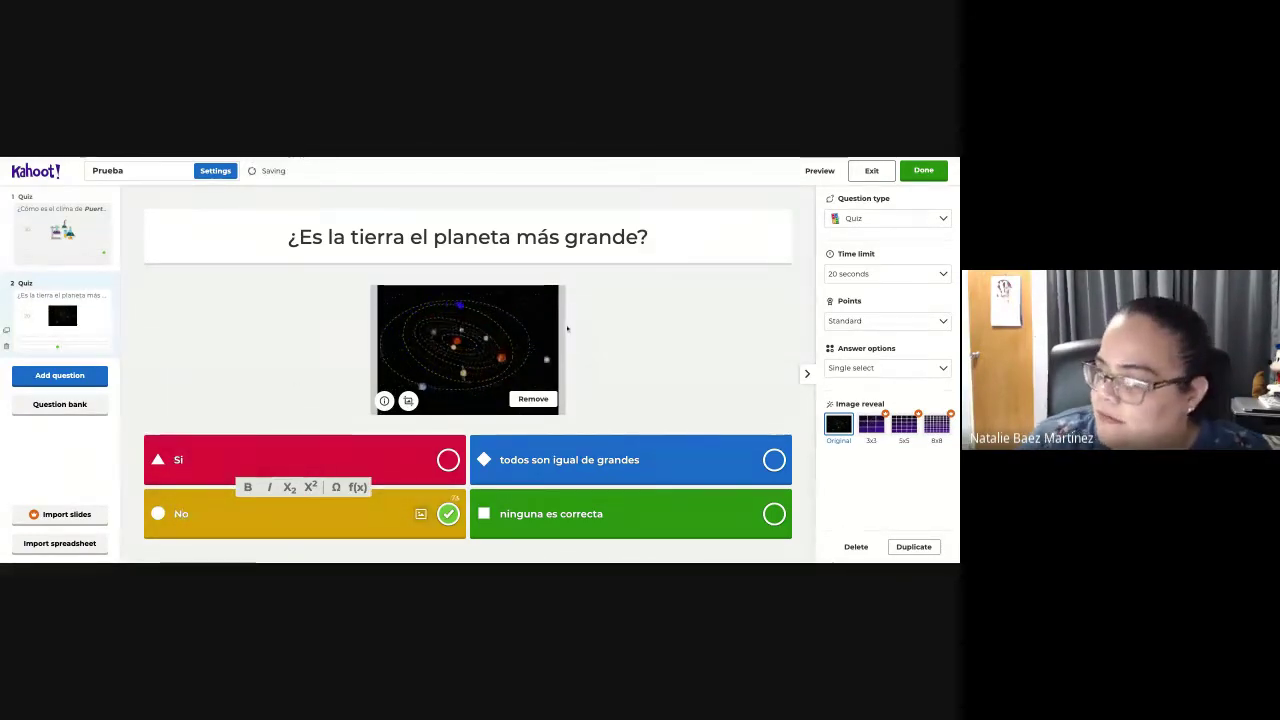
left_click(912, 173)
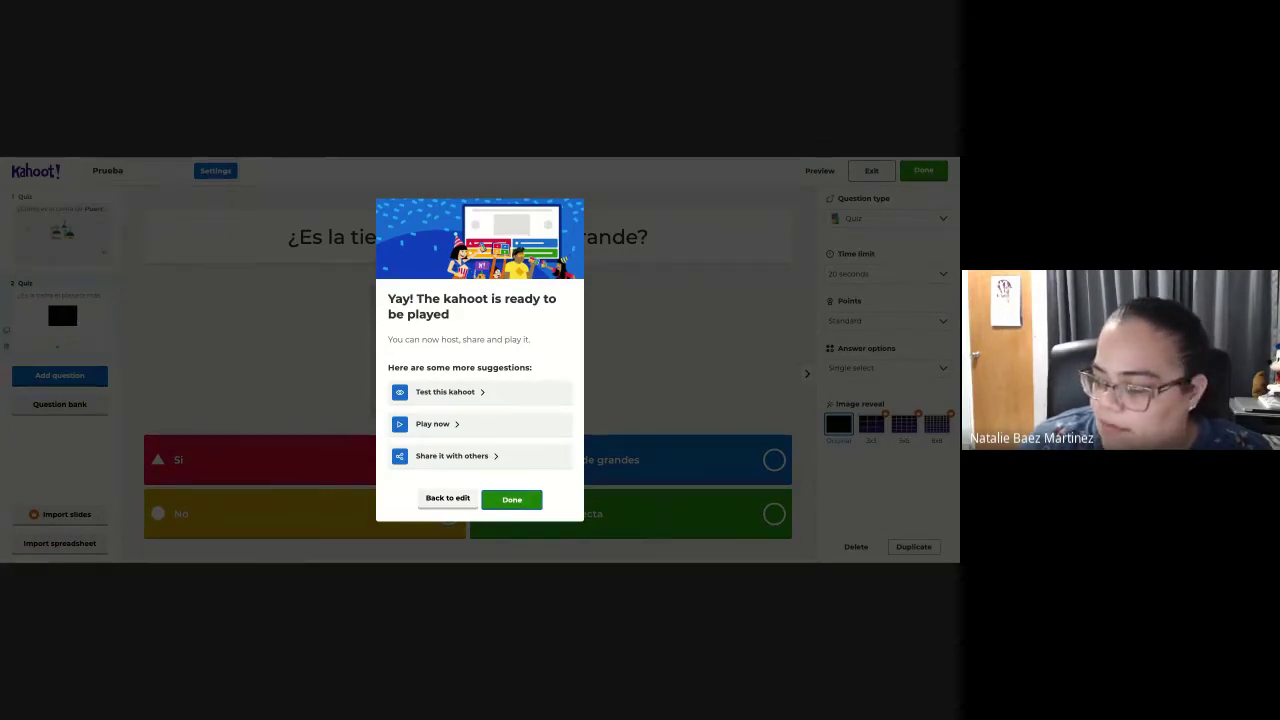
left_click(512, 499)
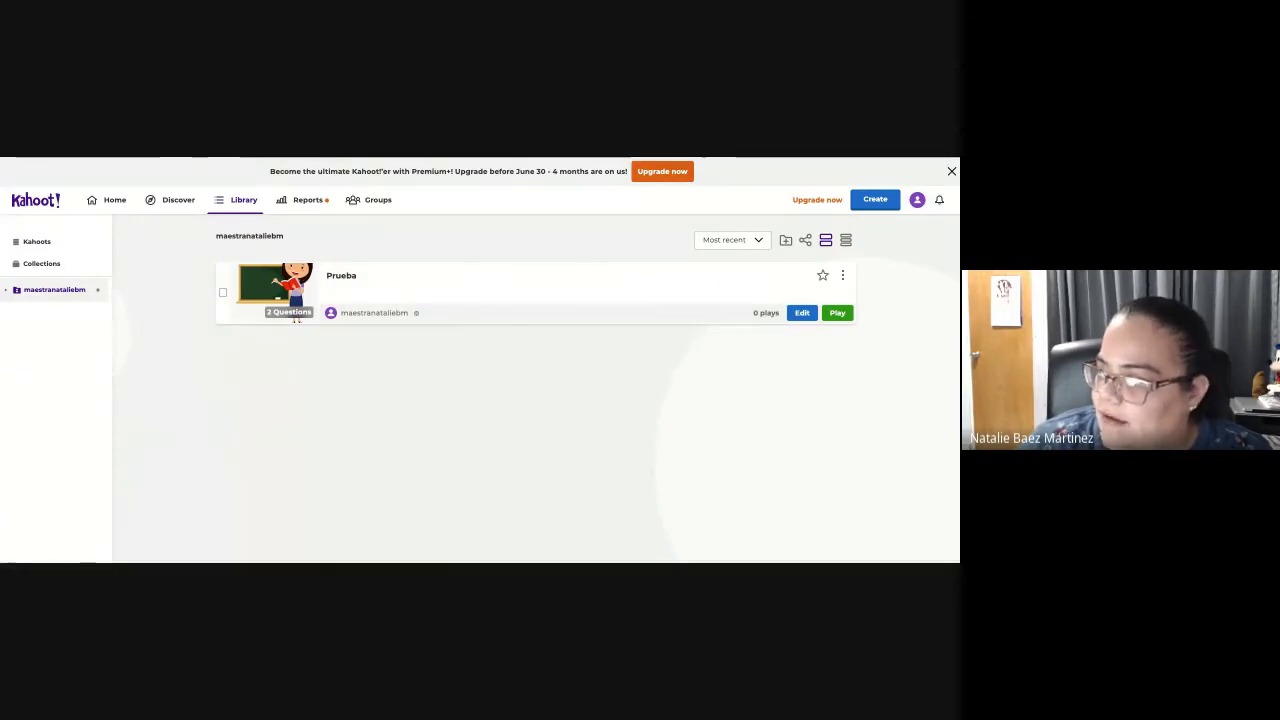
- Open the live game setup for Prueba, review its game options, and launch the game in Classic mode
left_click(837, 312)
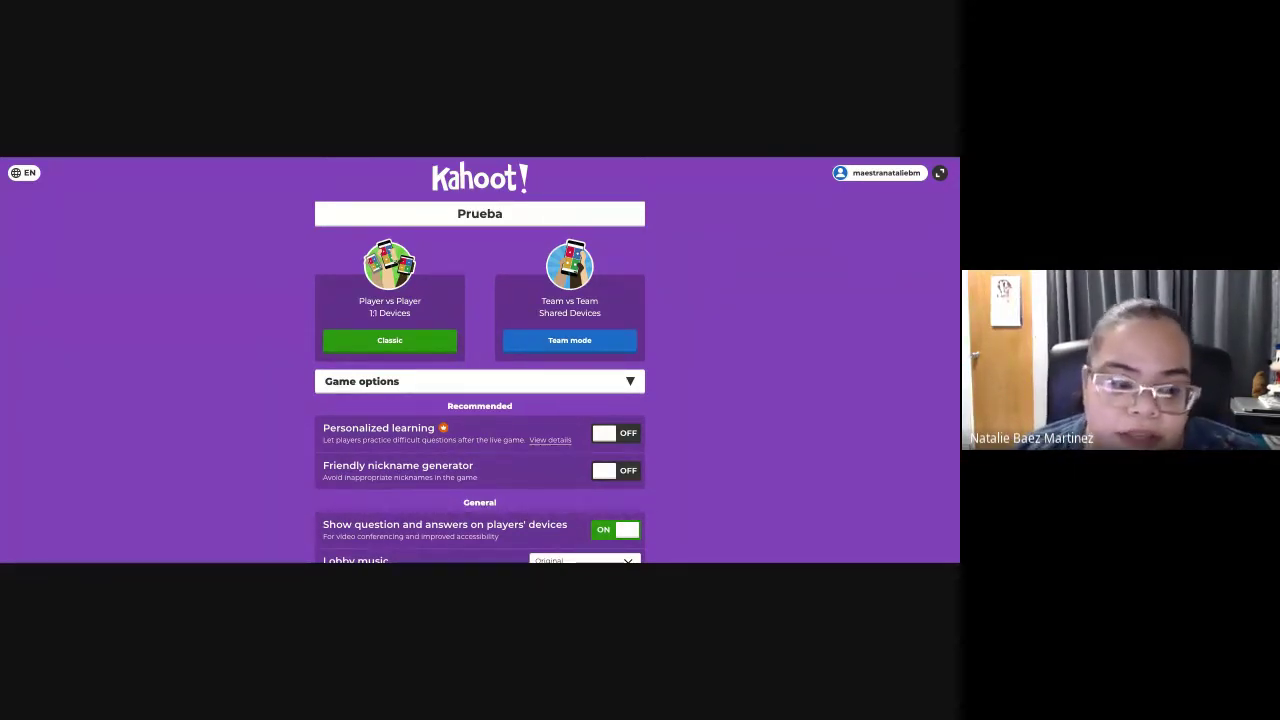
scroll(480, 360, "down", 3)
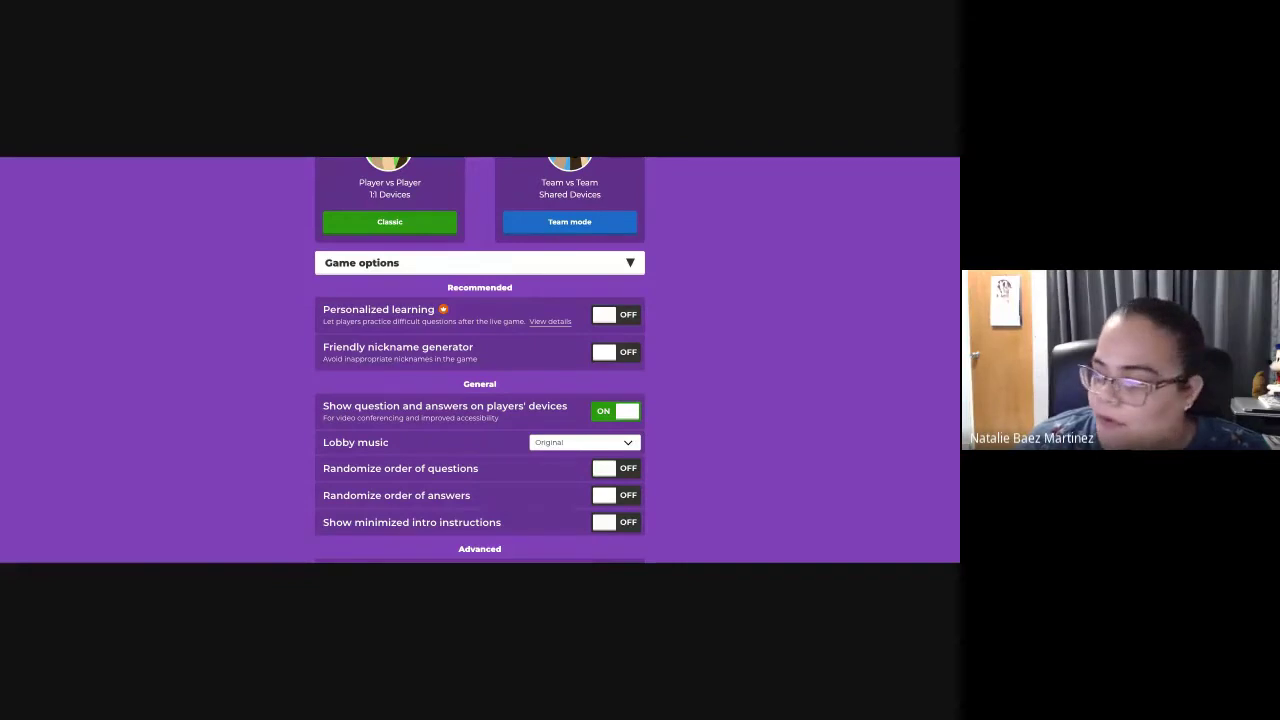
scroll(480, 360, "down", 1)
scroll(480, 360, "down", 1)
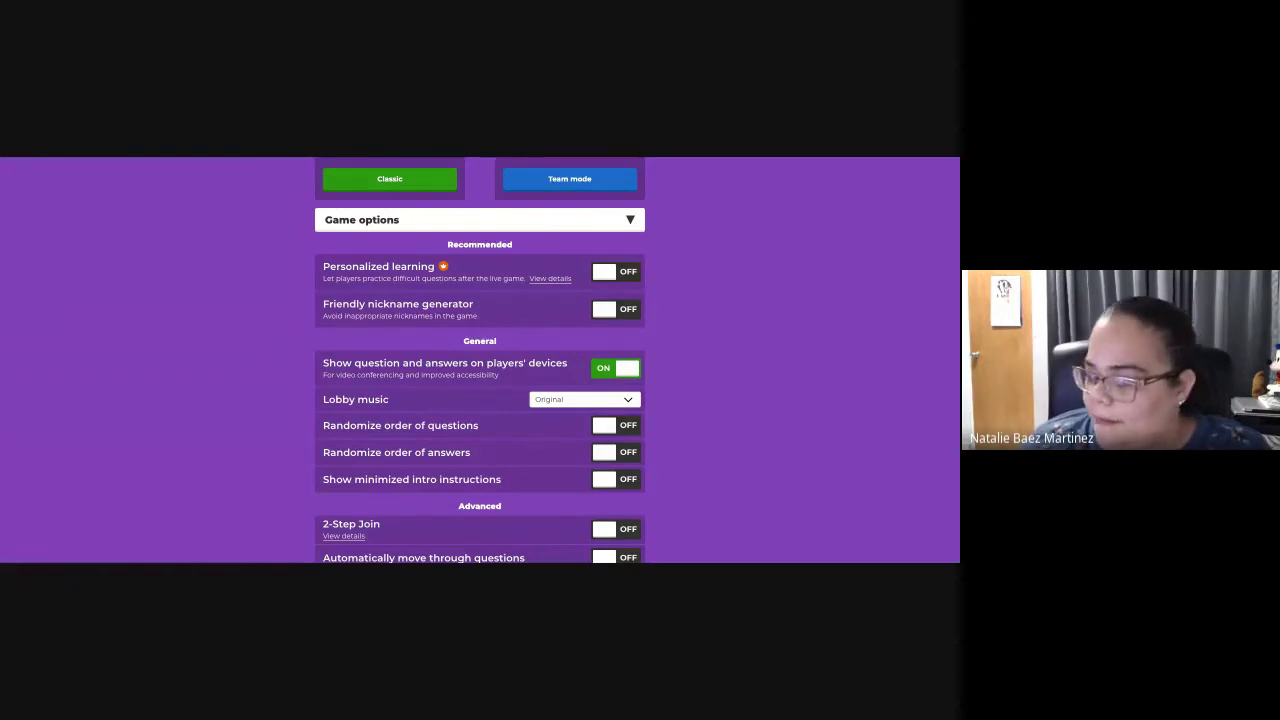
scroll(479, 400, "down", 1)
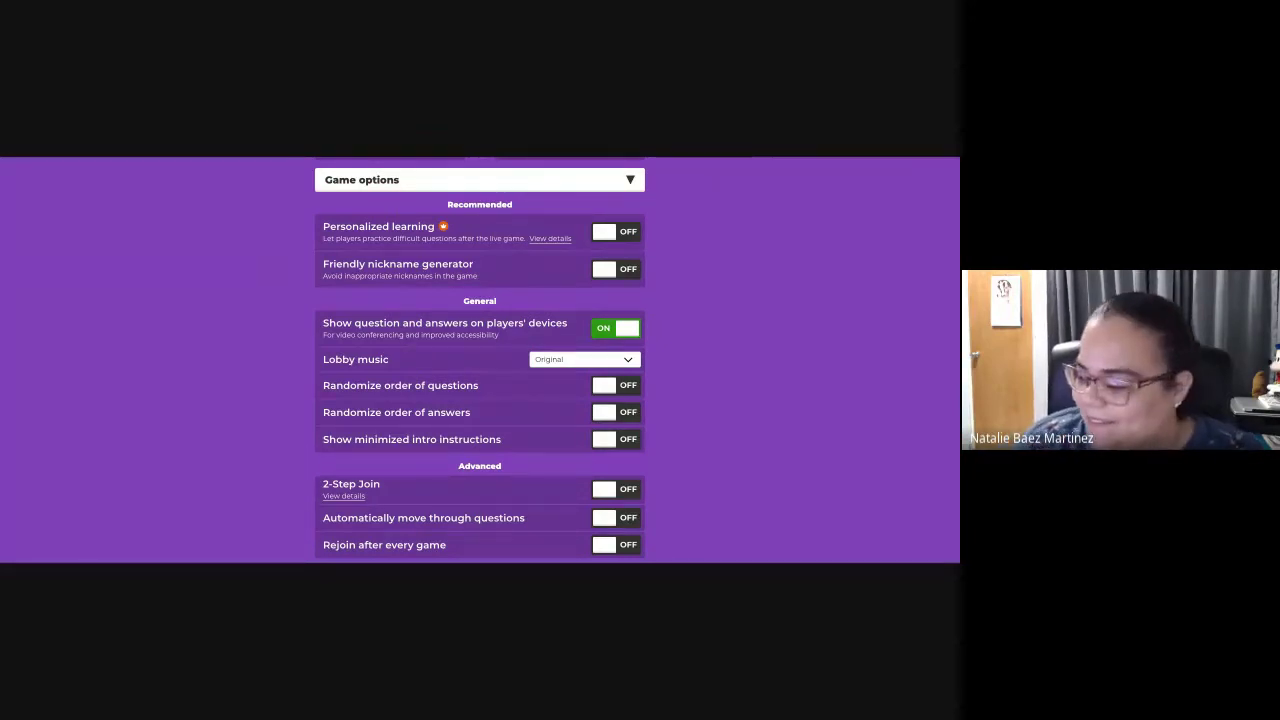
scroll(480, 360, "down", 1)
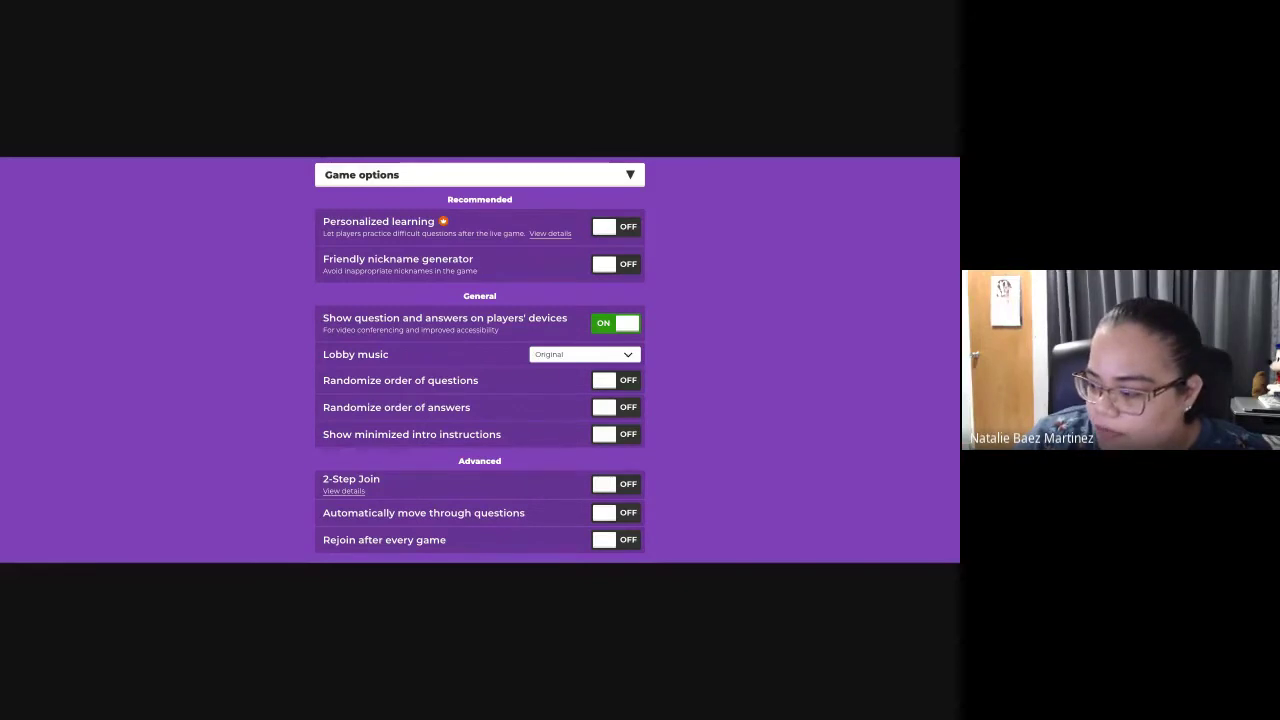
scroll(480, 360, "up", 1)
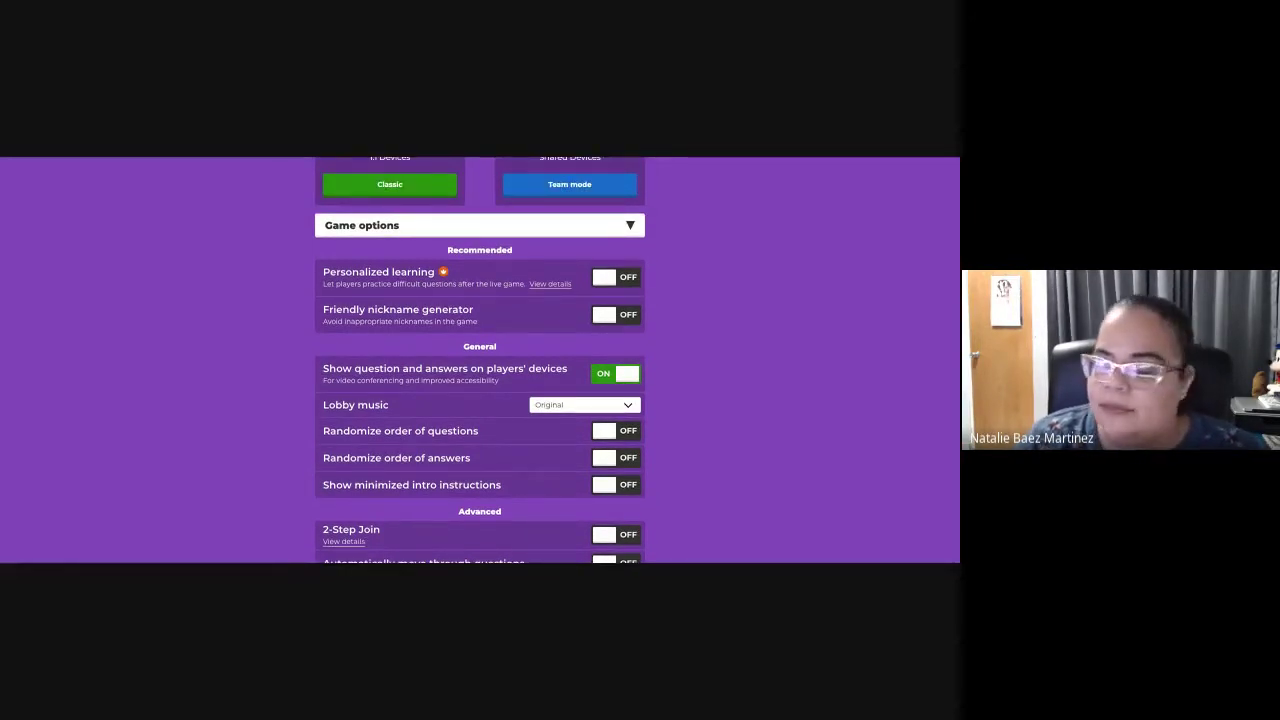
scroll(480, 360, "up", 3)
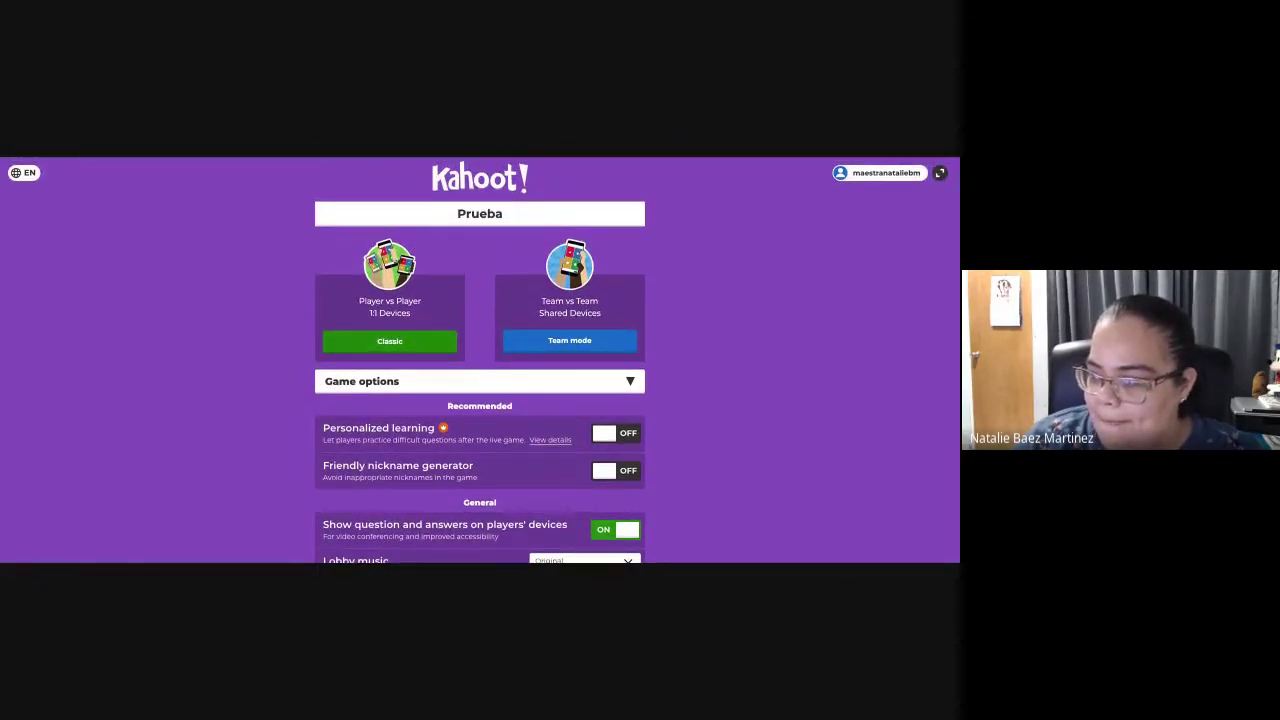
left_click(389, 341)
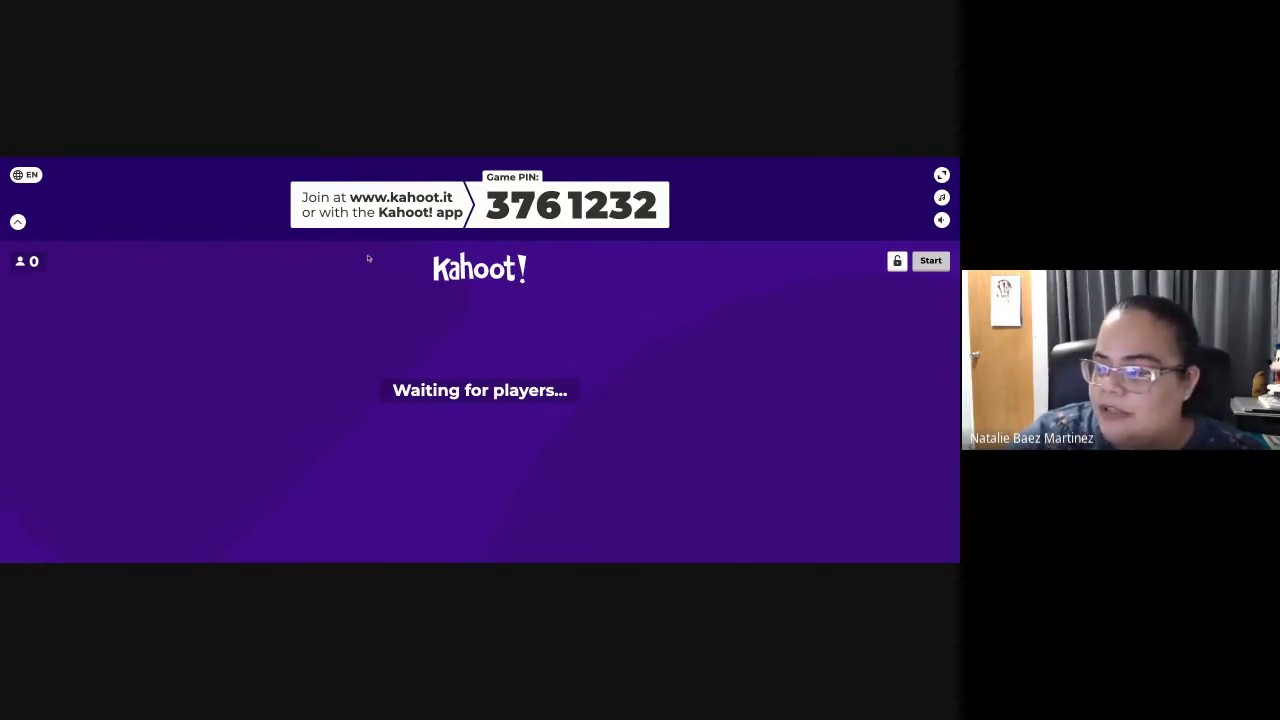
- Copy the game PIN from the host lobby and submit it on the kahoot.it join page
left_click_drag(348, 197, 453, 197)
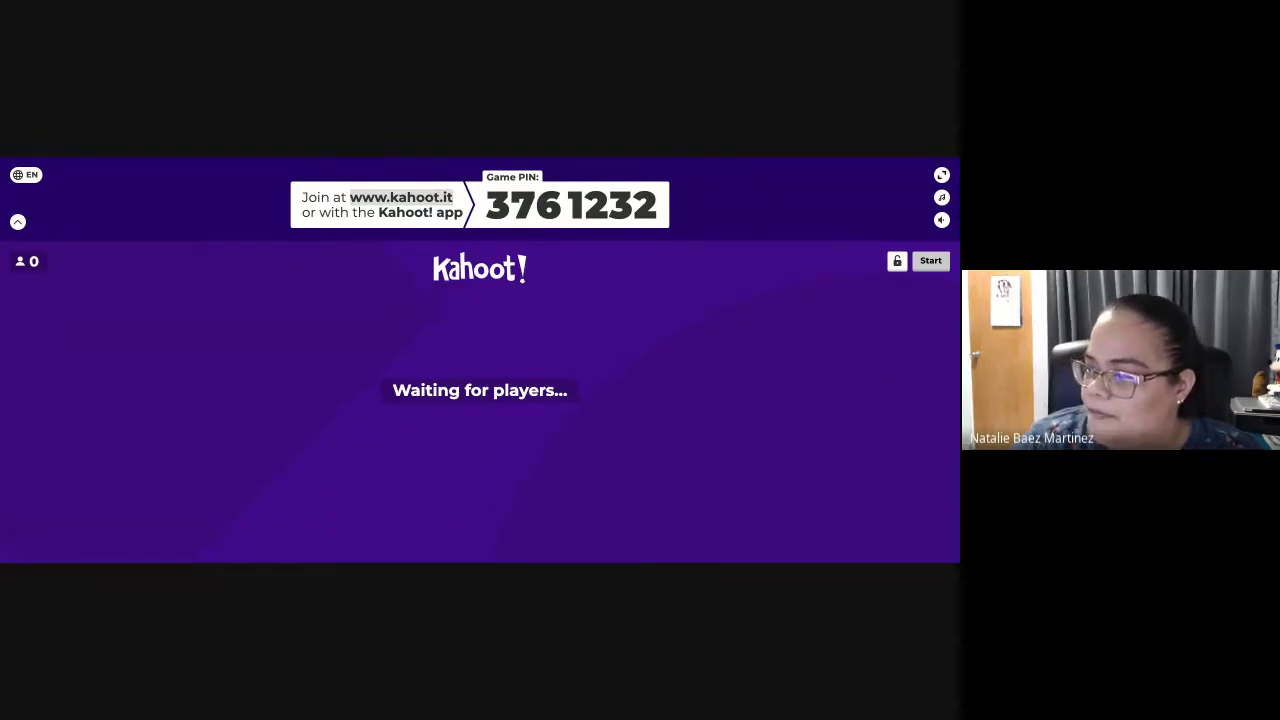
key("alt+Tab")
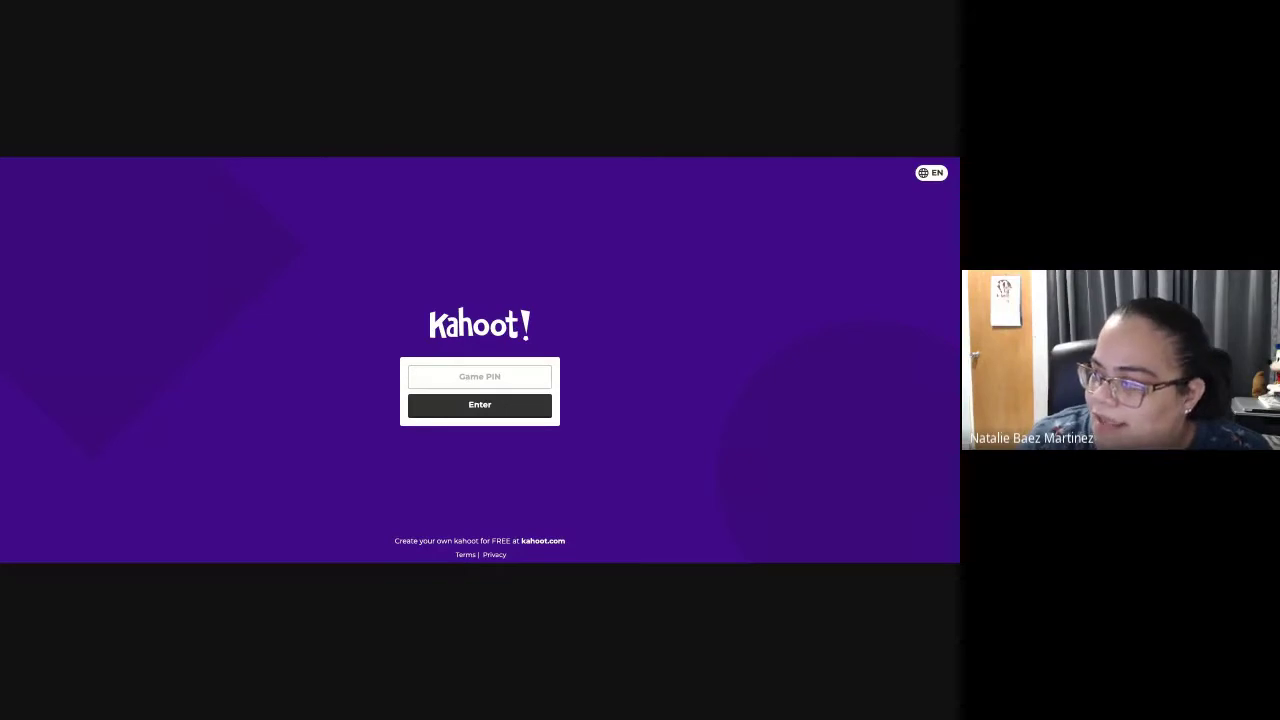
key("alt+Tab")
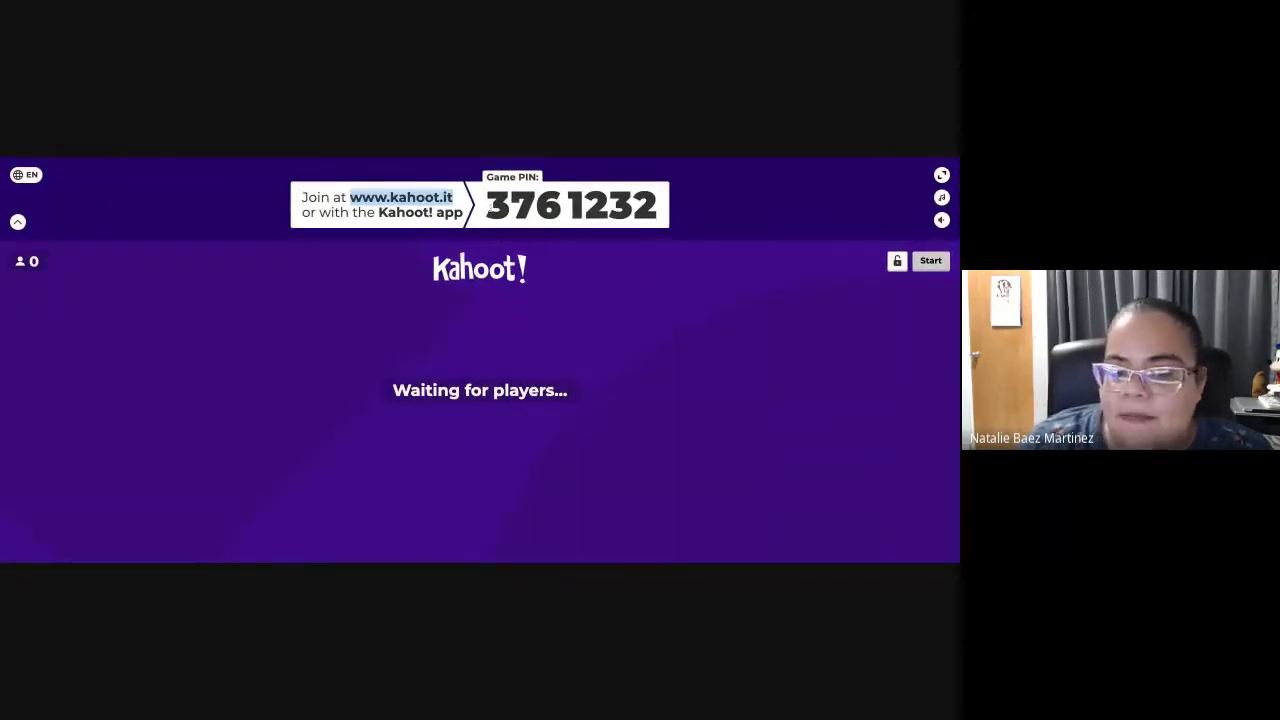
left_click_drag(486, 205, 660, 205)
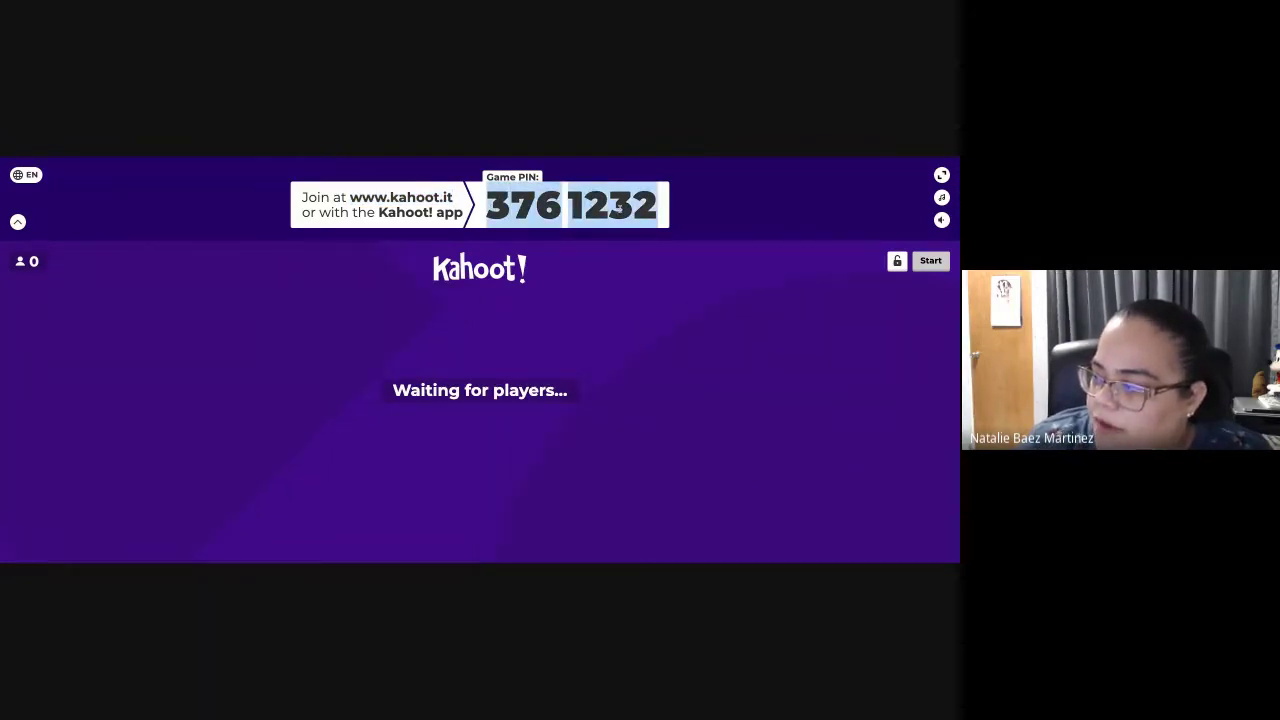
key("alt+Tab")
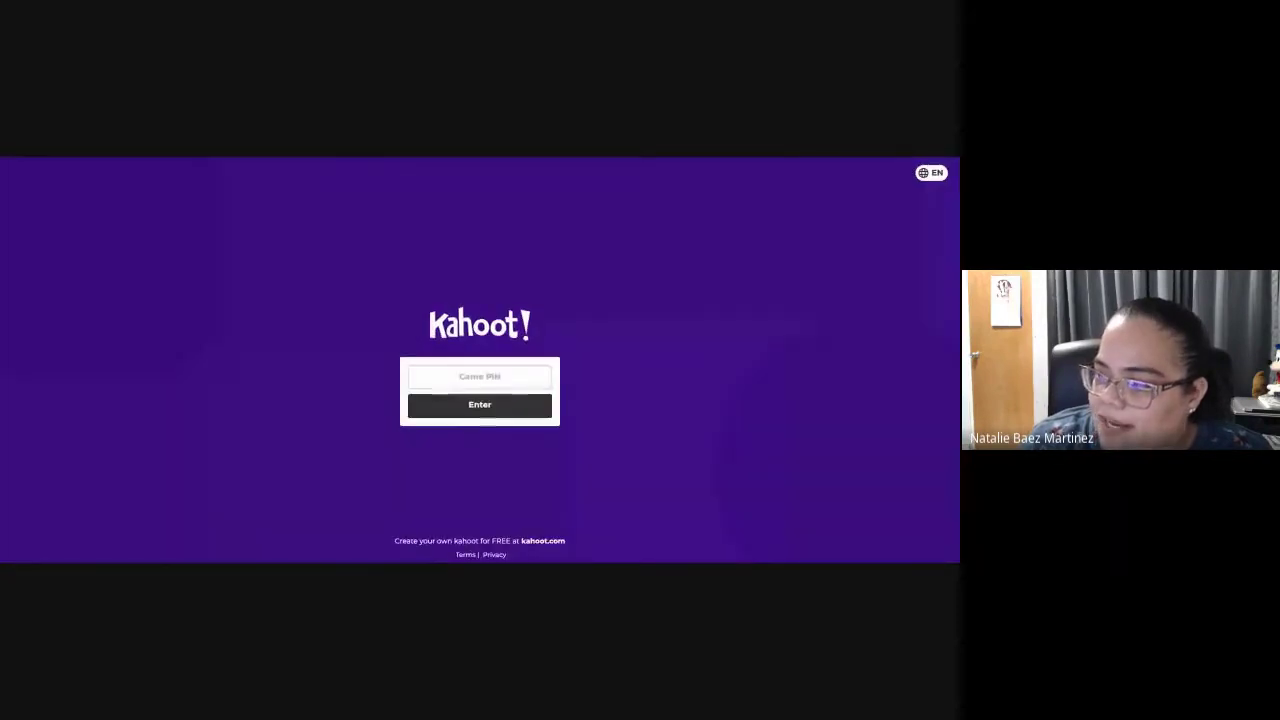
key("alt+Tab")
left_click(479, 376)
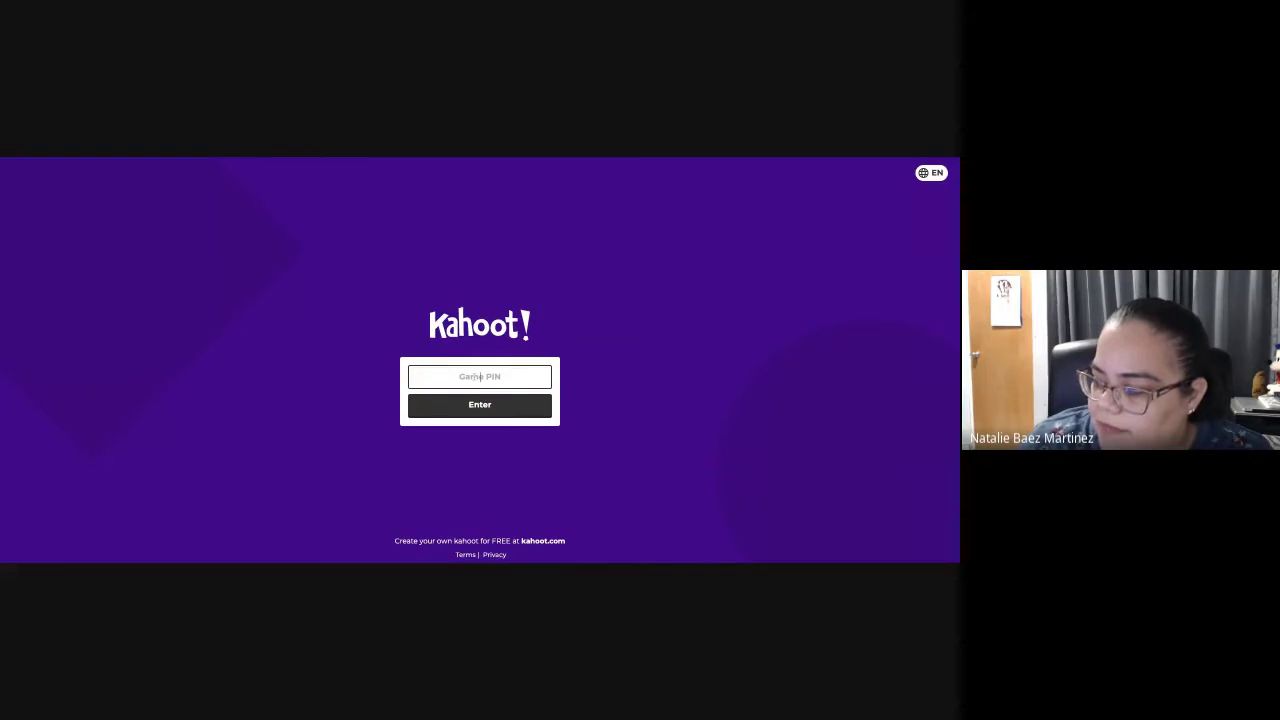
key("ctrl+v")
left_click(487, 408)
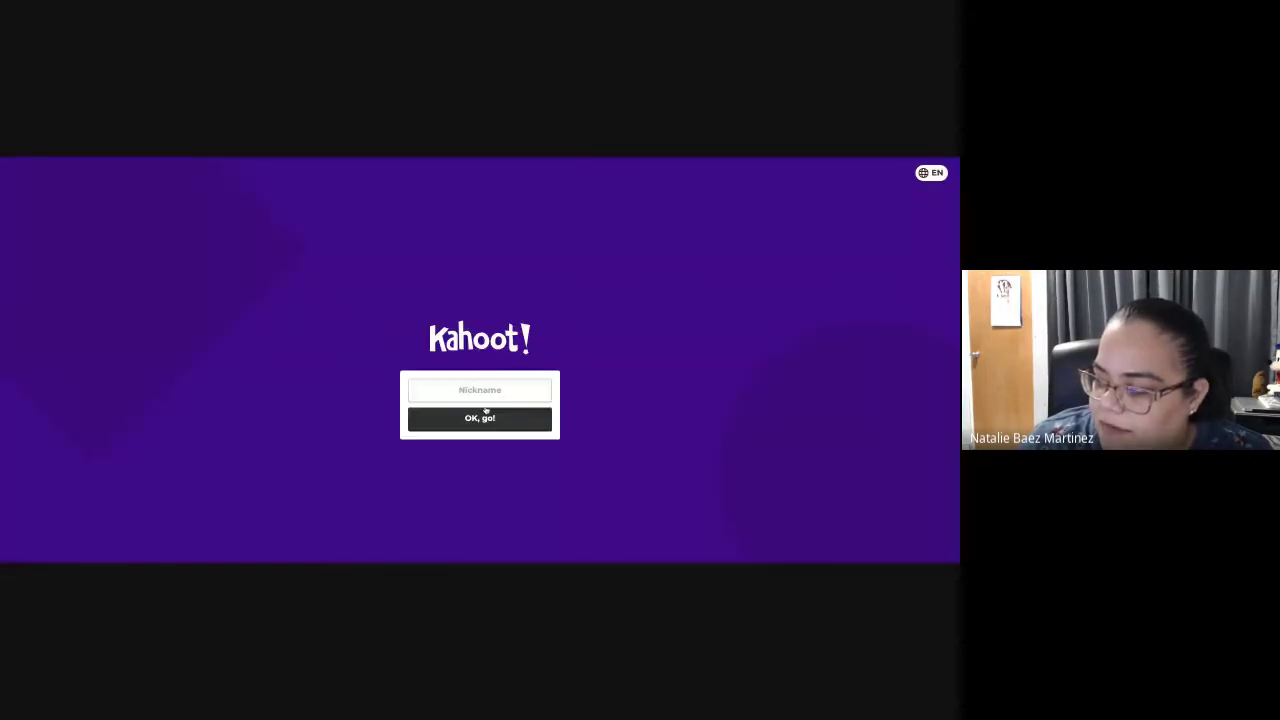
- Join the game as a player with the teacher's first name as nickname, and return to the host lobby
left_click(481, 390)
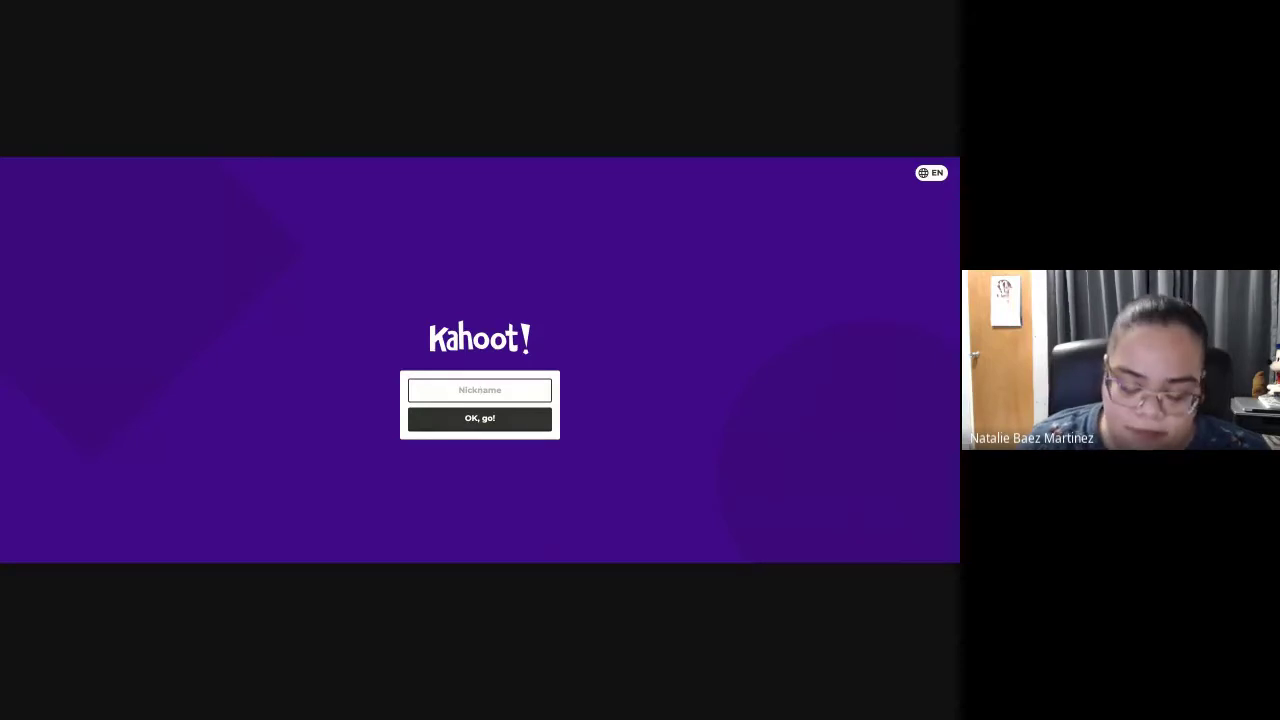
type("Natalie")
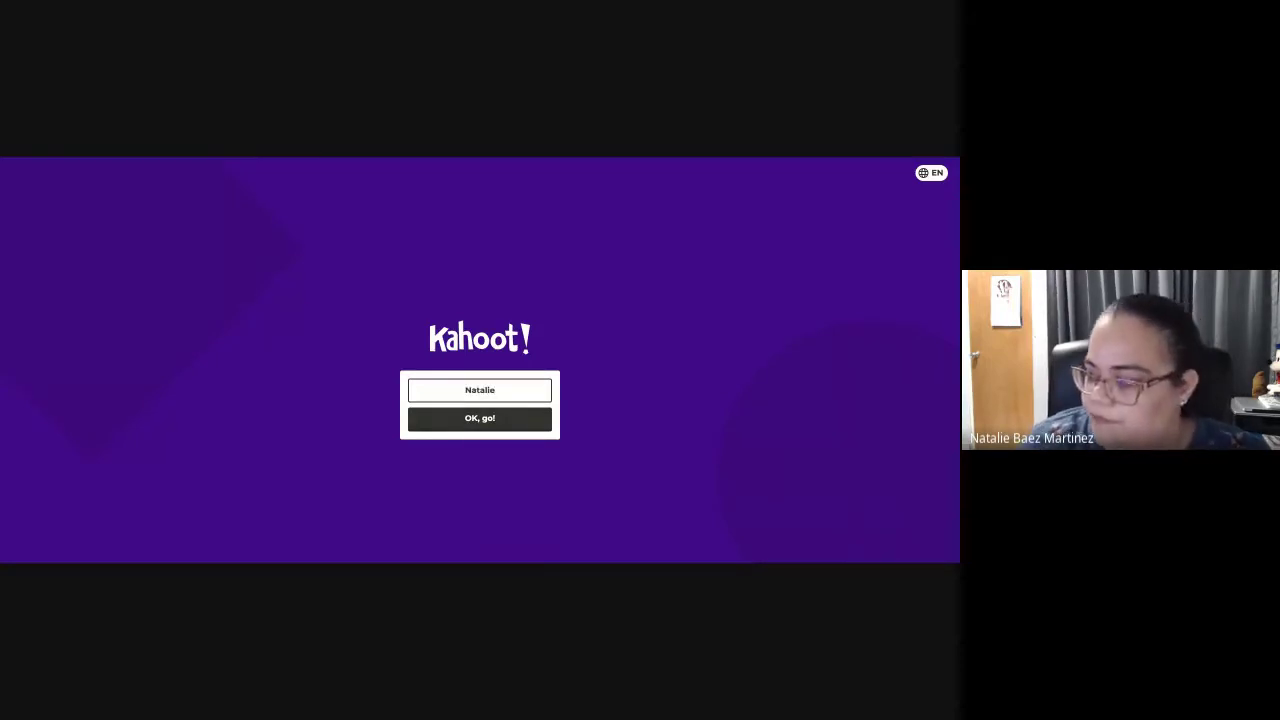
left_click(471, 422)
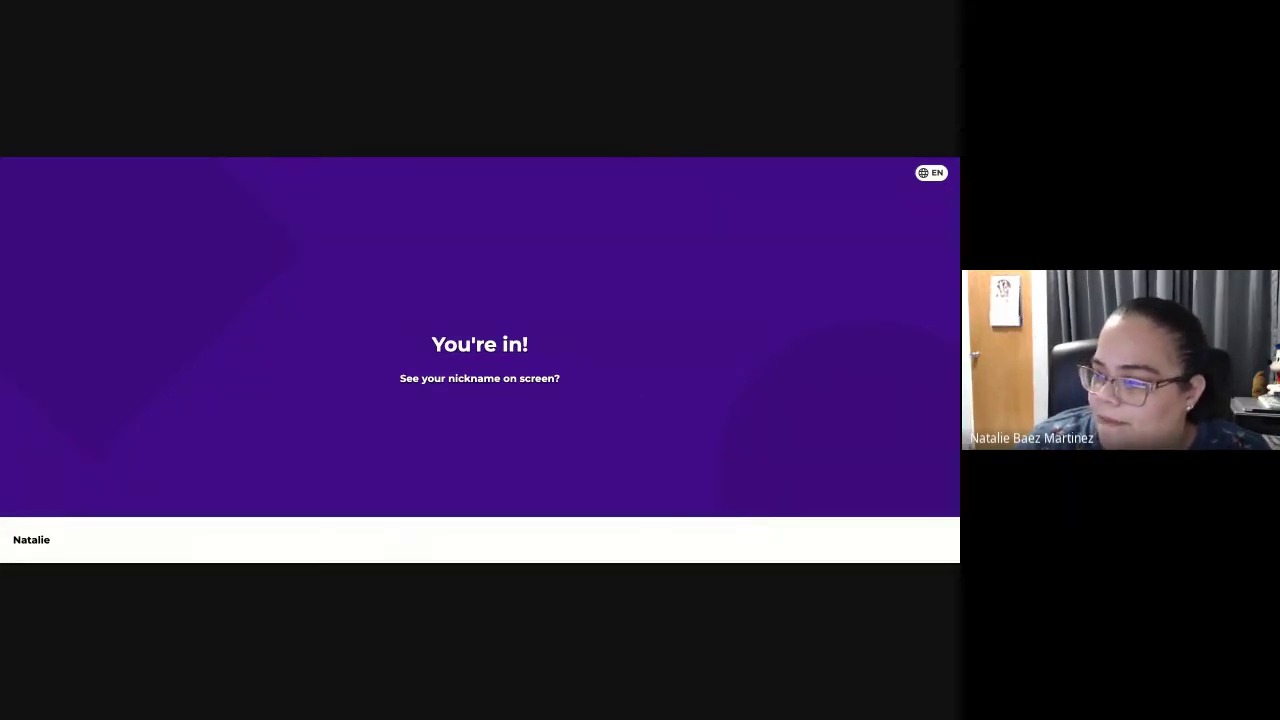
key("alt+Tab")
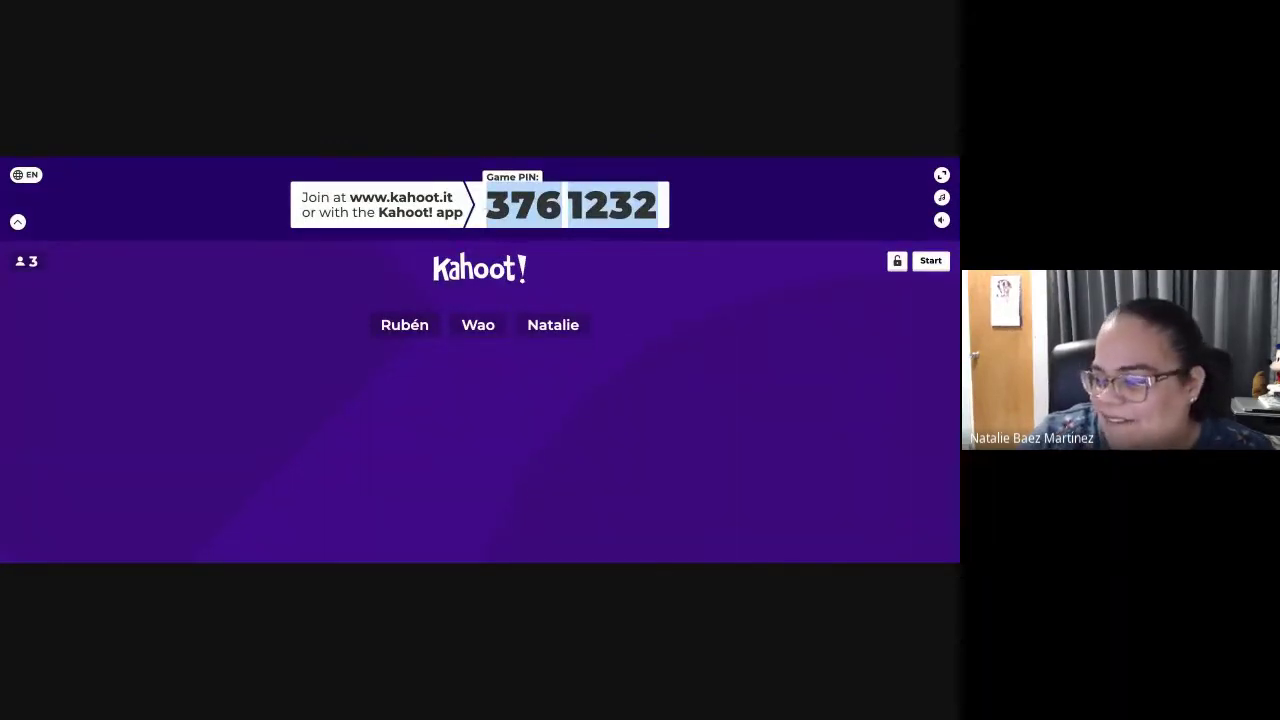
- Try the Fantasy and Adventure lobby music, and switch back to Original
left_click(487, 203)
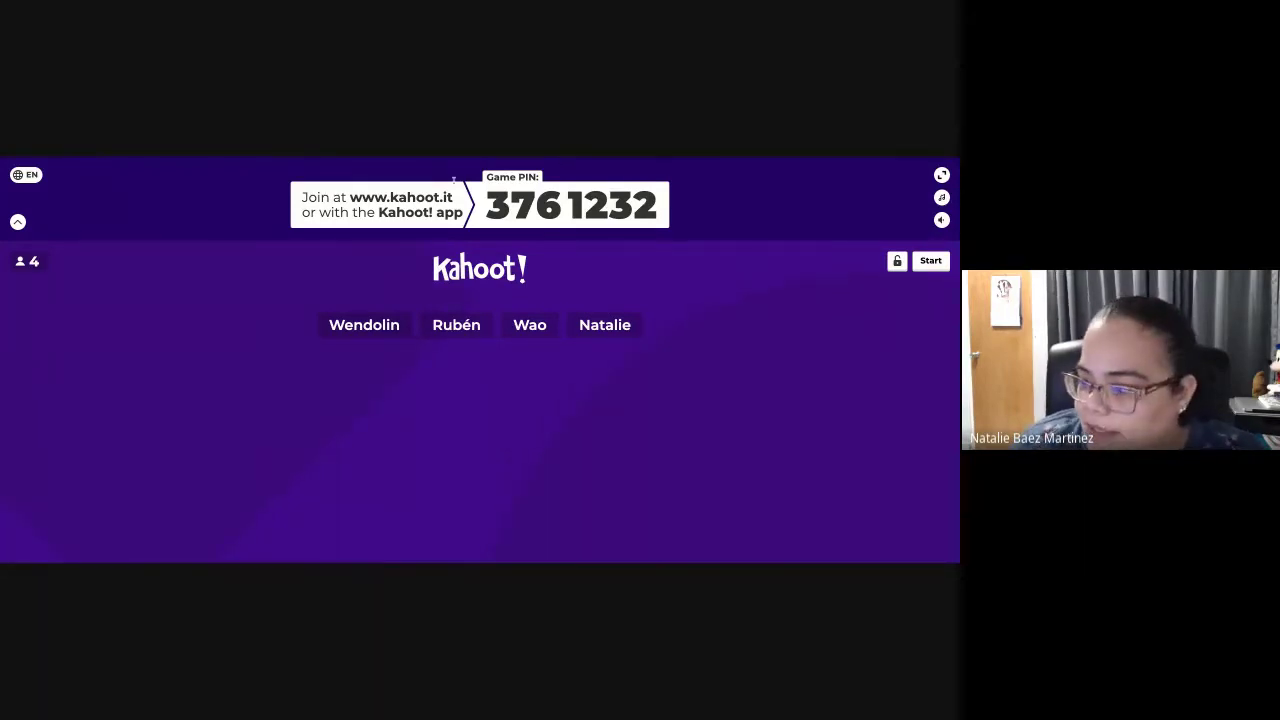
left_click(941, 198)
left_click(895, 243)
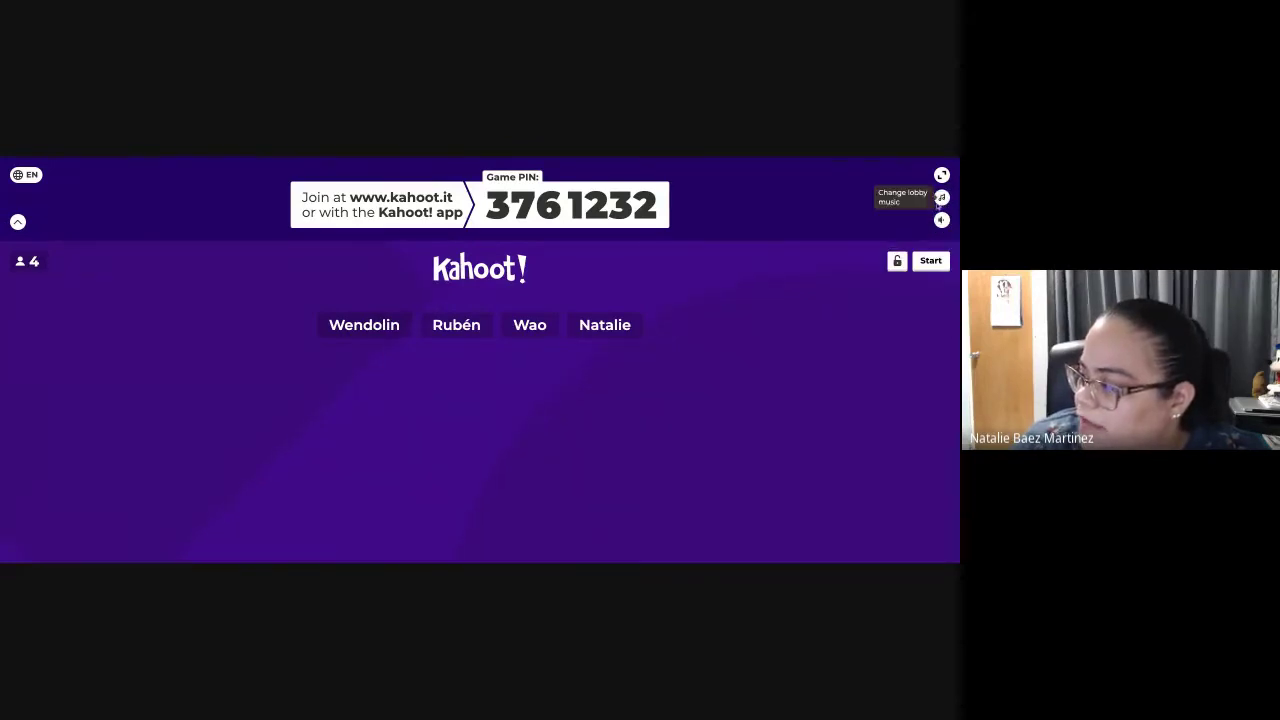
left_click(941, 198)
left_click(895, 257)
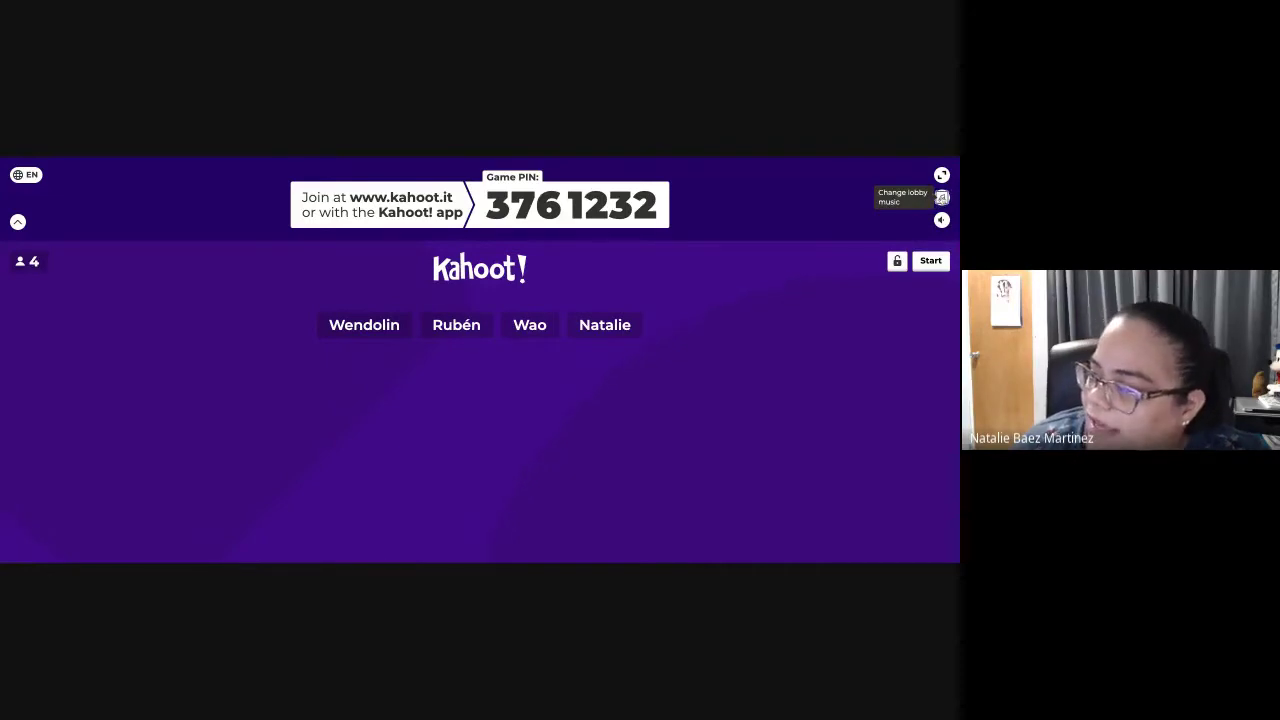
left_click(941, 198)
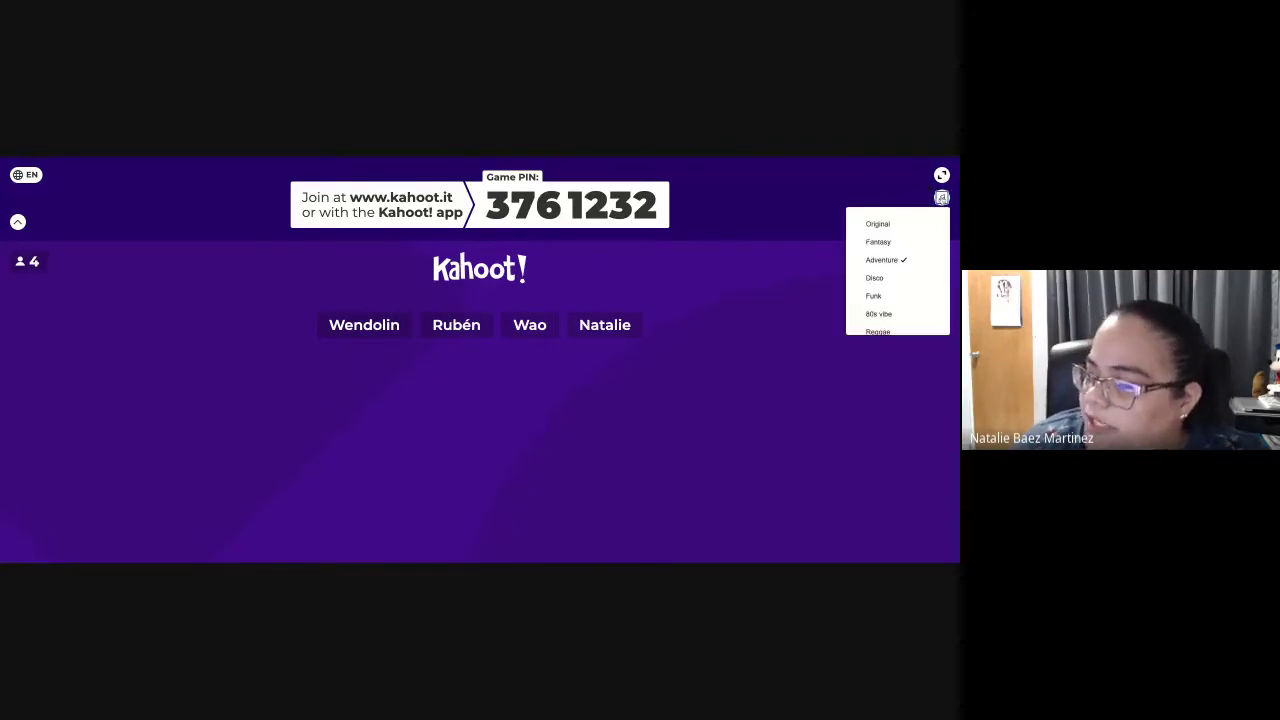
left_click(885, 226)
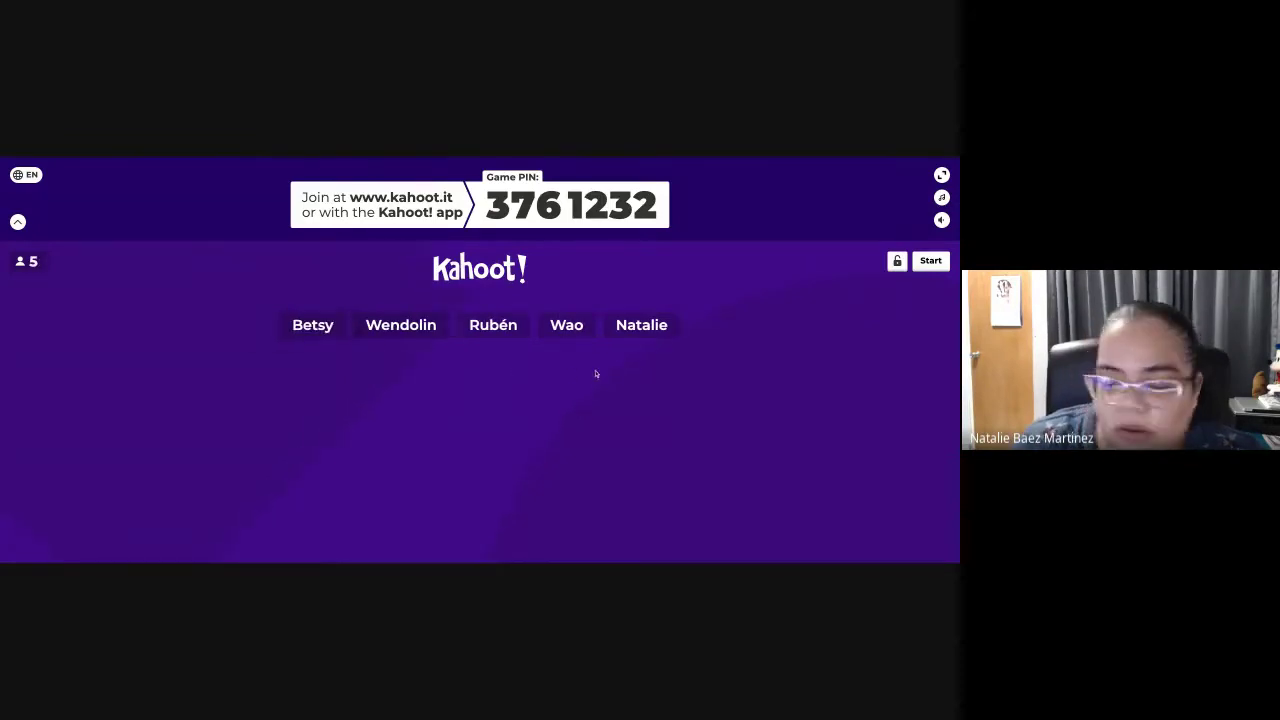
- Start the live Prueba game with the joined players
left_click(931, 261)
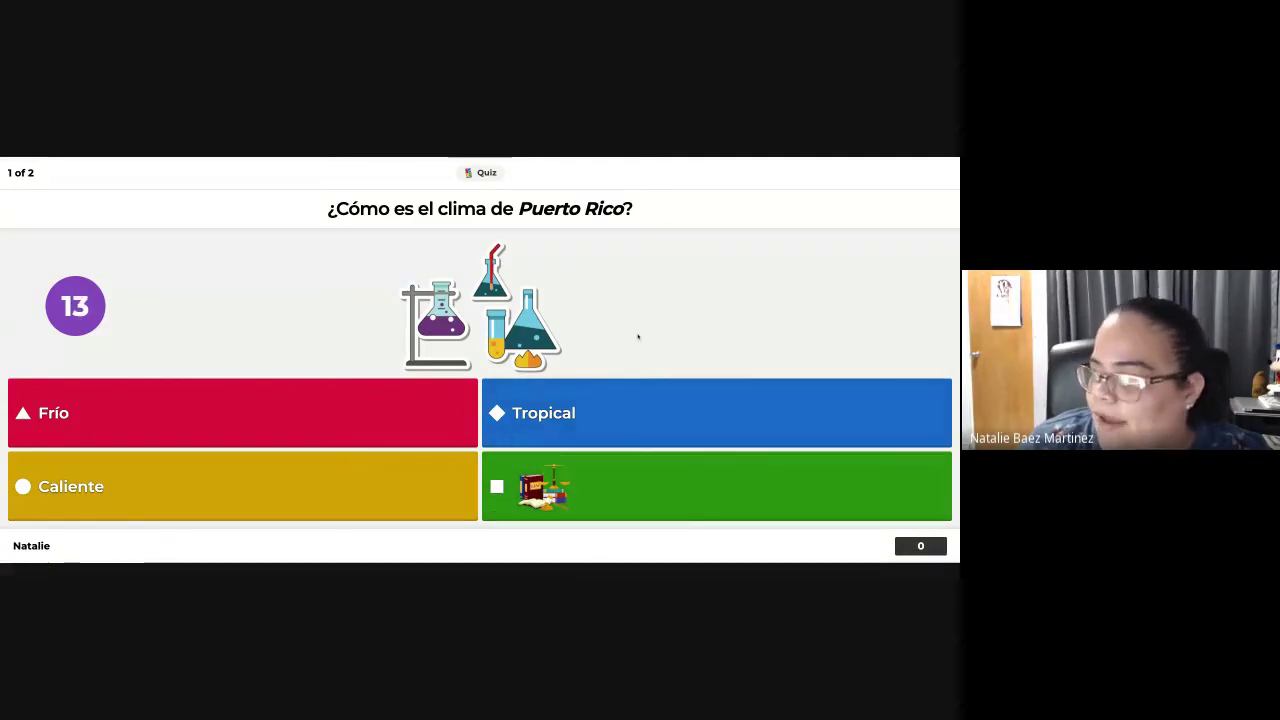
- Answer the Puerto Rico climate question with Tropical as the player, and end the live game from the host screen
left_click(629, 416)
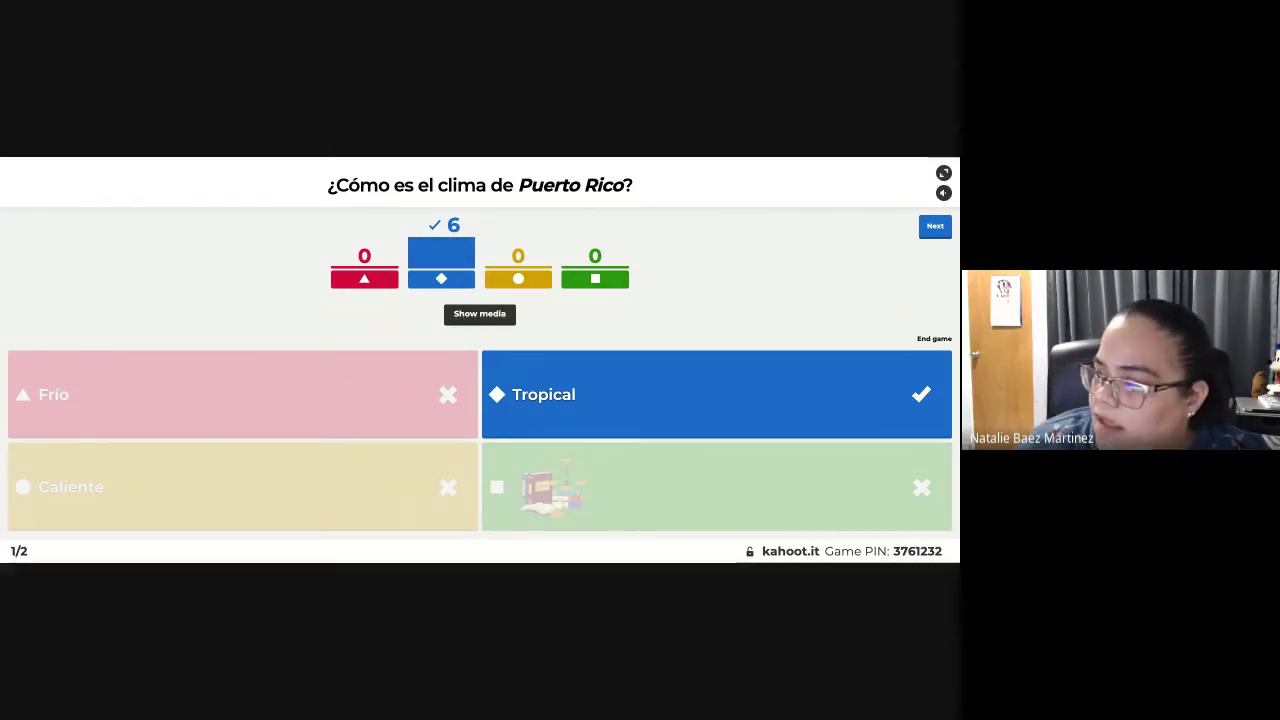
key("alt+Tab")
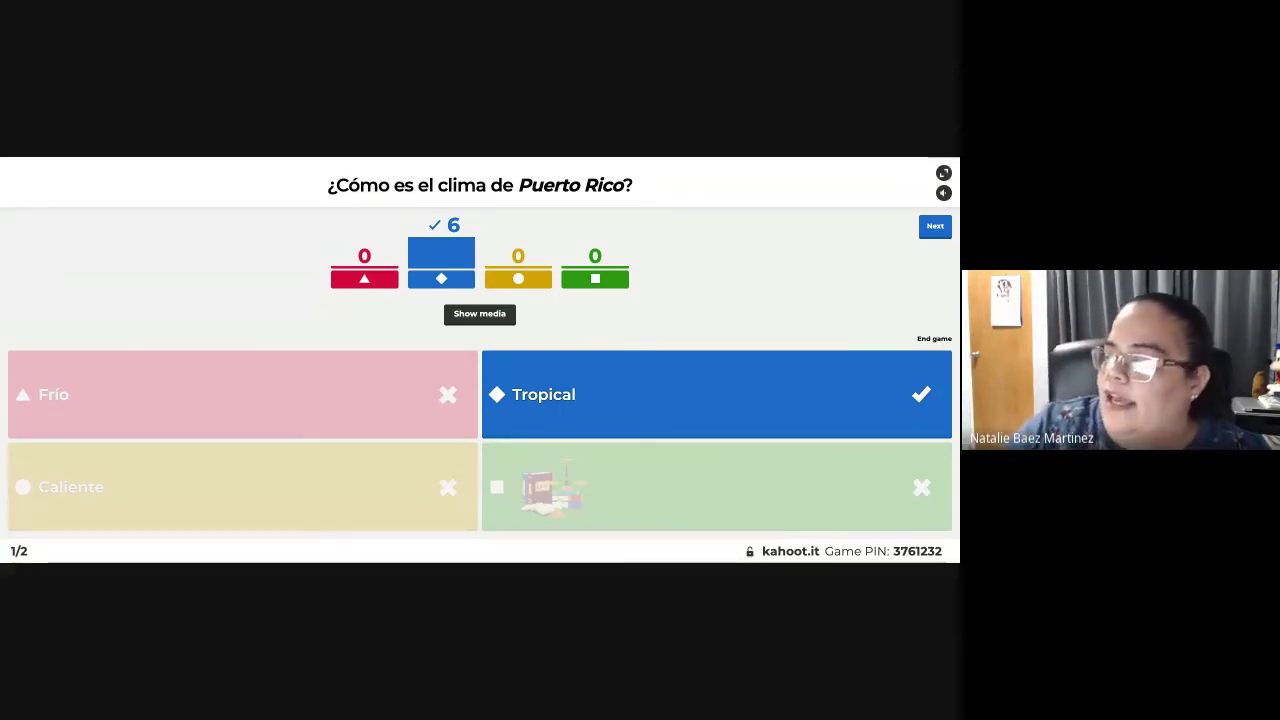
left_click(927, 344)
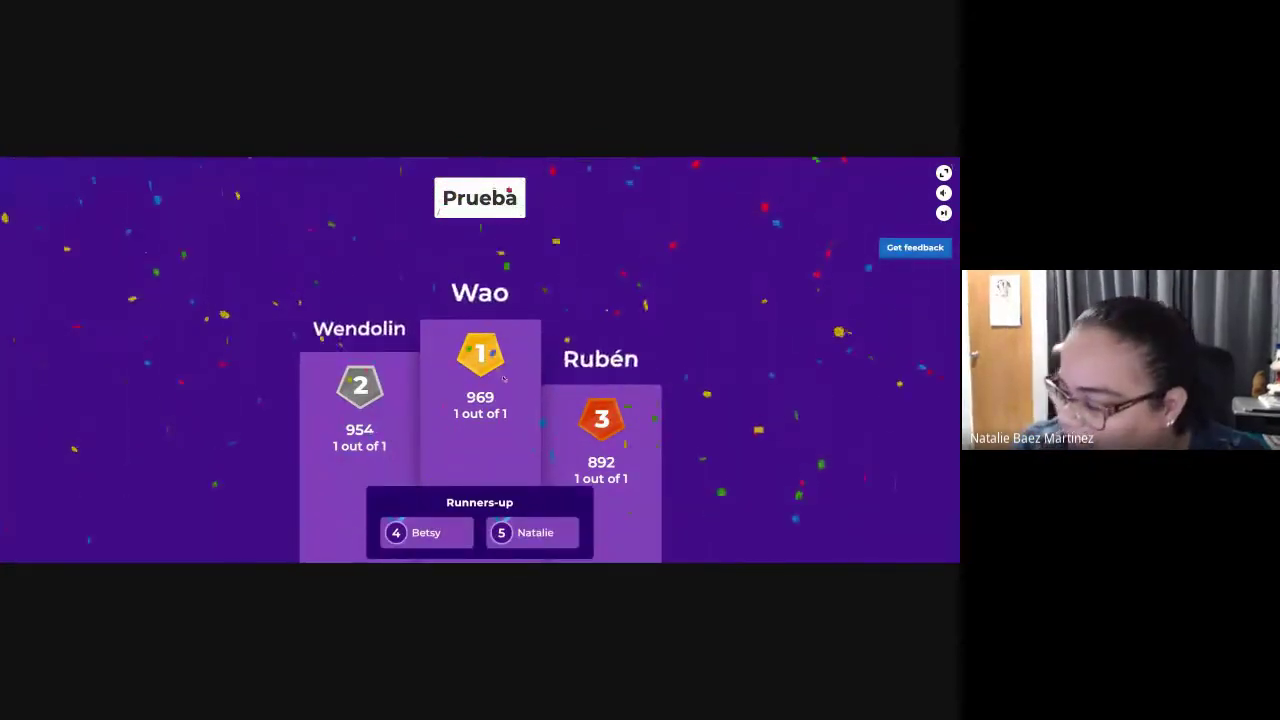
- Close the player page, return to the Prueba podium, and open the finished game's full report
left_click(481, 536)
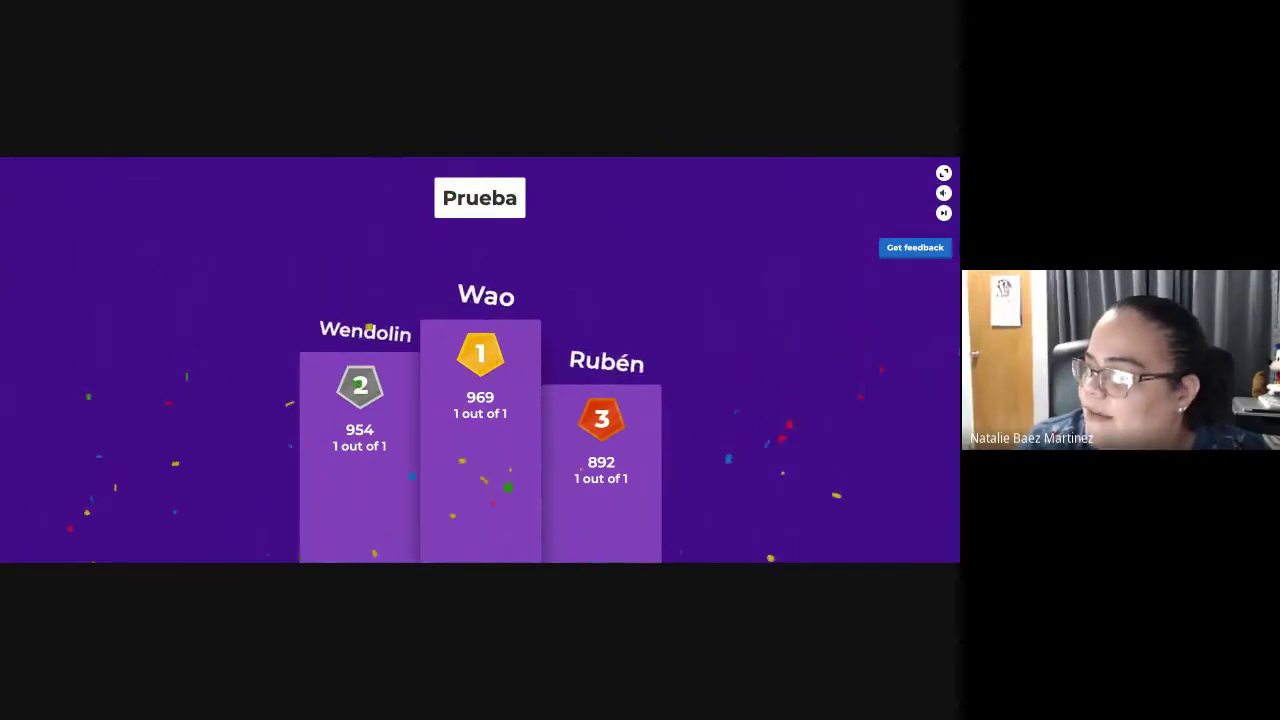
key("ctrl+w")
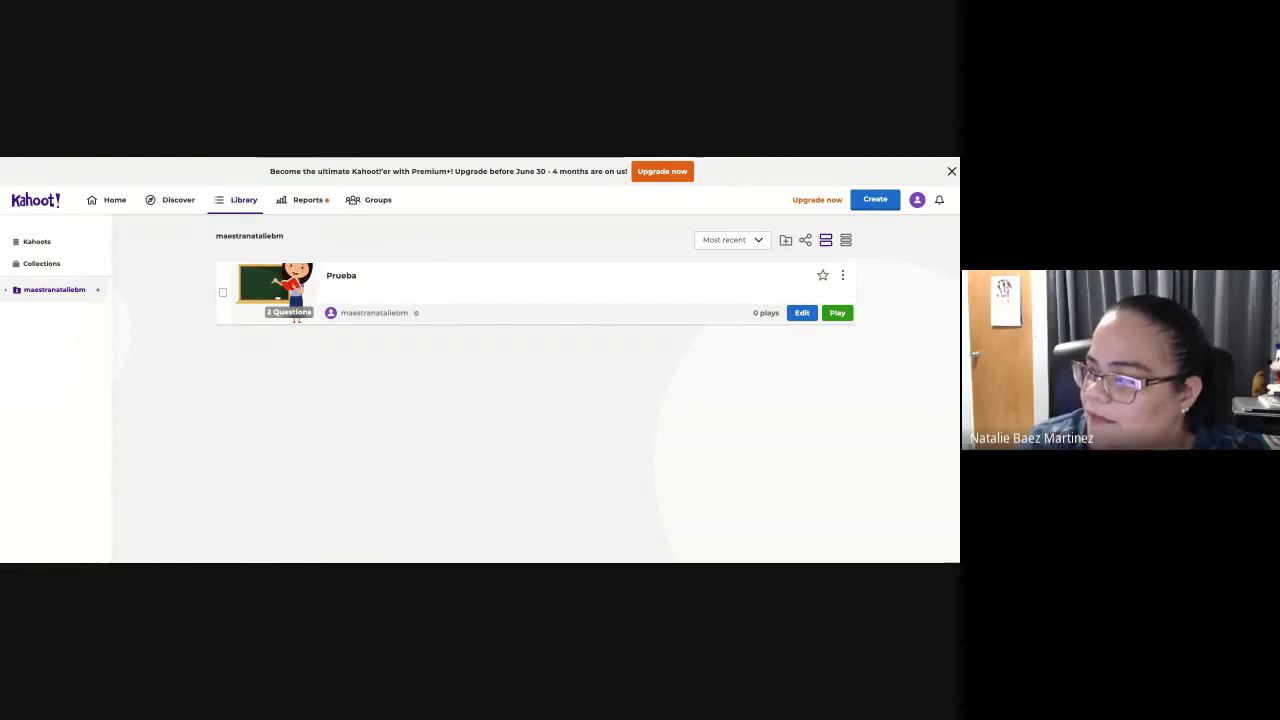
key("ctrl+Tab")
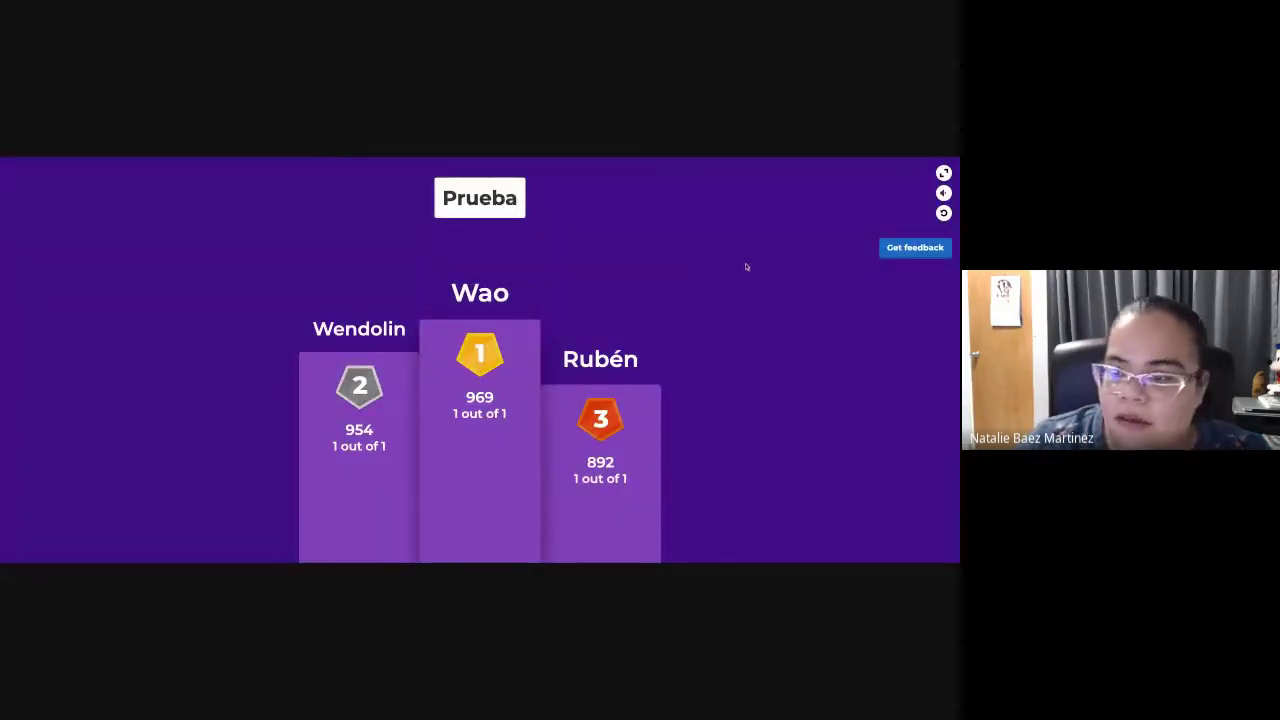
left_click(906, 255)
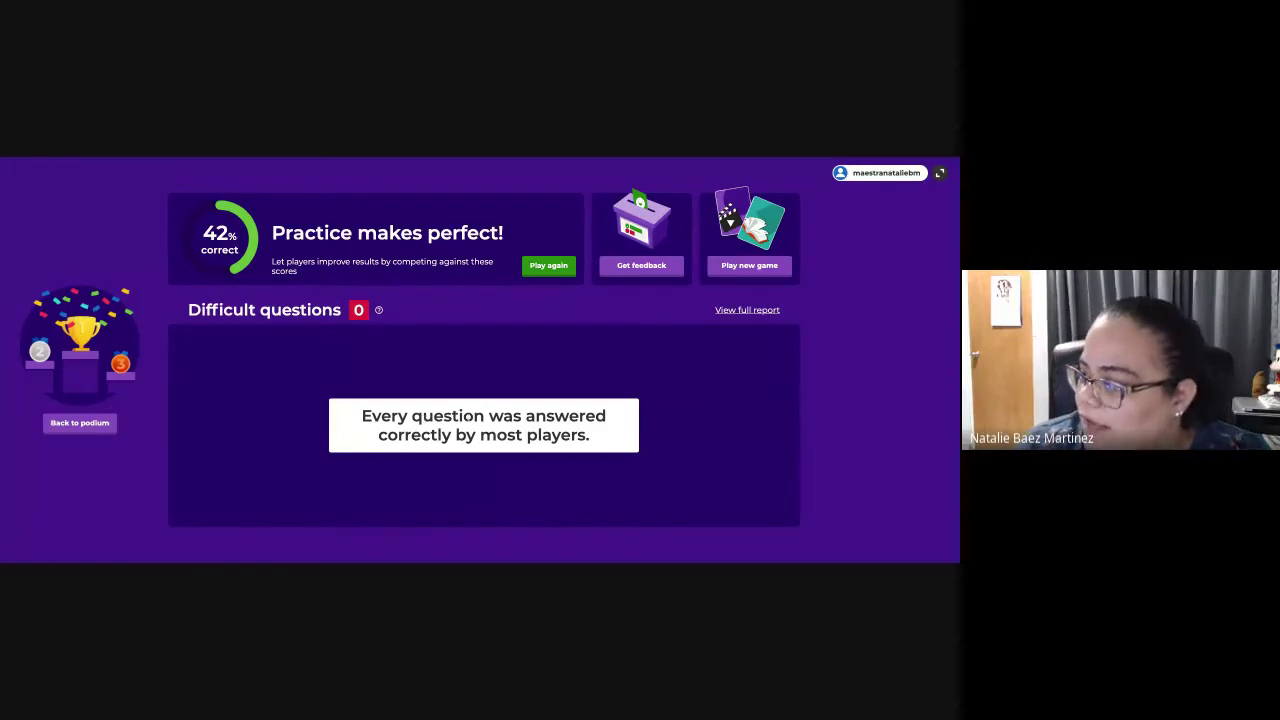
left_click(745, 310)
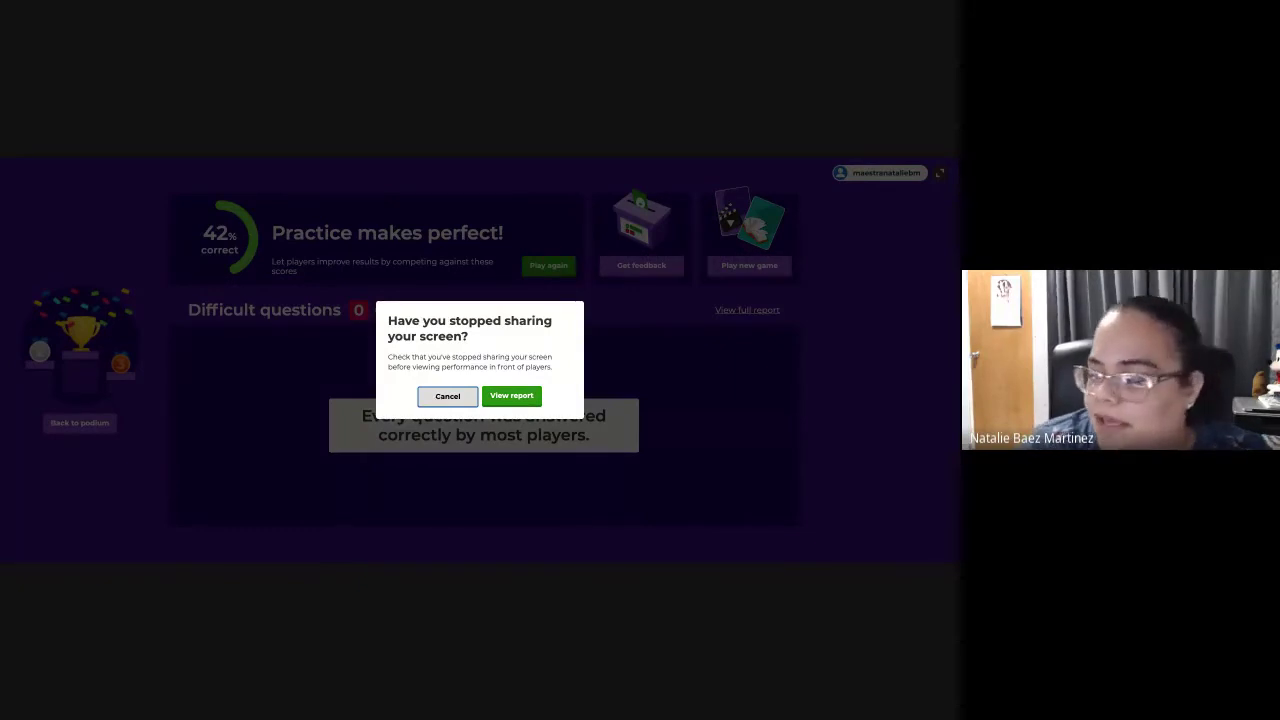
left_click(509, 396)
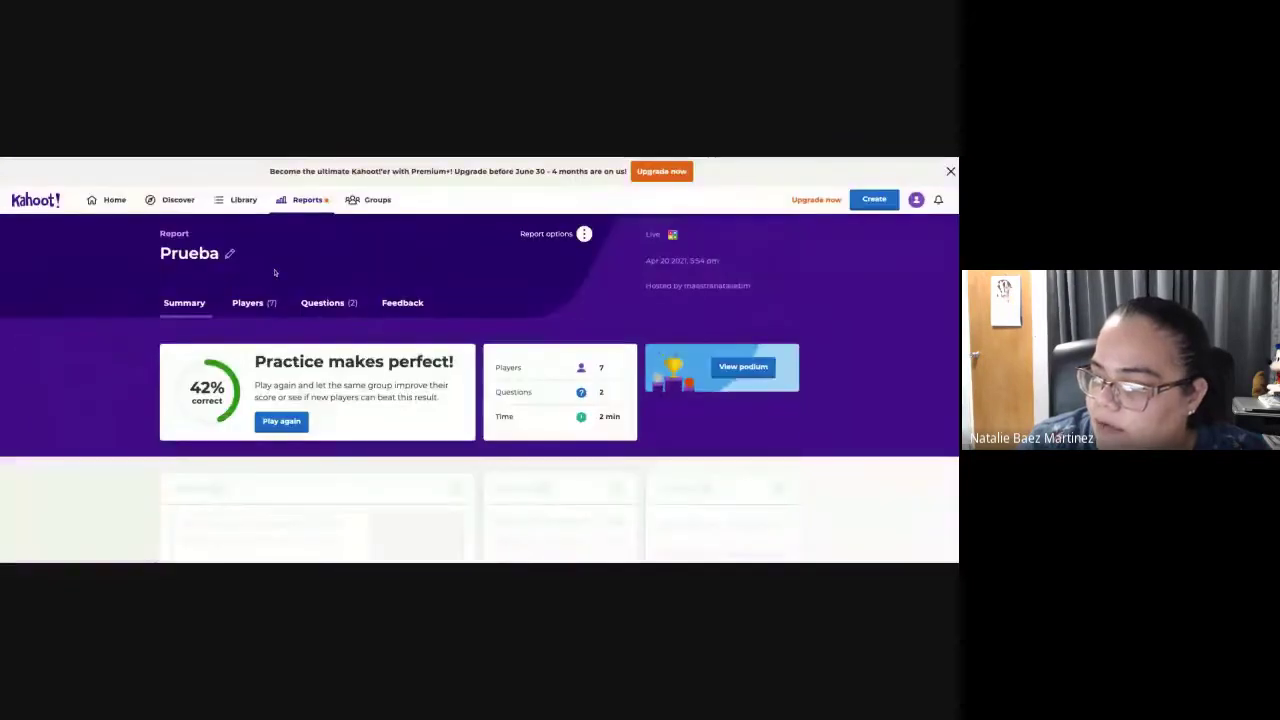
- Examine the Prueba report's summary, the players who didn't finish, the question results and the full player ranking
scroll(345, 388, "down", 2)
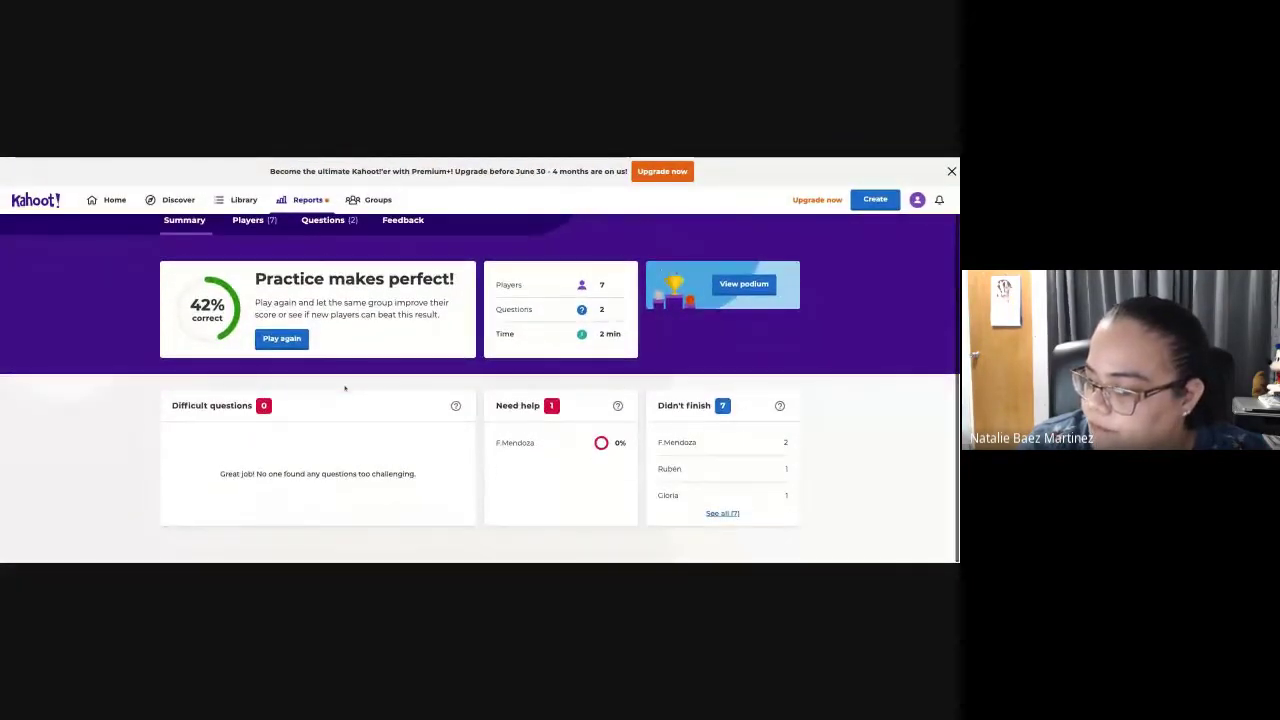
left_click(722, 513)
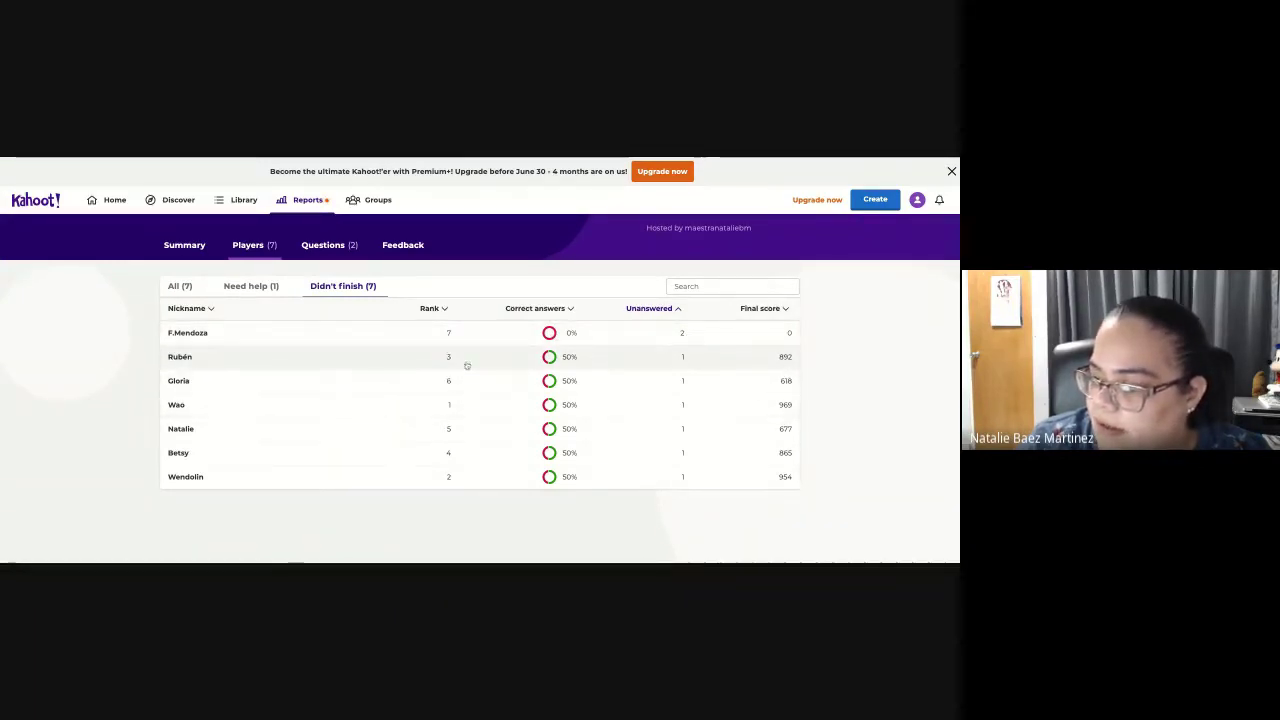
left_click(185, 245)
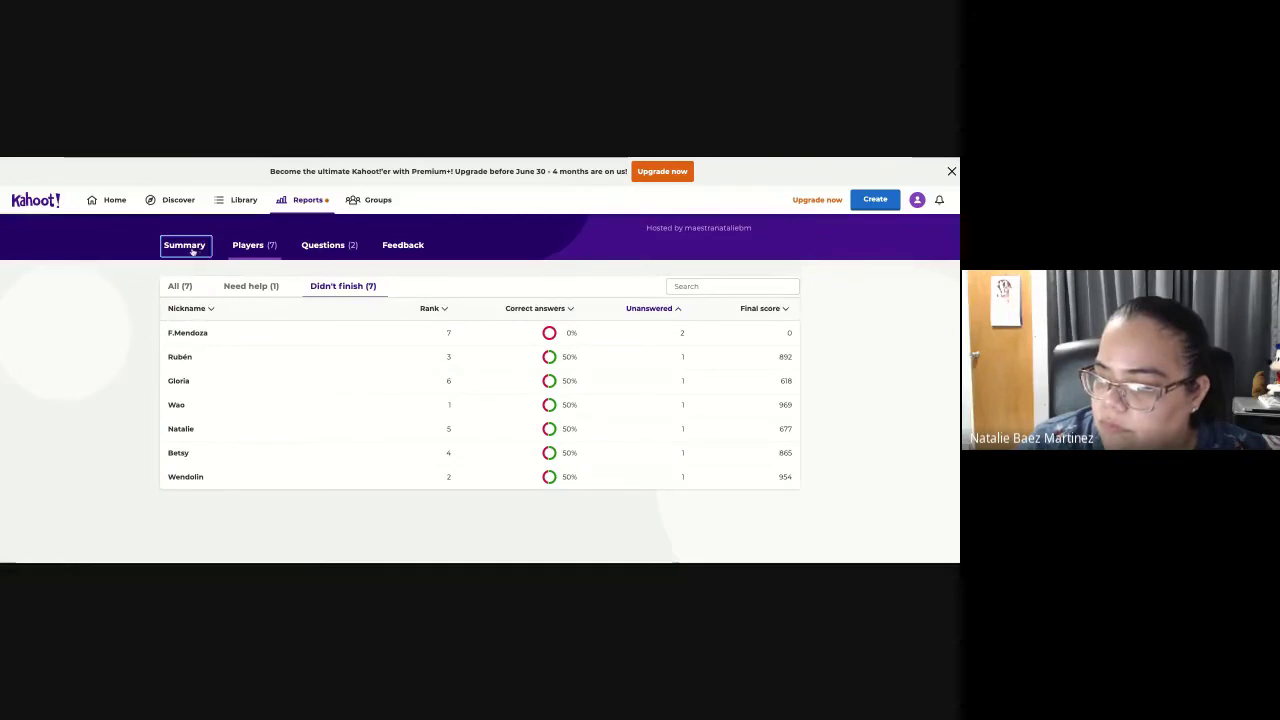
scroll(280, 310, "down", 1)
scroll(298, 337, "up", 1)
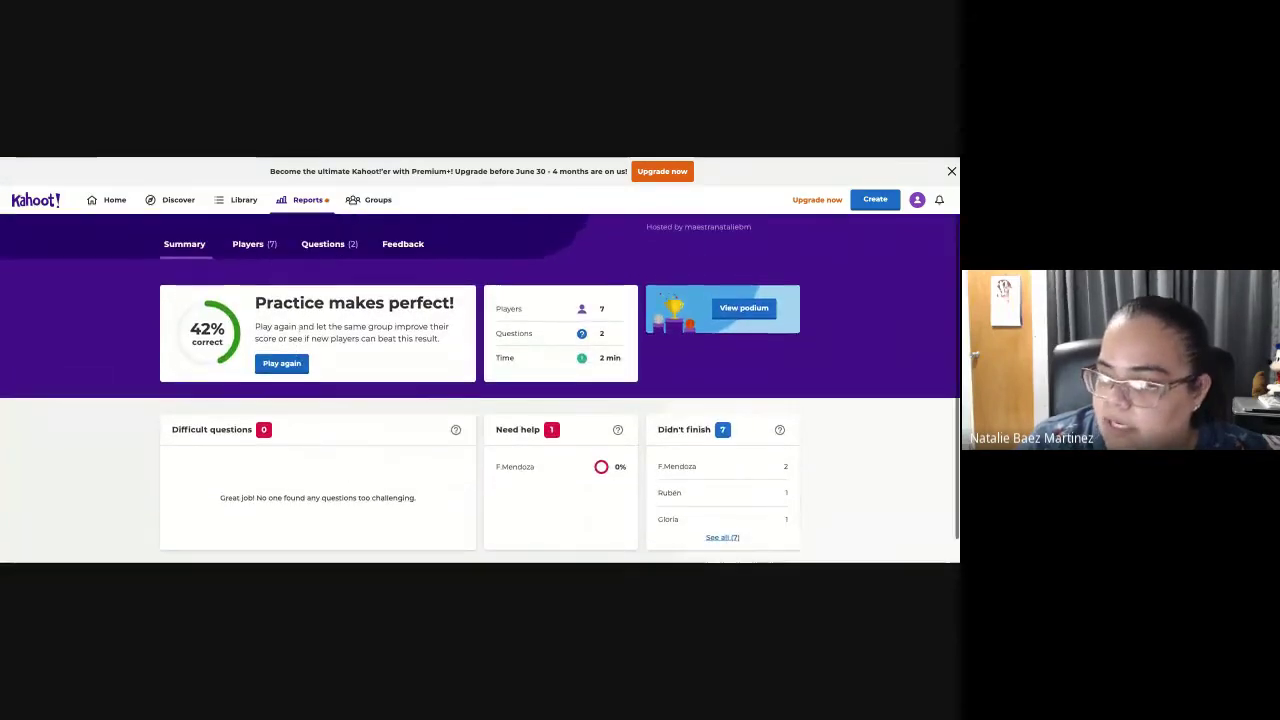
left_click(311, 251)
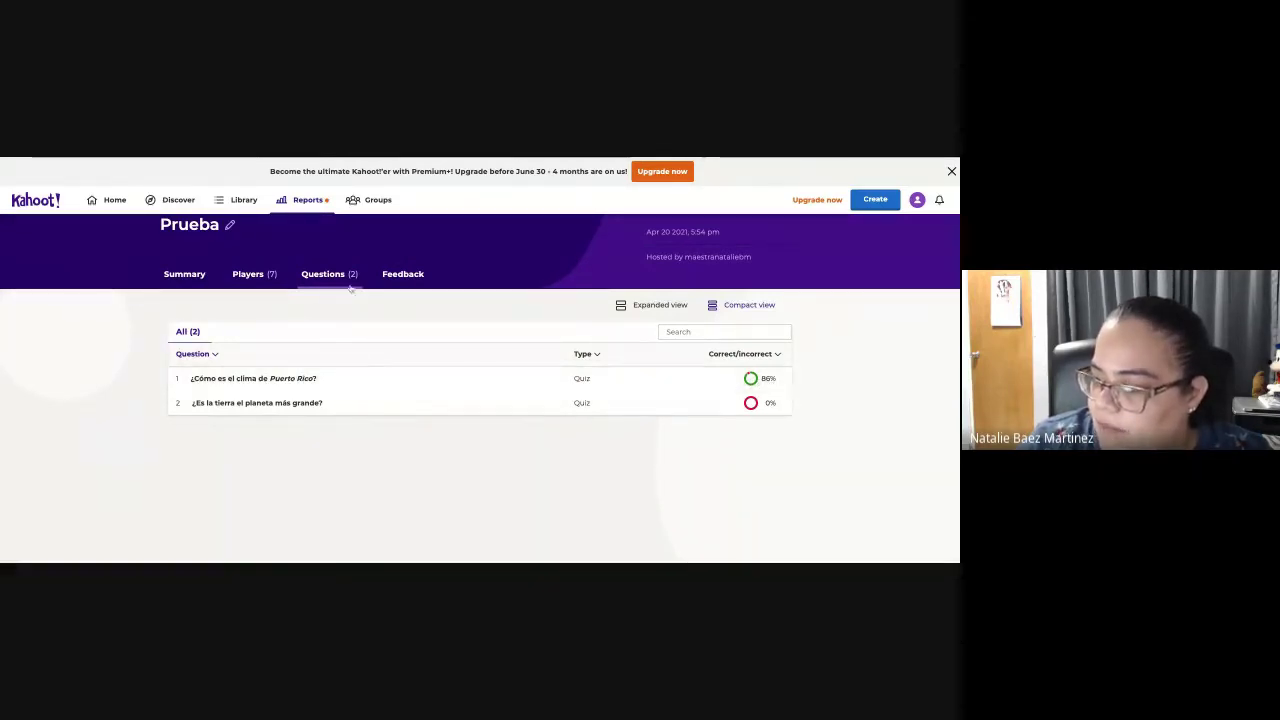
left_click(245, 275)
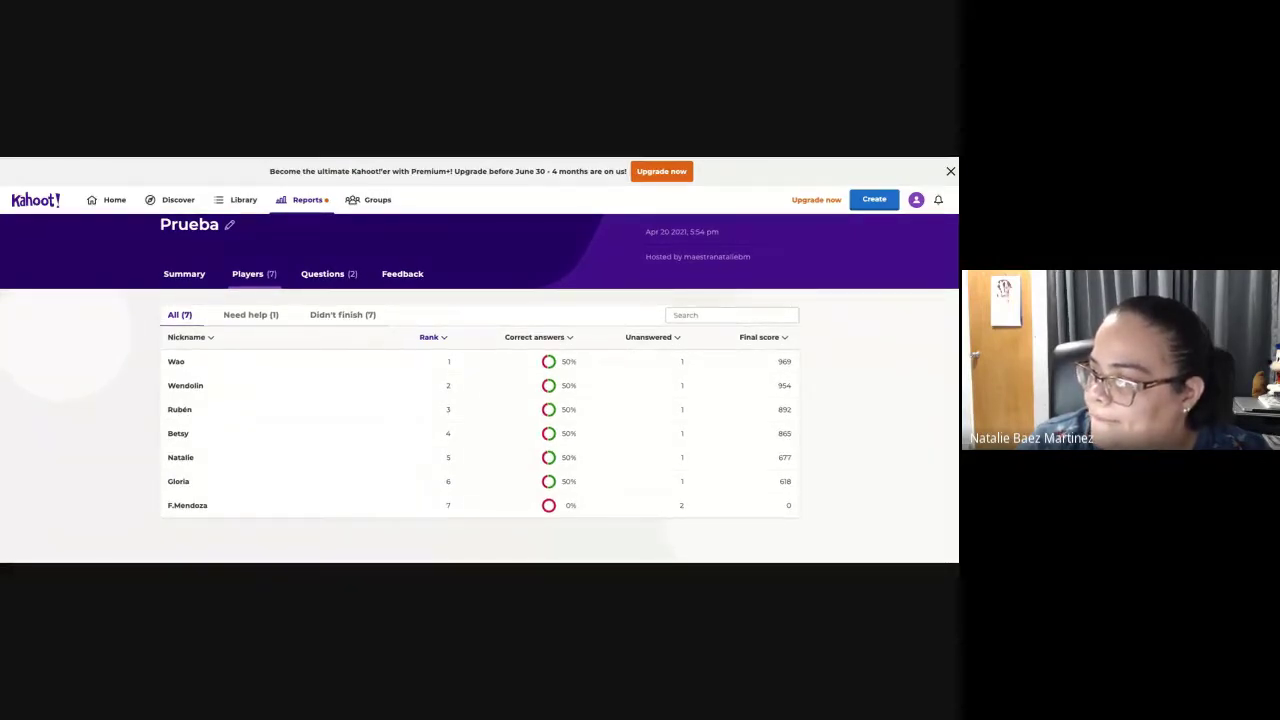
- Switch to the teacher's other Kahoot! account and open the kahoot "¿En qué cuento ocurrió?" from its library
left_click(243, 199)
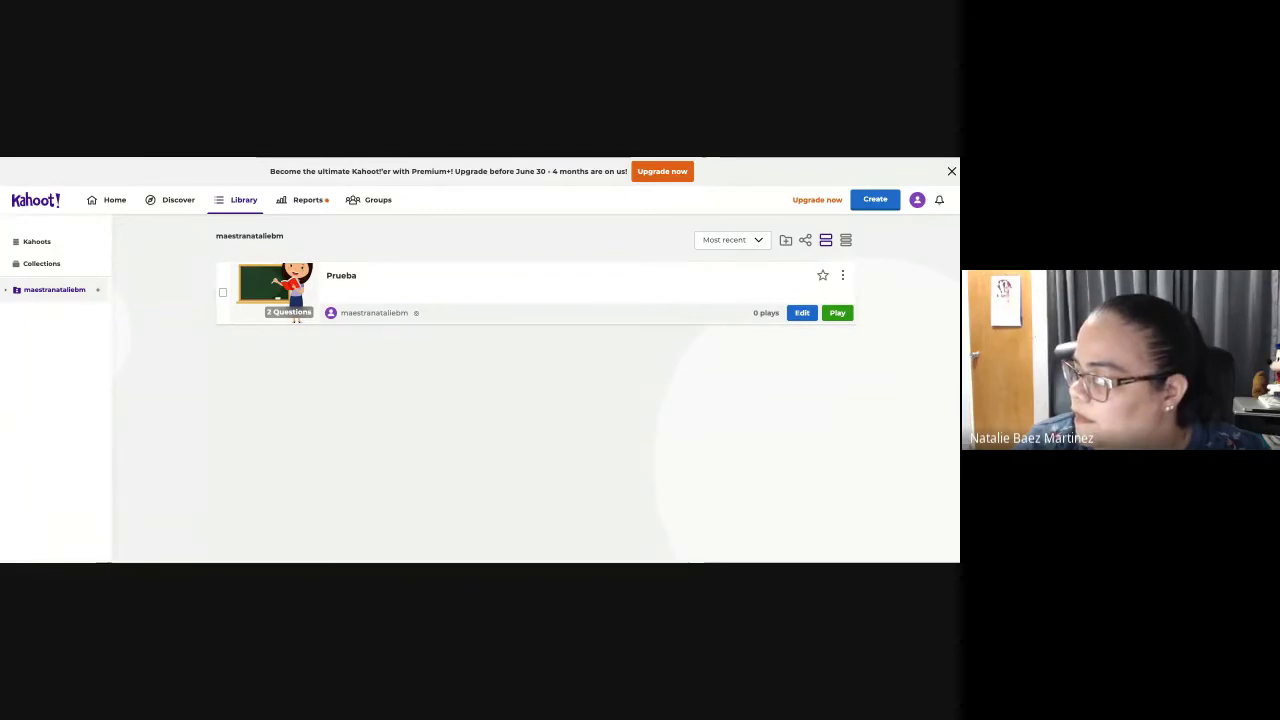
key("alt+Tab")
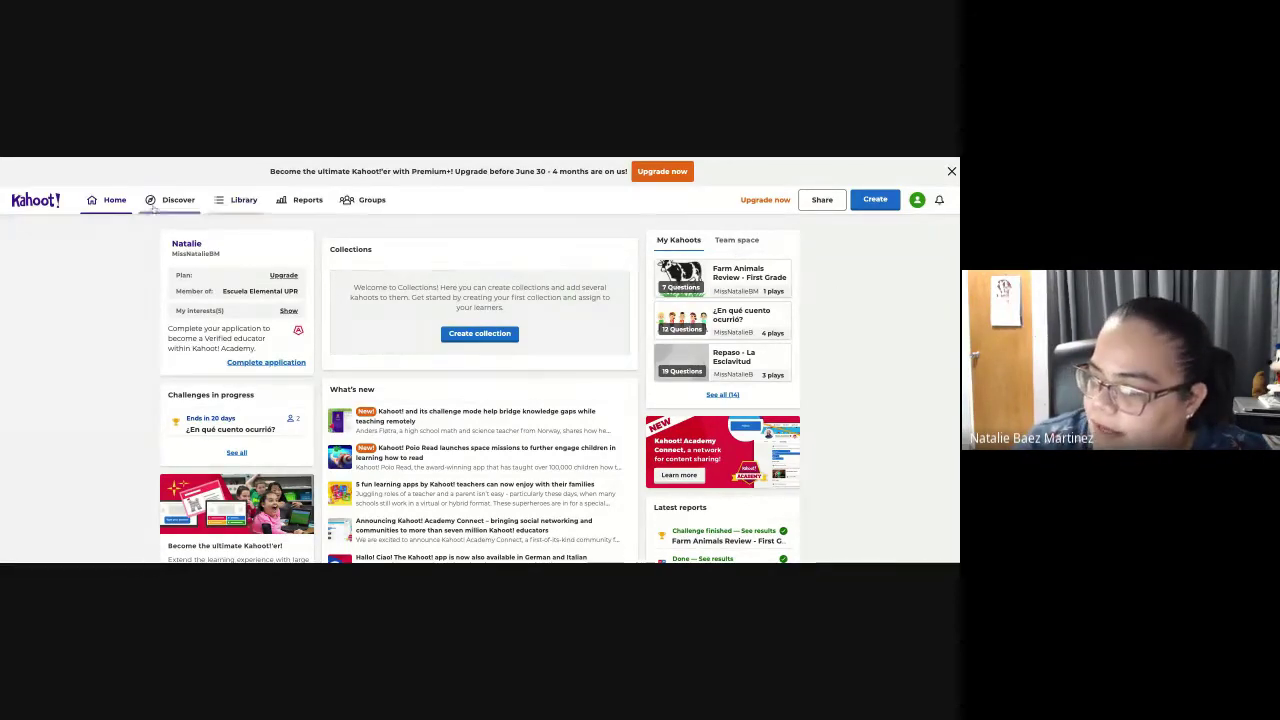
left_click(243, 200)
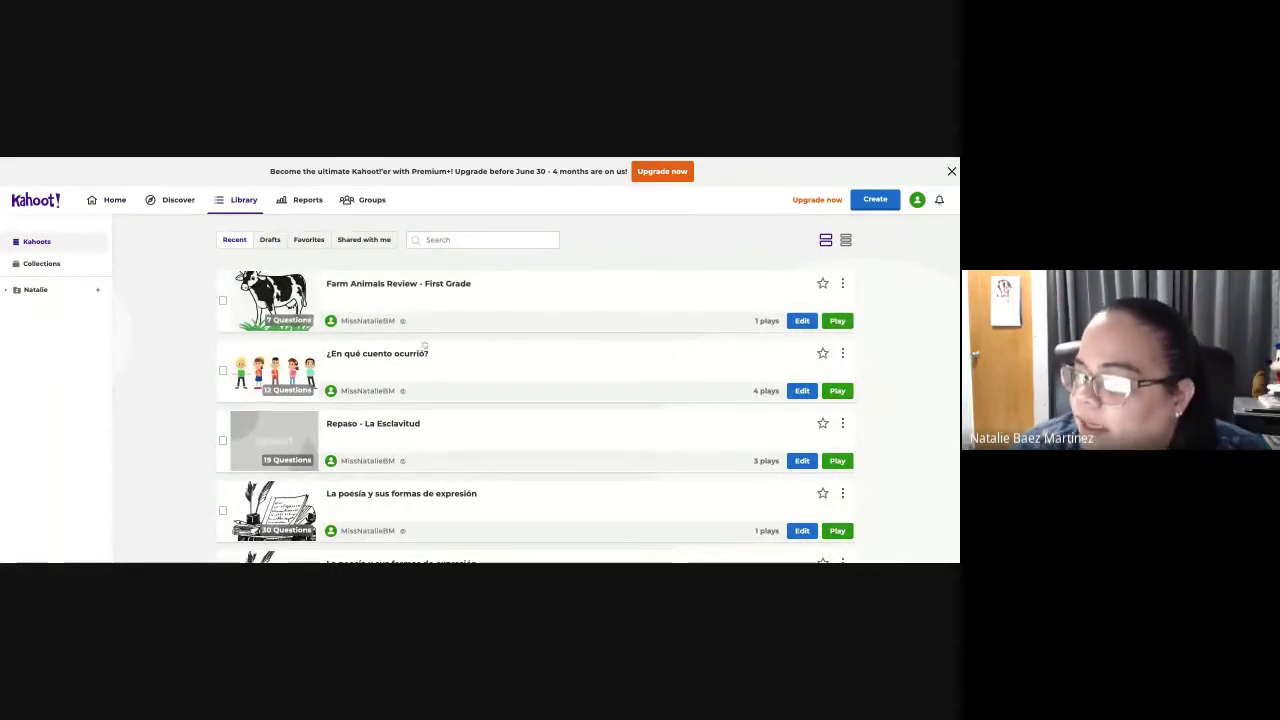
left_click(450, 370)
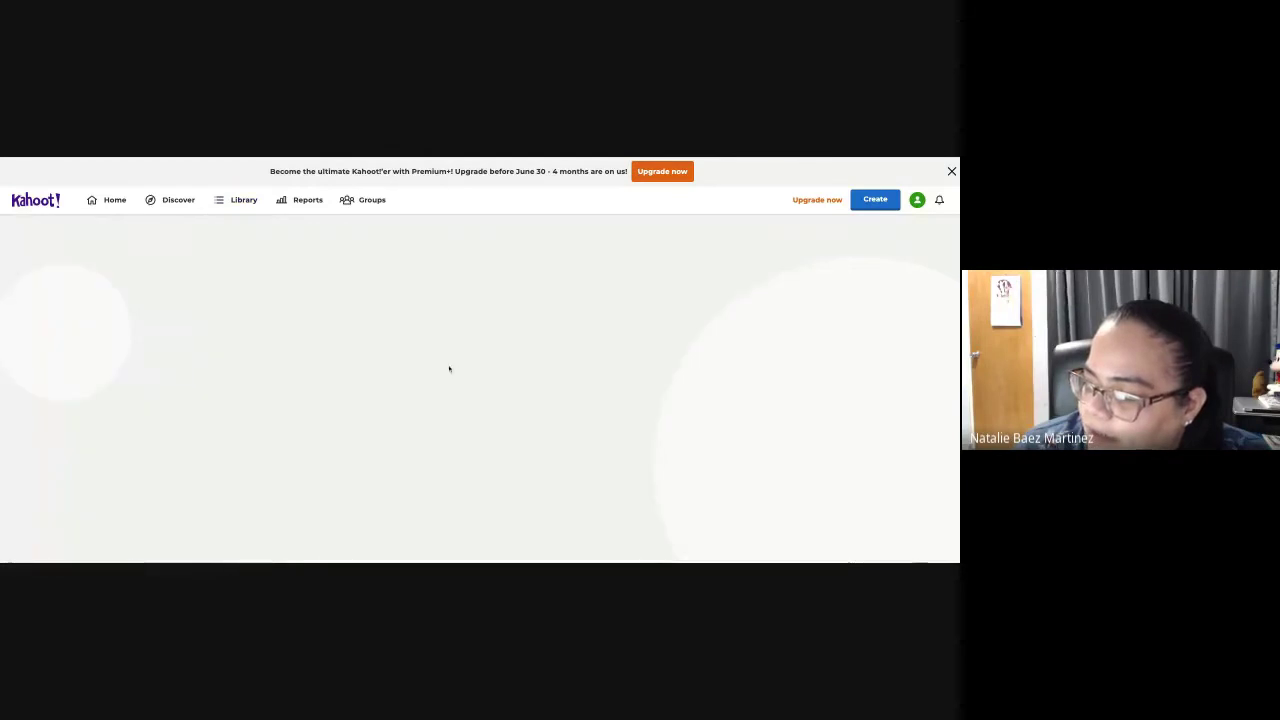
scroll(196, 391, "down", 2)
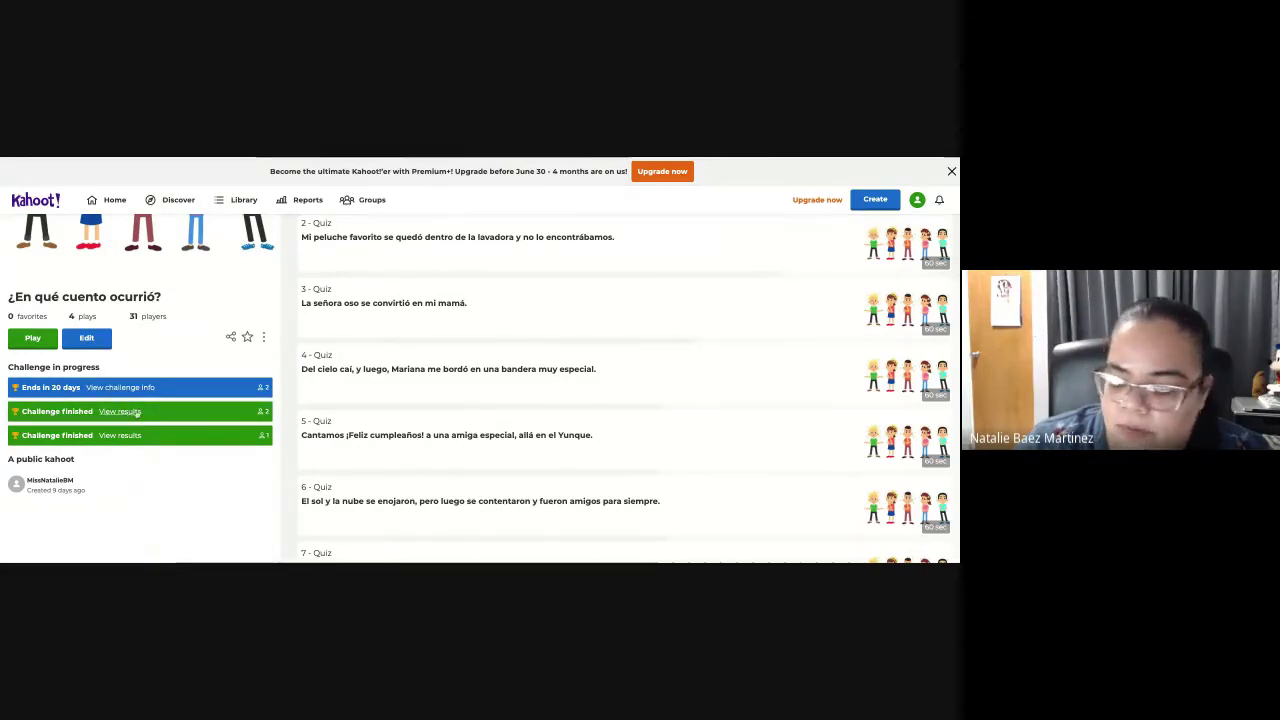
scroll(175, 407, "up", 2)
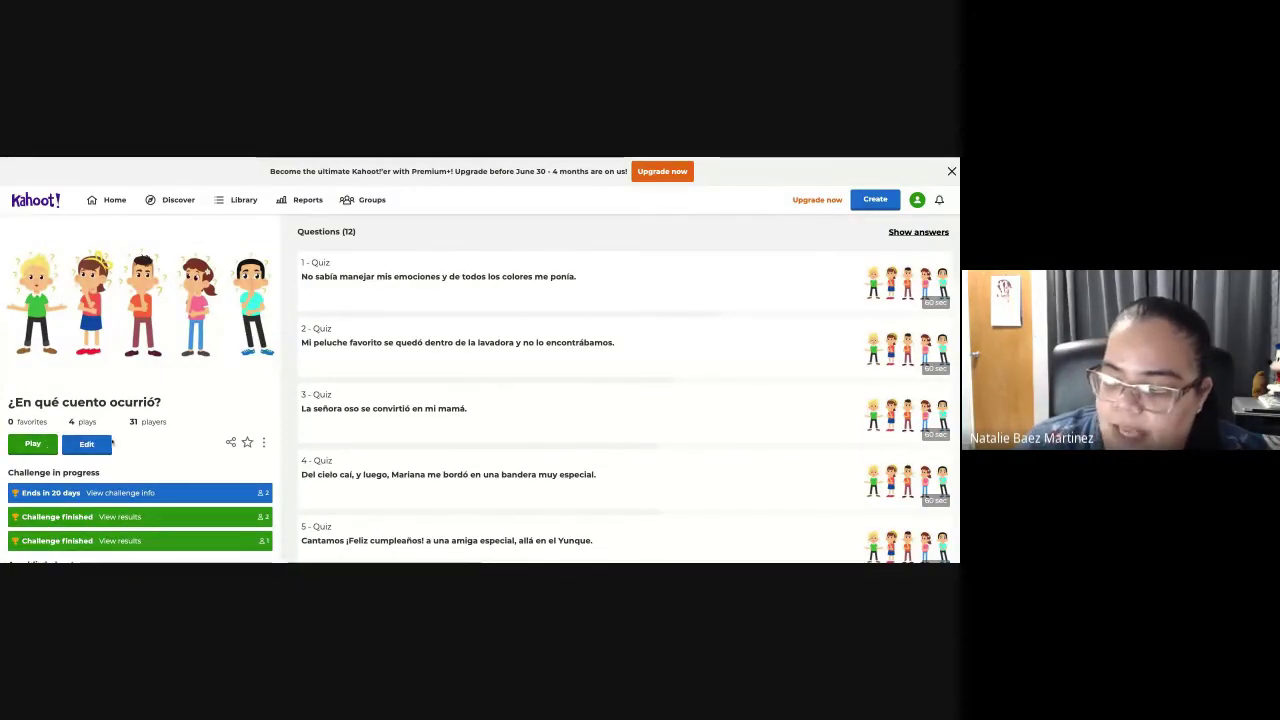
- Assign "¿En qué cuento ocurrió?" as a new self-paced challenge due Sun 9 May at 4:00 PM
left_click(35, 447)
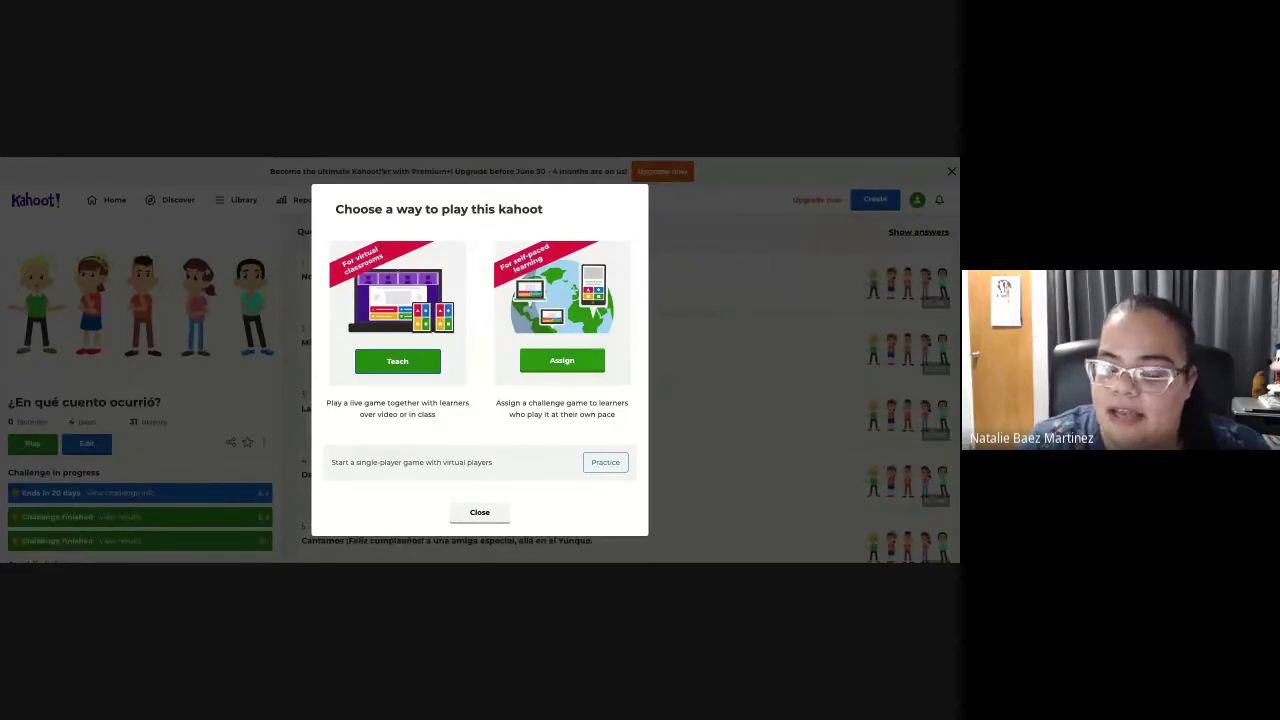
left_click(561, 362)
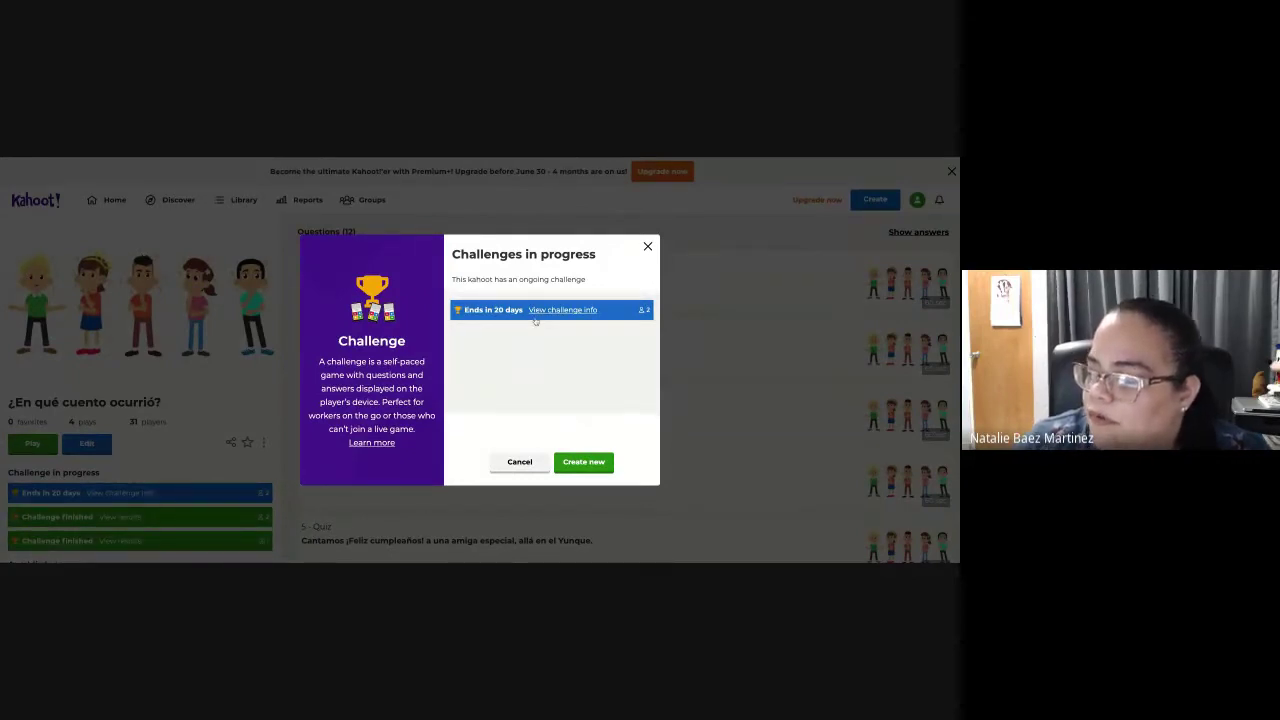
left_click(579, 464)
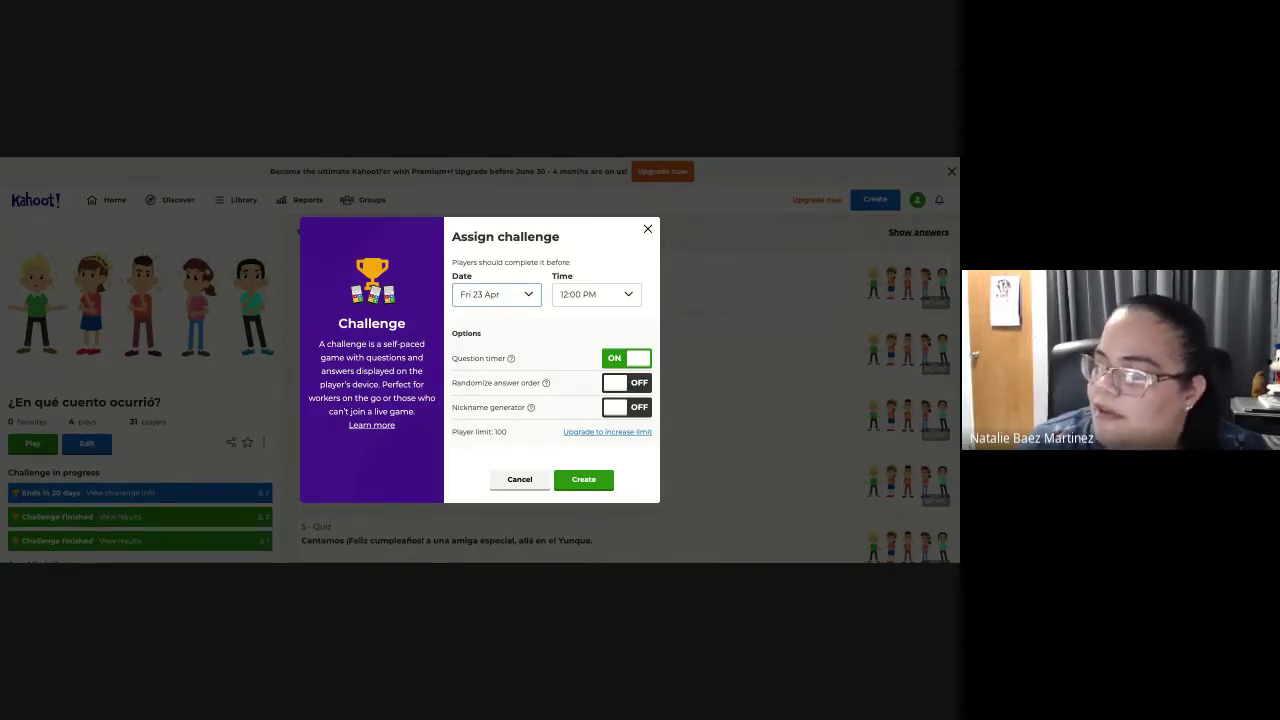
left_click(628, 295)
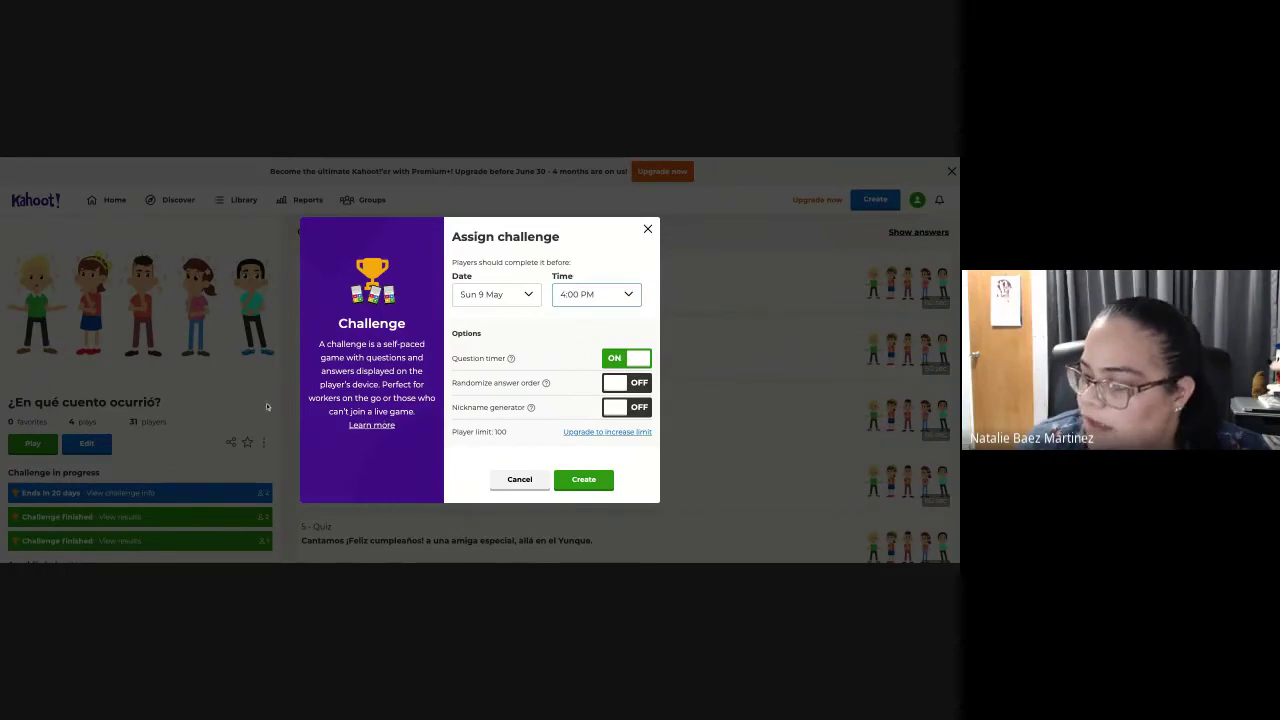
left_click(605, 478)
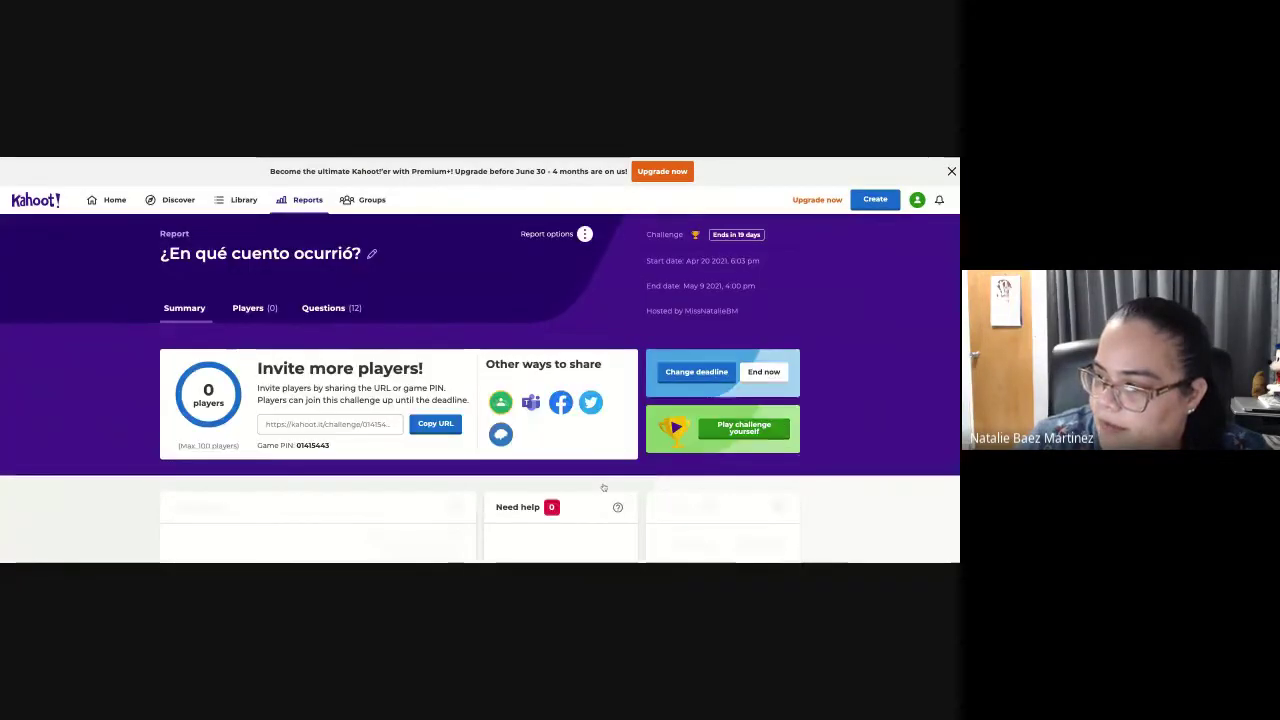
- Copy the new challenge's invitation URL
scroll(477, 449, "down", 1)
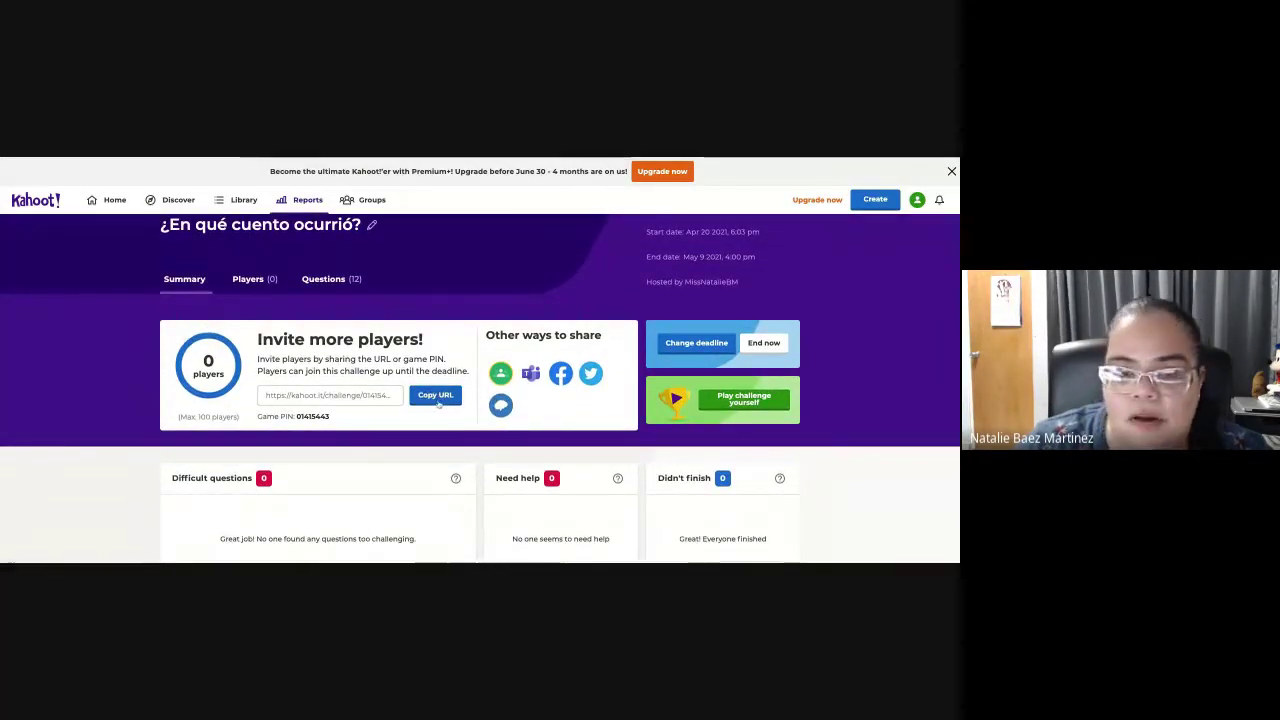
left_click(434, 400)
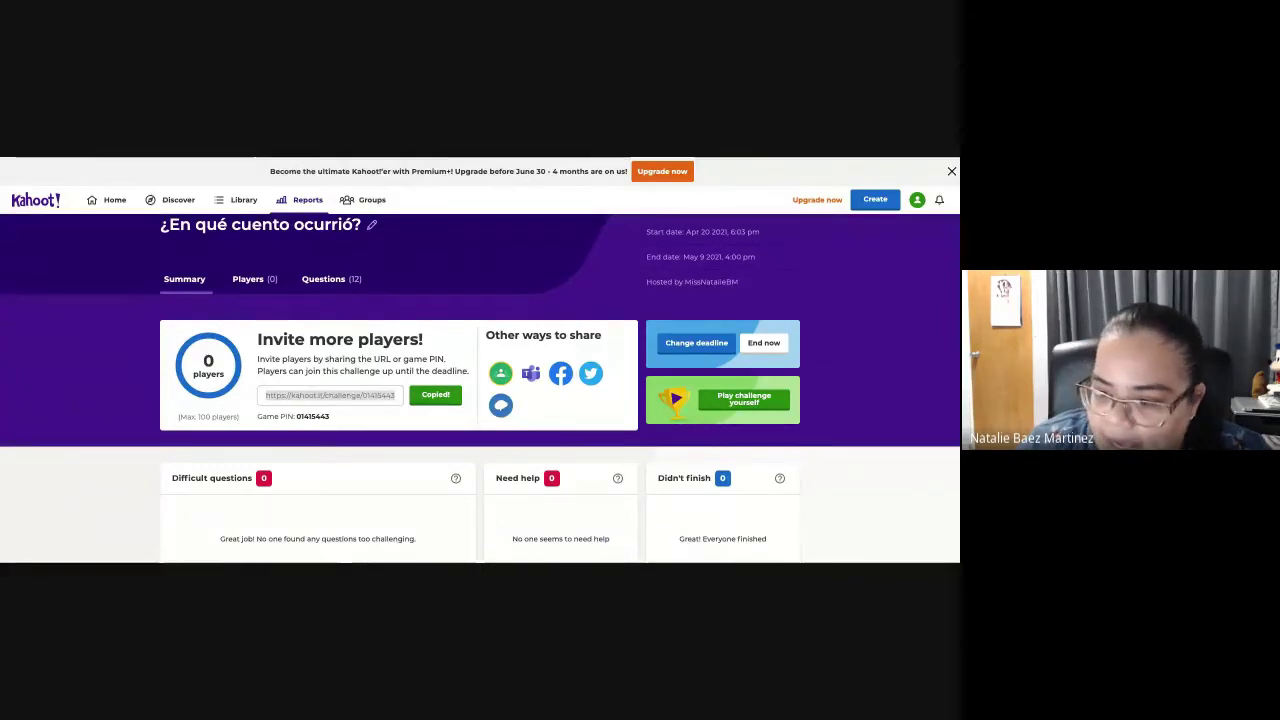
left_click(380, 395)
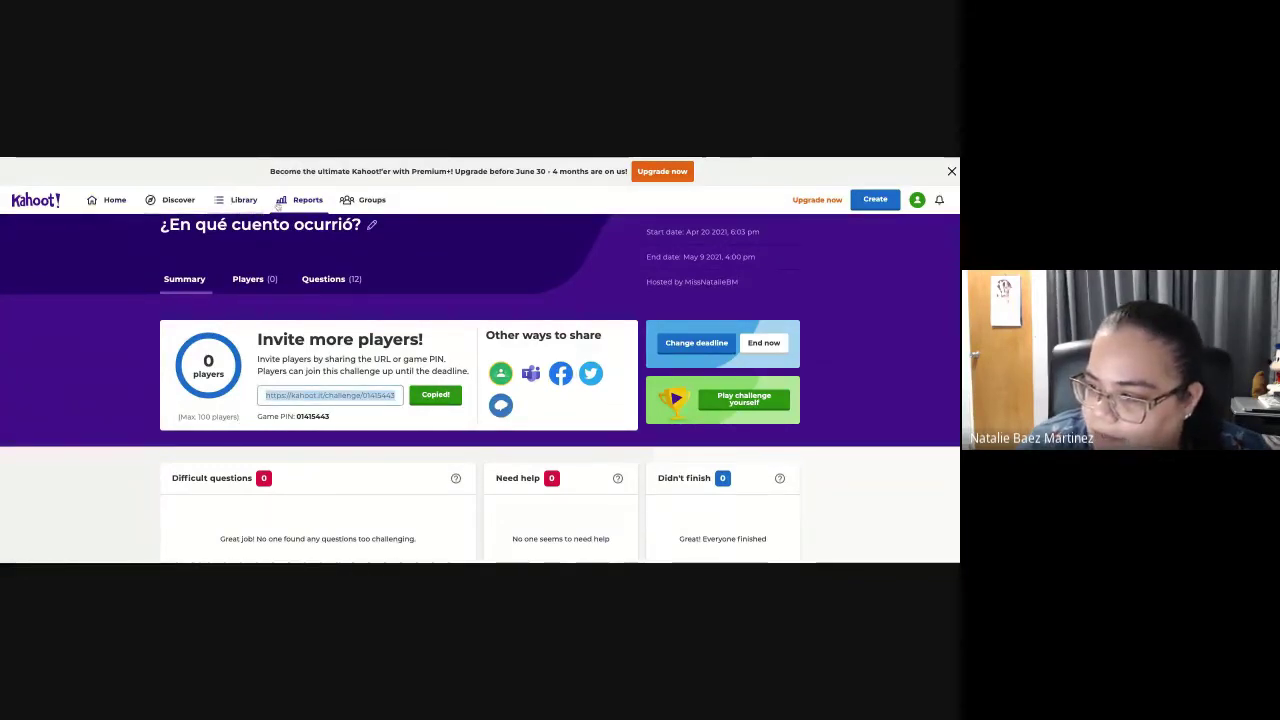
- Reopen "¿En qué cuento ocurrió?" from the library, and submit the teacher's first name as nickname on the challenge's join page
left_click(232, 201)
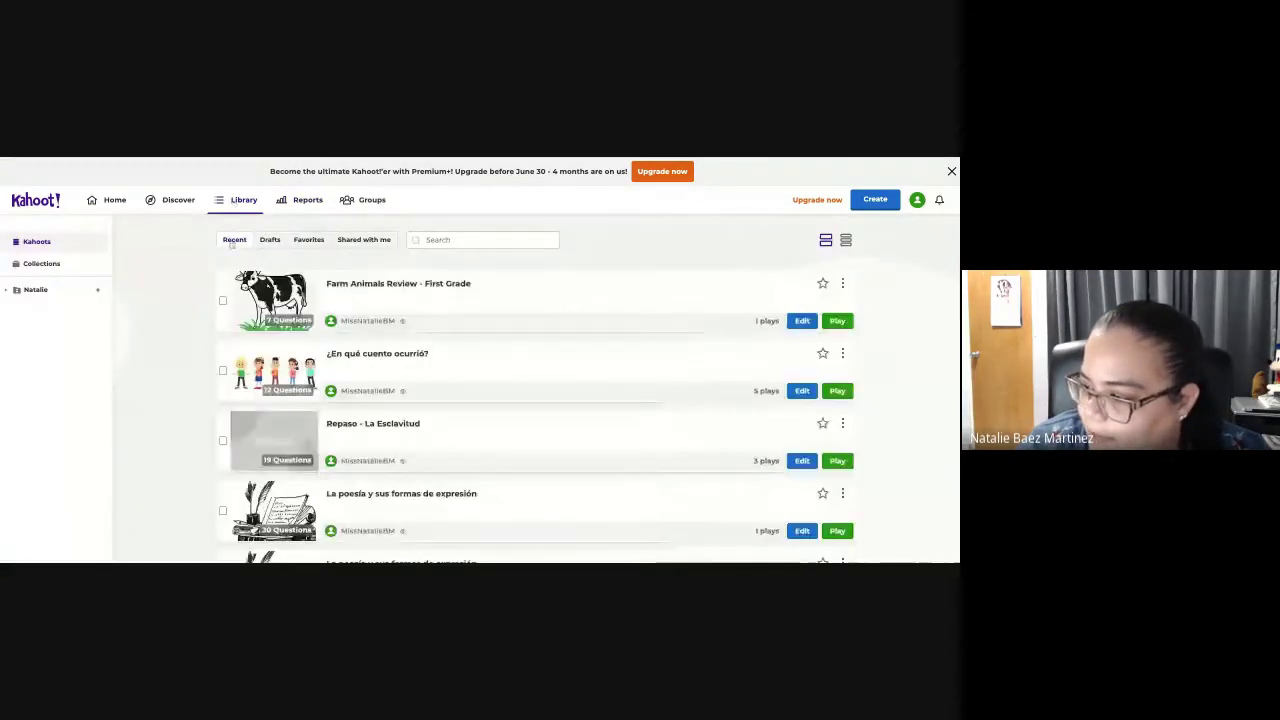
left_click(409, 371)
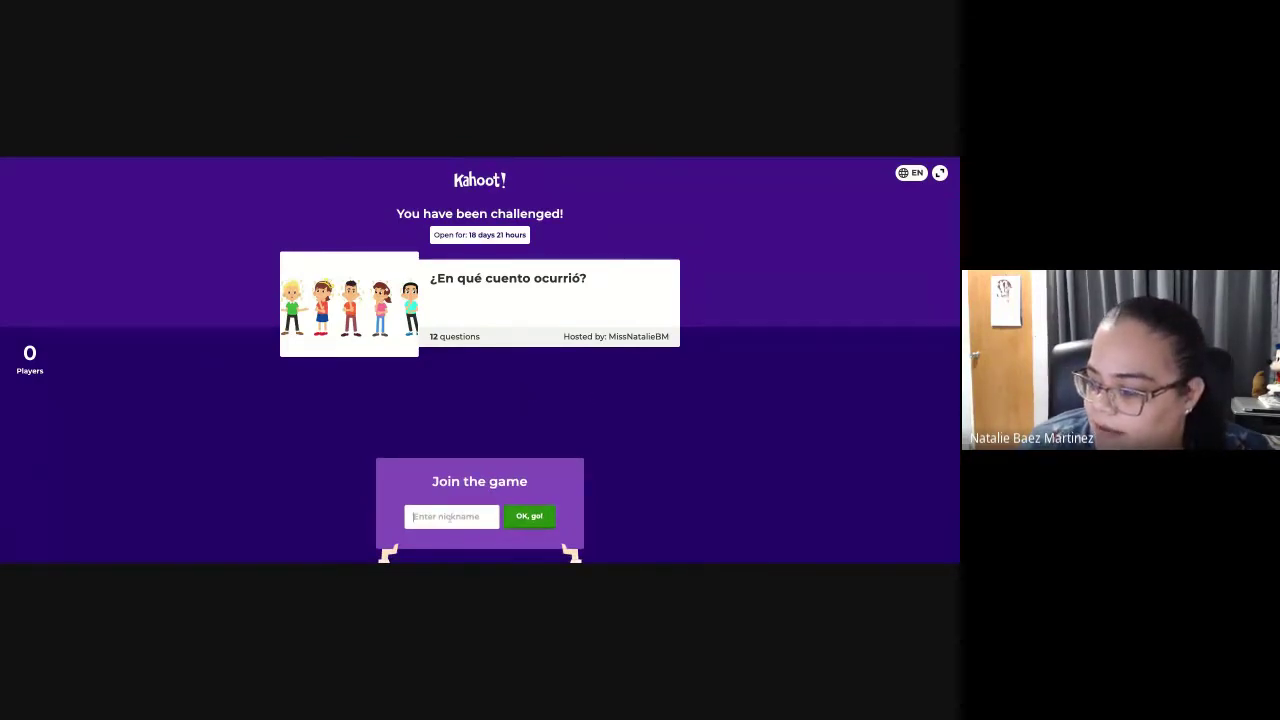
type("Natalie")
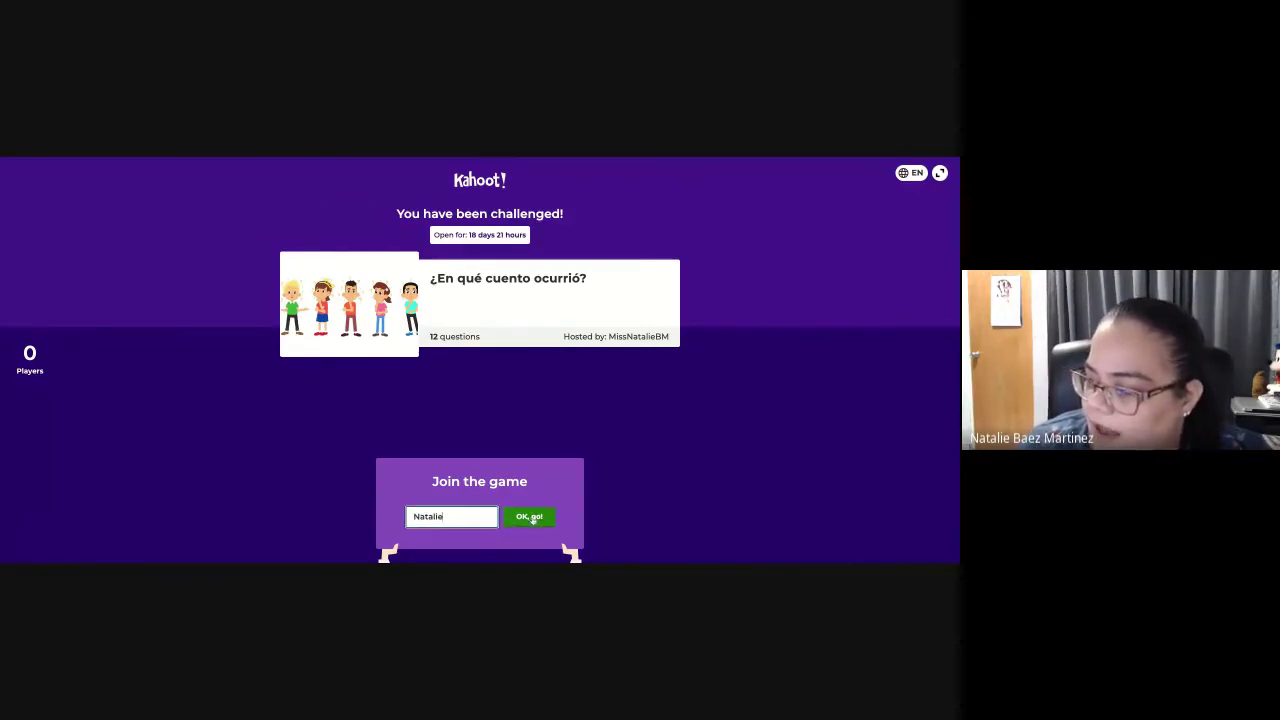
left_click(533, 520)
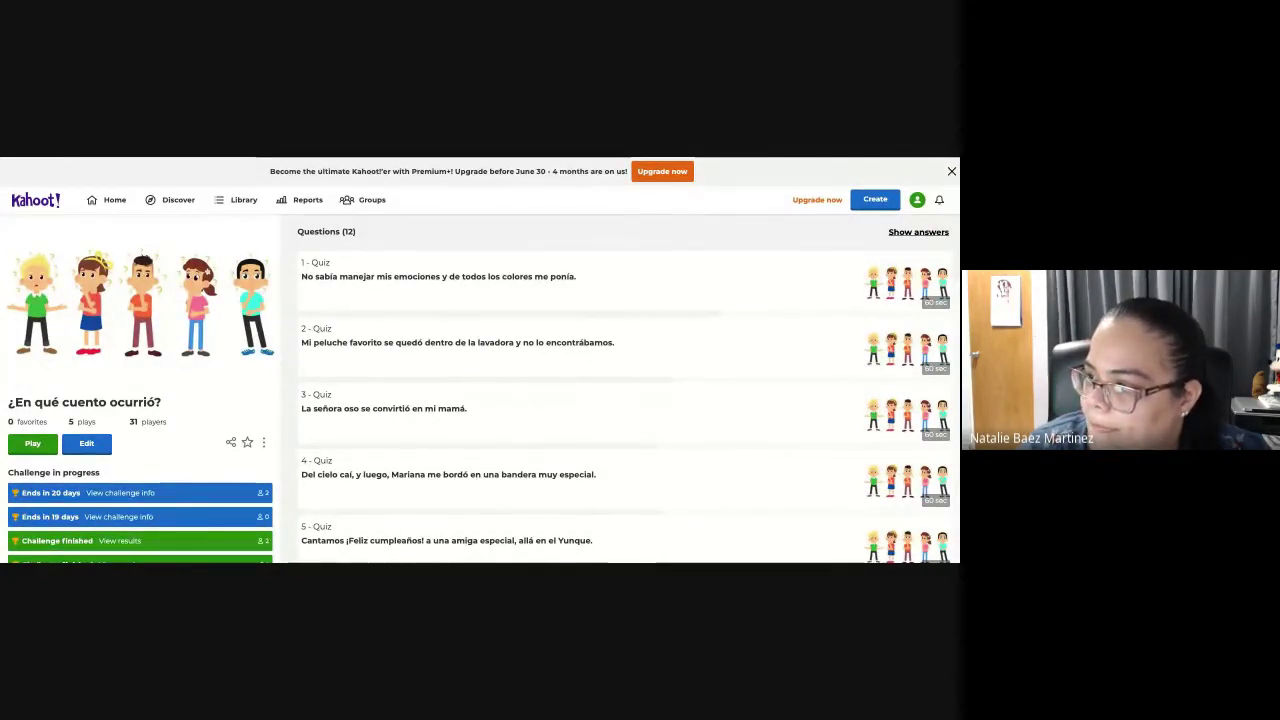
- View the sharing options for "¿En qué cuento ocurrió?" and close them
left_click(229, 443)
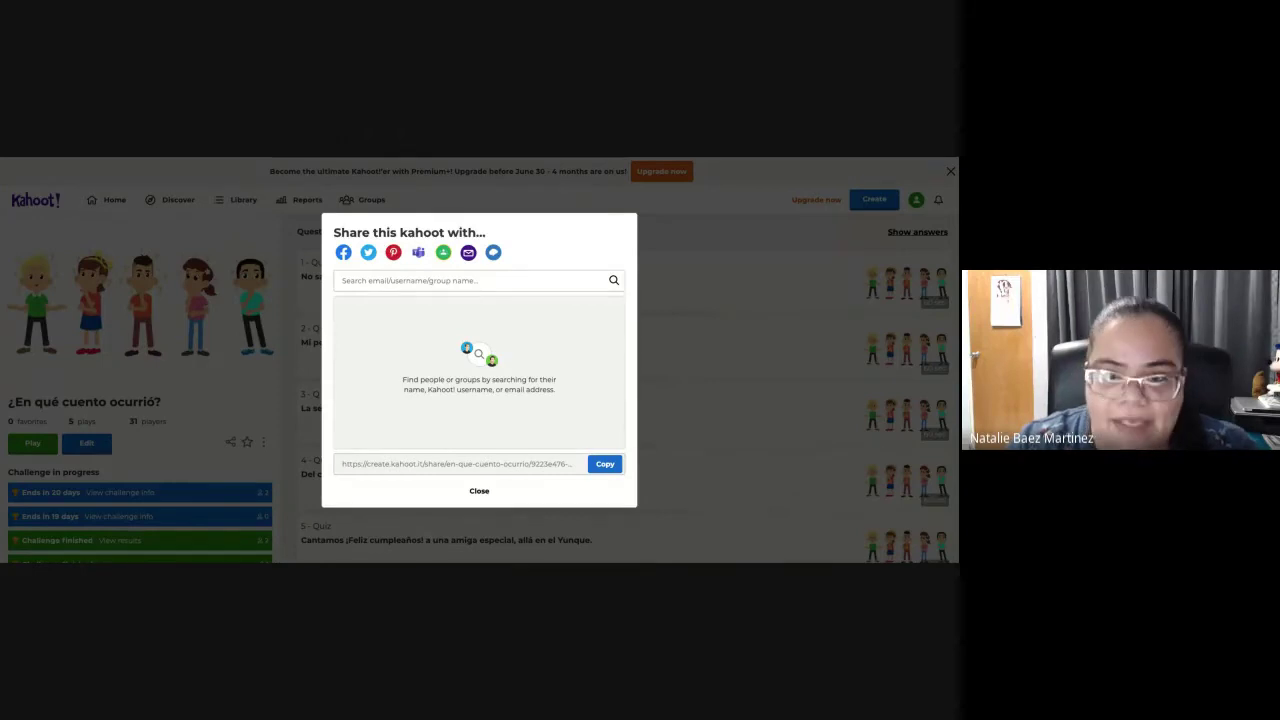
left_click(479, 492)
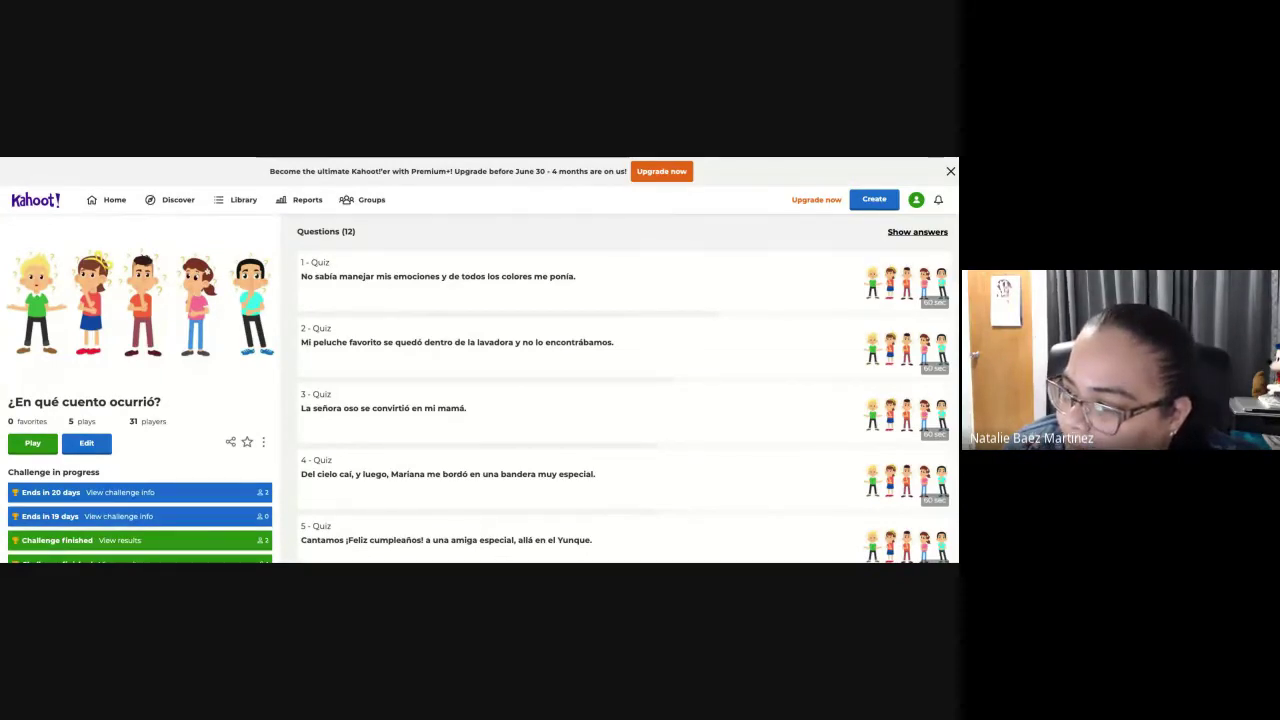
- Switch to the slide presentation and advance to the Quizizz slide
key("alt+Tab")
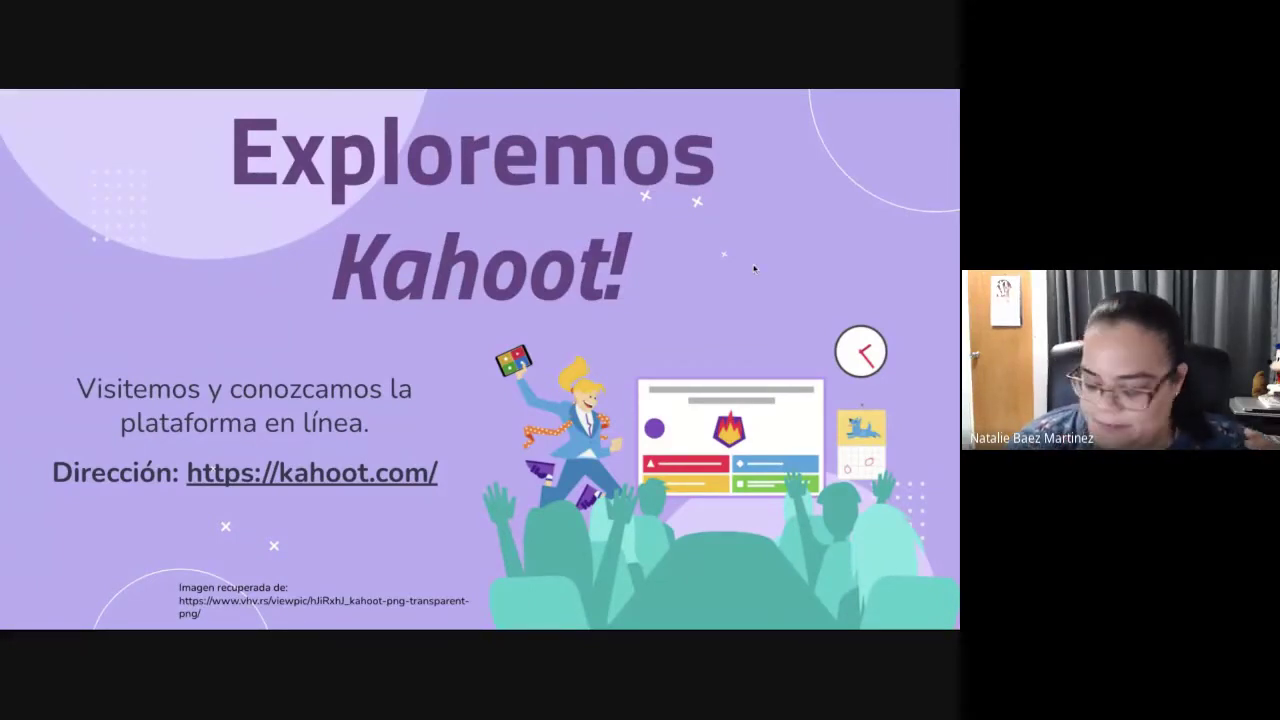
key("Right")
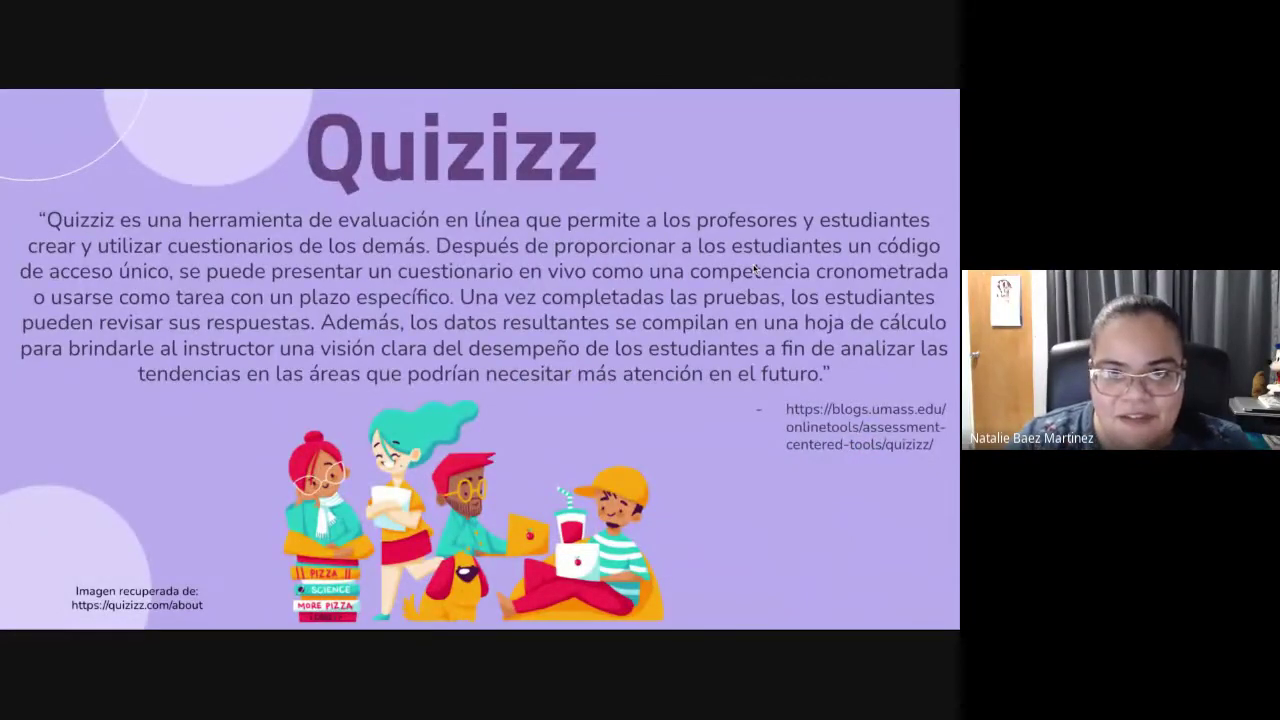
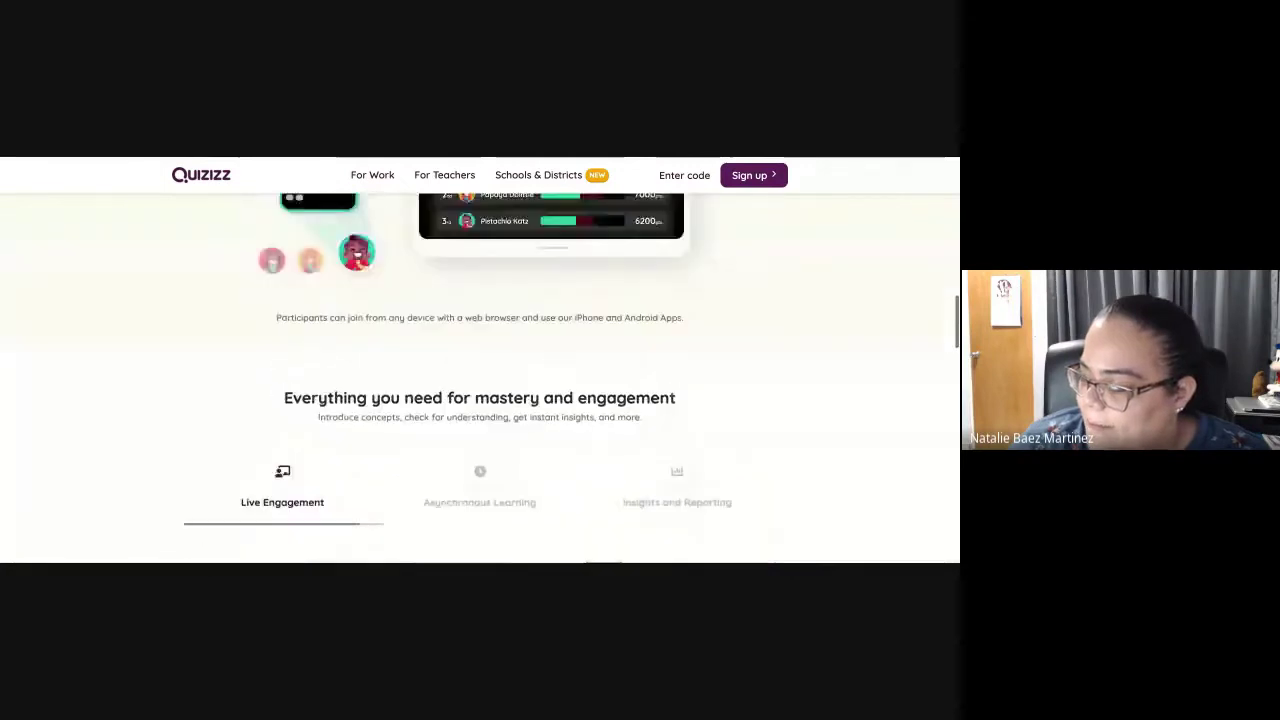
- Sign up for Quizizz with the teacher's Google account, choosing use at a school and the Teacher role
scroll(480, 380, "up", 2)
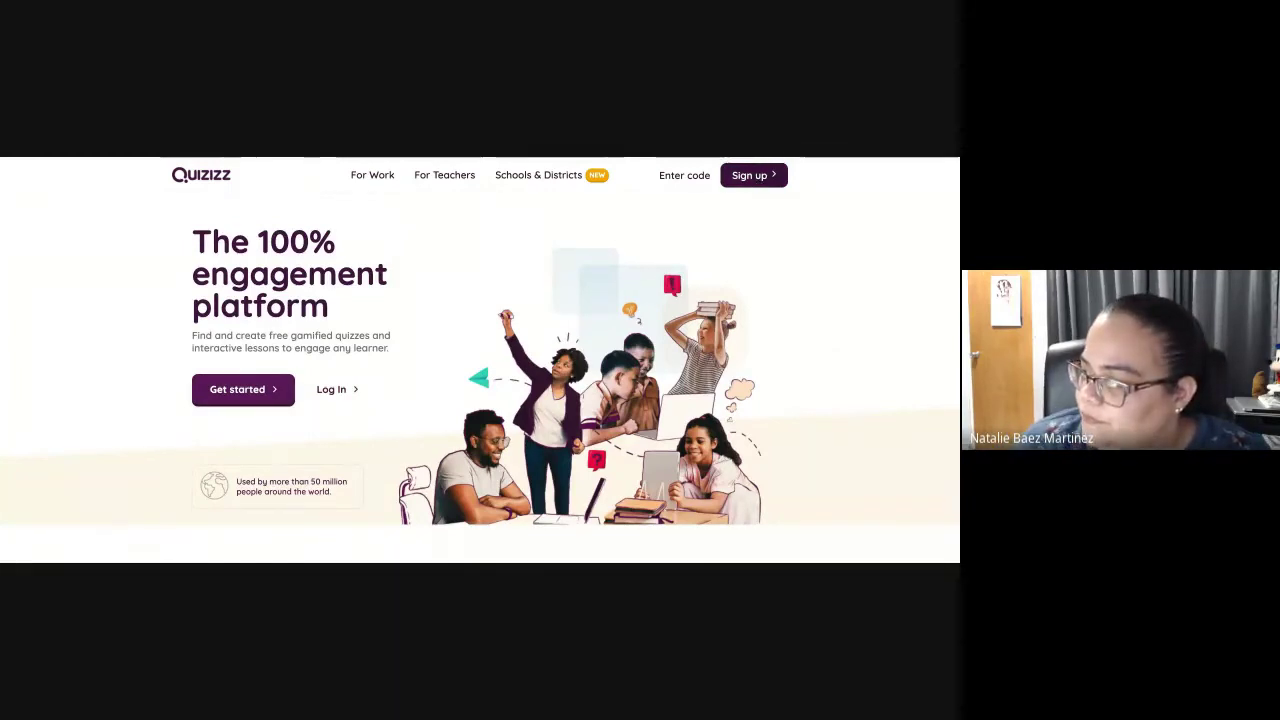
left_click(753, 175)
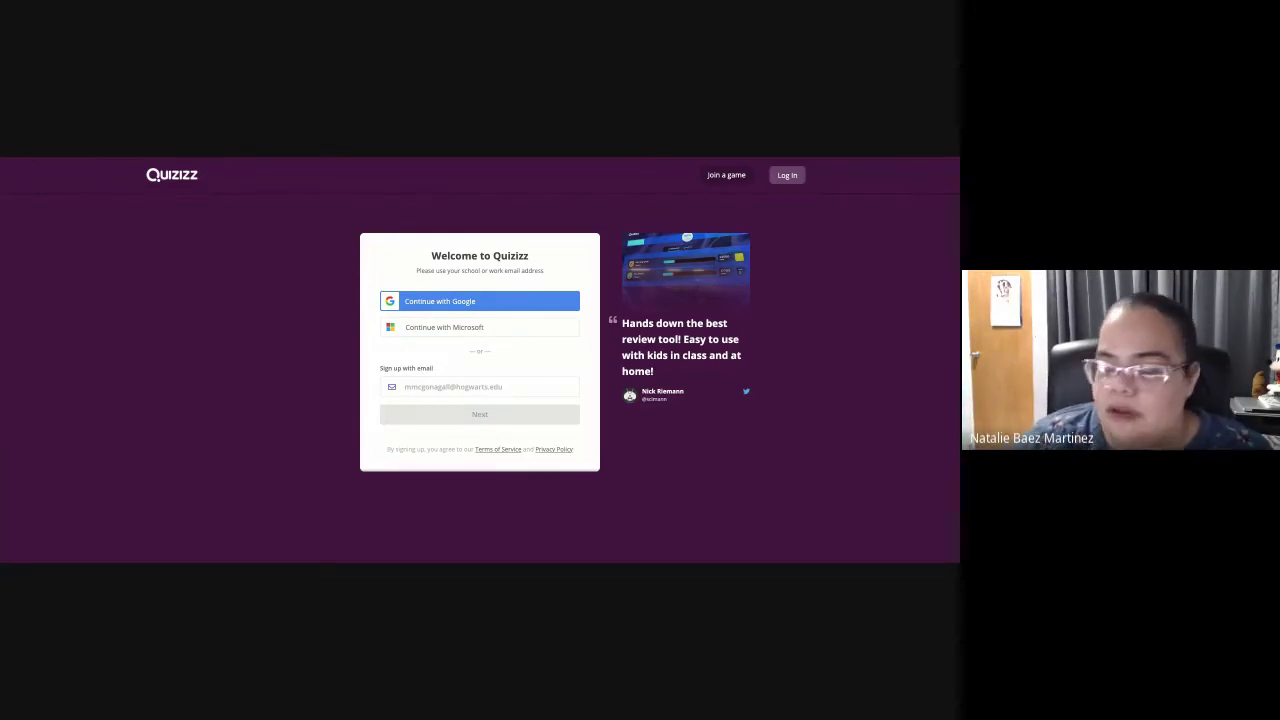
left_click(437, 305)
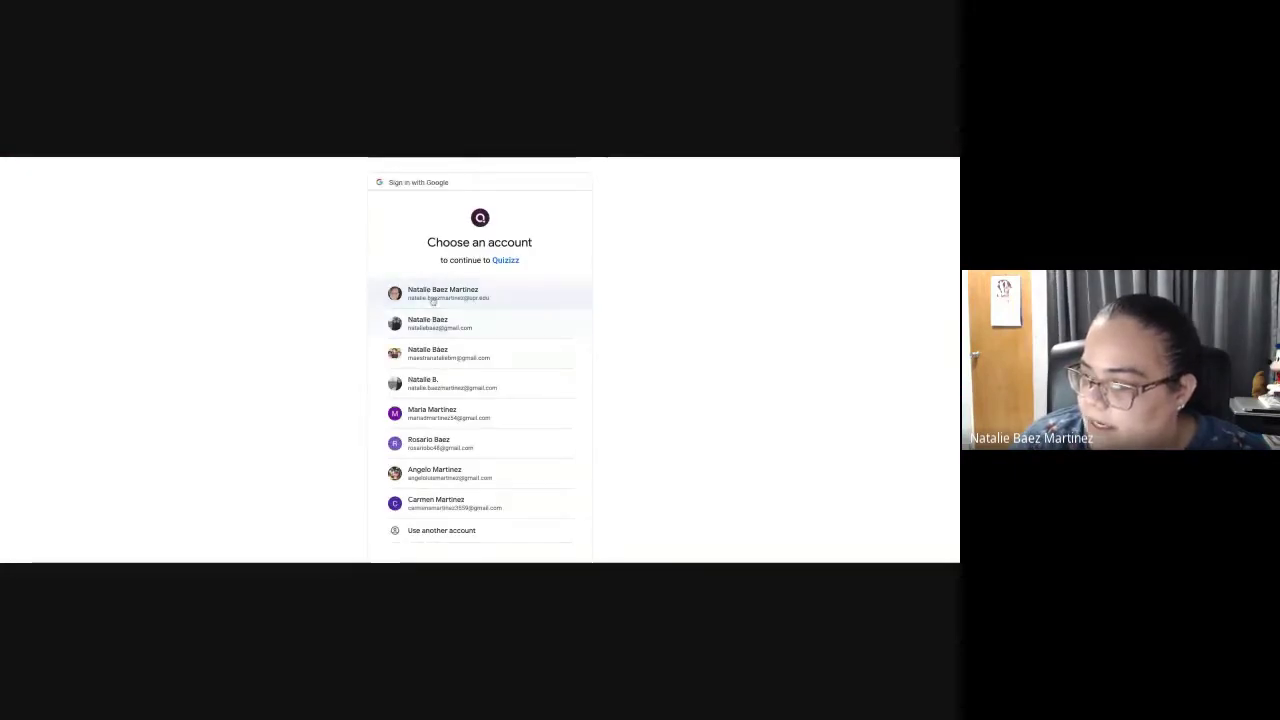
left_click(437, 363)
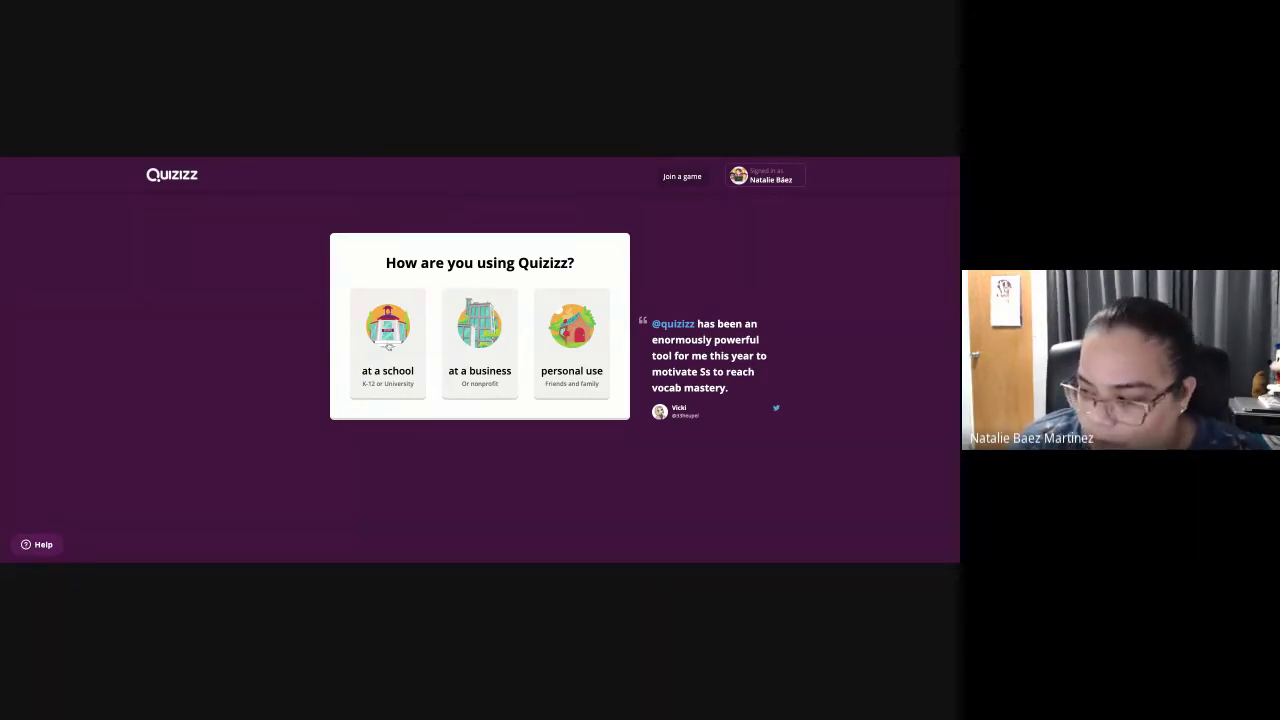
left_click(388, 346)
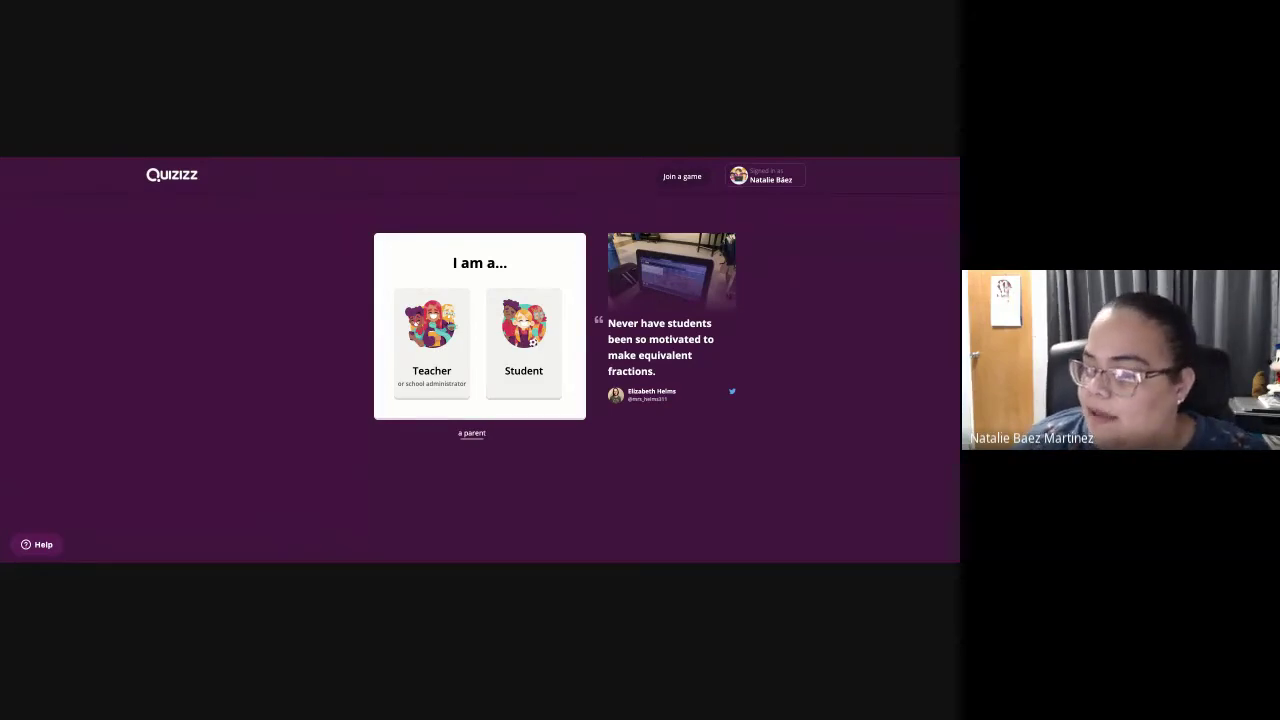
left_click(432, 345)
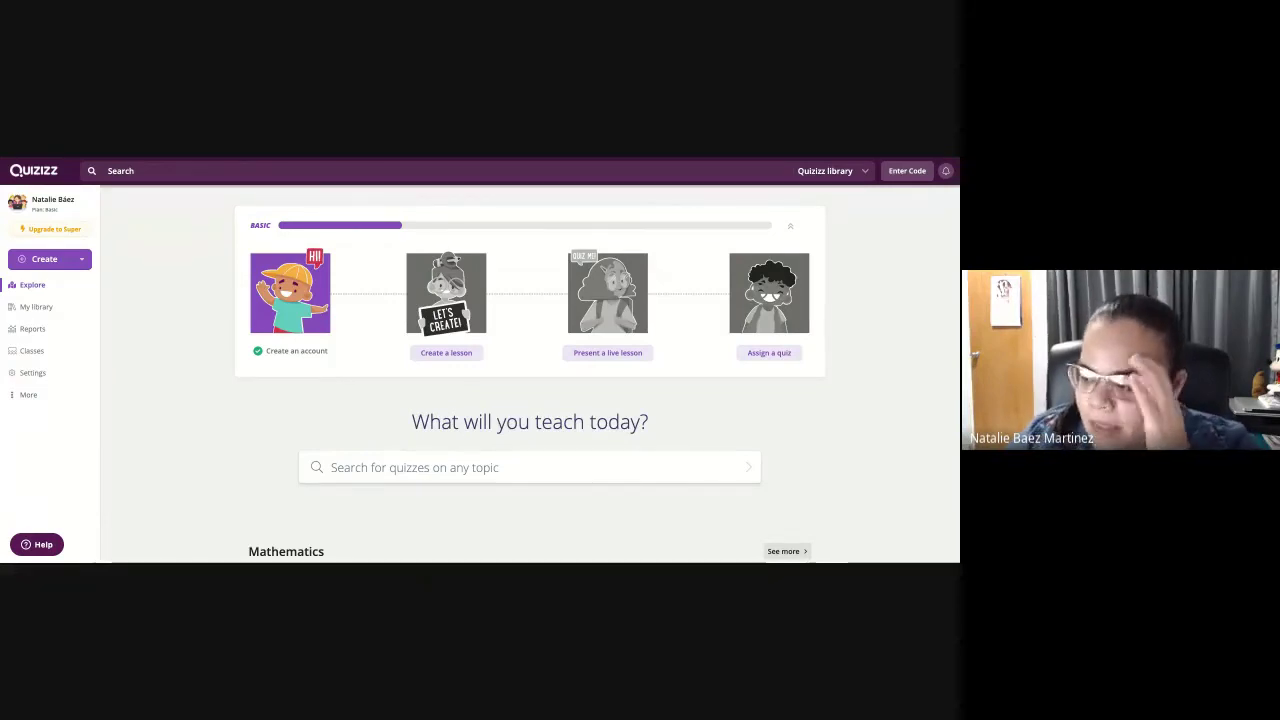
- Examine the recommended quizzes and lessons for each subject on the Explore page
scroll(138, 392, "down", 2)
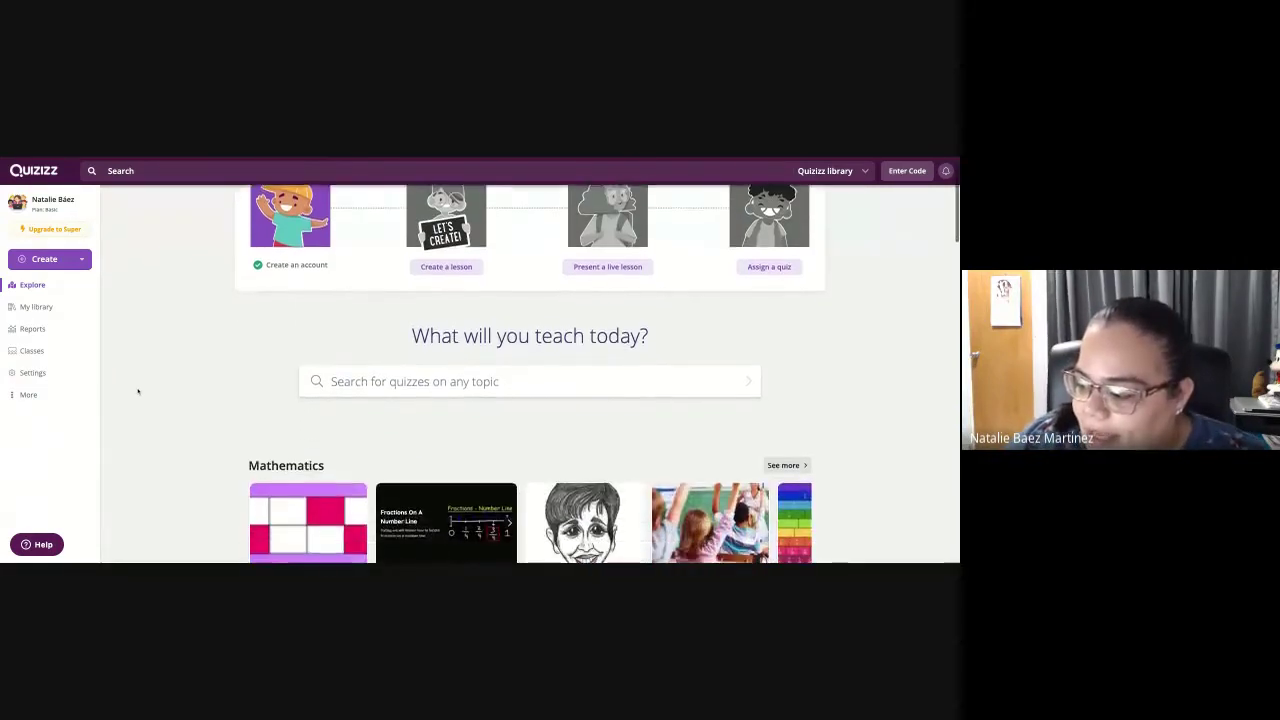
scroll(138, 392, "down", 1)
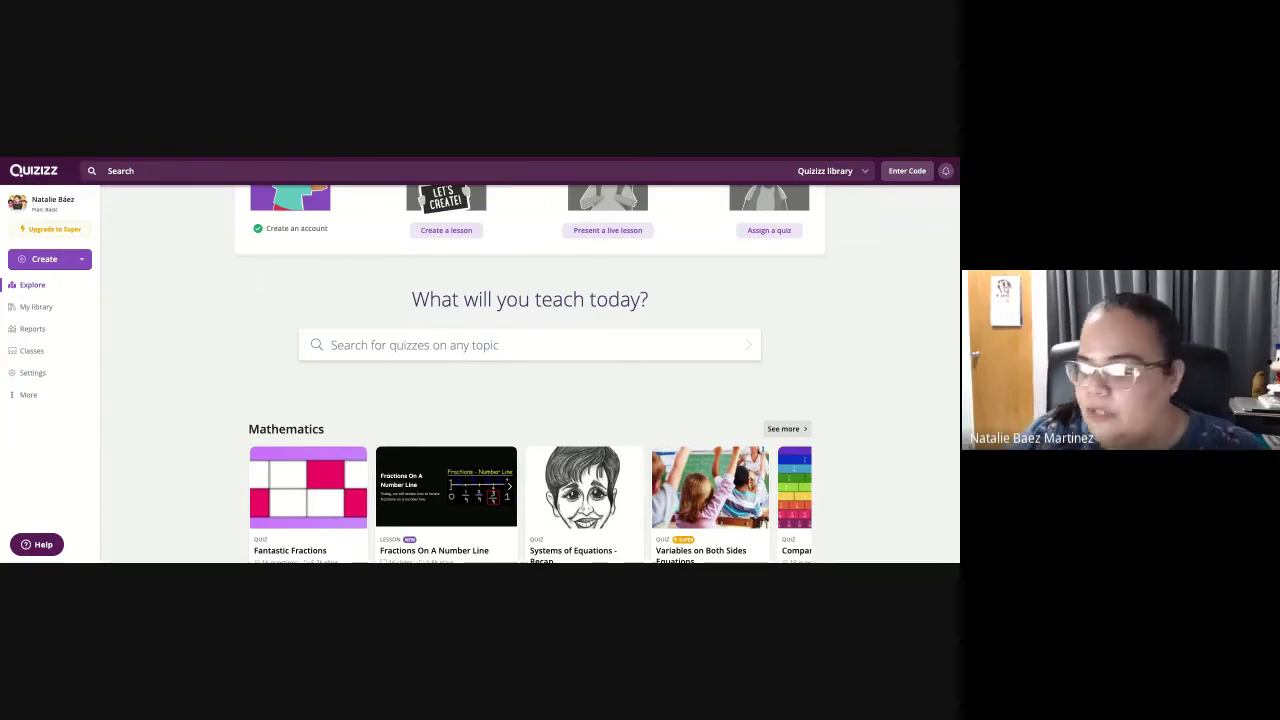
scroll(284, 322, "down", 2)
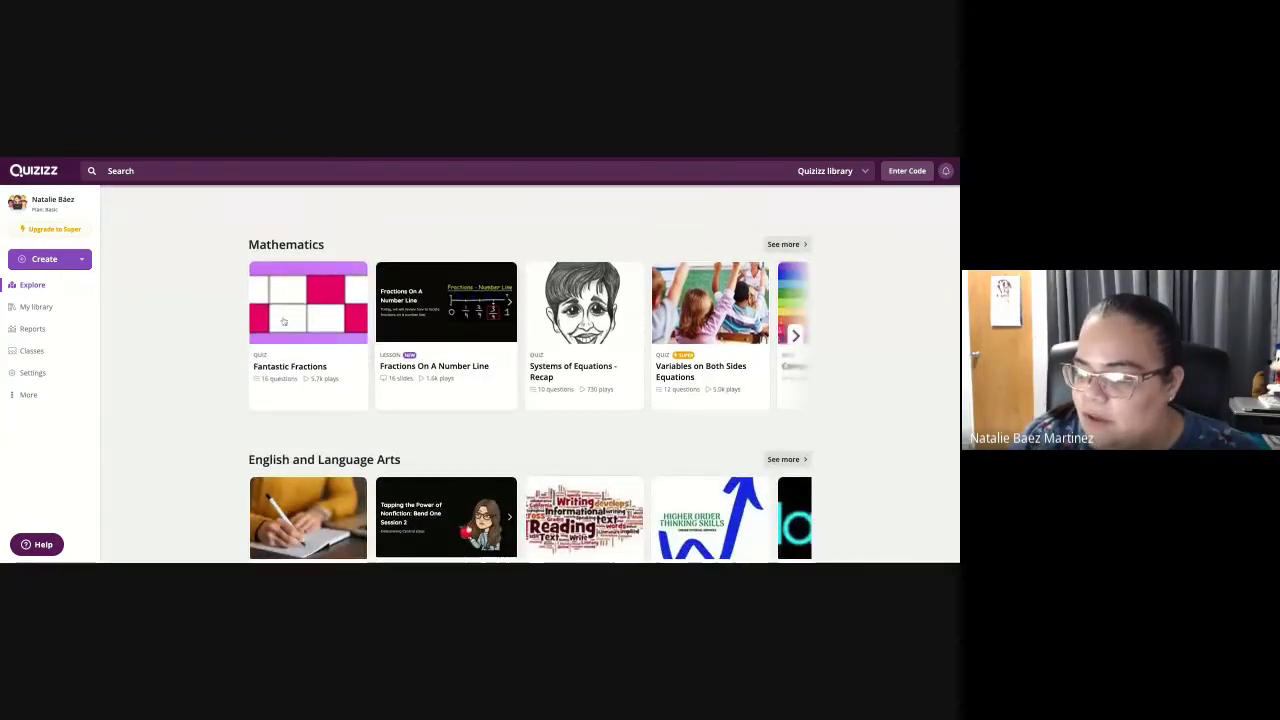
scroll(223, 320, "down", 1)
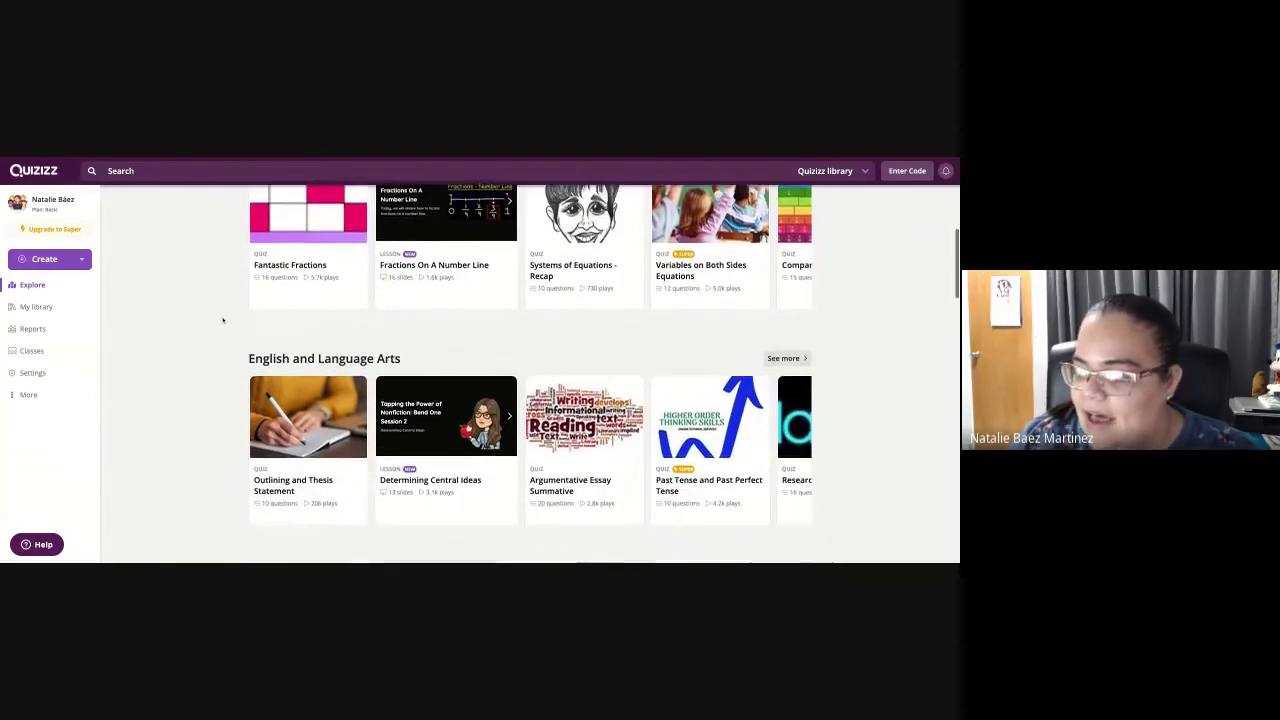
scroll(194, 327, "down", 2)
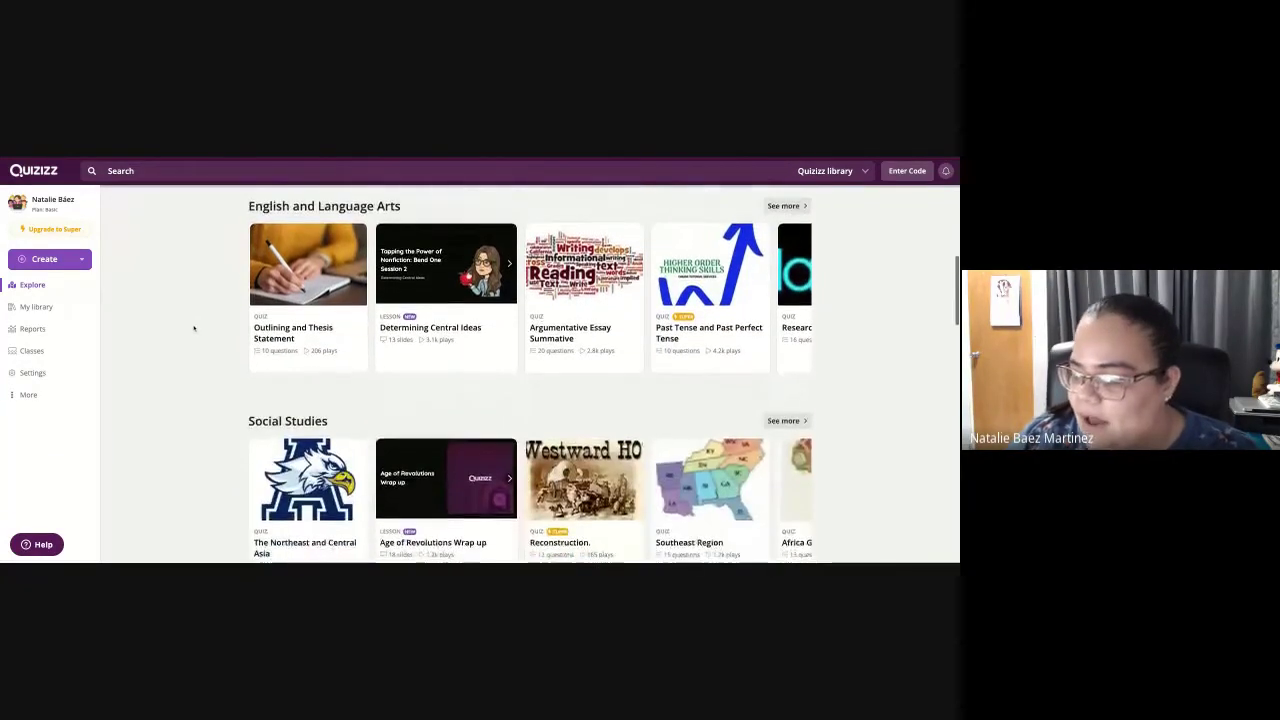
scroll(194, 327, "down", 3)
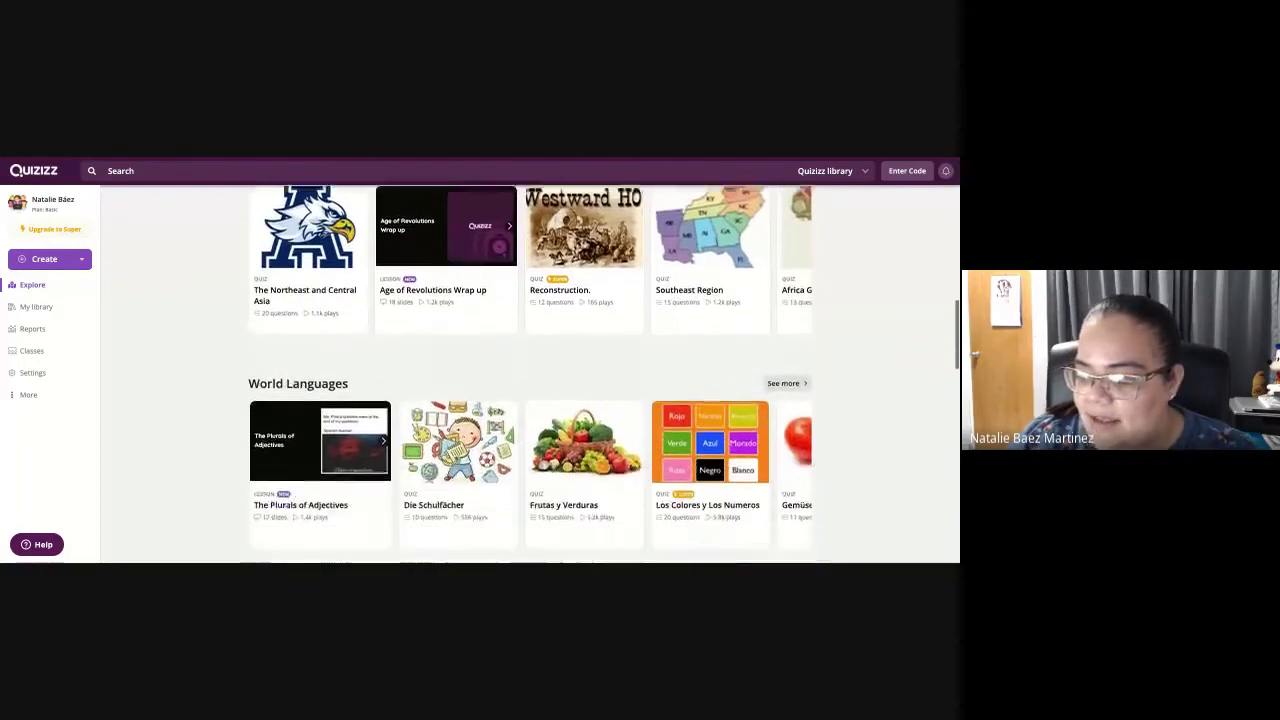
scroll(530, 375, "up", 10)
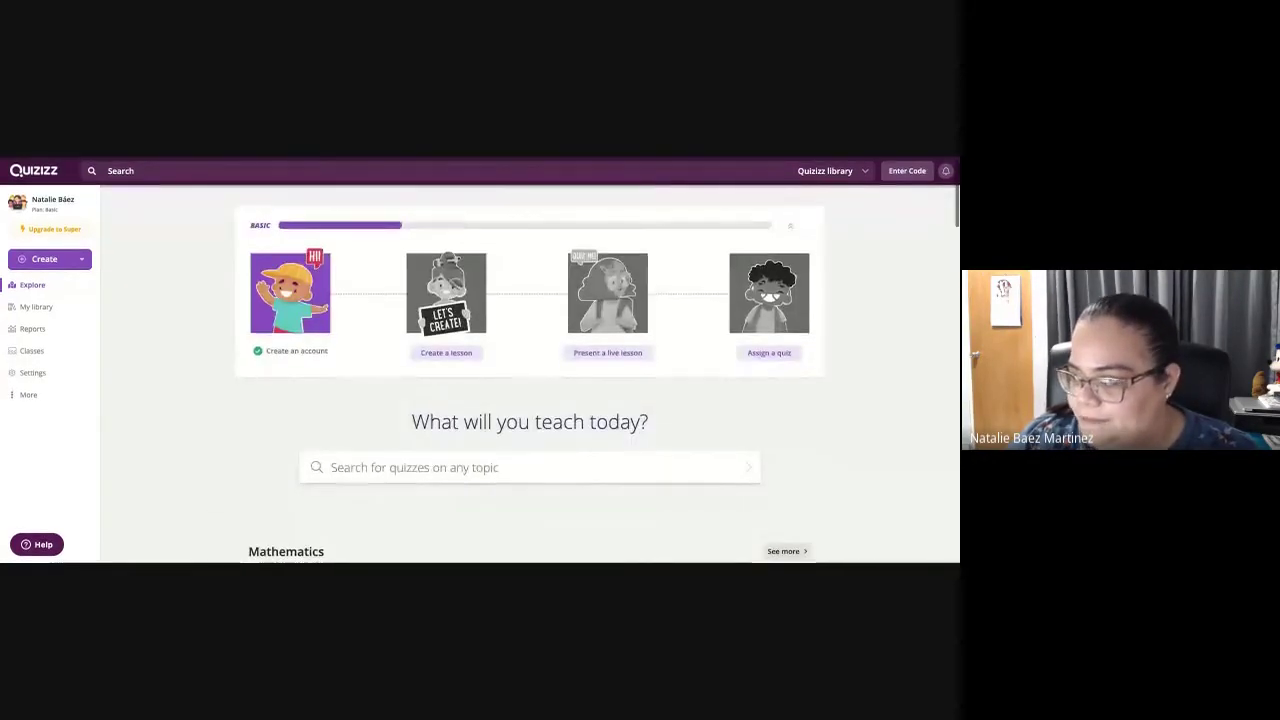
left_click(46, 286)
scroll(133, 302, "down", 1)
scroll(133, 302, "down", 2)
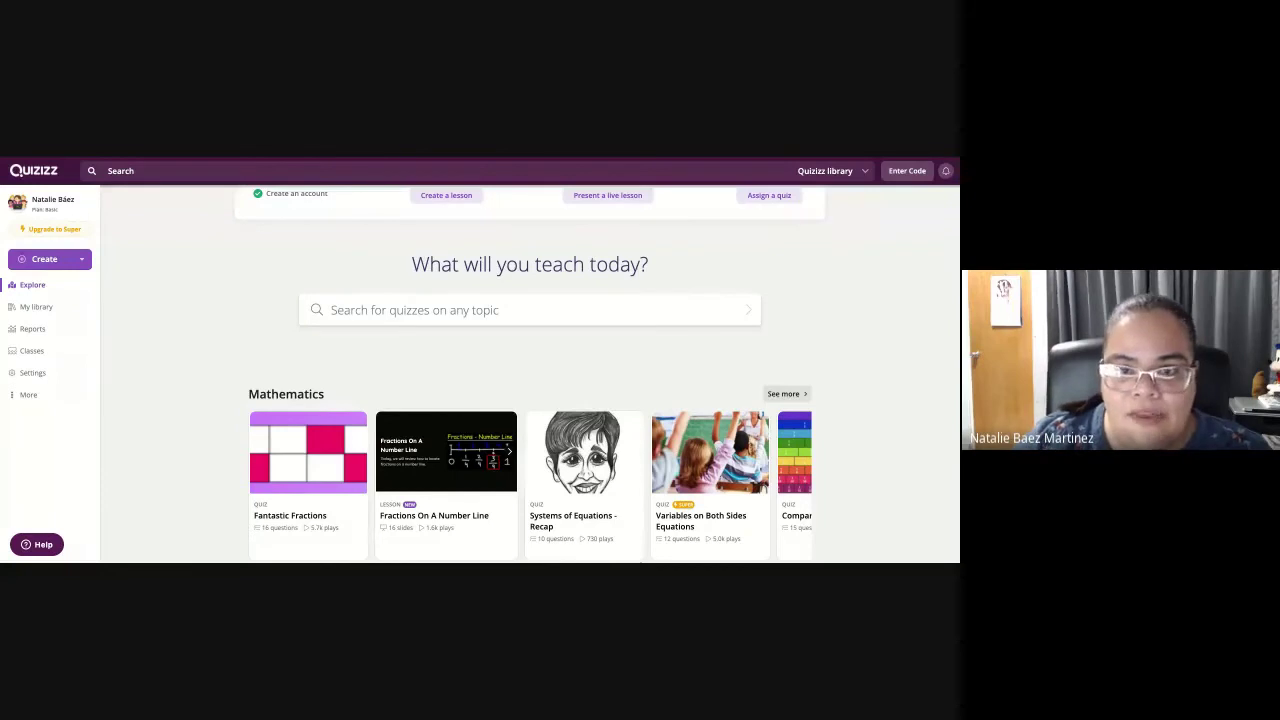
- Search the Quizizz library for "planeta tierra" and look through the resulting quizzes
left_click(384, 312)
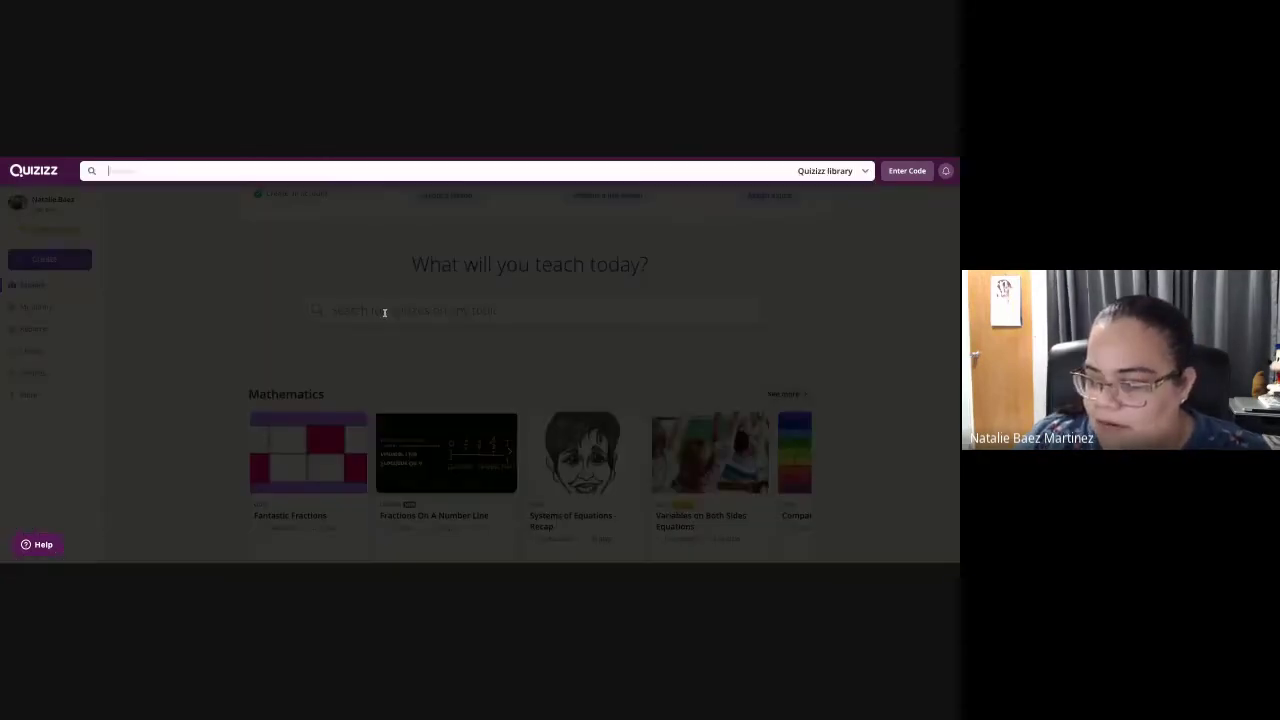
type("planeta")
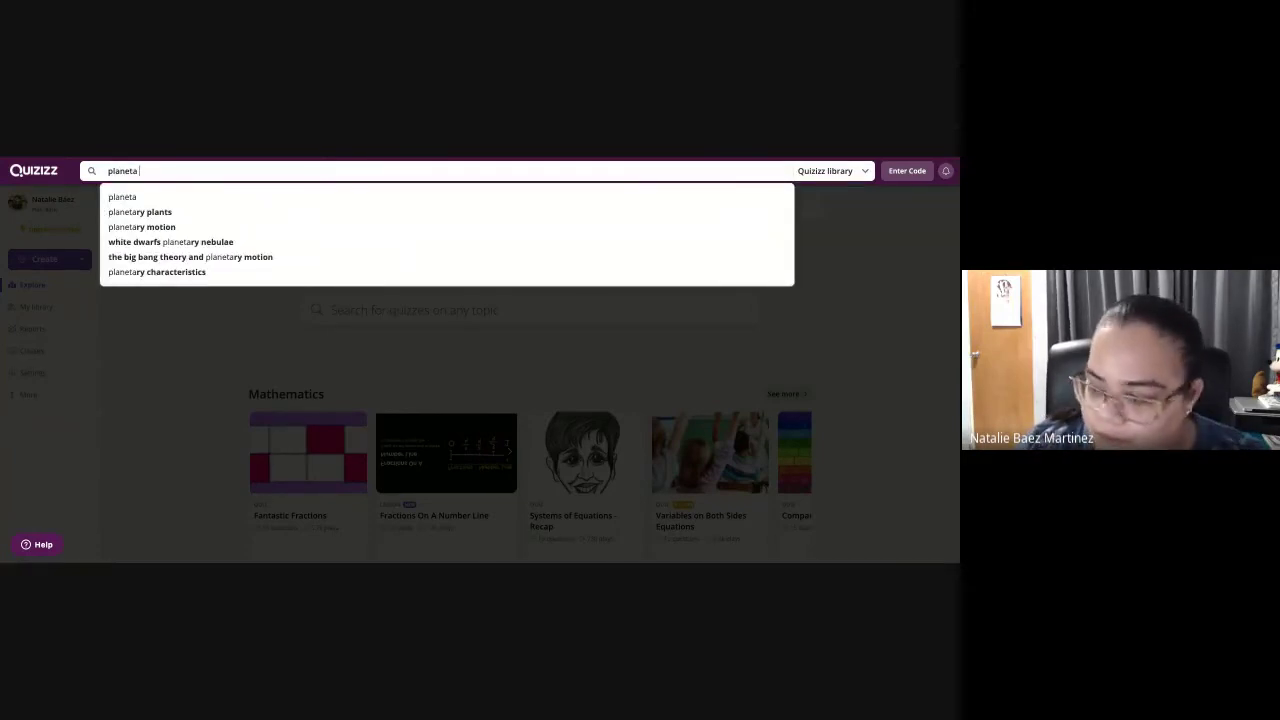
type(" tierra")
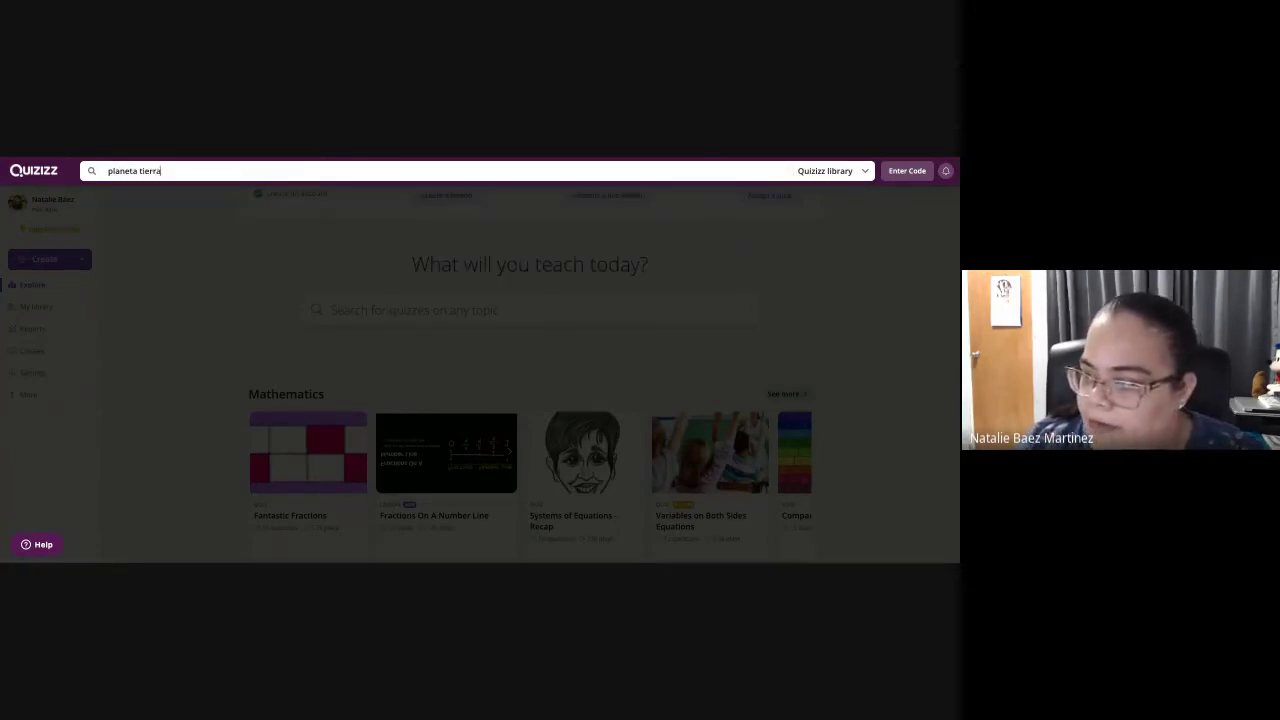
key("Return")
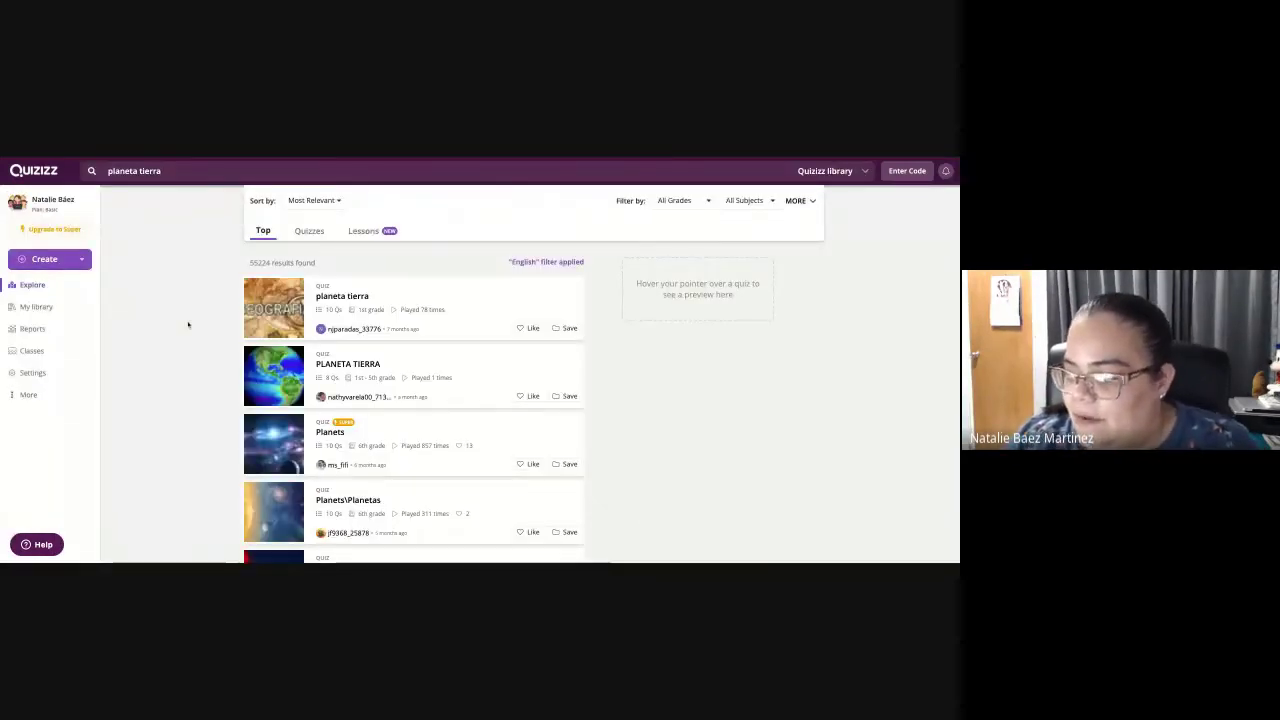
scroll(413, 400, "down", 1)
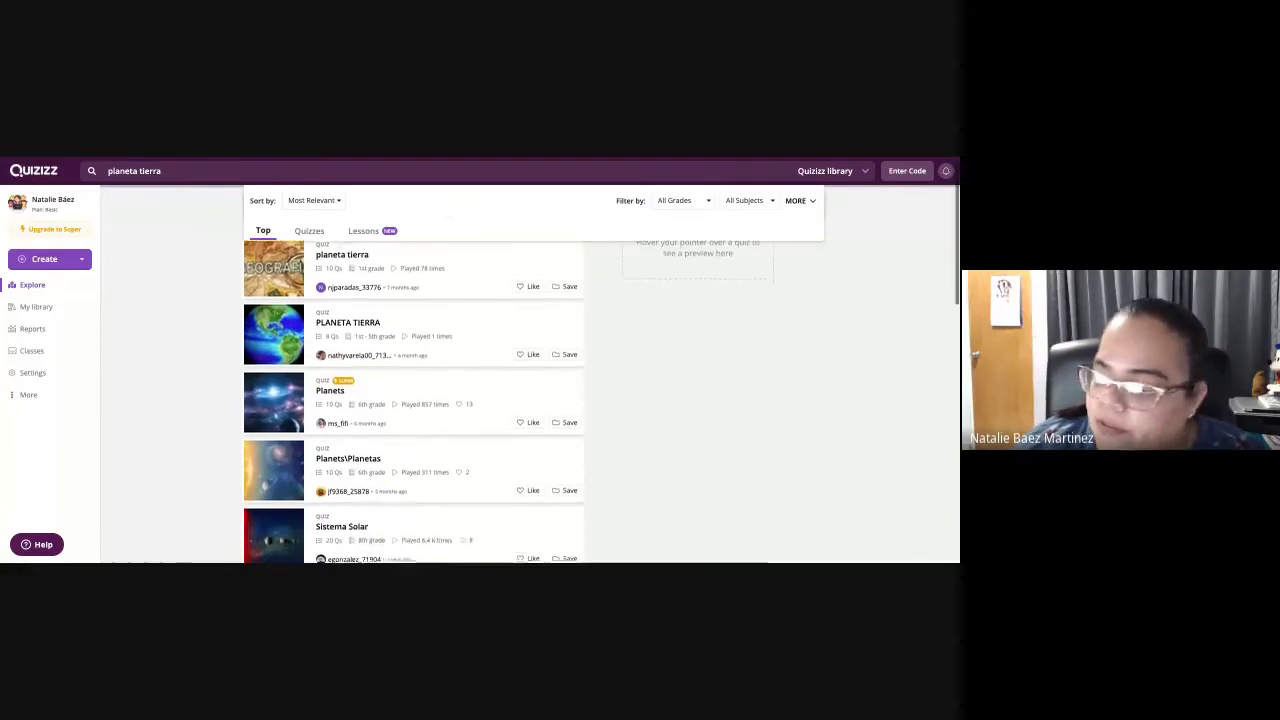
scroll(413, 400, "down", 3)
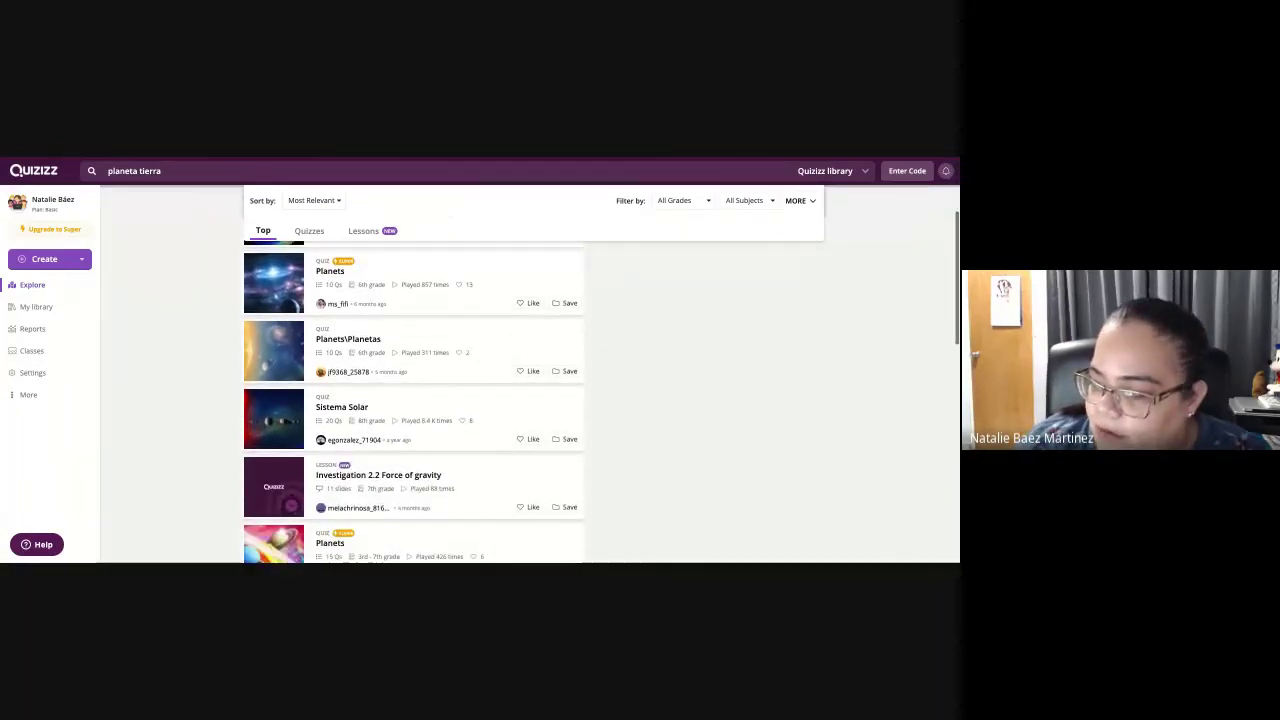
scroll(413, 400, "down", 3)
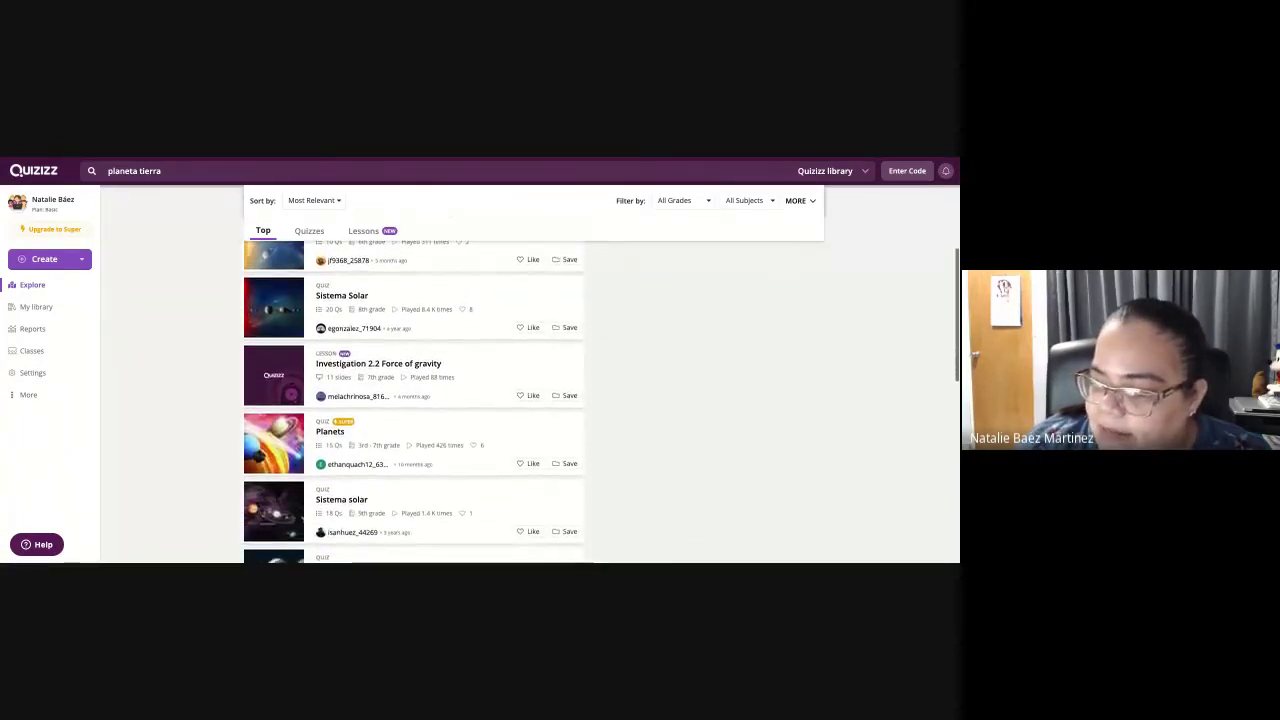
scroll(413, 400, "down", 4)
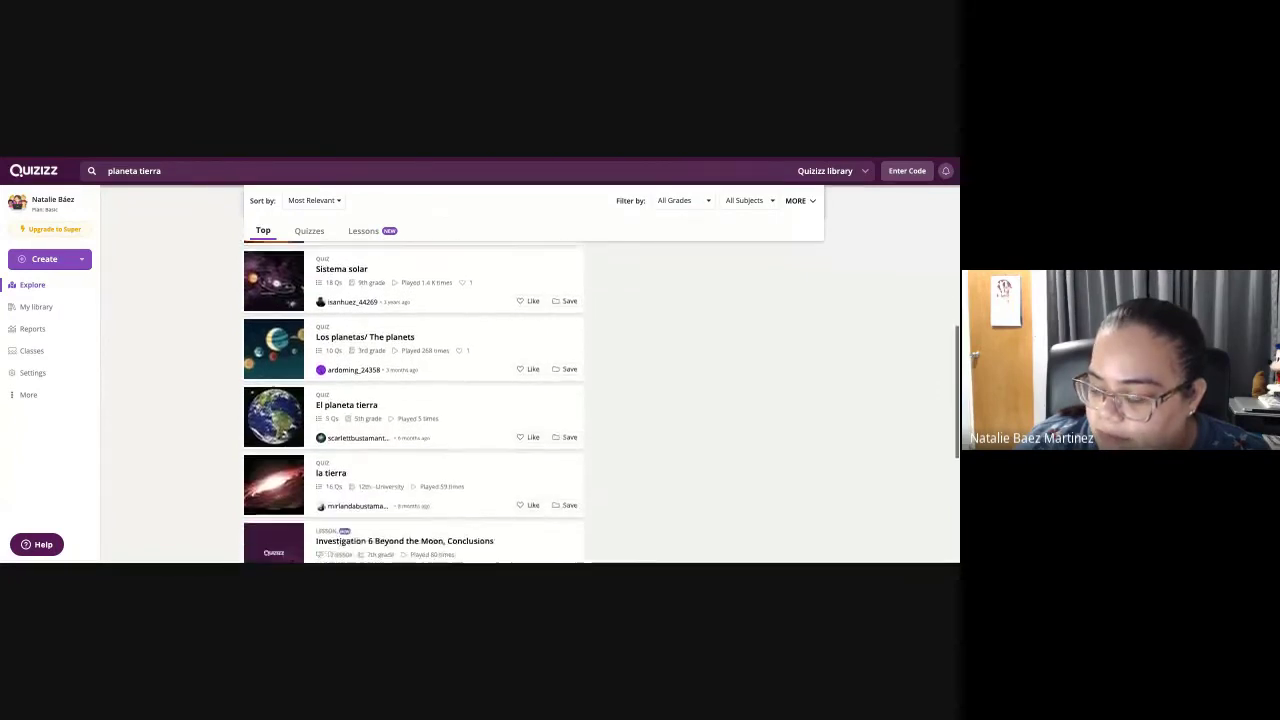
scroll(413, 400, "up", 10)
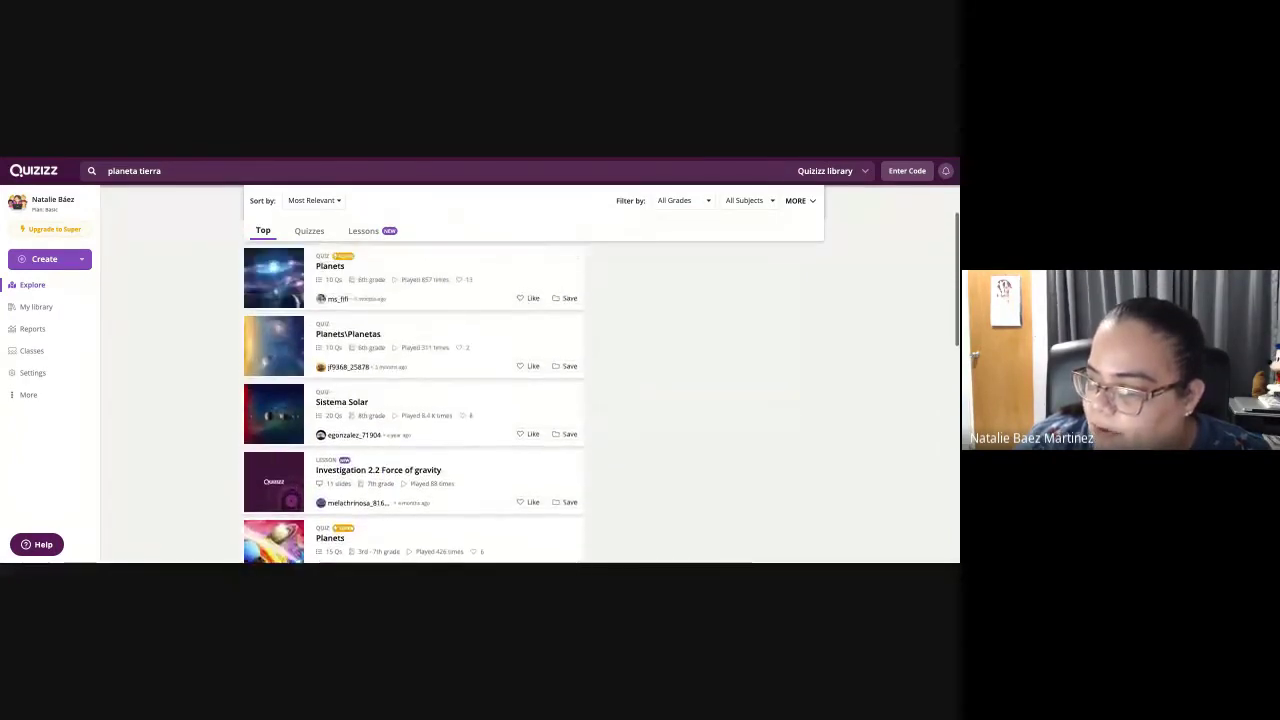
- View the My library, Reports and Classes pages, including the Canvas class import option
left_click(37, 307)
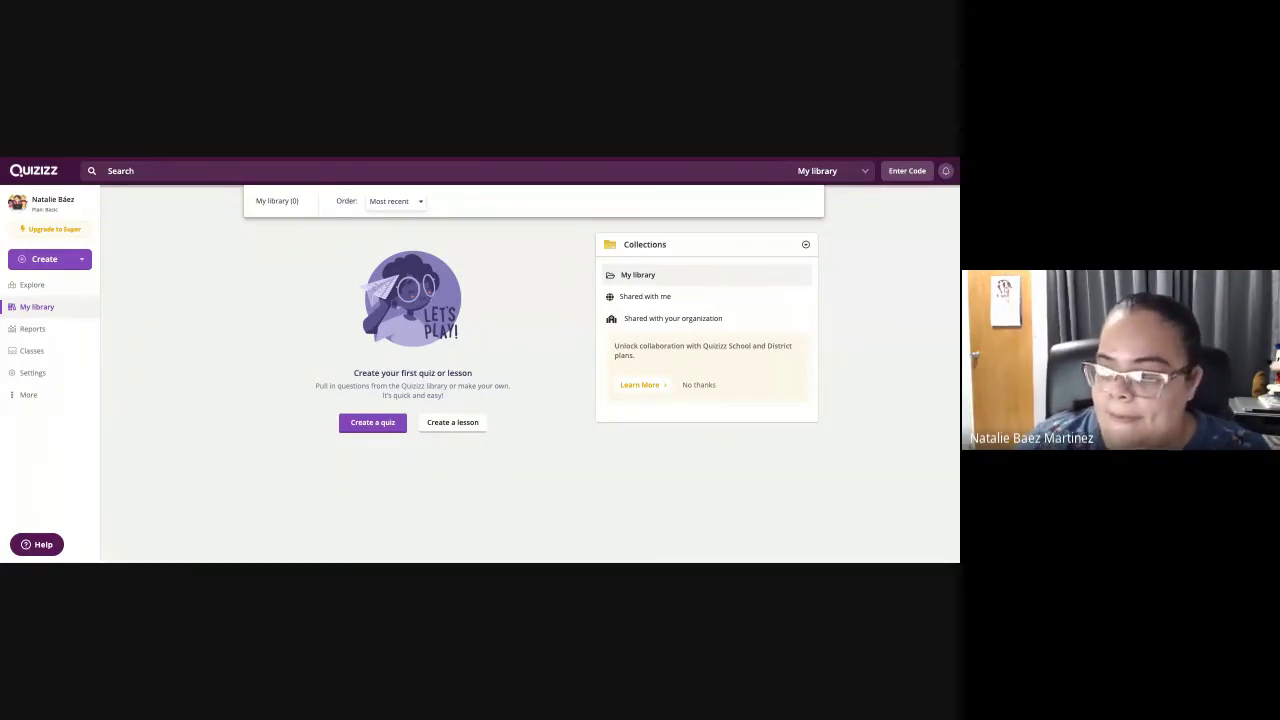
left_click(49, 337)
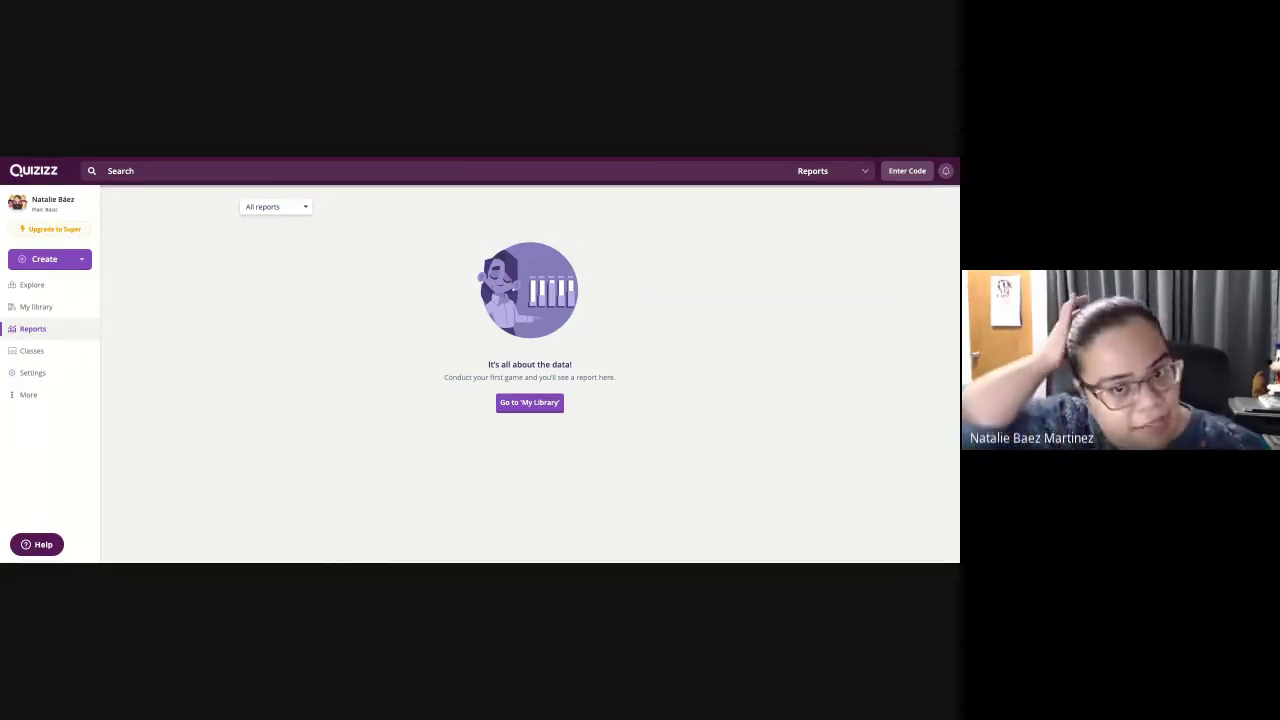
left_click(44, 350)
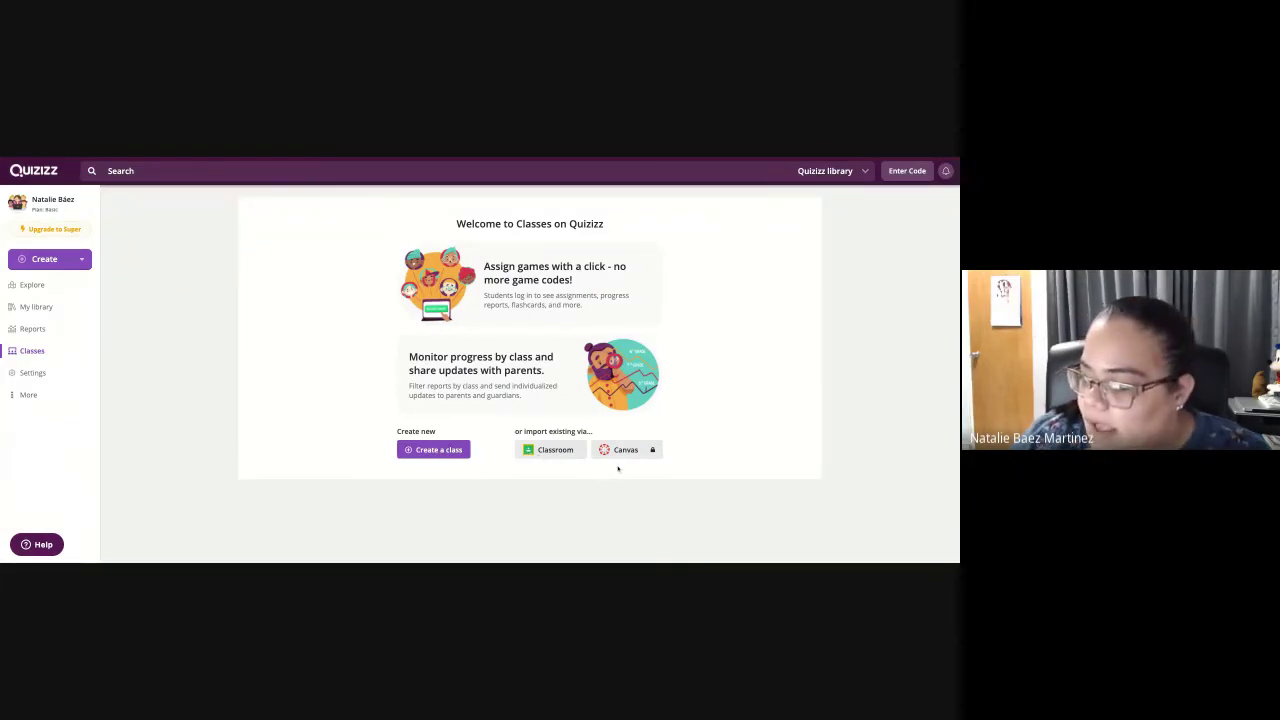
mouse_move(653, 452)
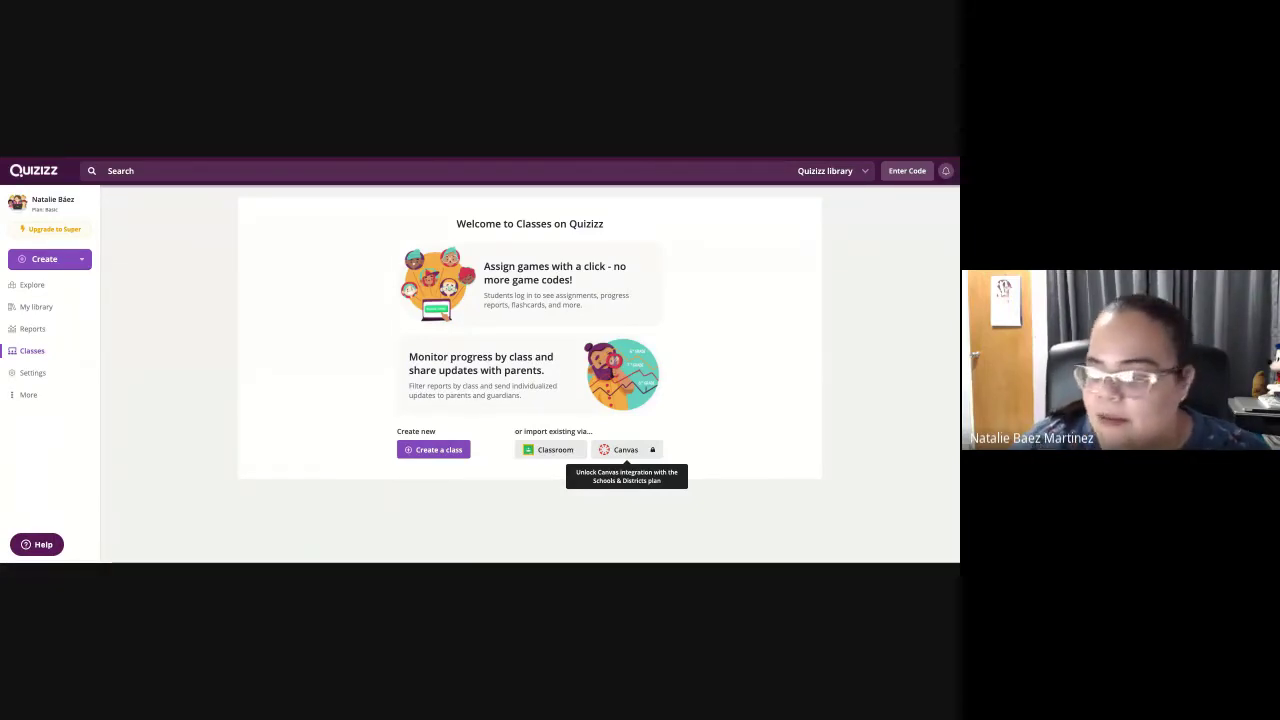
- Set the preferred language to Español in the account settings
left_click(47, 377)
scroll(244, 344, "down", 1)
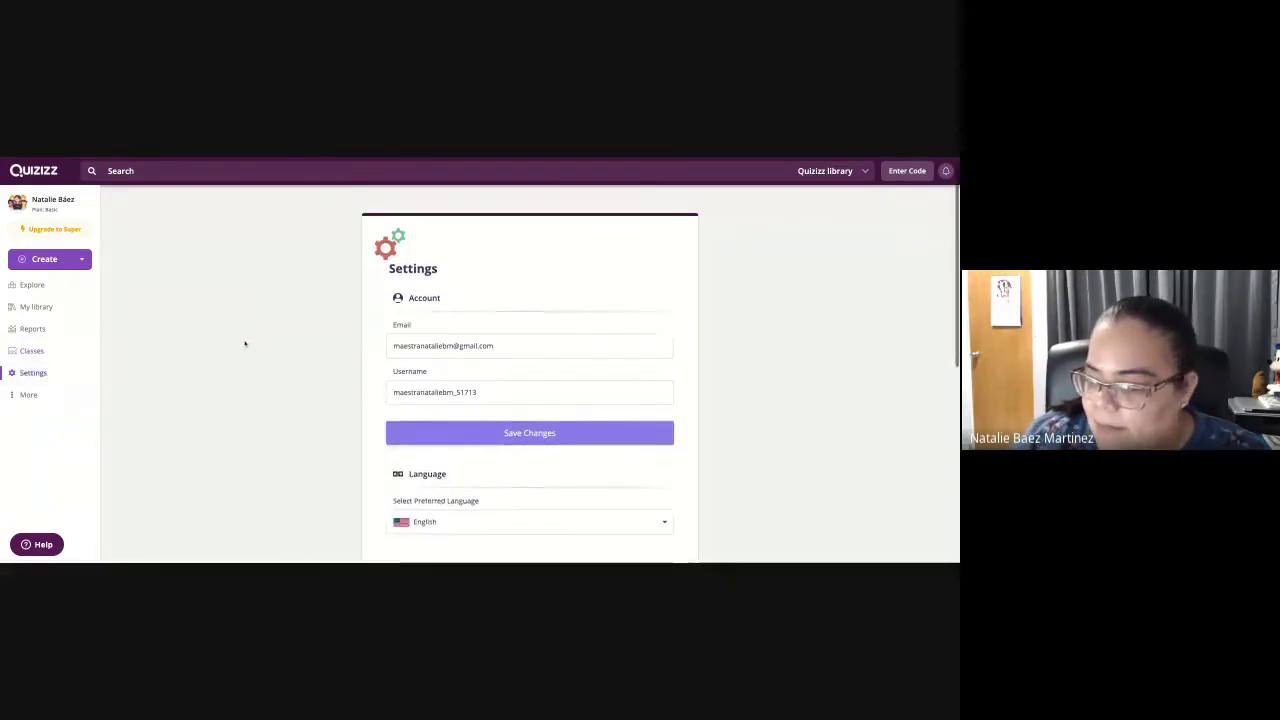
scroll(244, 344, "down", 1)
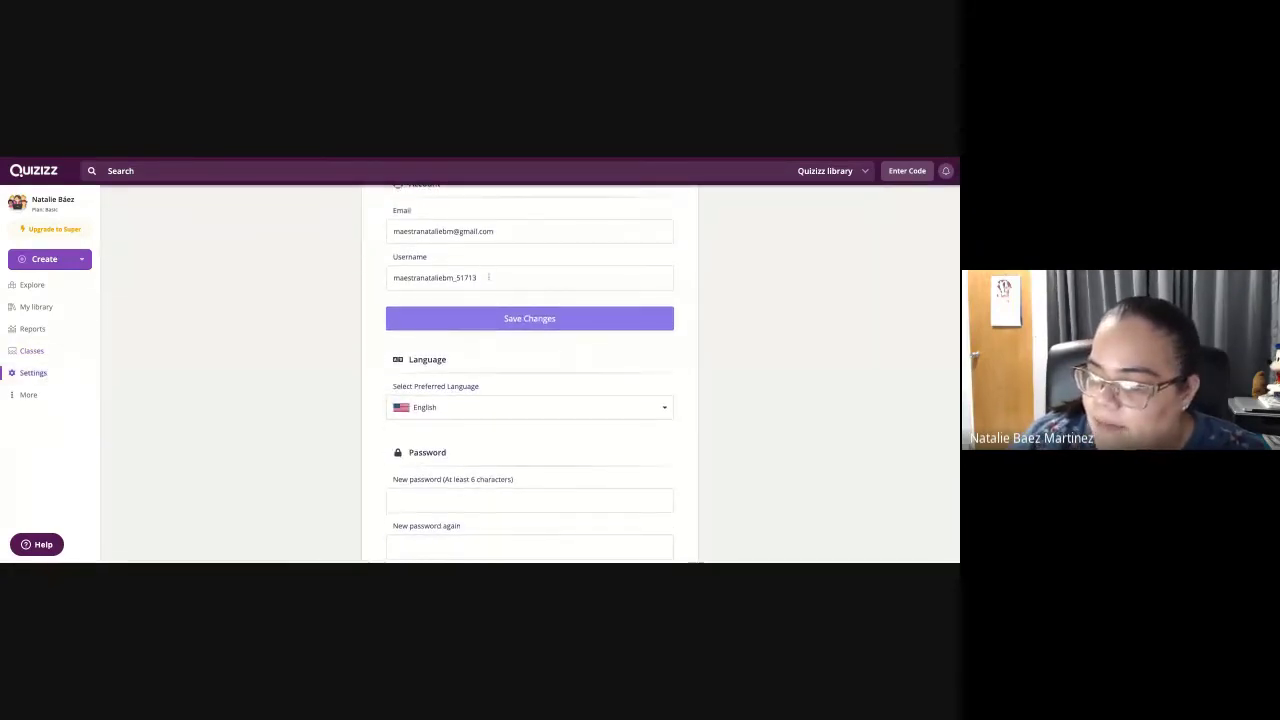
left_click(448, 415)
scroll(449, 423, "down", 1)
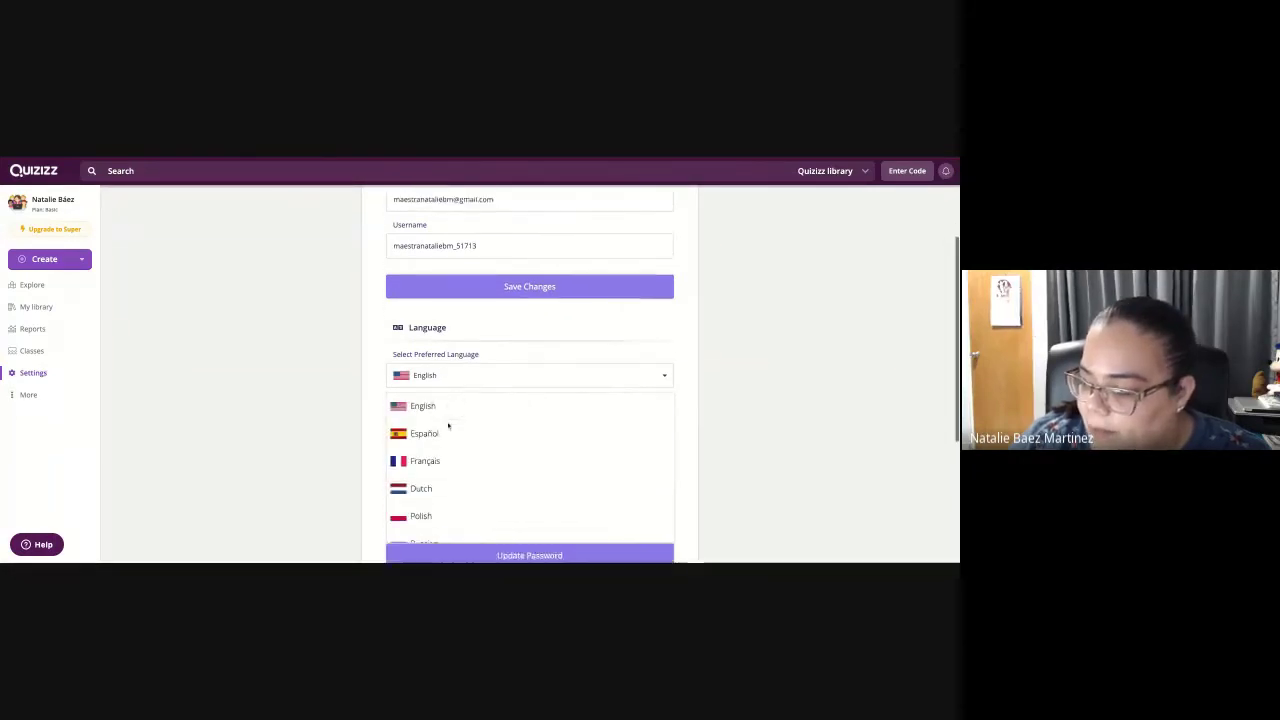
left_click(447, 419)
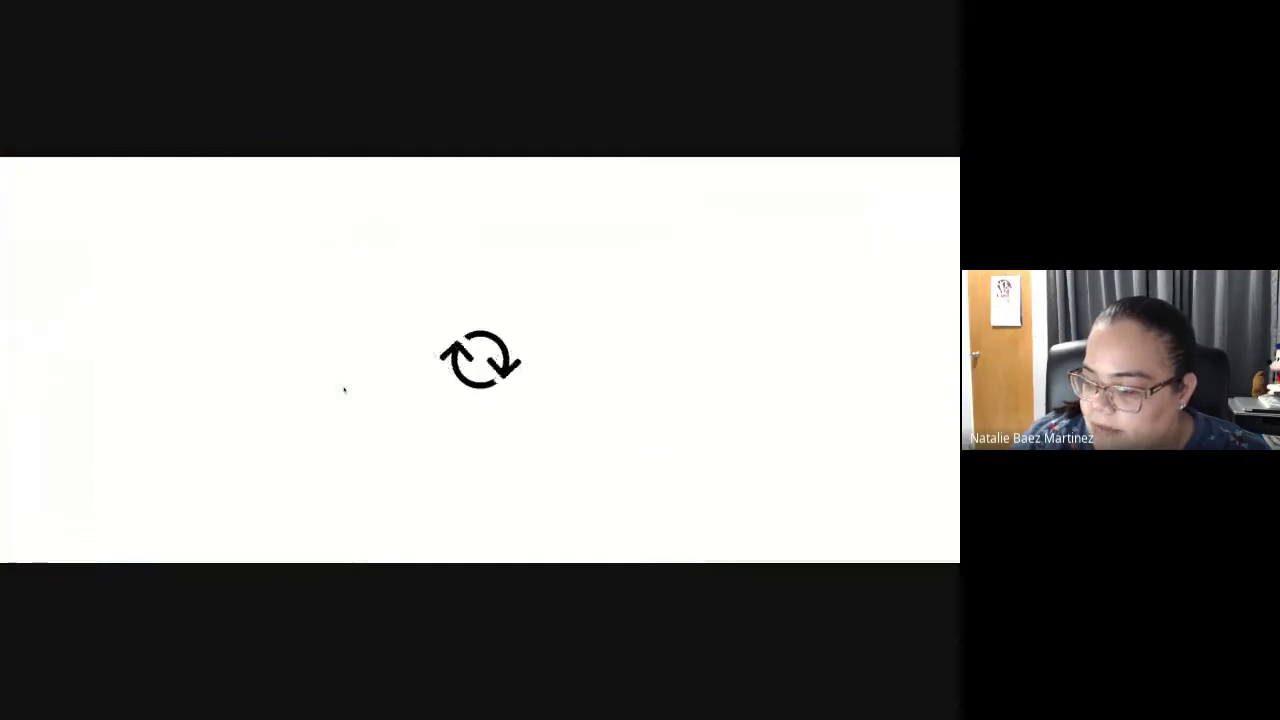
scroll(344, 390, "up", 2)
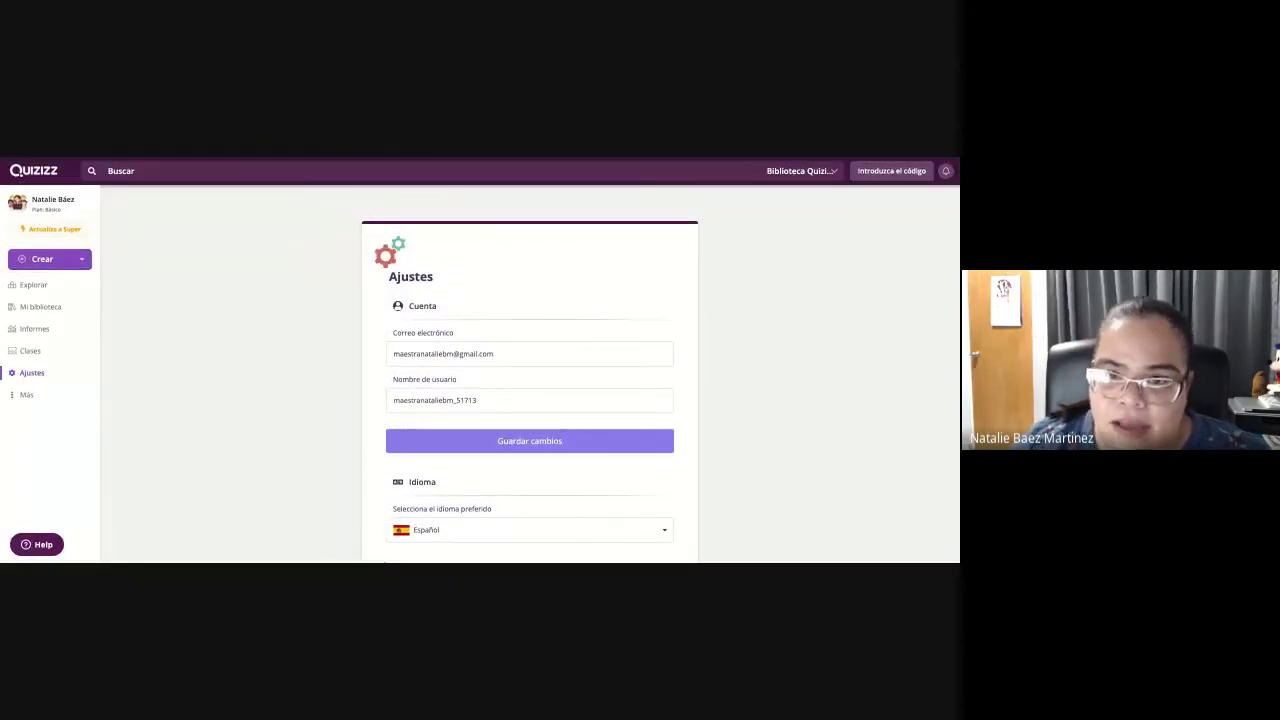
- Set the preferred language back to English in the account settings
scroll(530, 380, "down", 2)
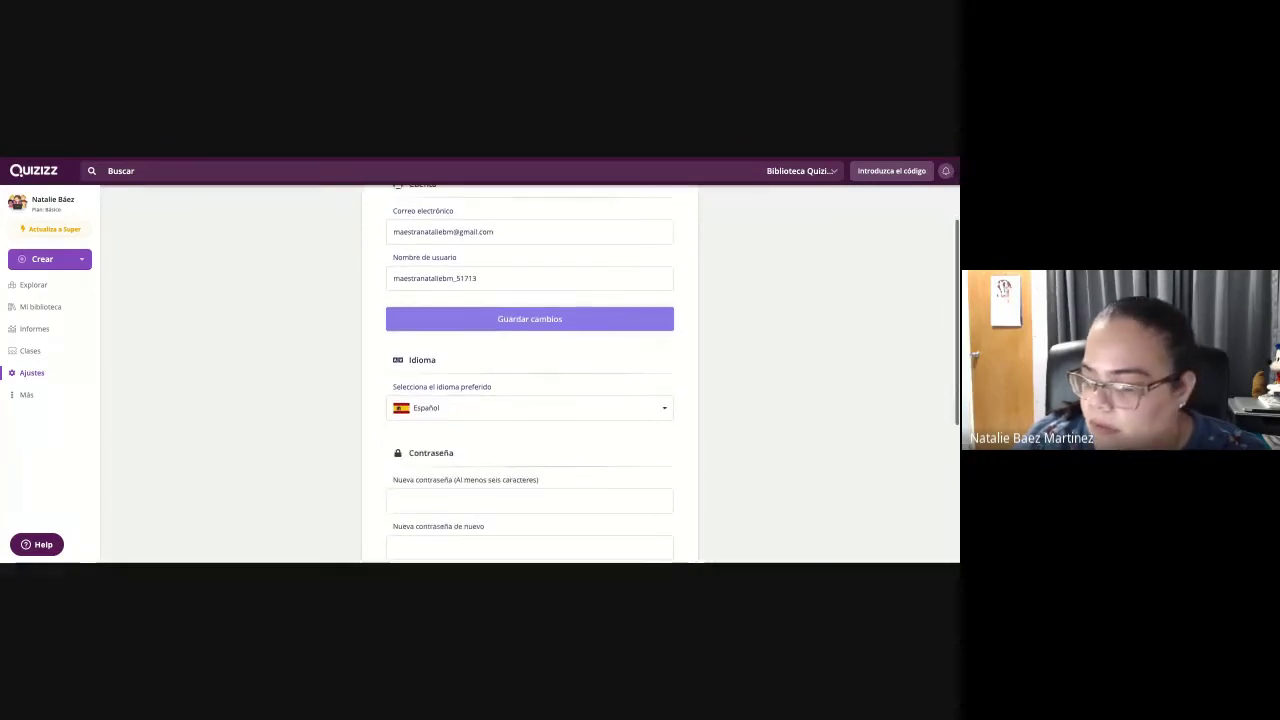
left_click(434, 408)
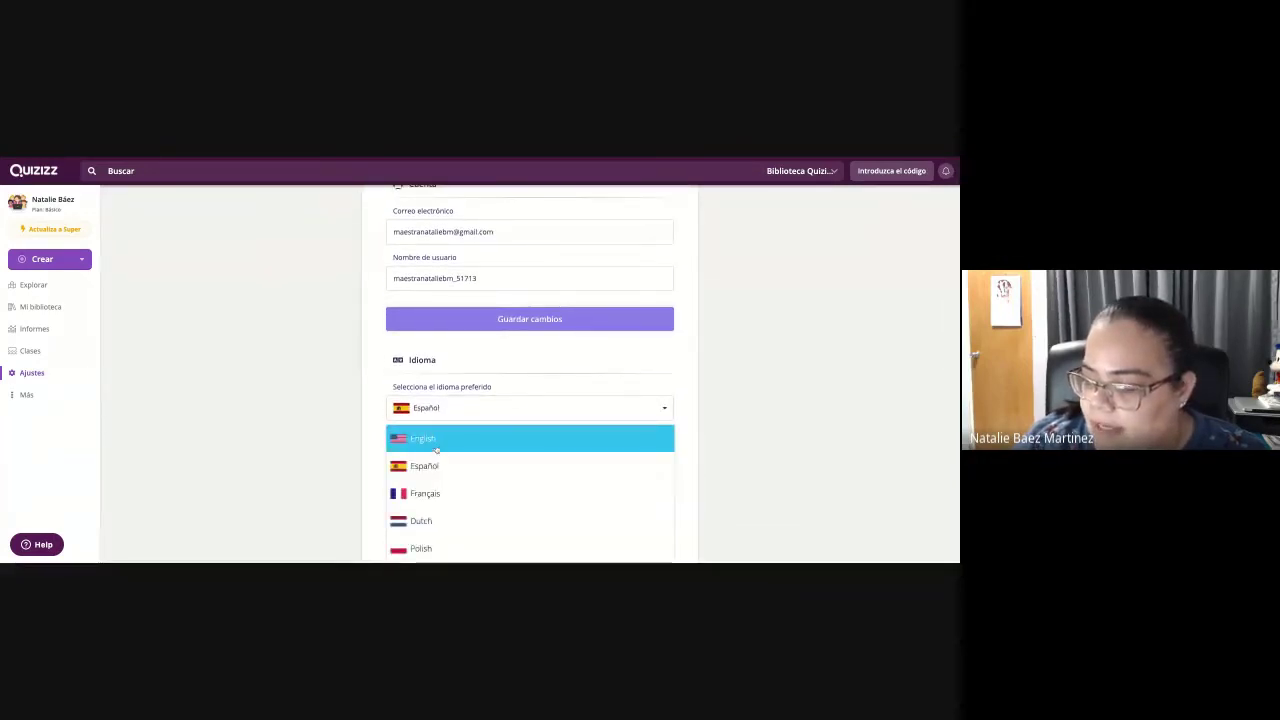
left_click(437, 440)
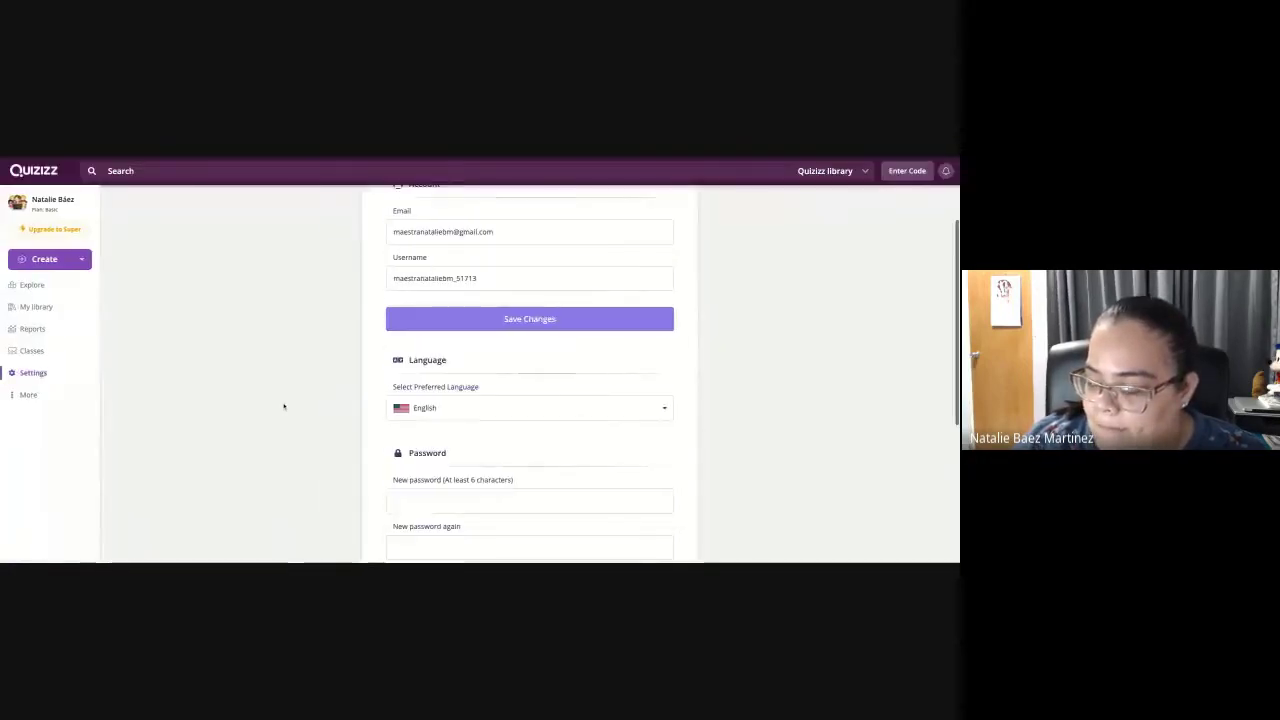
- Look through the password, account type and account deletion settings, and view the Memes and Collections pages
scroll(284, 406, "down", 2)
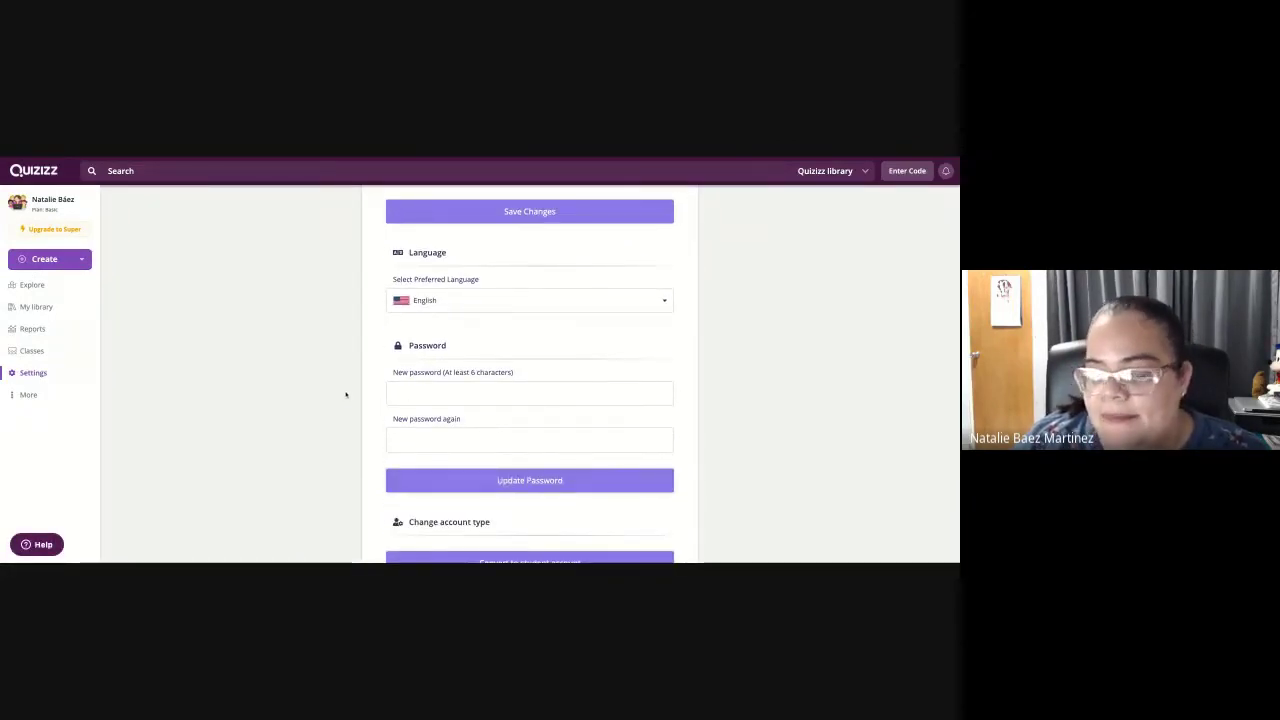
scroll(345, 394, "down", 1)
scroll(345, 394, "down", 1)
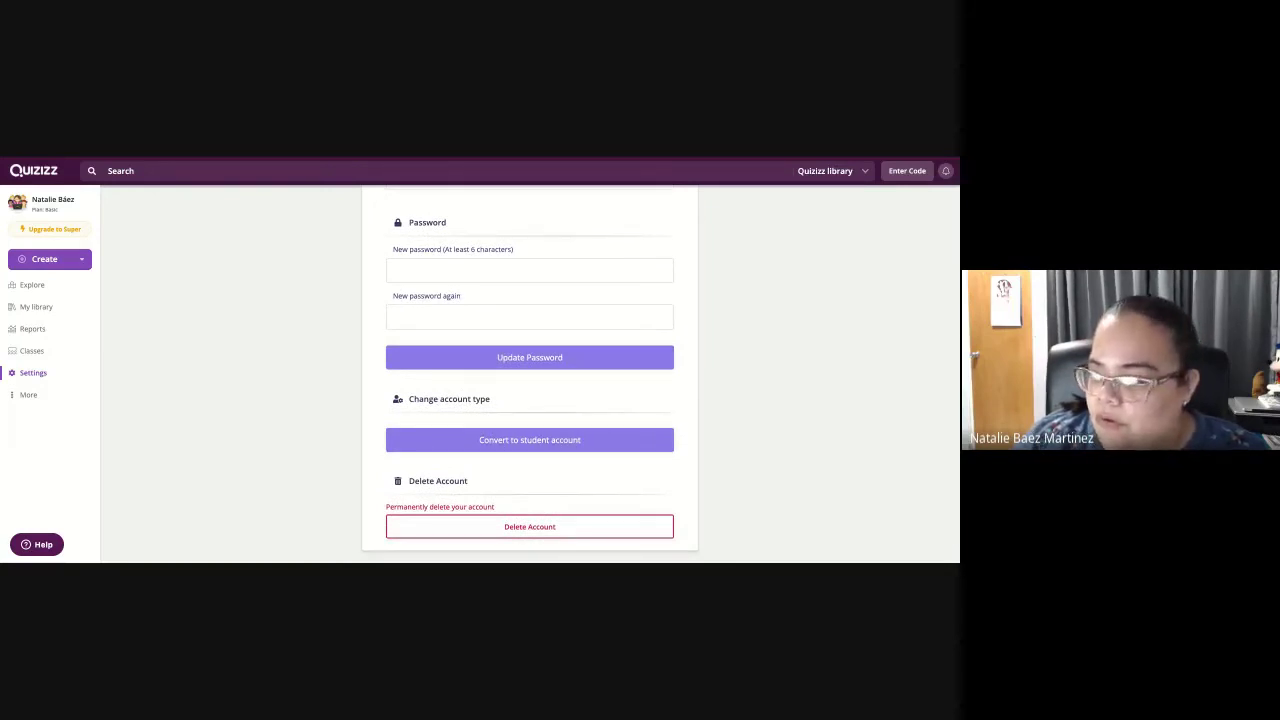
scroll(480, 362, "down", 1)
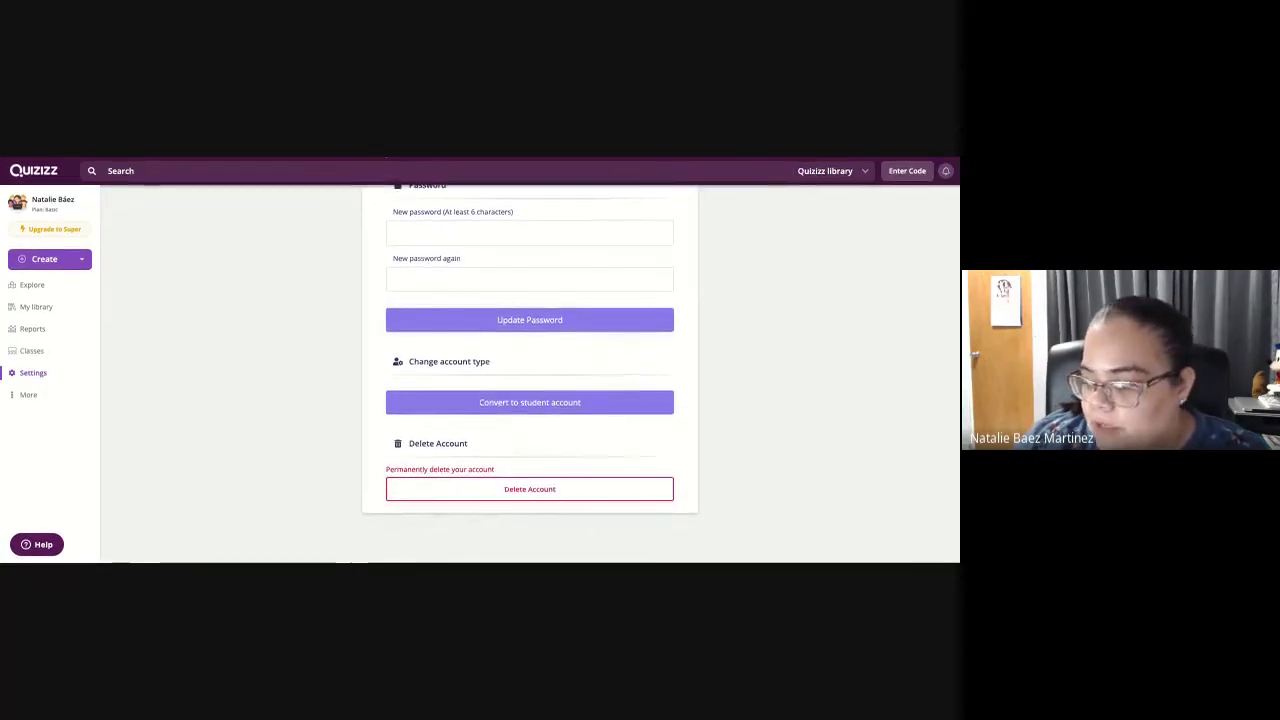
scroll(300, 380, "up", 5)
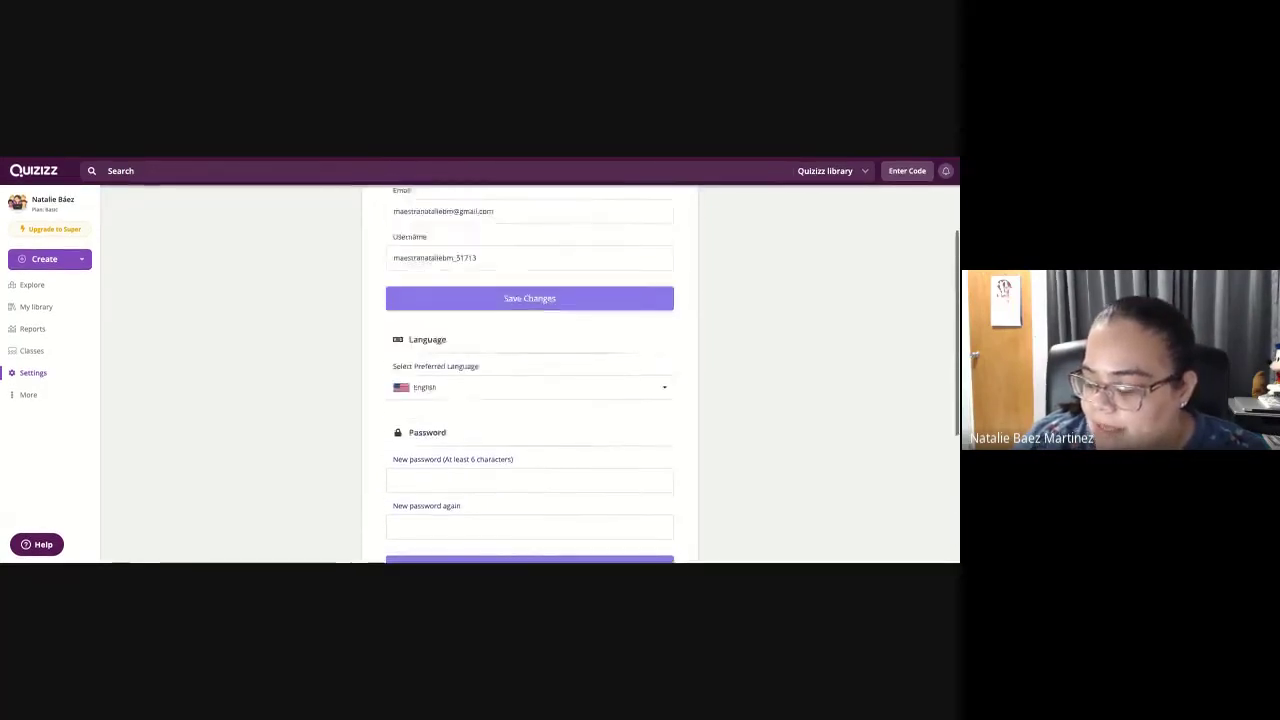
left_click(28, 397)
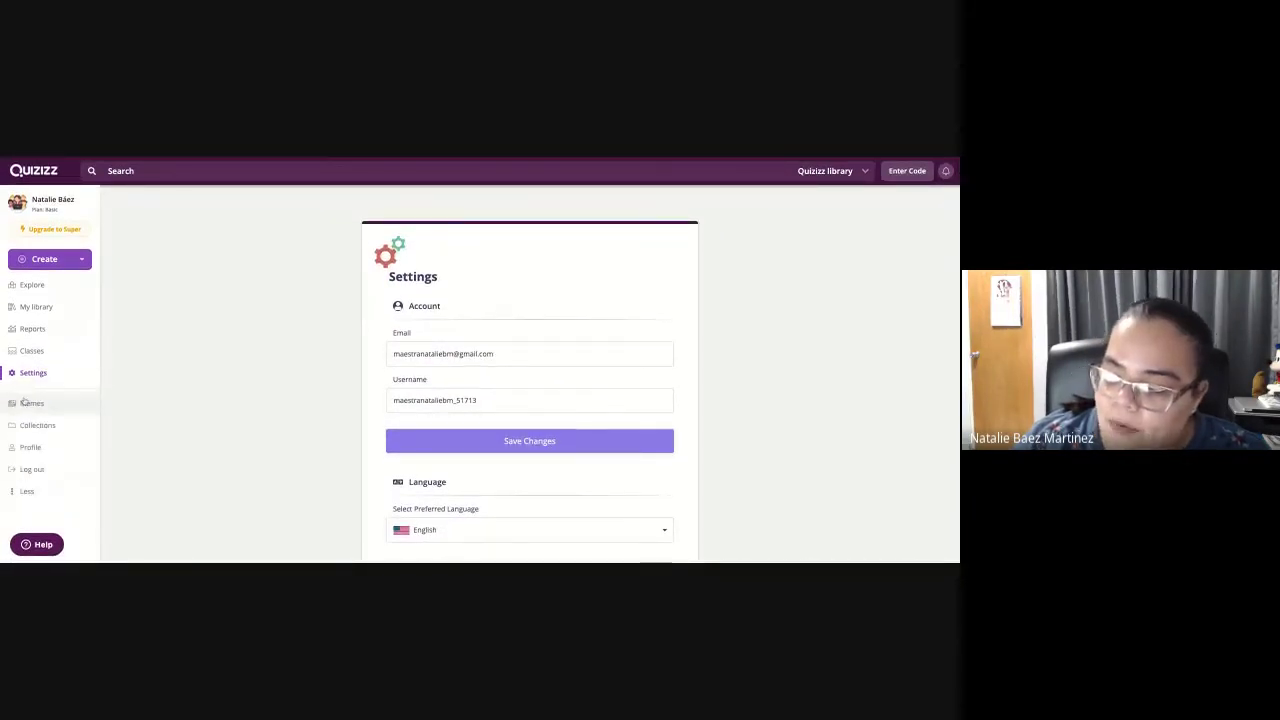
left_click(42, 404)
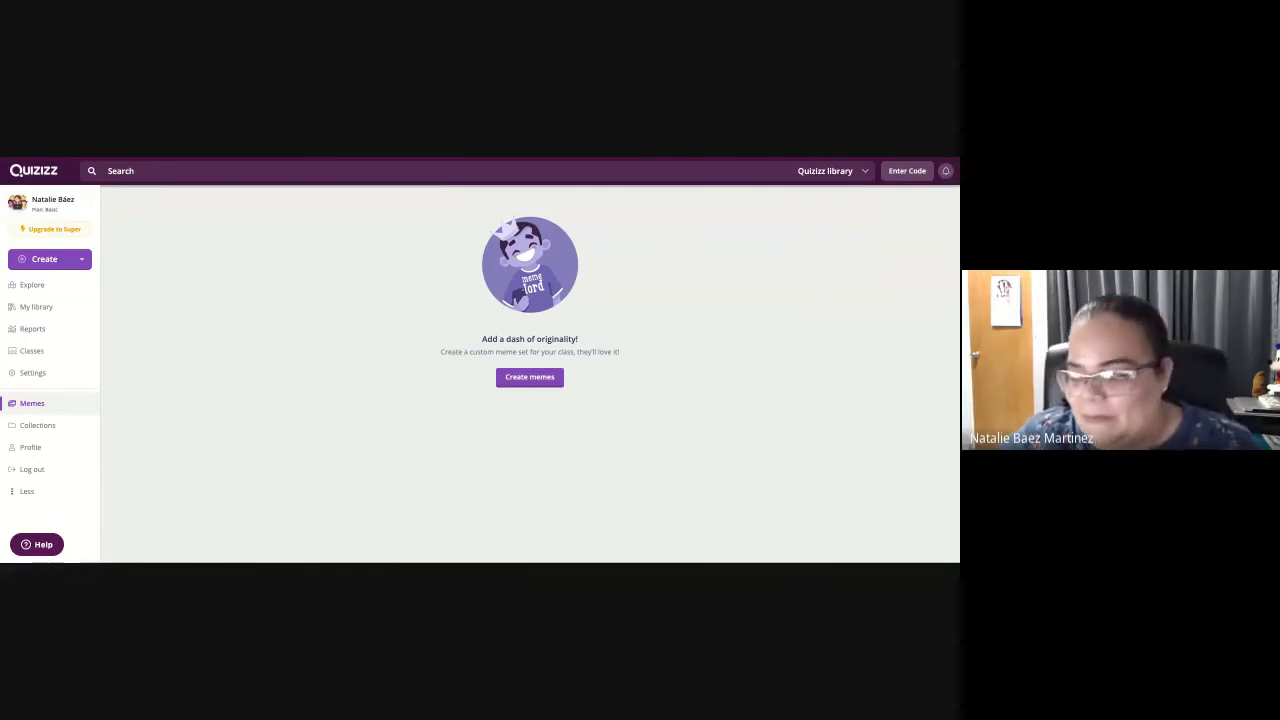
left_click(67, 428)
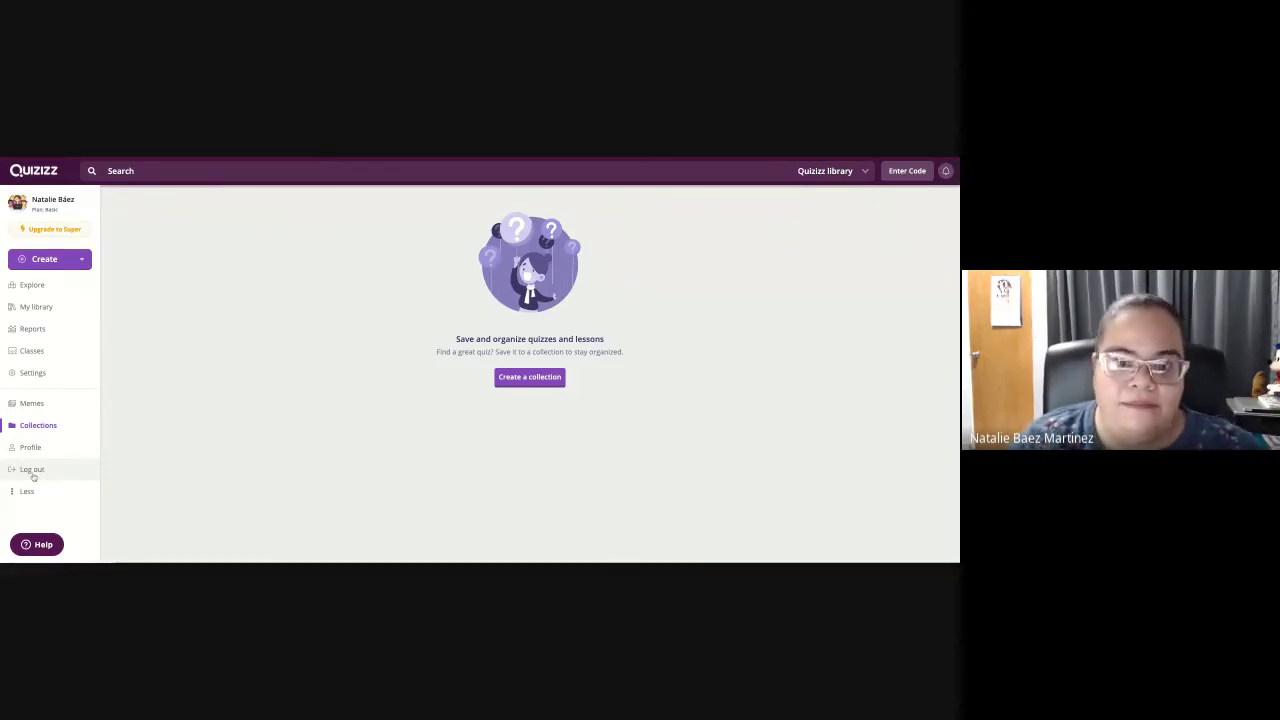
- Create a new quiz named "Prueba" with Science as its subject
left_click(56, 263)
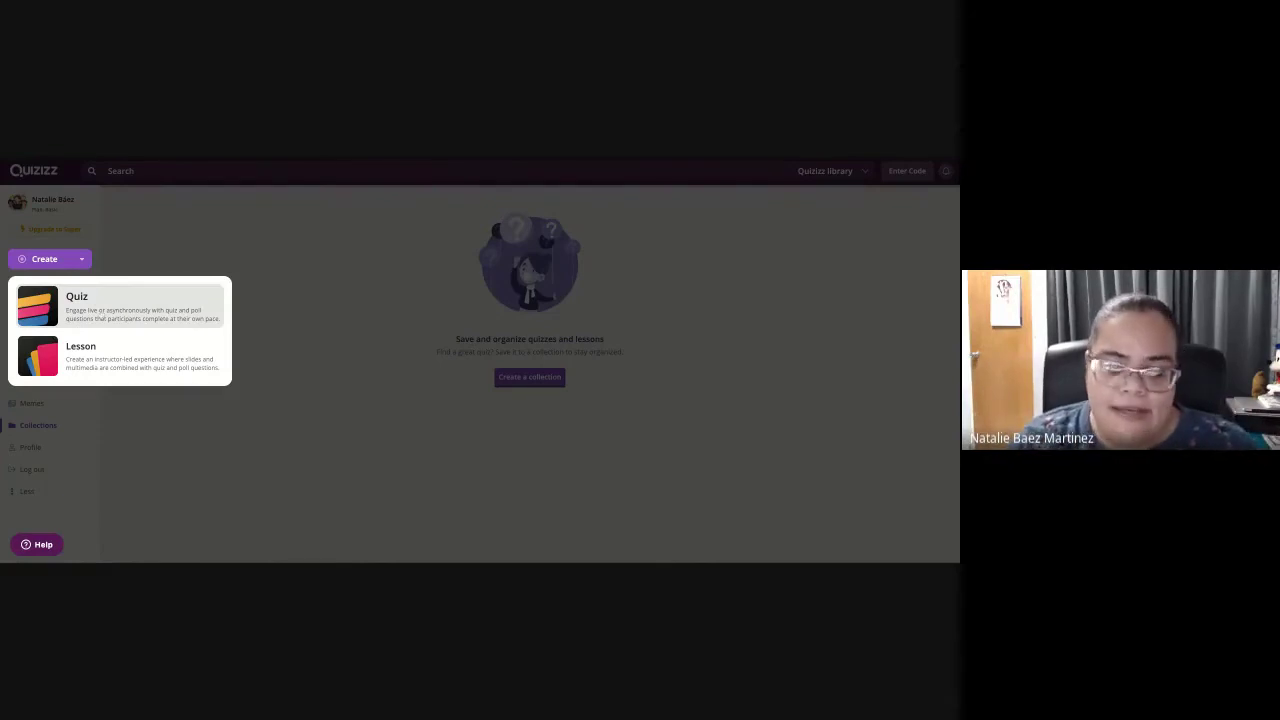
left_click(101, 313)
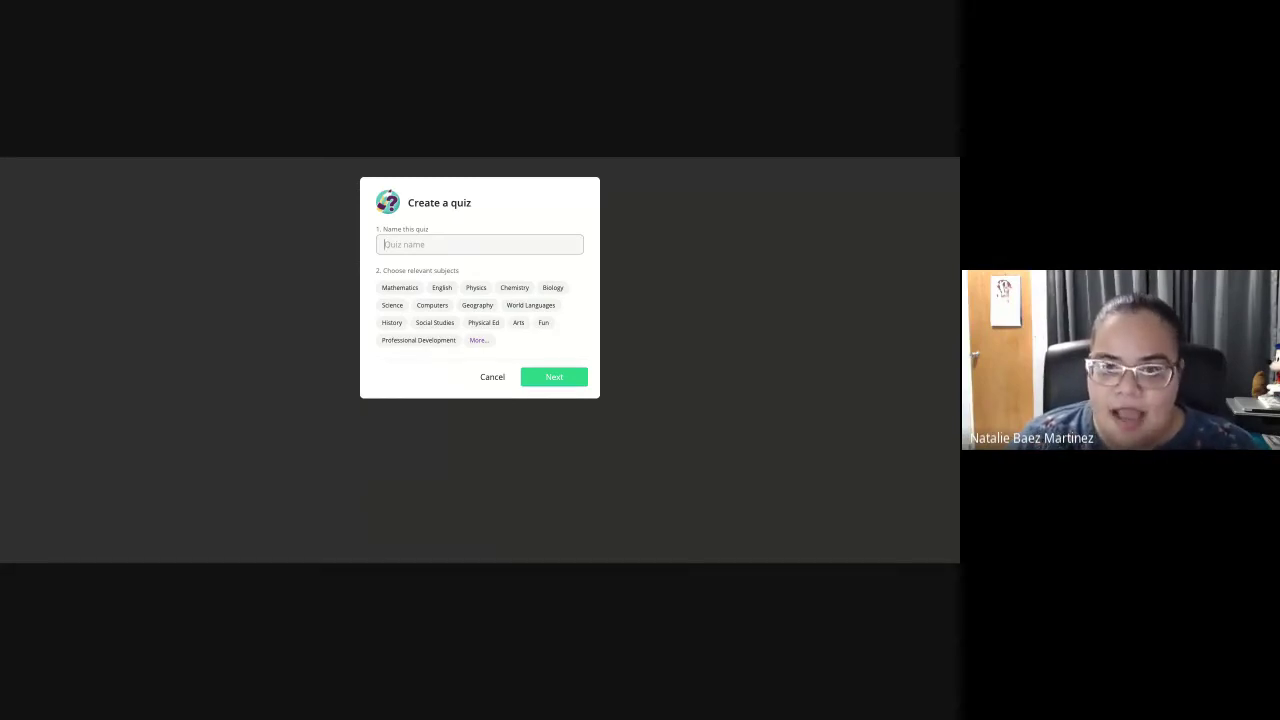
type("Prueba")
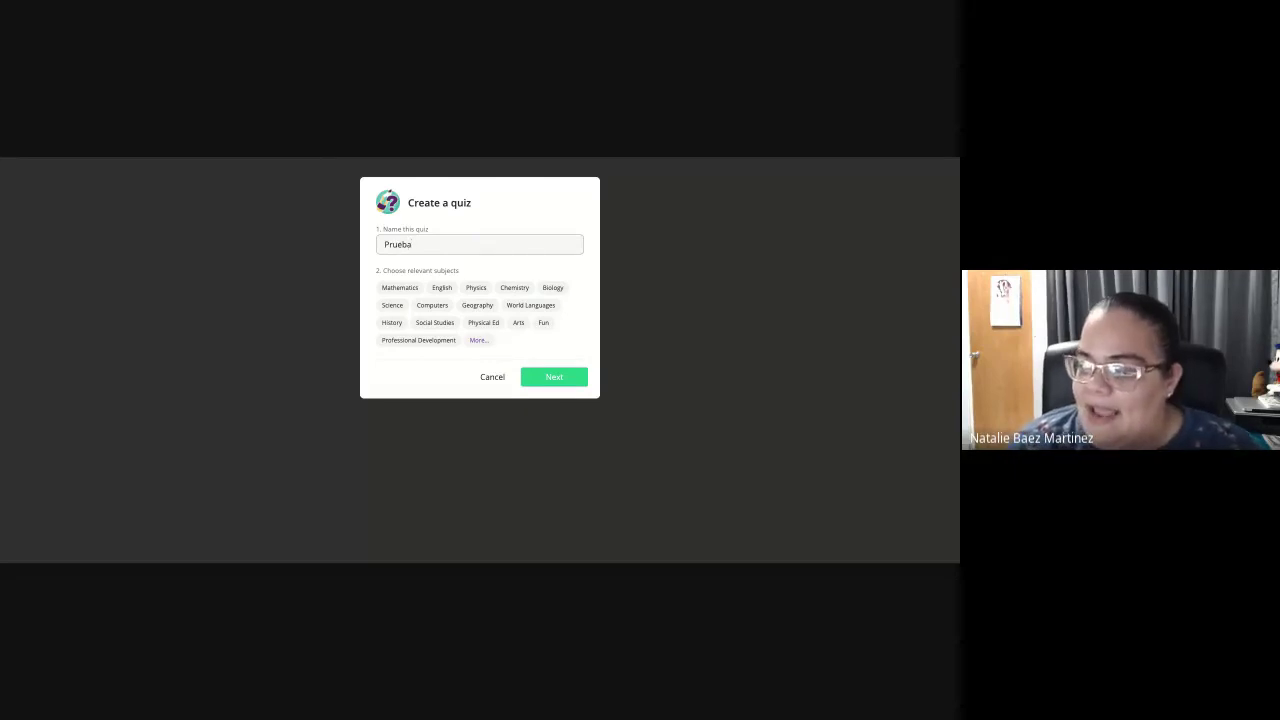
left_click(480, 341)
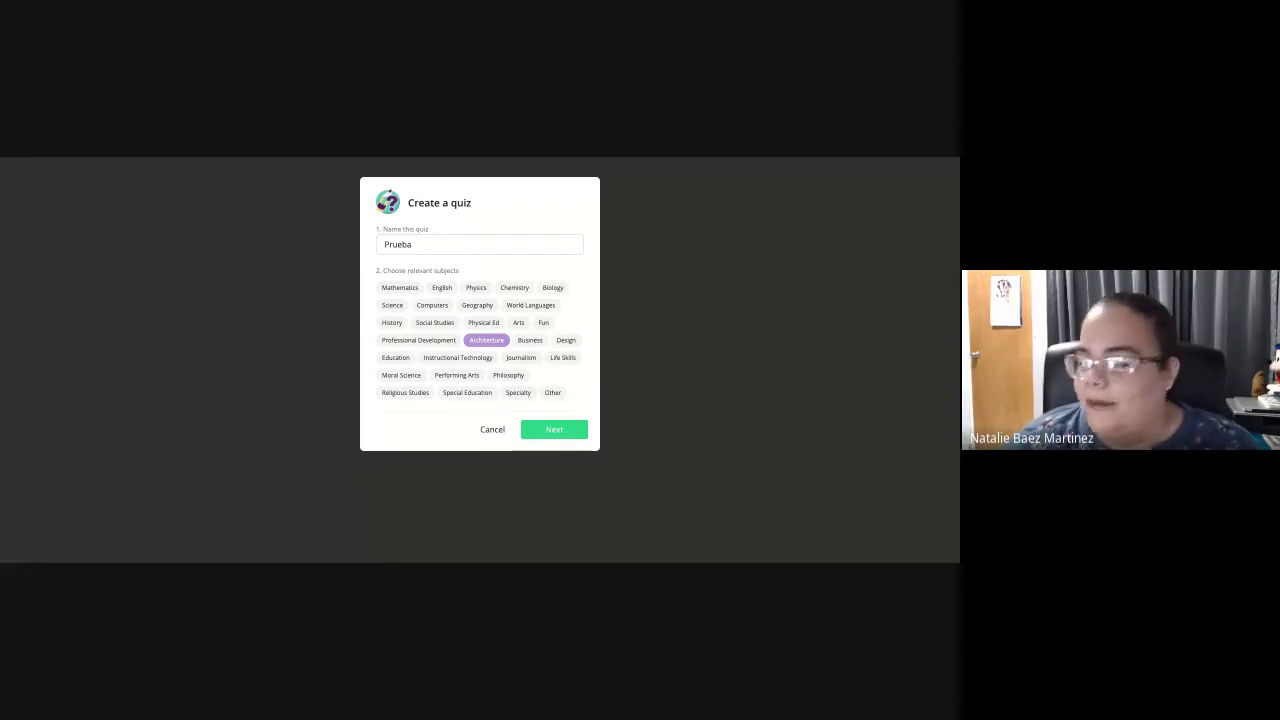
left_click(487, 340)
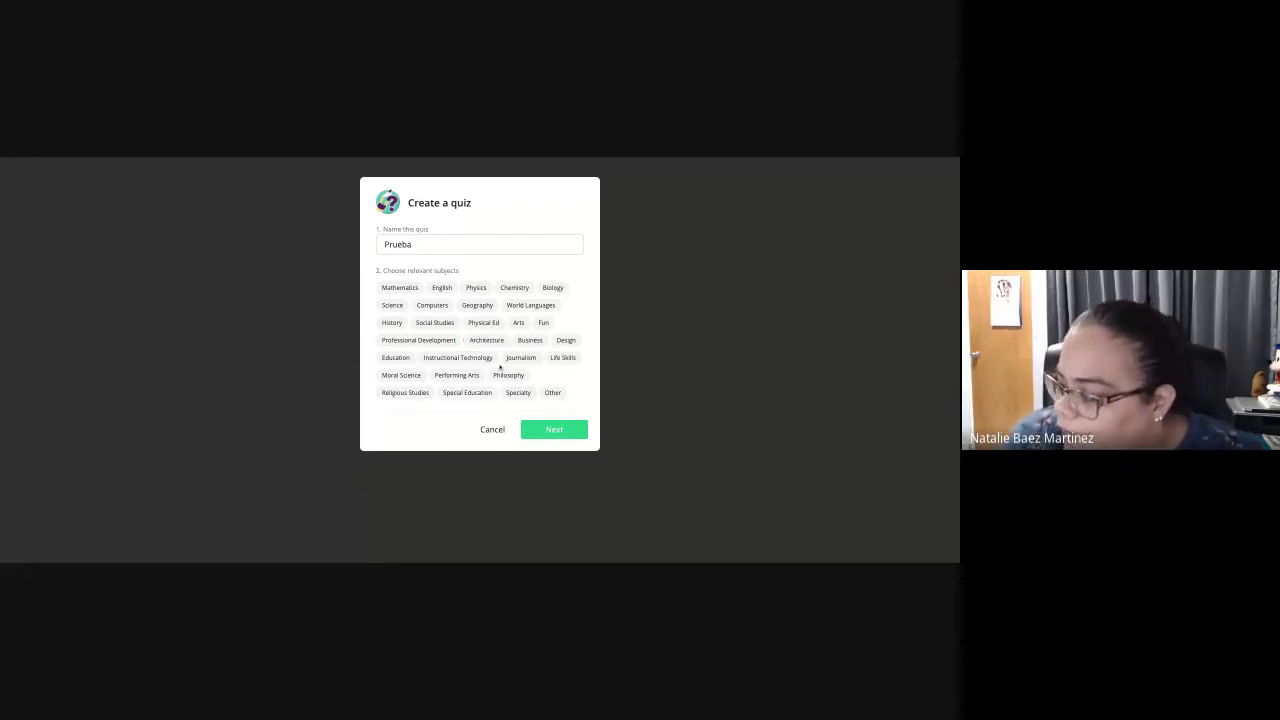
left_click(403, 375)
left_click(393, 306)
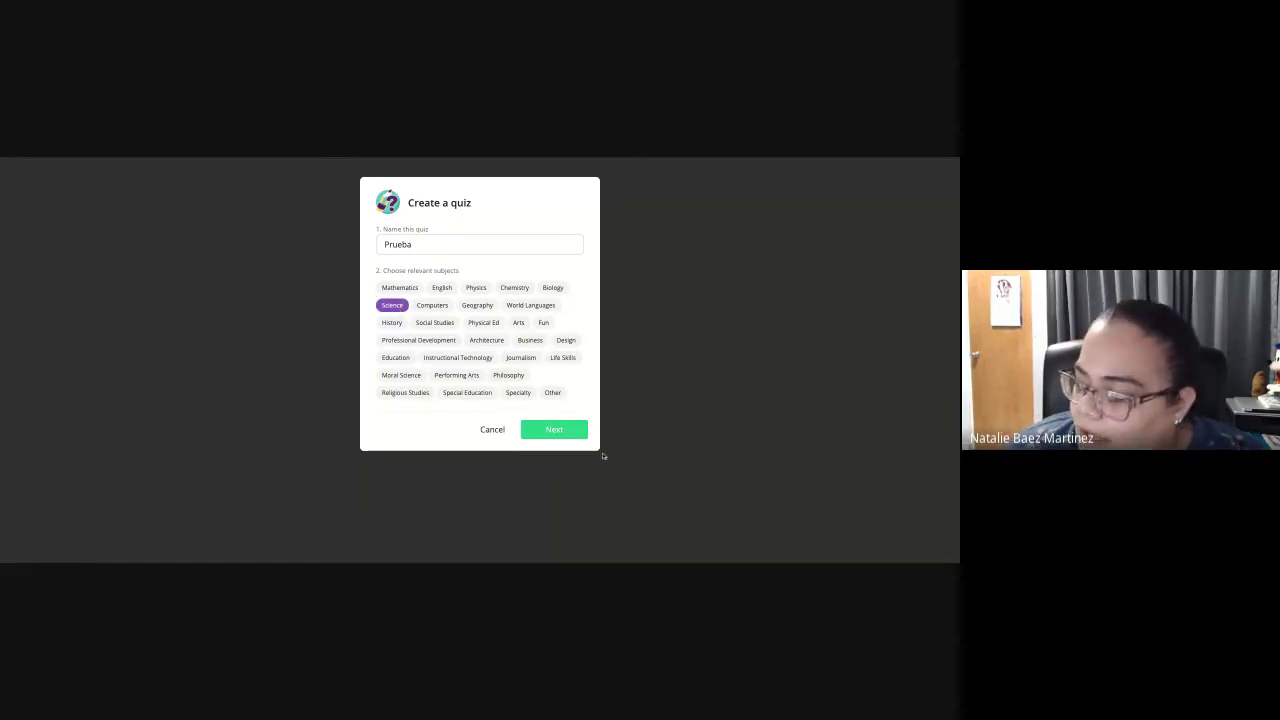
left_click(558, 432)
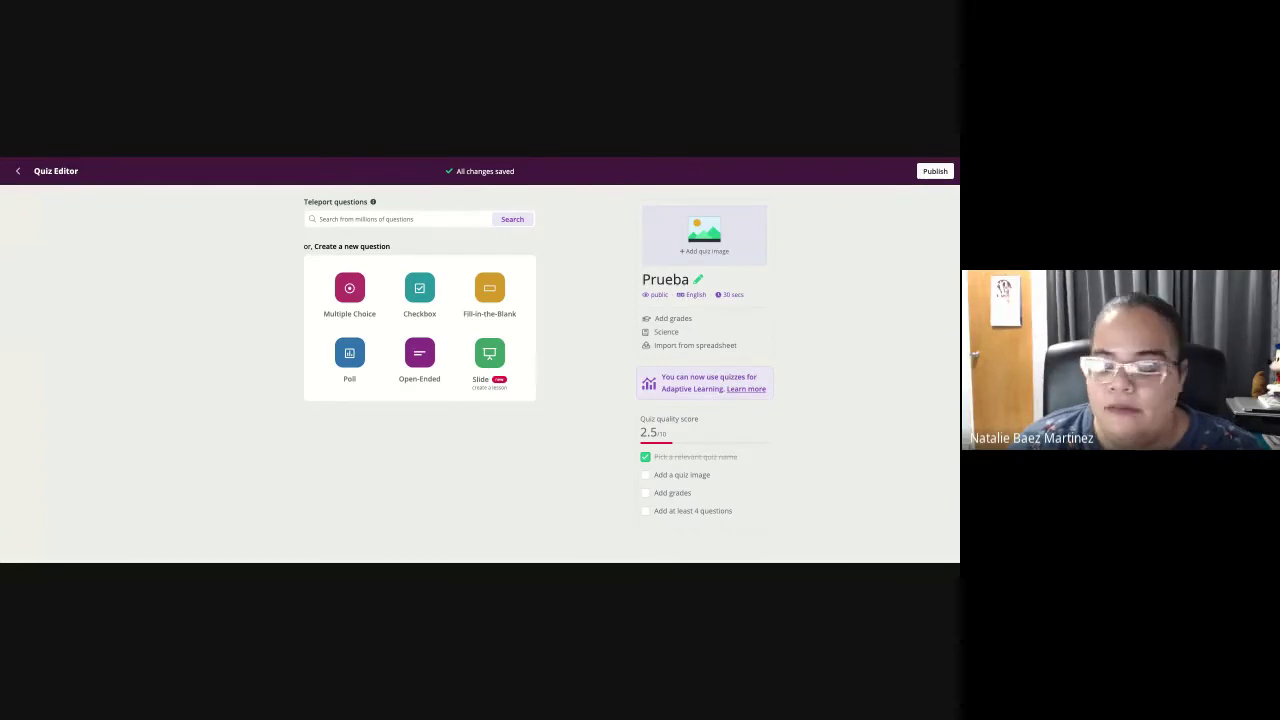
- Open the quiz details with the laboratory title image and set the quiz language to Spanish; Castilian
left_click(730, 247)
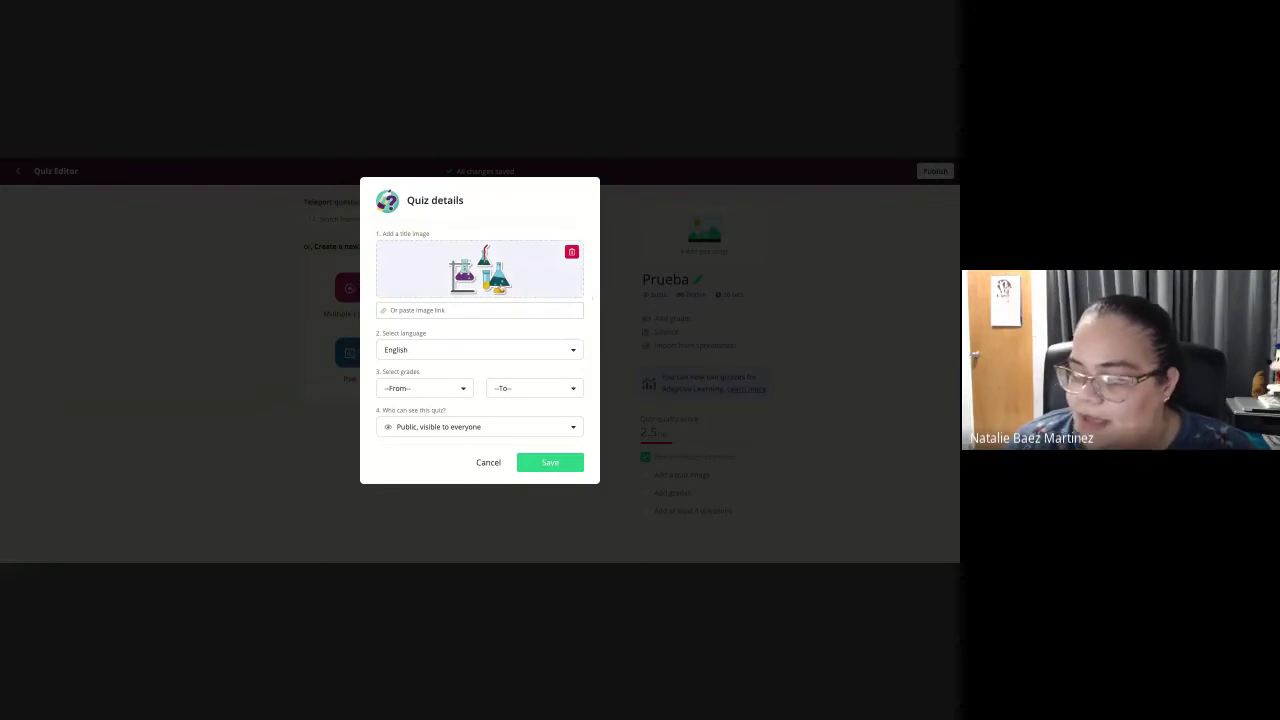
left_click(447, 352)
scroll(446, 381, "down", 1)
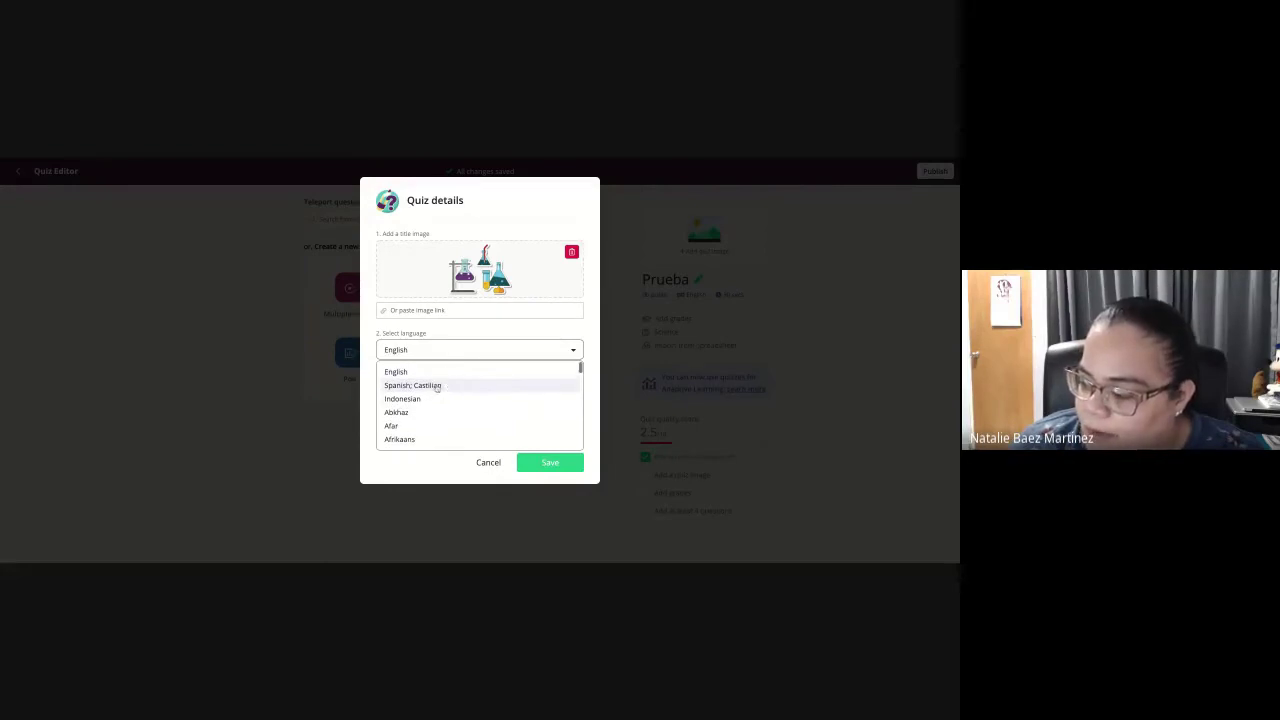
left_click(440, 381)
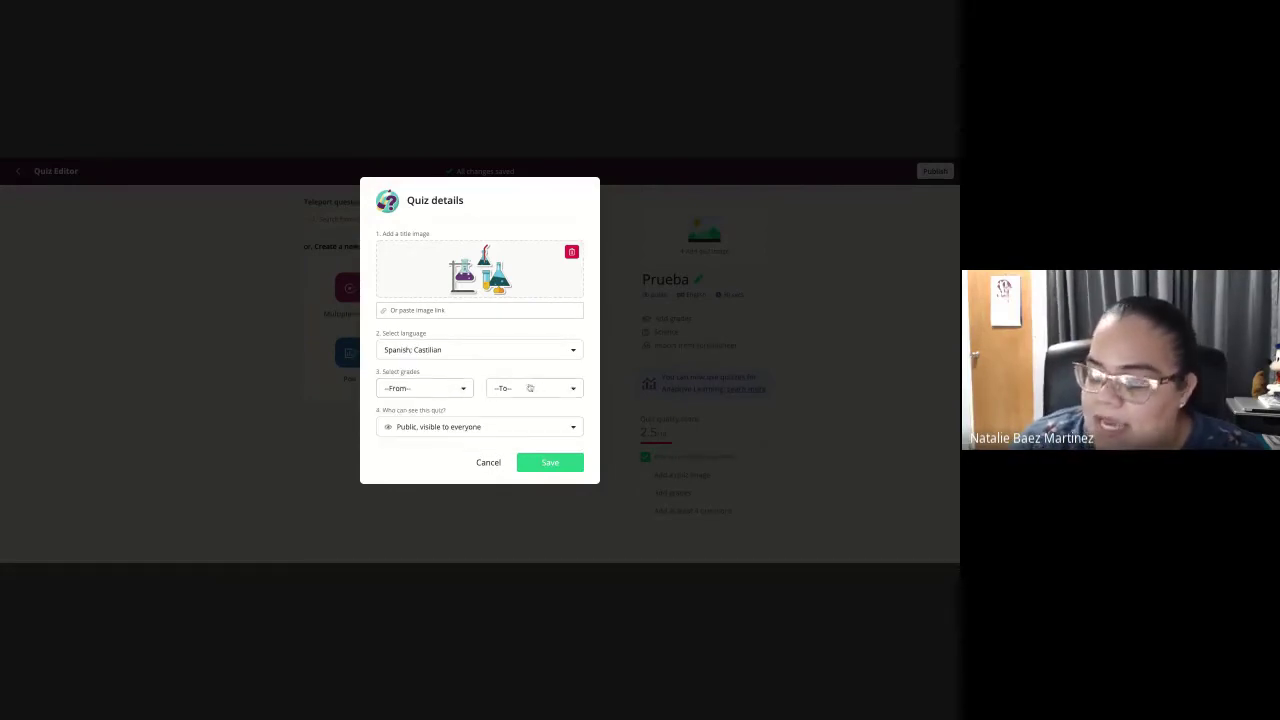
- Set the quiz's grade range from 1st to 3rd, keep it public and visible to everyone, and save the details
left_click(463, 394)
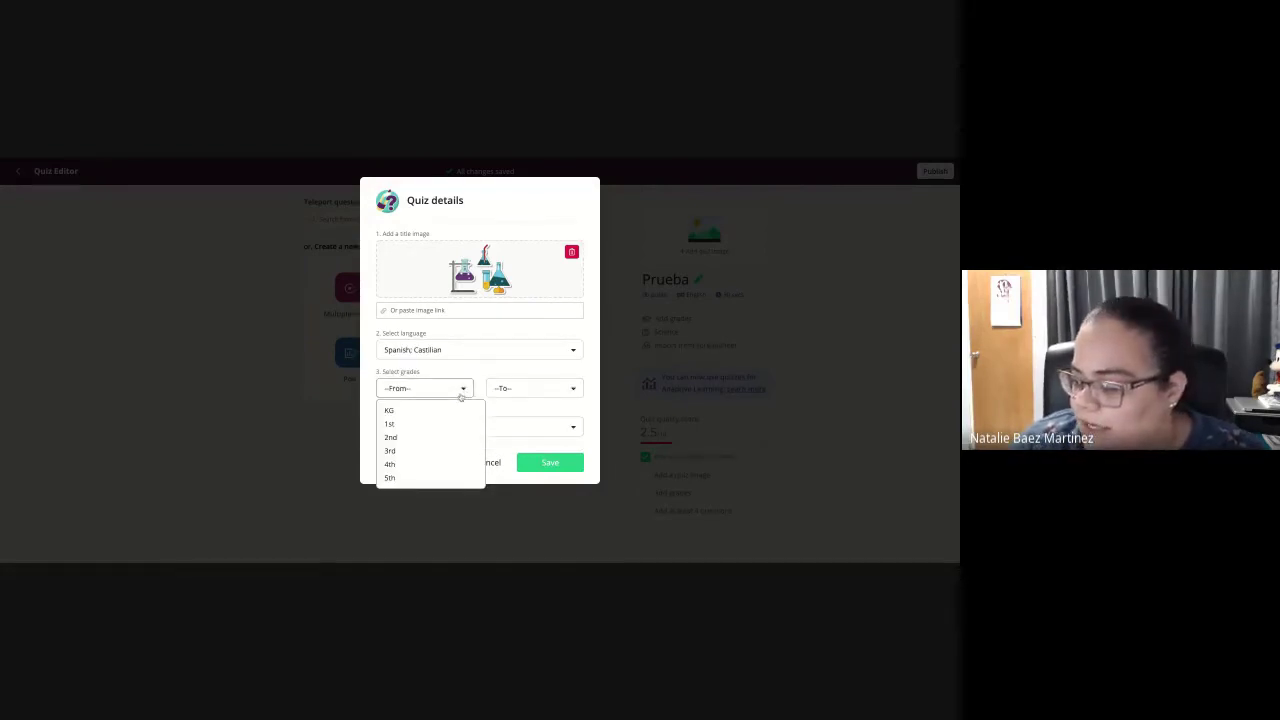
left_click(432, 430)
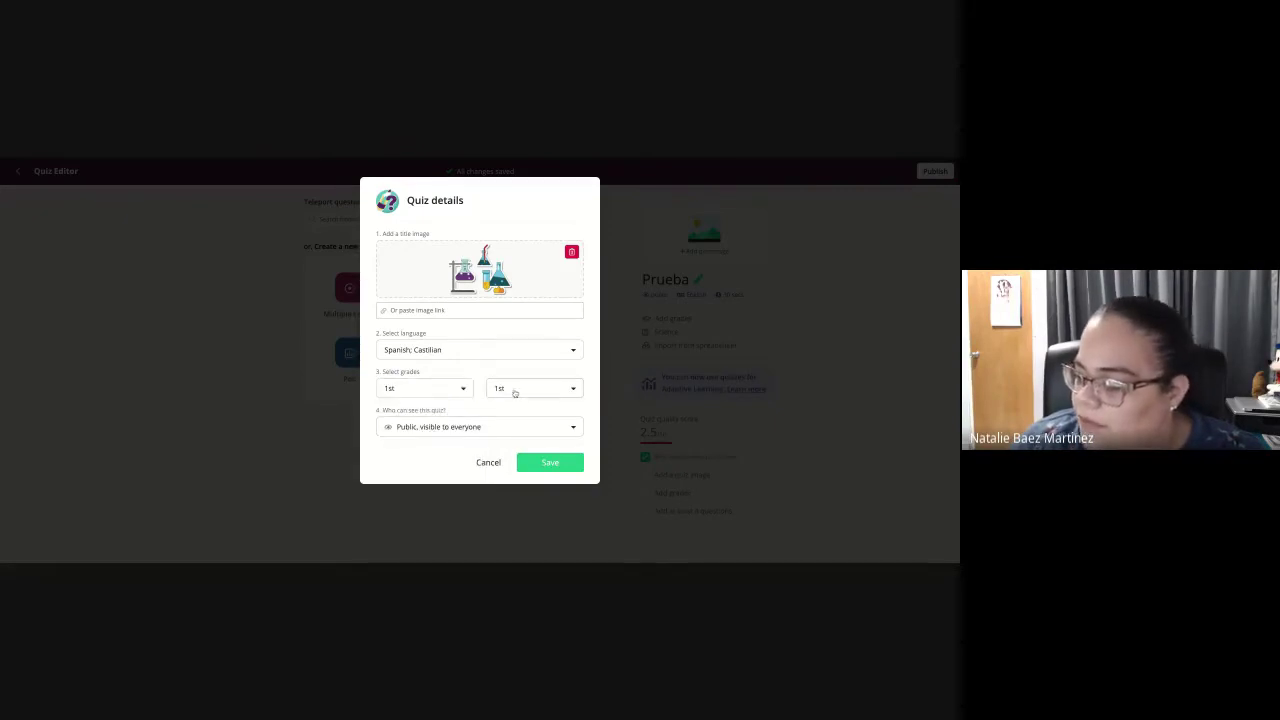
left_click(516, 392)
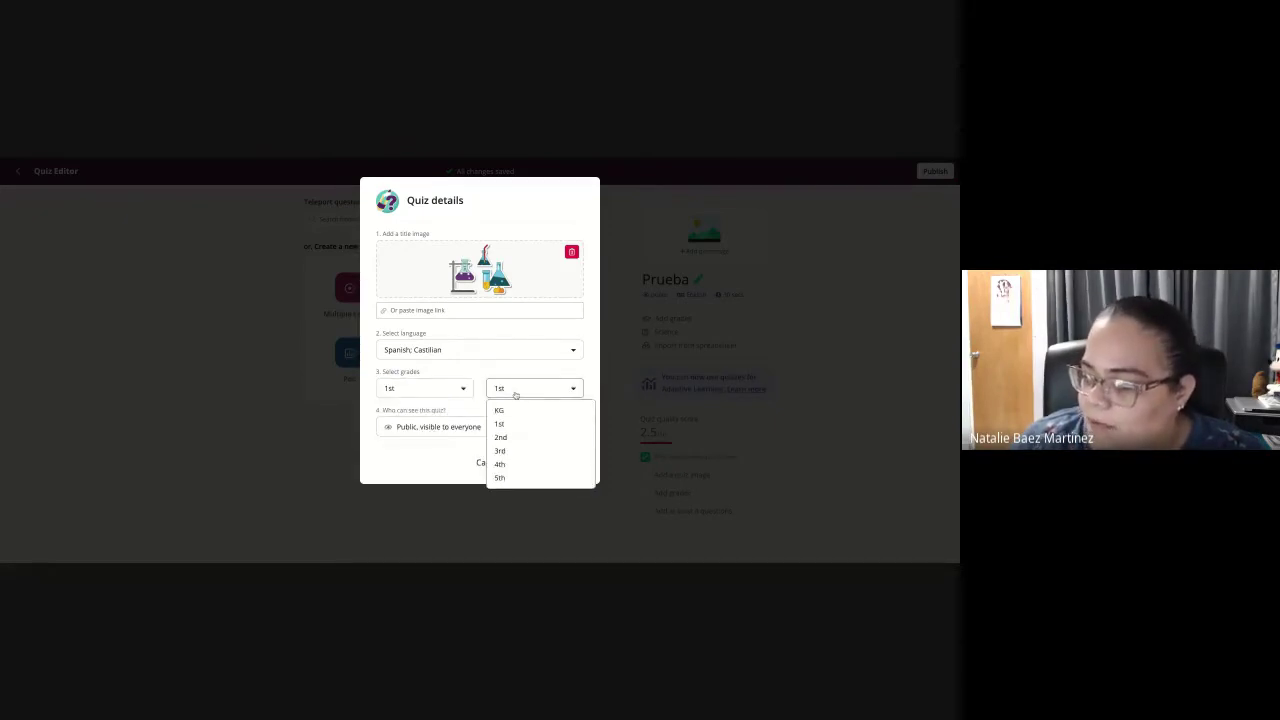
left_click(508, 451)
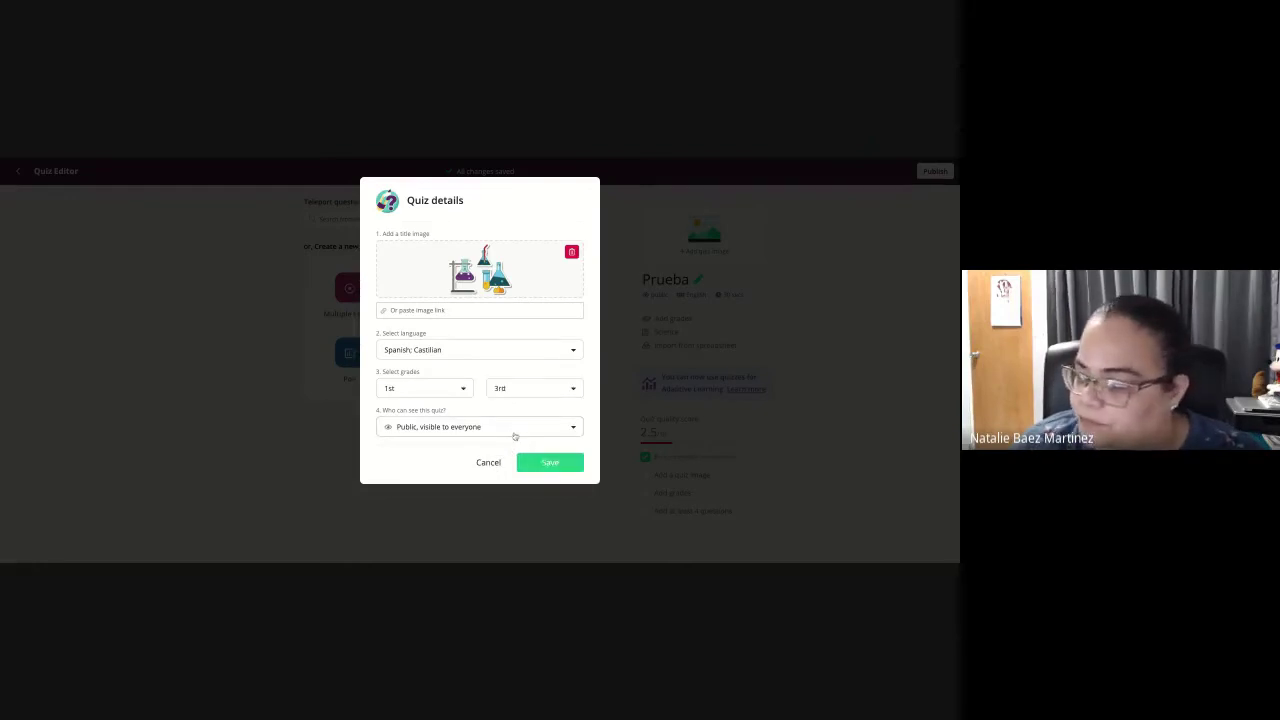
left_click(455, 434)
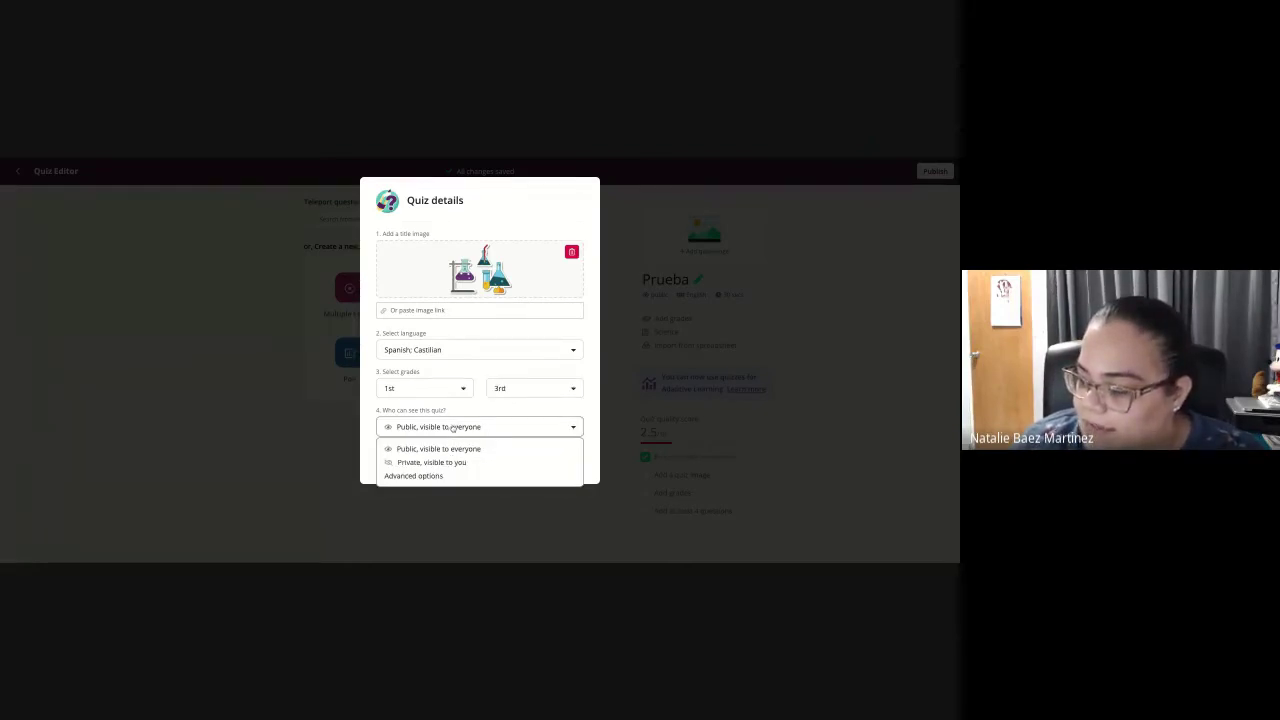
left_click(450, 449)
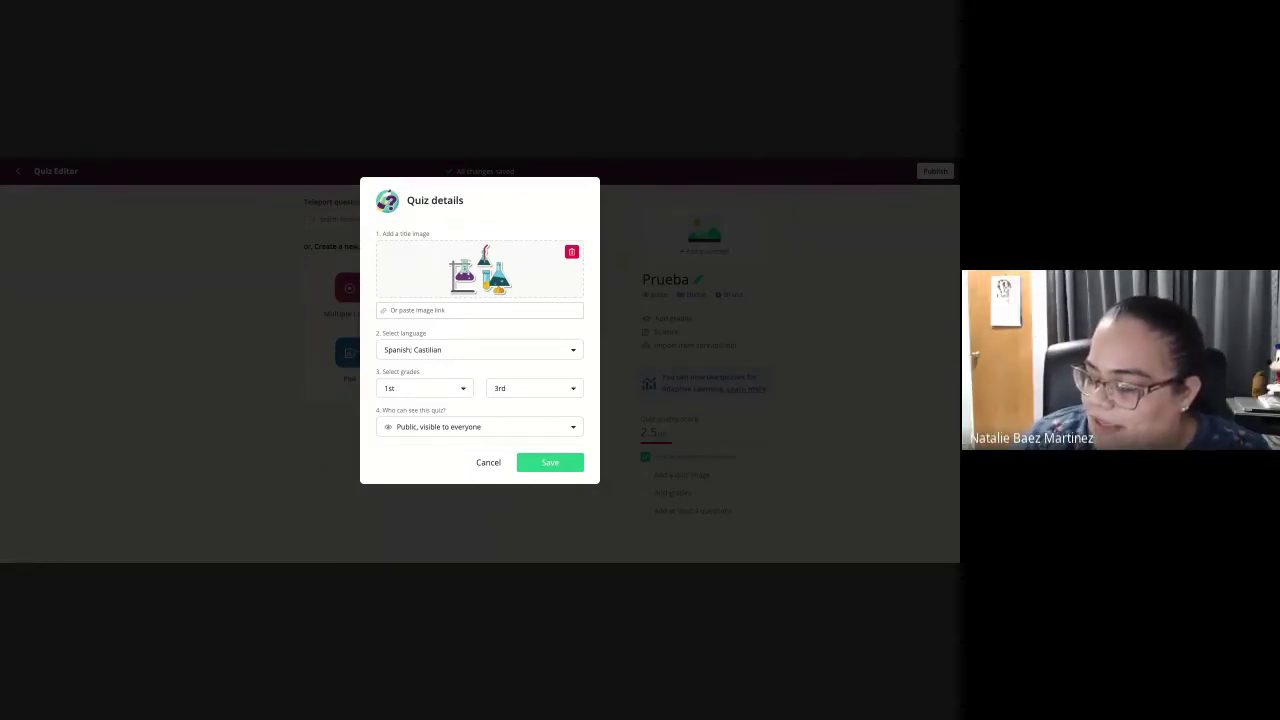
left_click(550, 462)
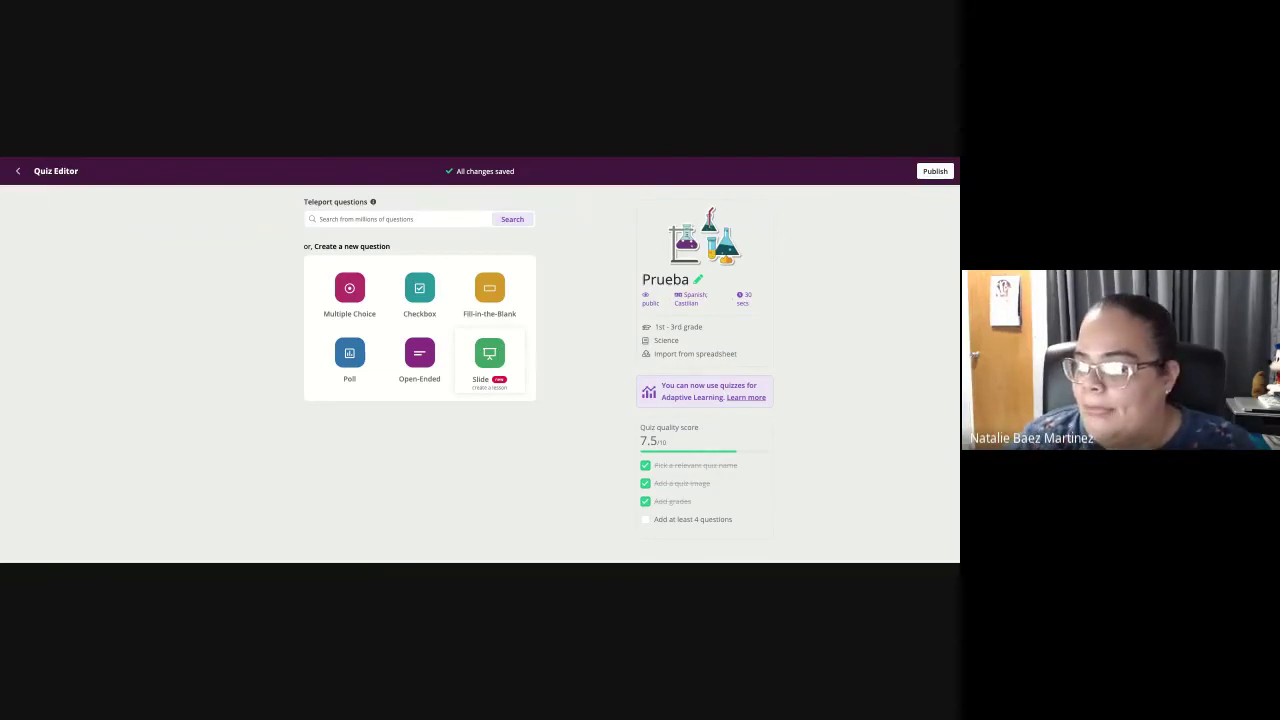
- Add a multiple-choice question with the text "¿Cómo es el clima en Puerto Rico?"
left_click(340, 300)
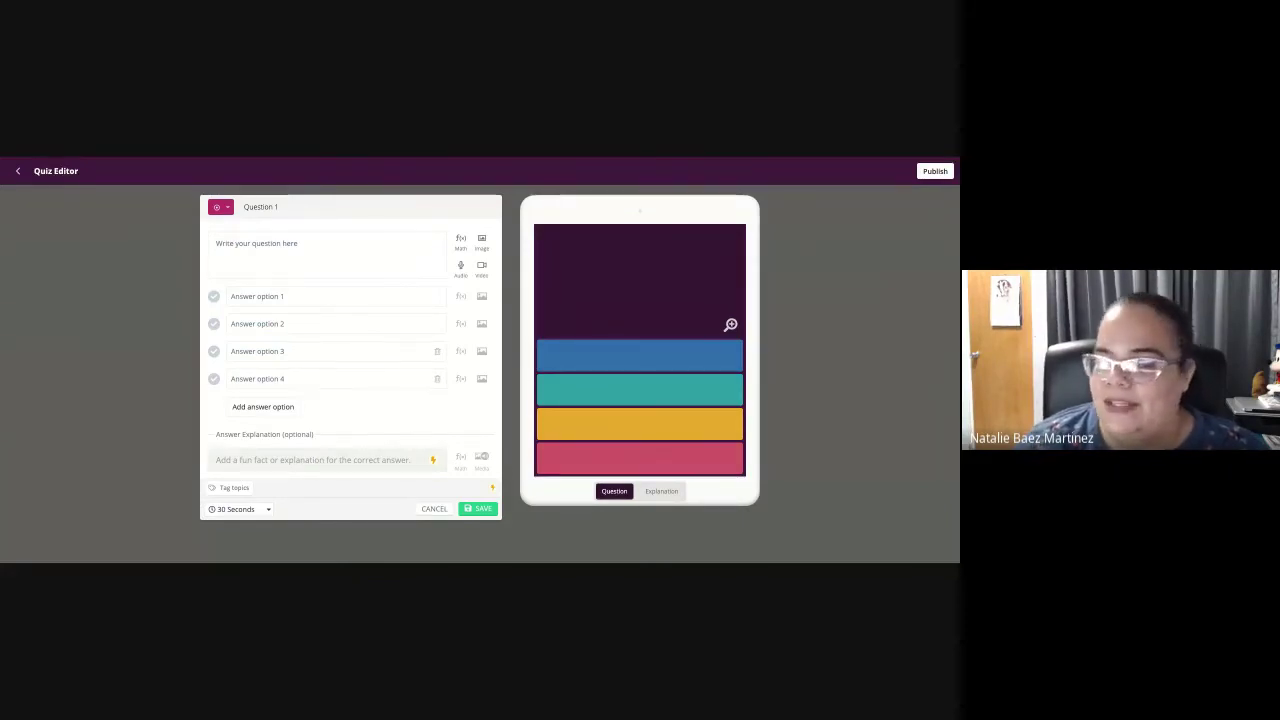
left_click(321, 251)
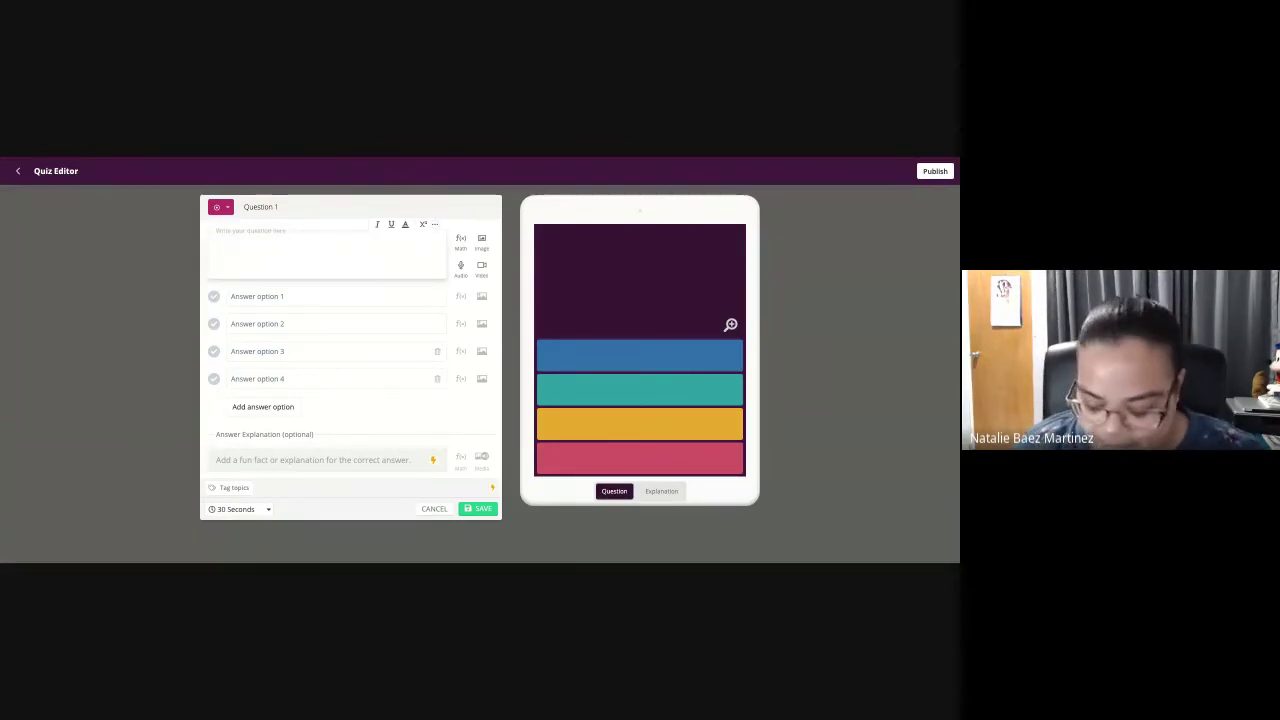
type("¿")
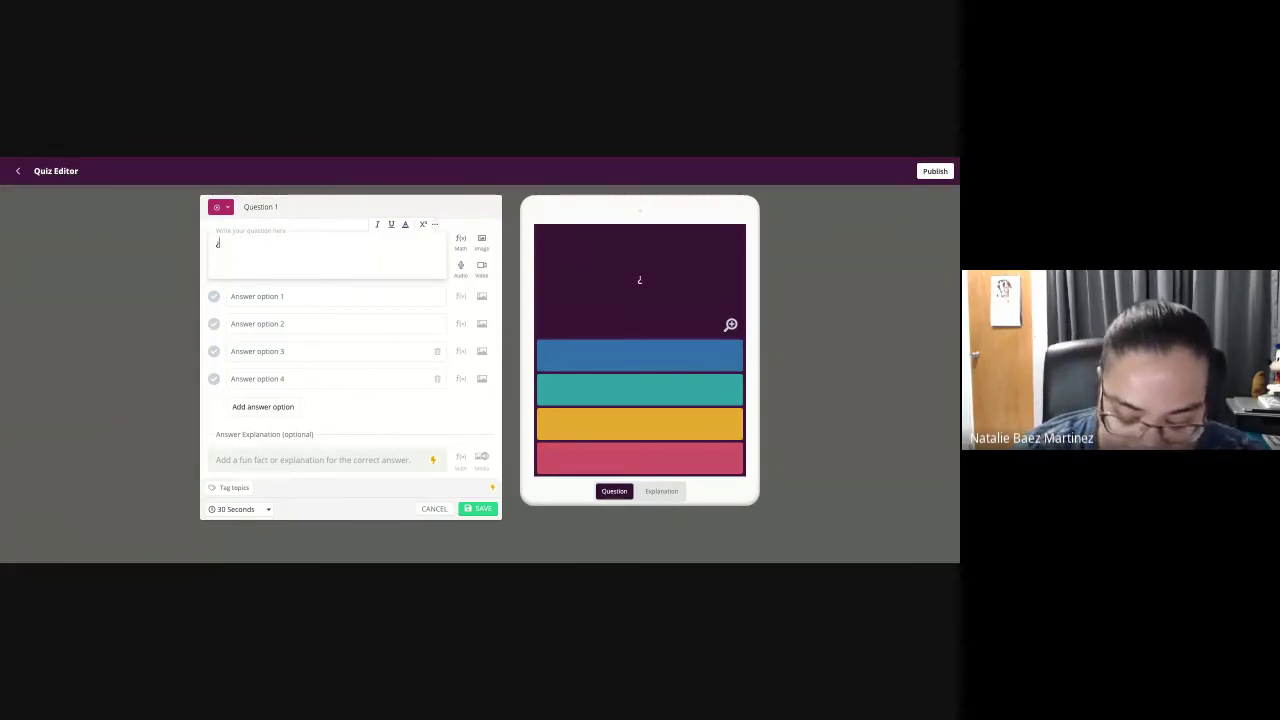
type("Cómo es el")
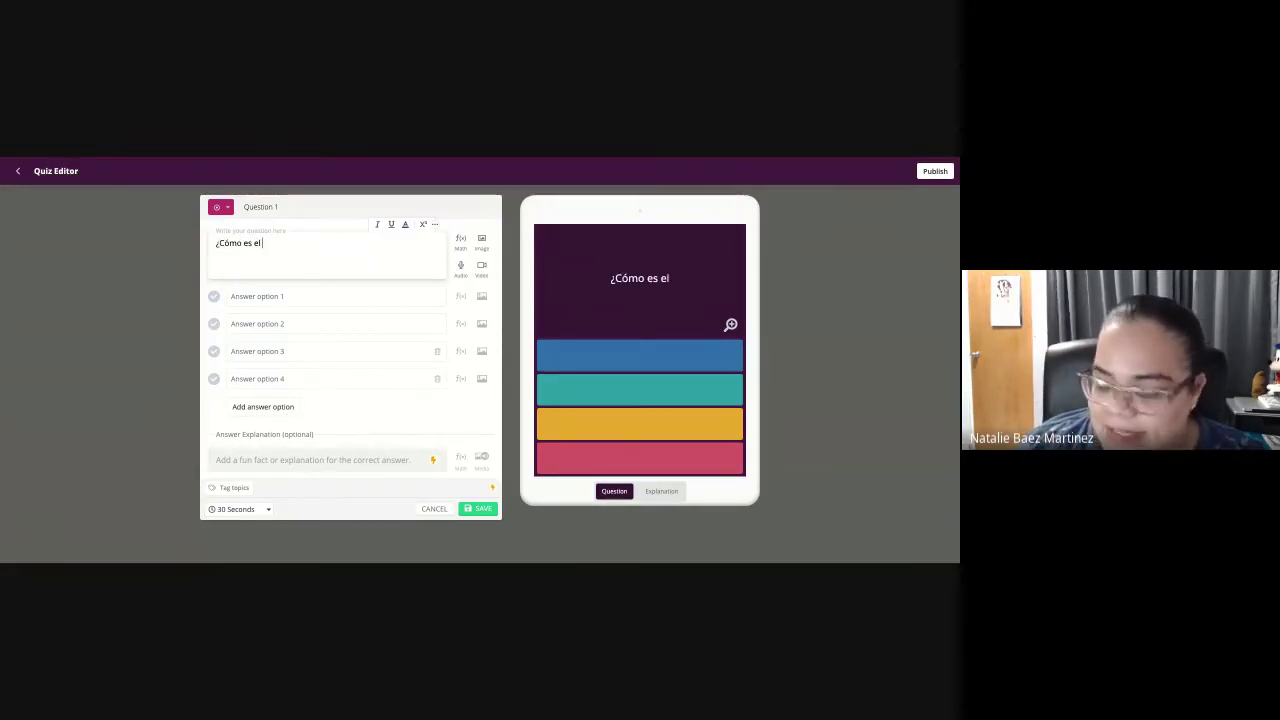
type(" clima en")
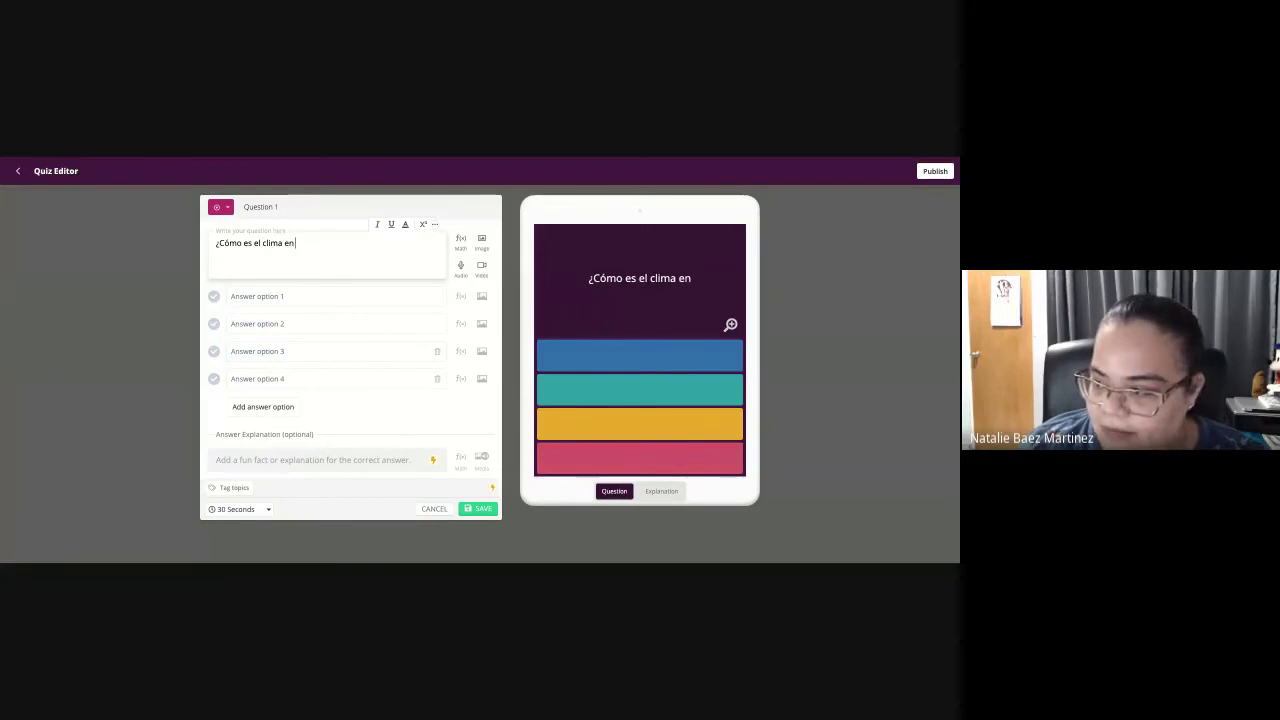
type(" Puerto Ri")
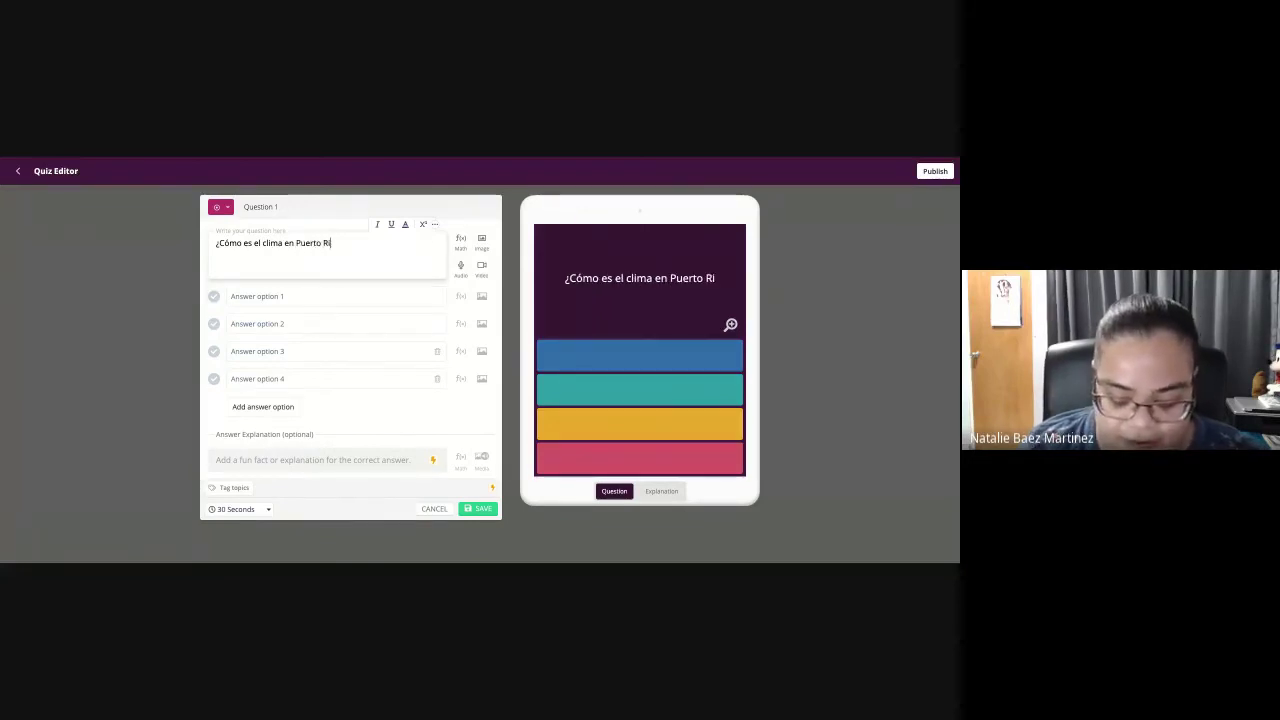
type("co?")
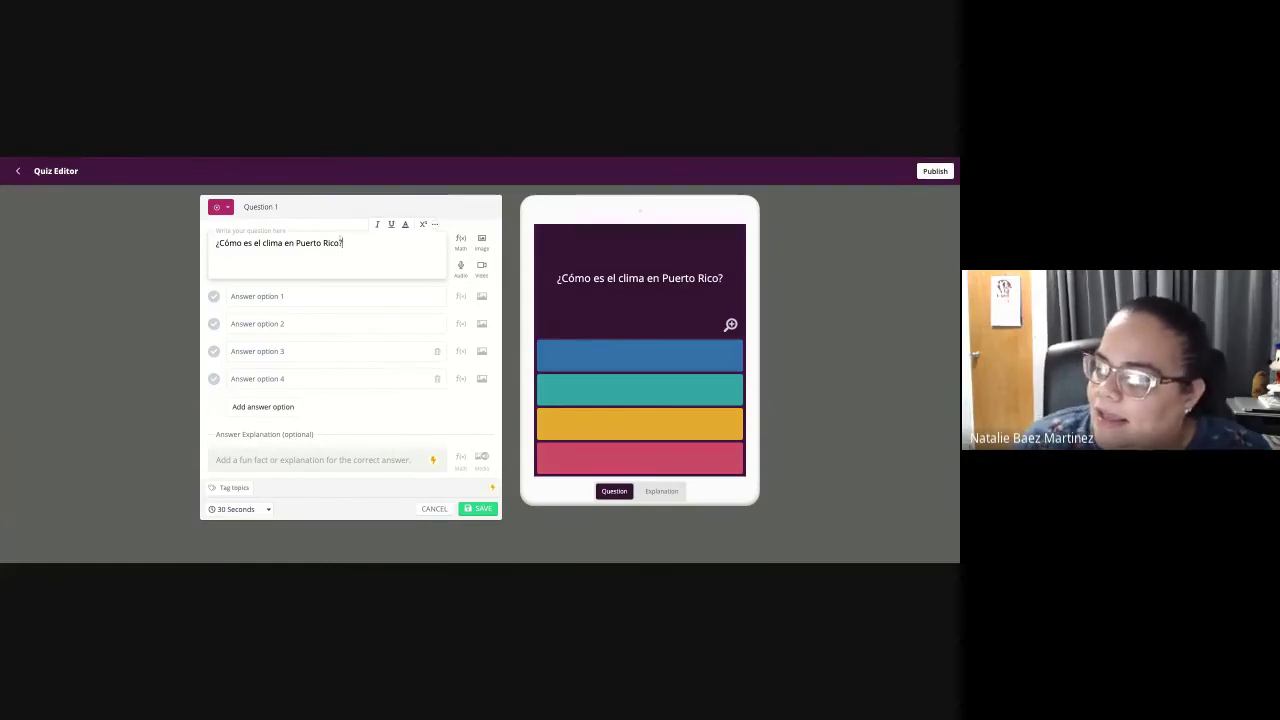
- Underline the words "Puerto Rico" in the question text and colour them pinkish red
left_click_drag(296, 243, 340, 243)
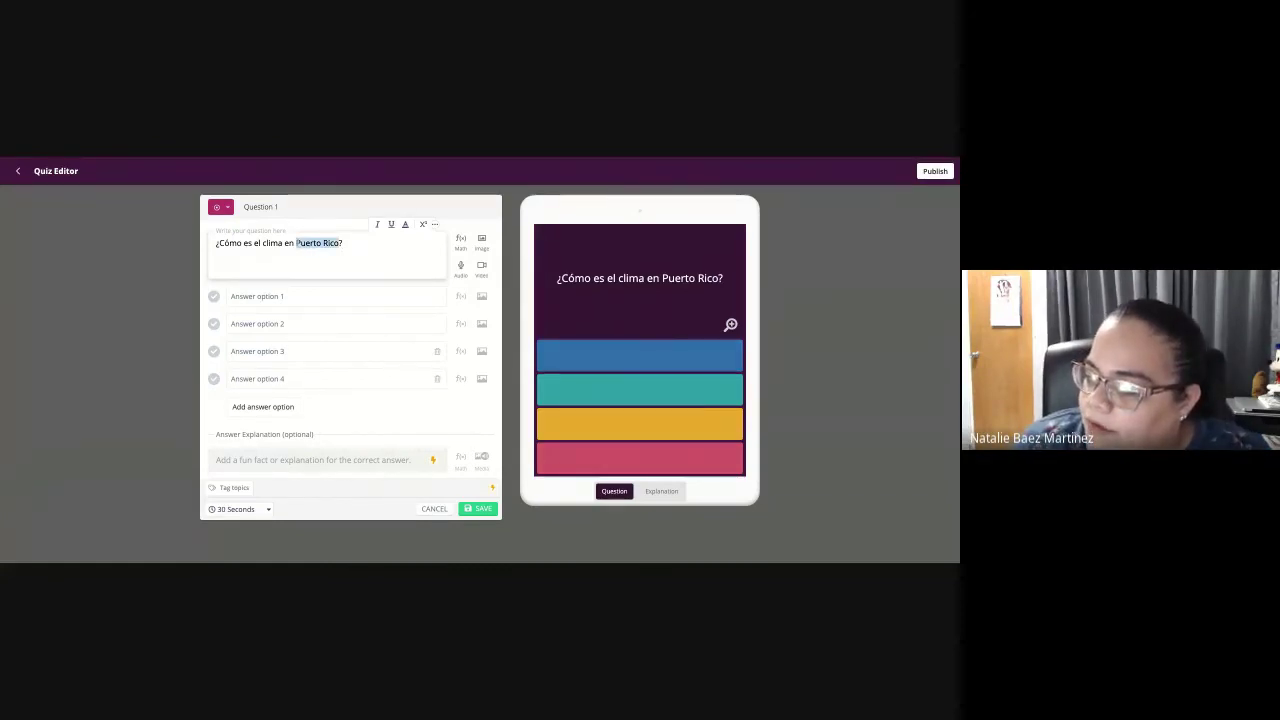
left_click(391, 225)
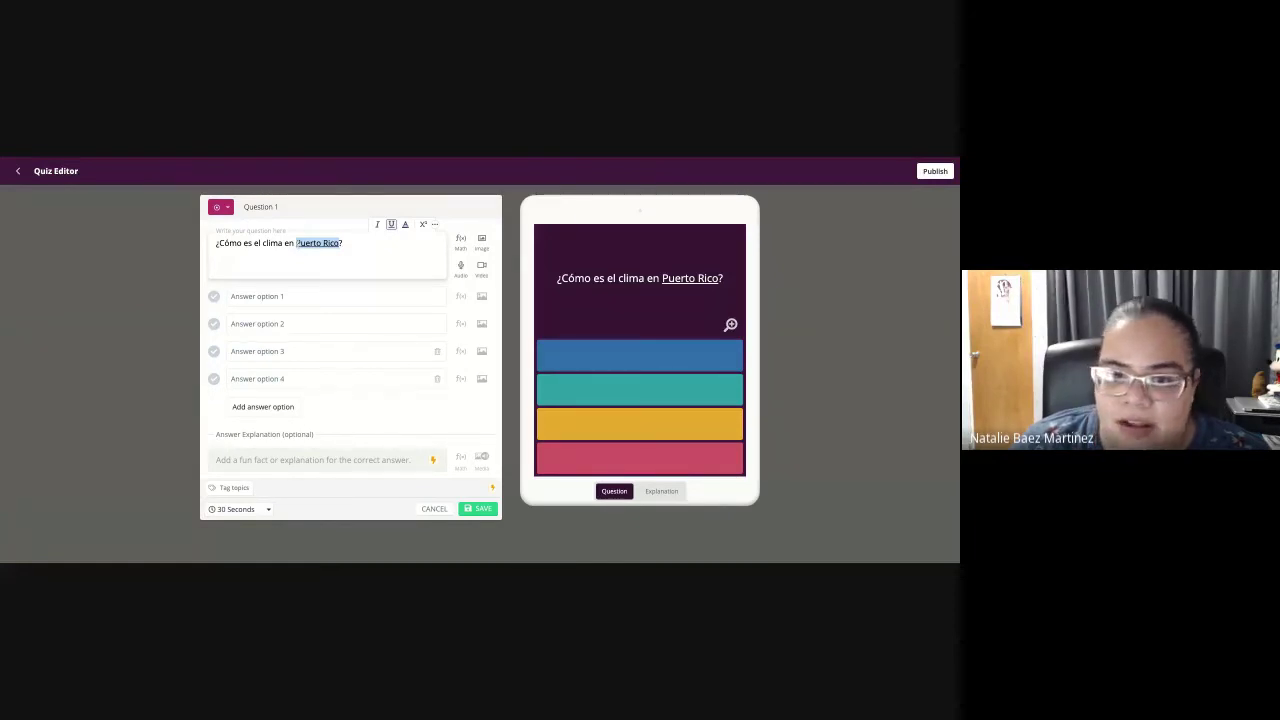
left_click(296, 255)
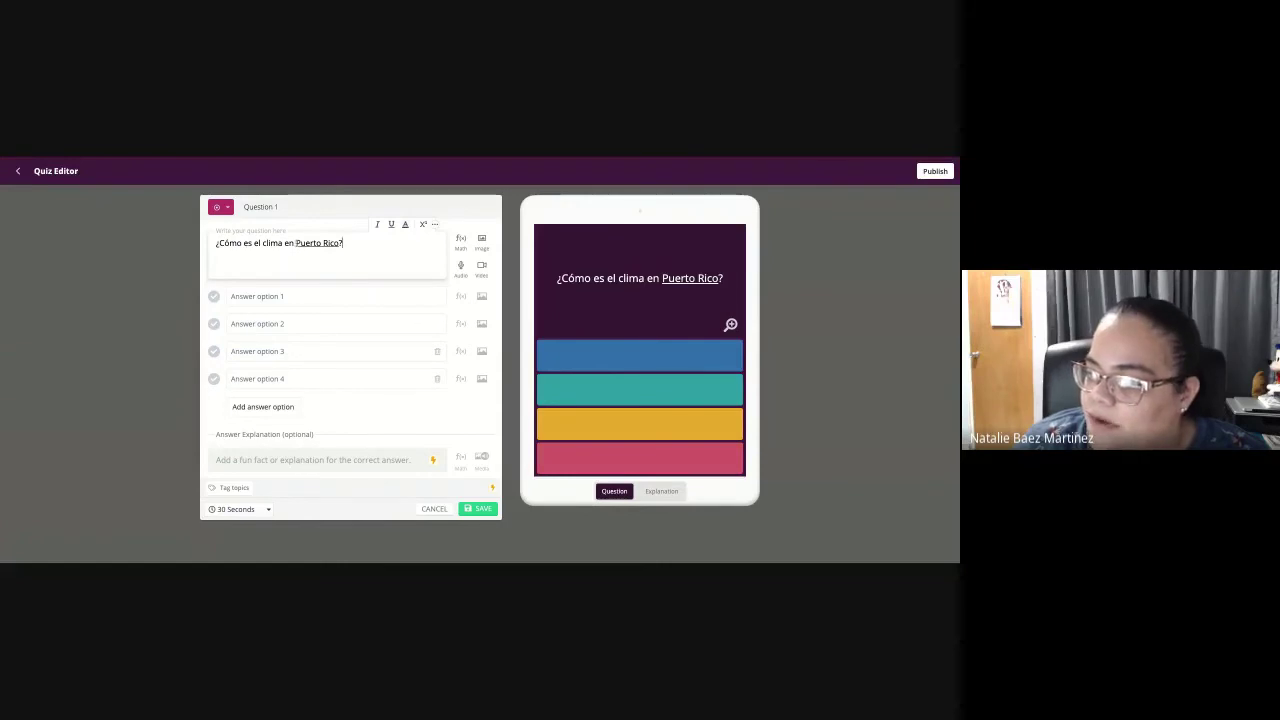
left_click_drag(296, 243, 341, 243)
left_click(405, 225)
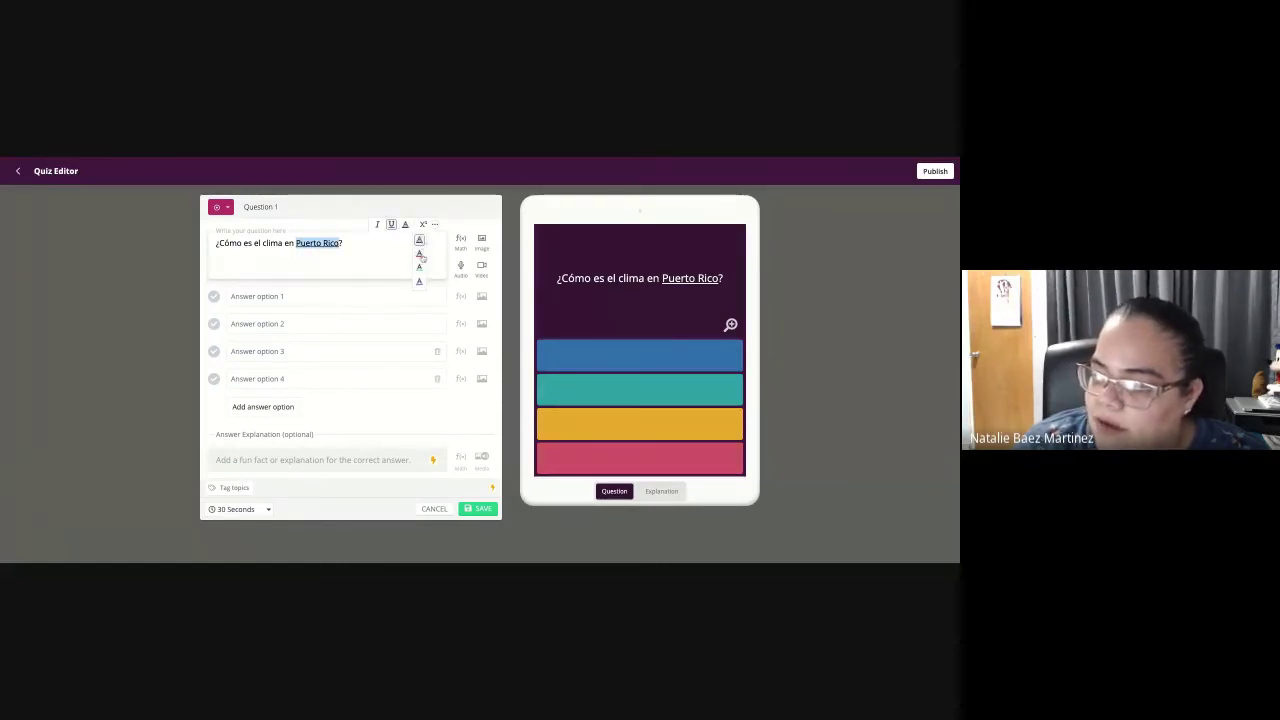
left_click(420, 267)
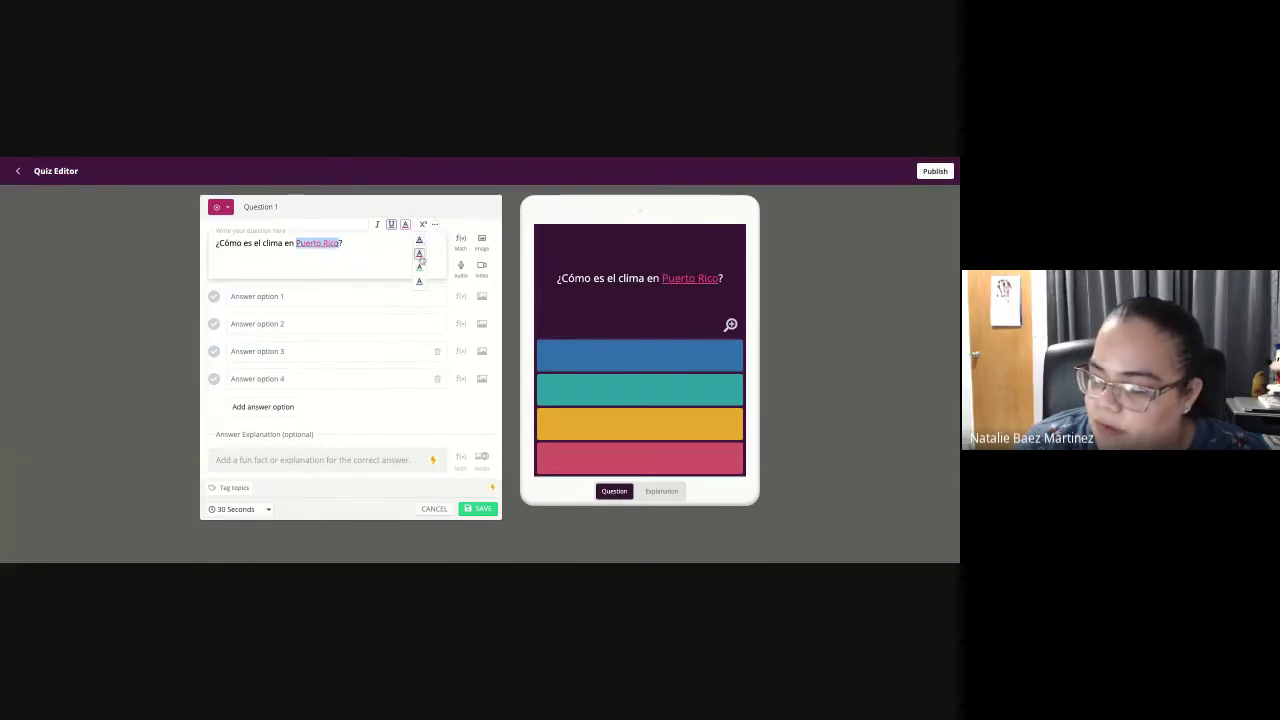
left_click(381, 258)
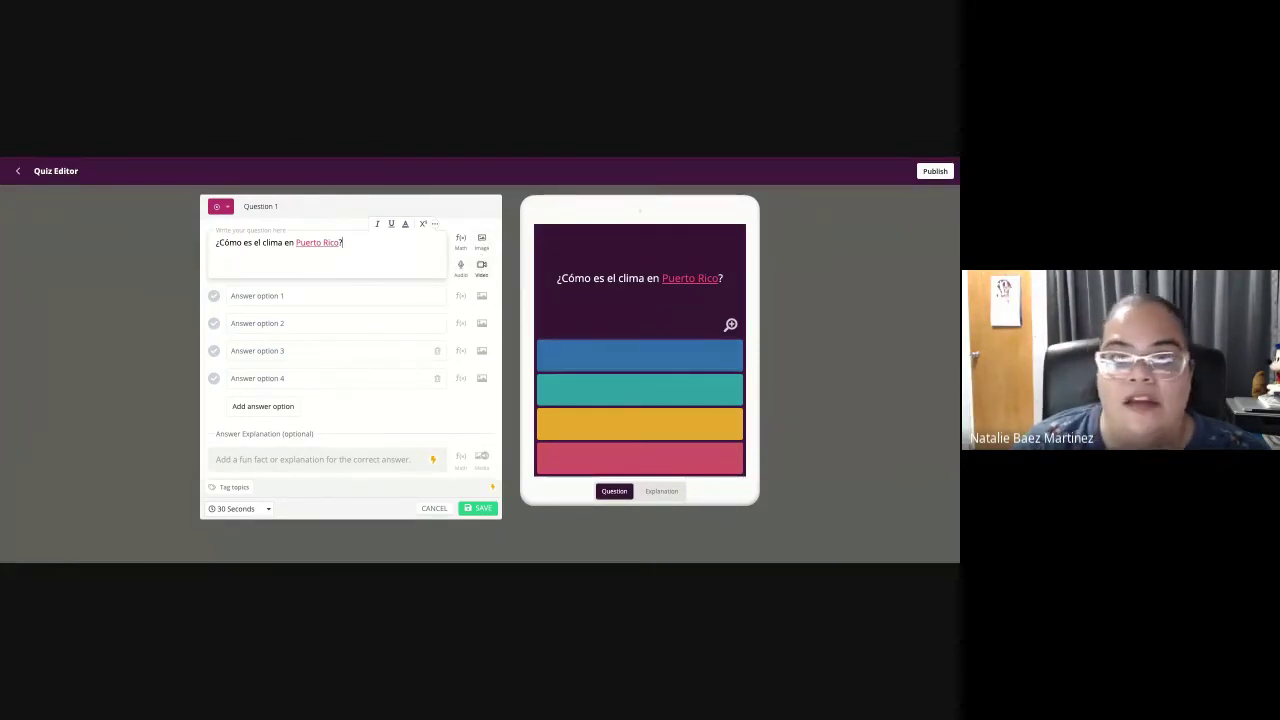
- Add the picture of a reporter with a video camera to the question
left_click(484, 241)
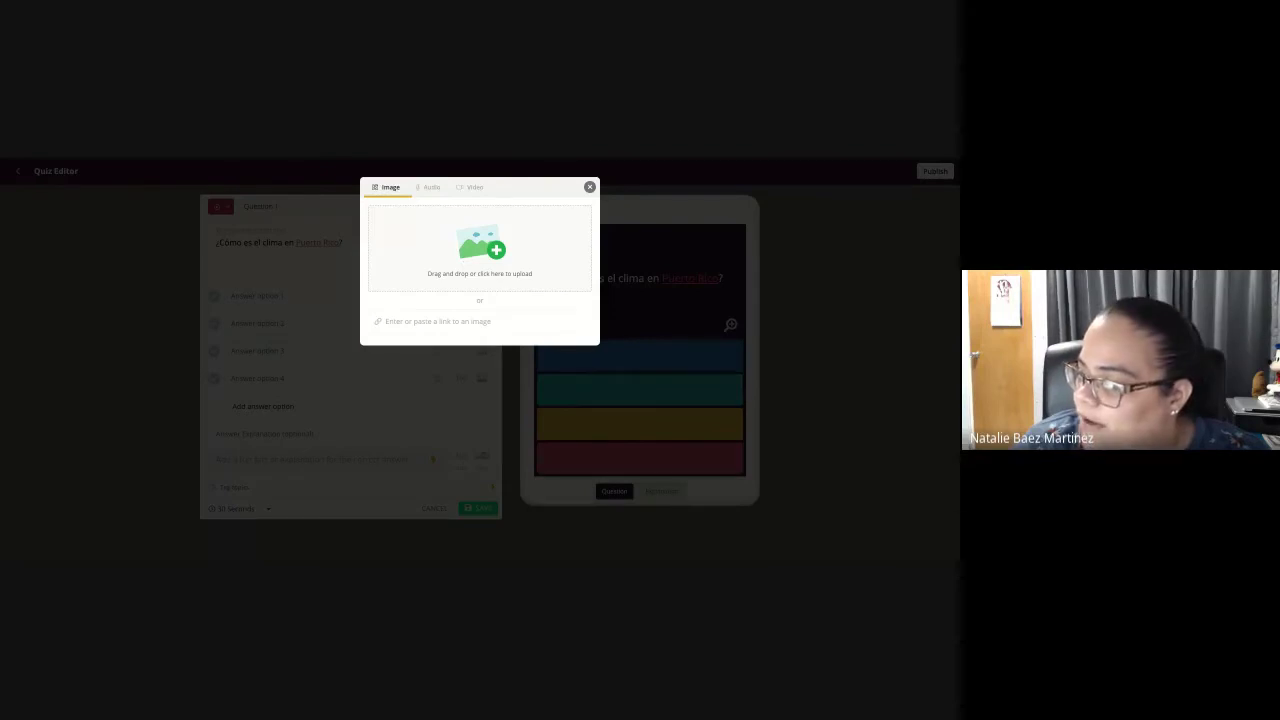
key("ctrl+v")
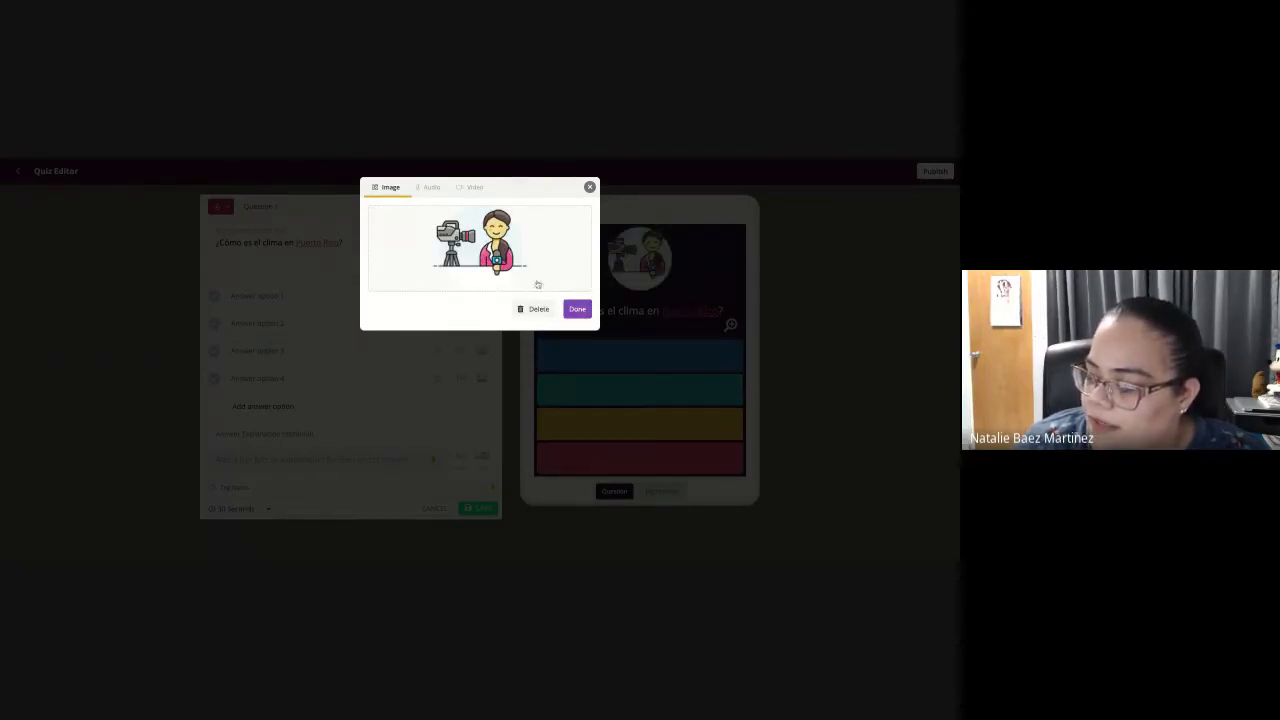
left_click(579, 310)
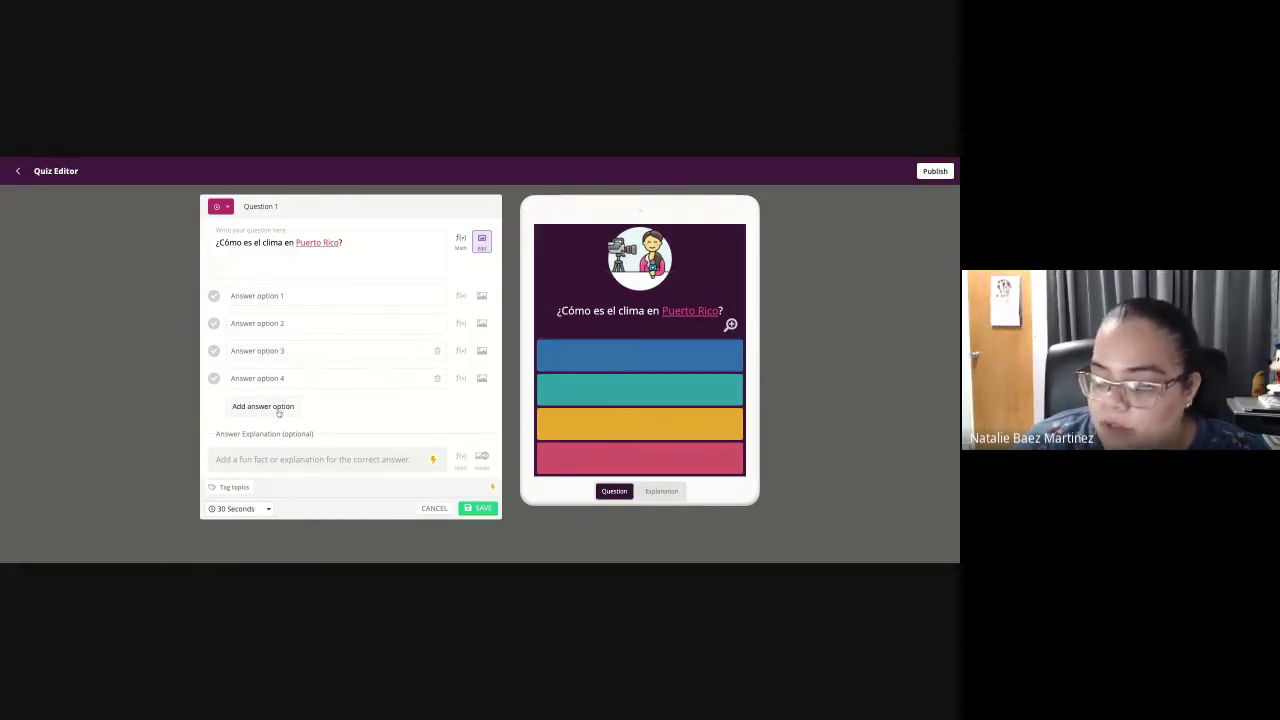
- Fill in the four answer options as "Frío", "Tropical", "Caliente" and "Templado"
left_click(305, 300)
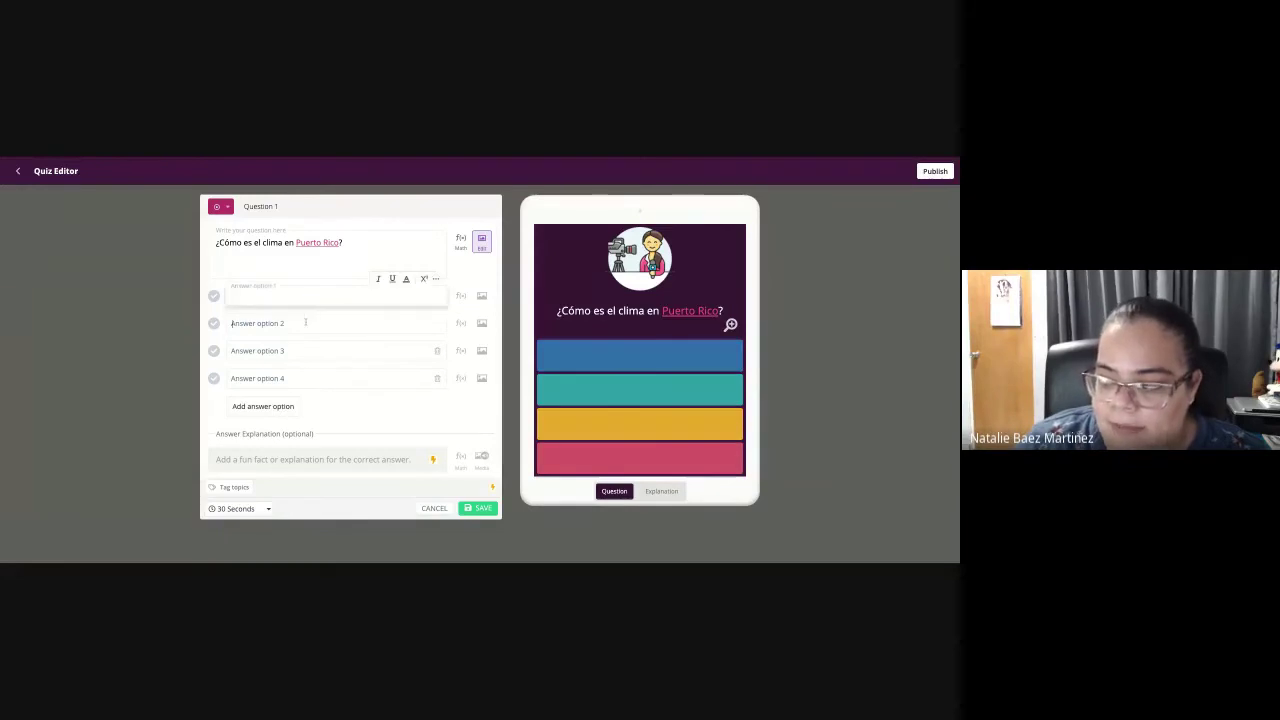
left_click(299, 297)
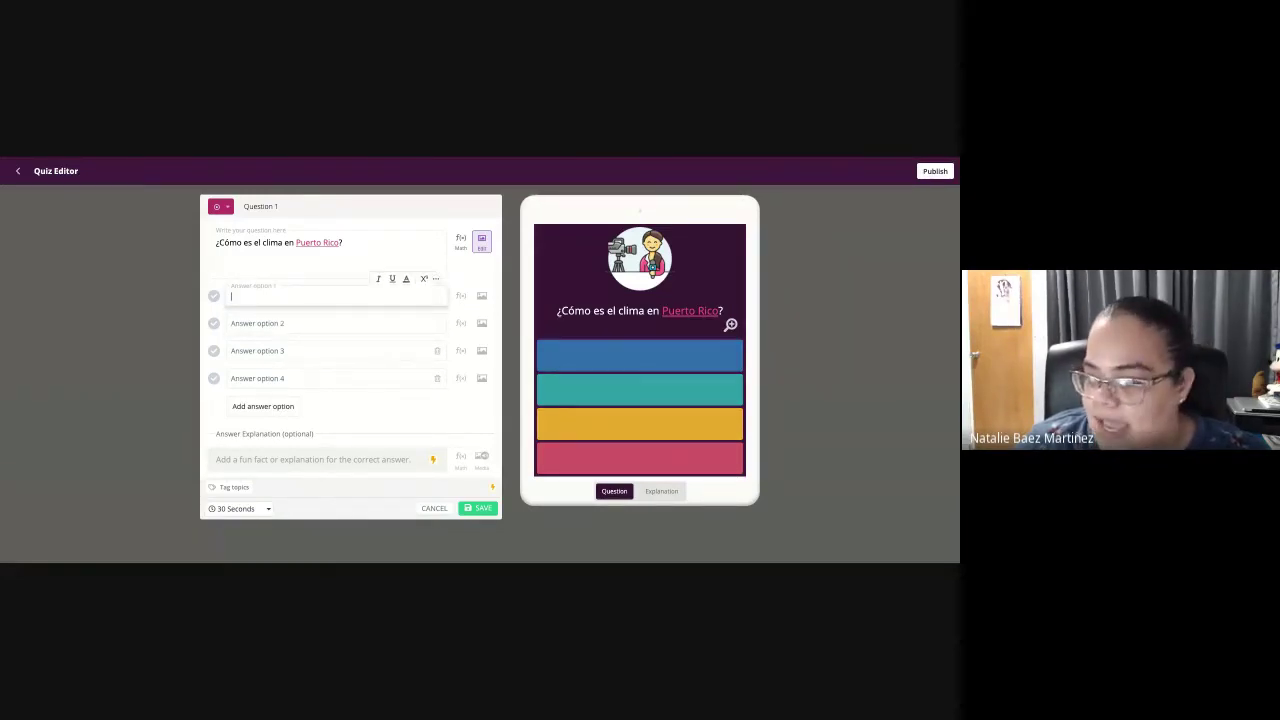
type("Frío")
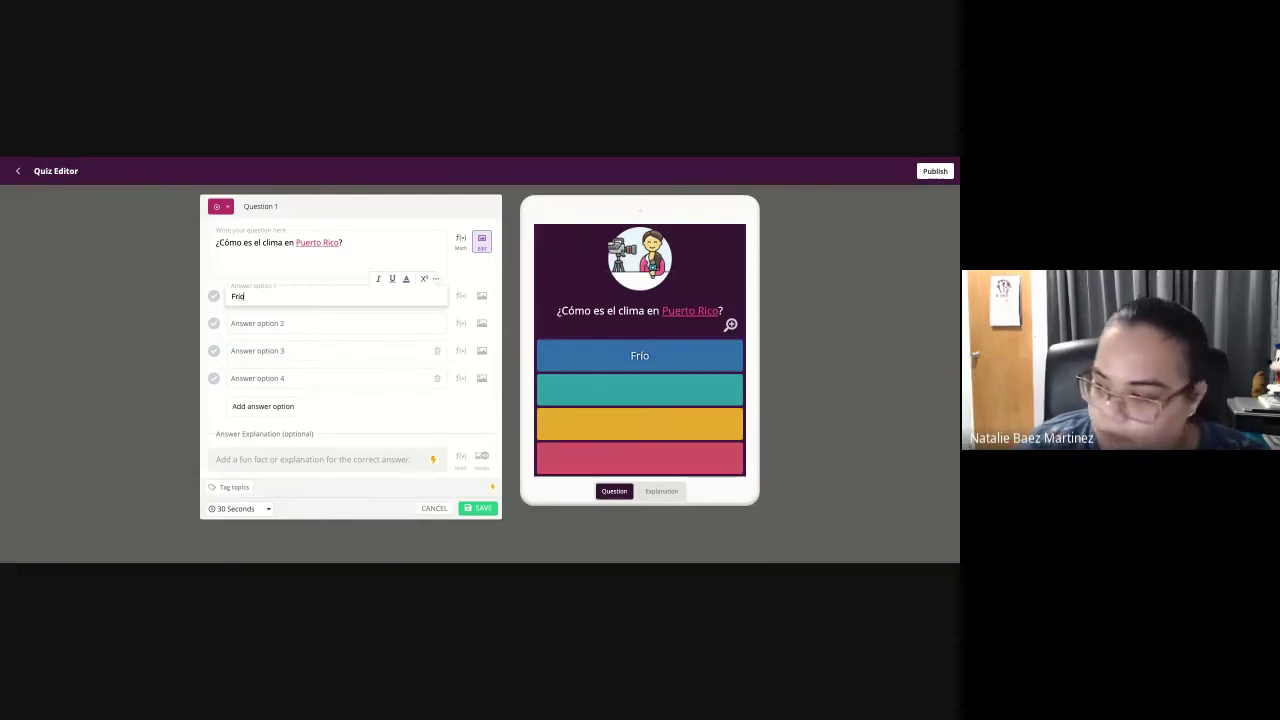
left_click(267, 322)
type("T")
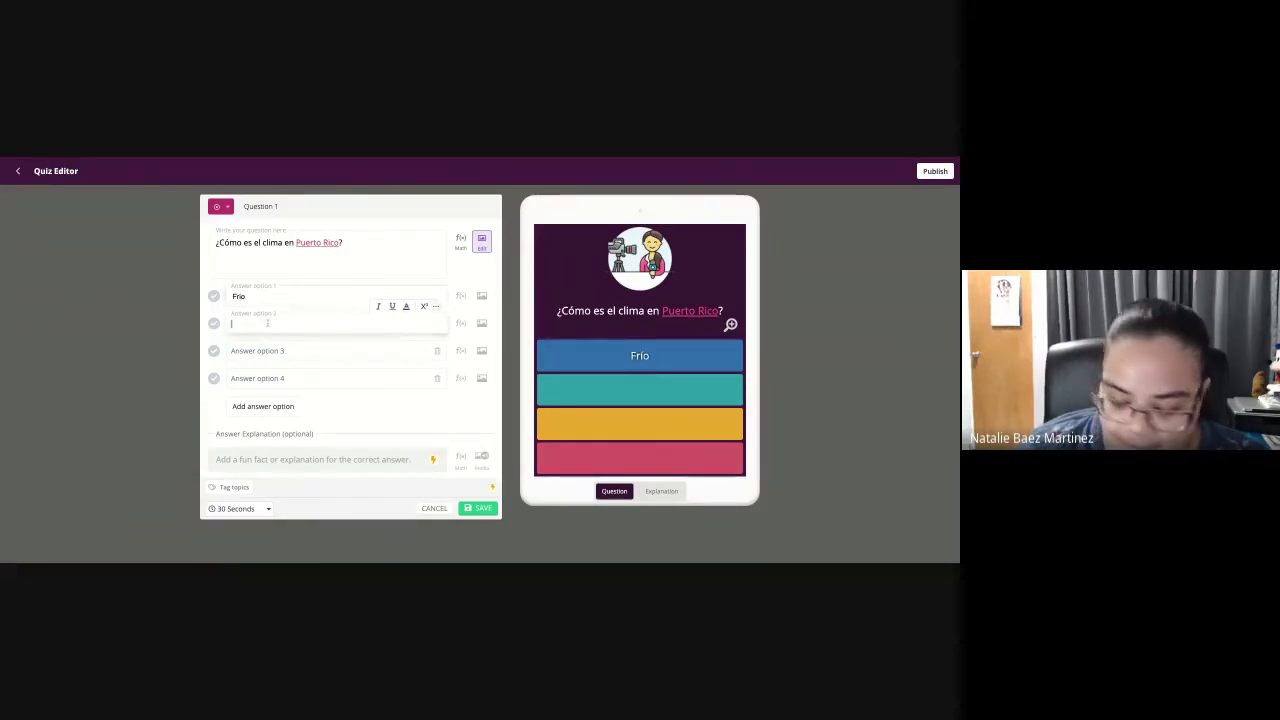
type("ropical")
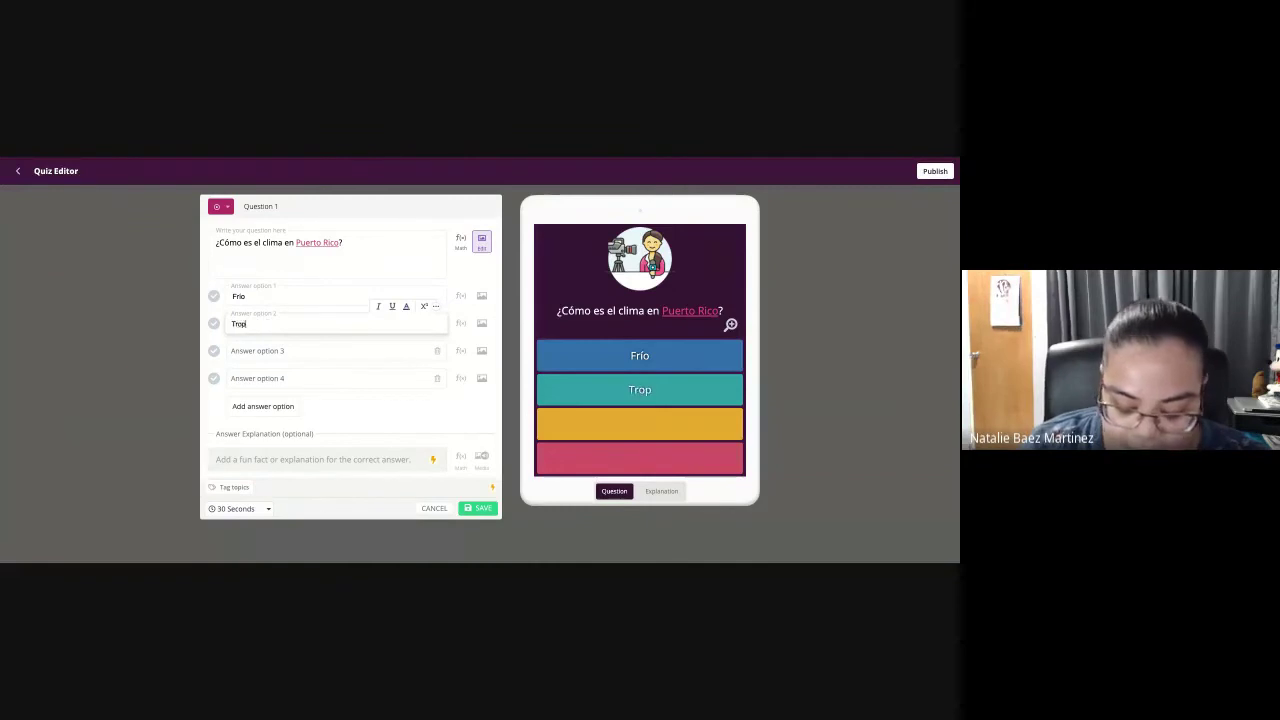
left_click(264, 351)
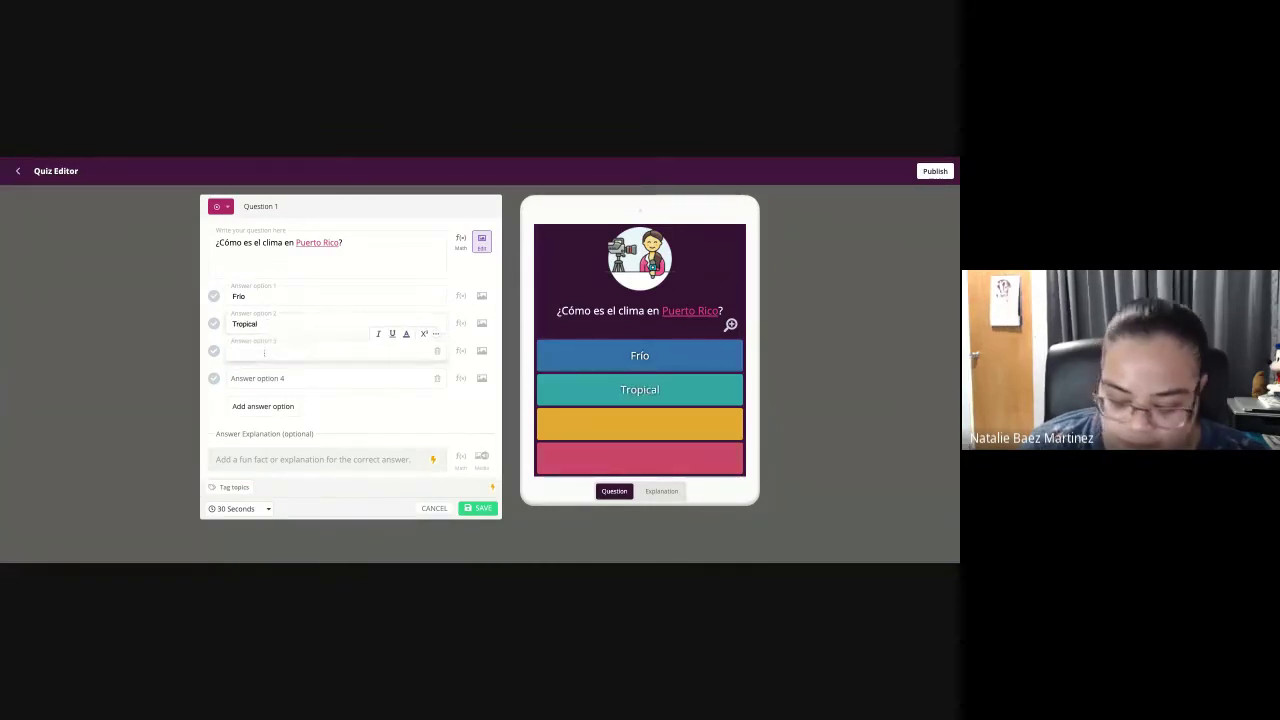
type("Caliente")
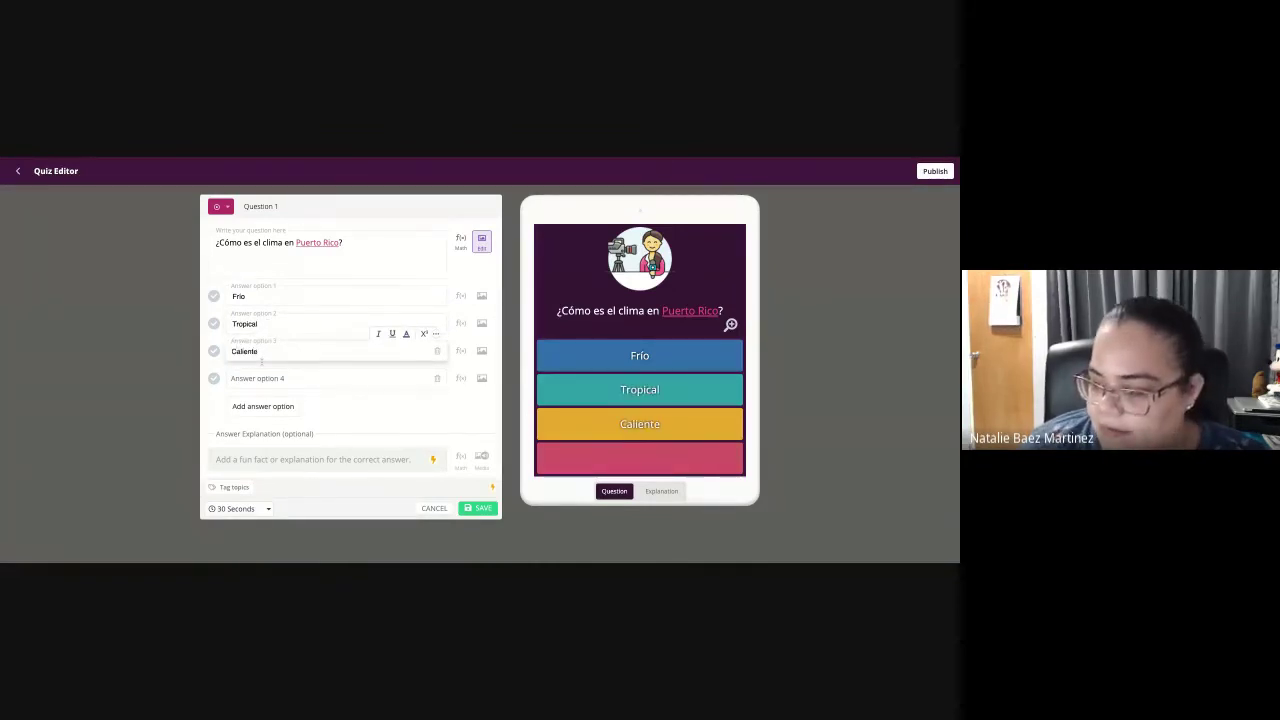
left_click(260, 379)
type("Templado")
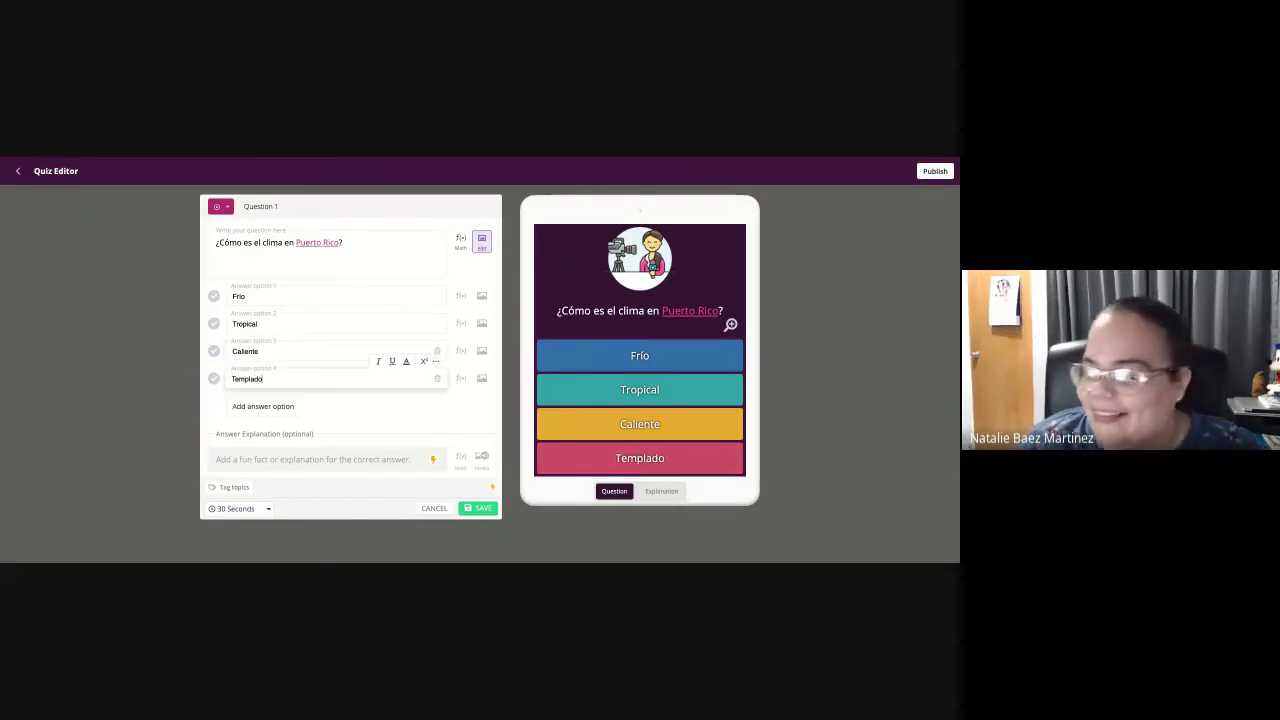
- Try green text on the first answer, "Frío", and return it to the default colour
left_click(261, 296)
double_click(261, 296)
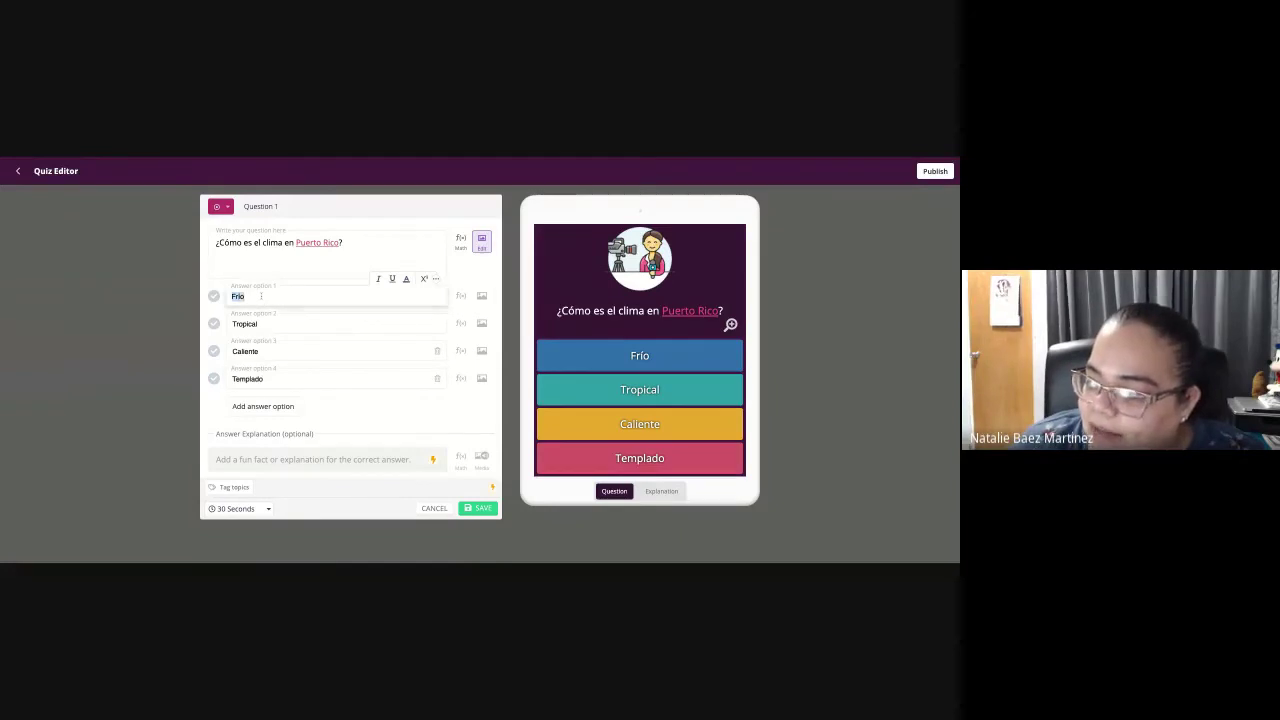
left_click(407, 280)
left_click(421, 296)
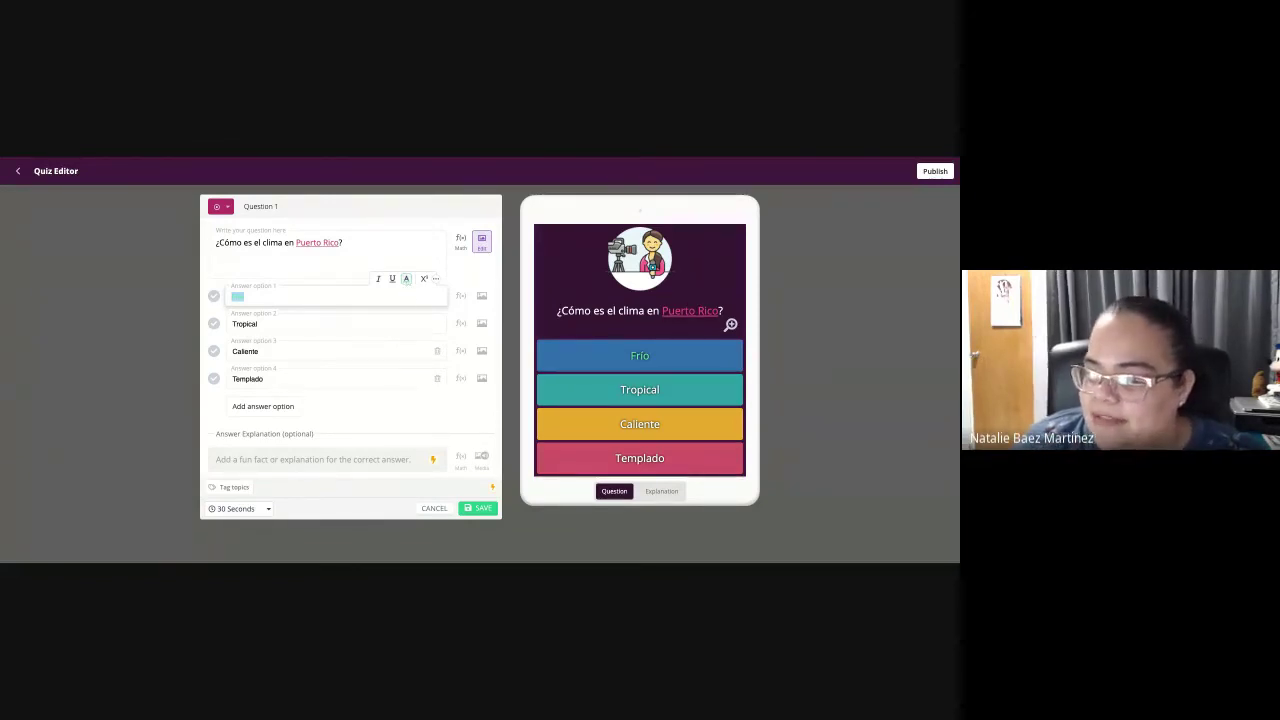
left_click(407, 281)
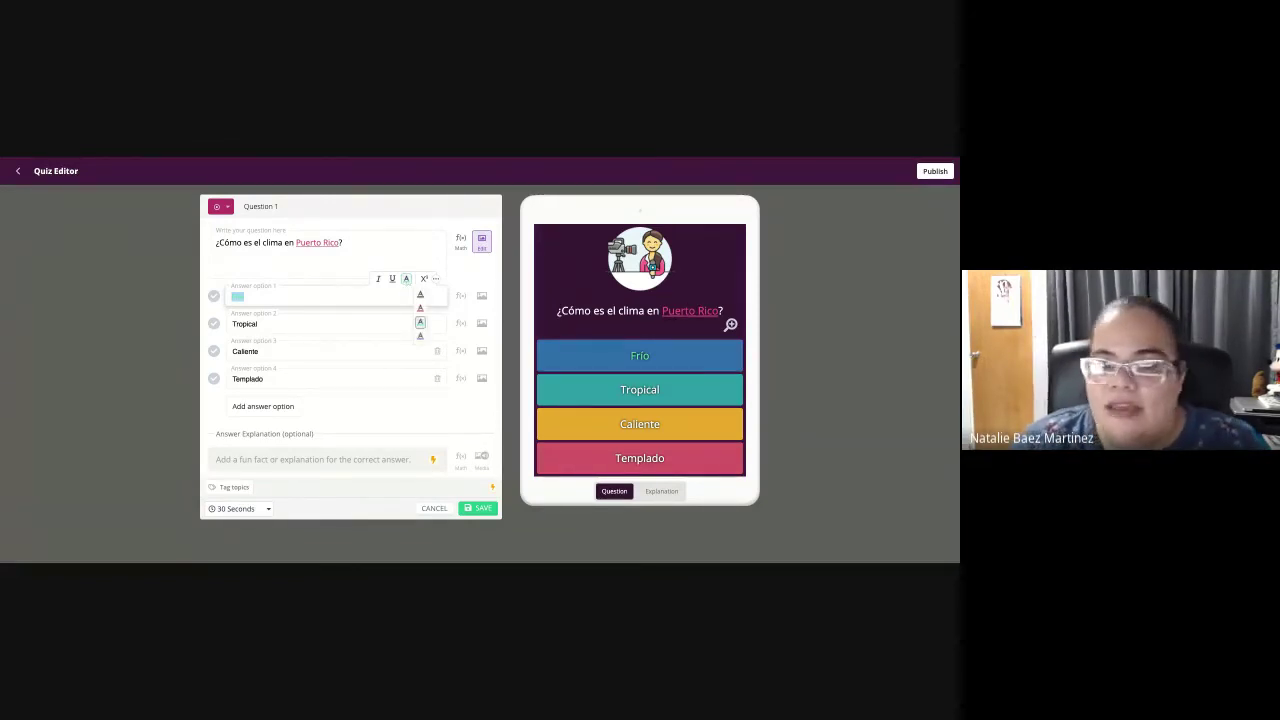
left_click(420, 296)
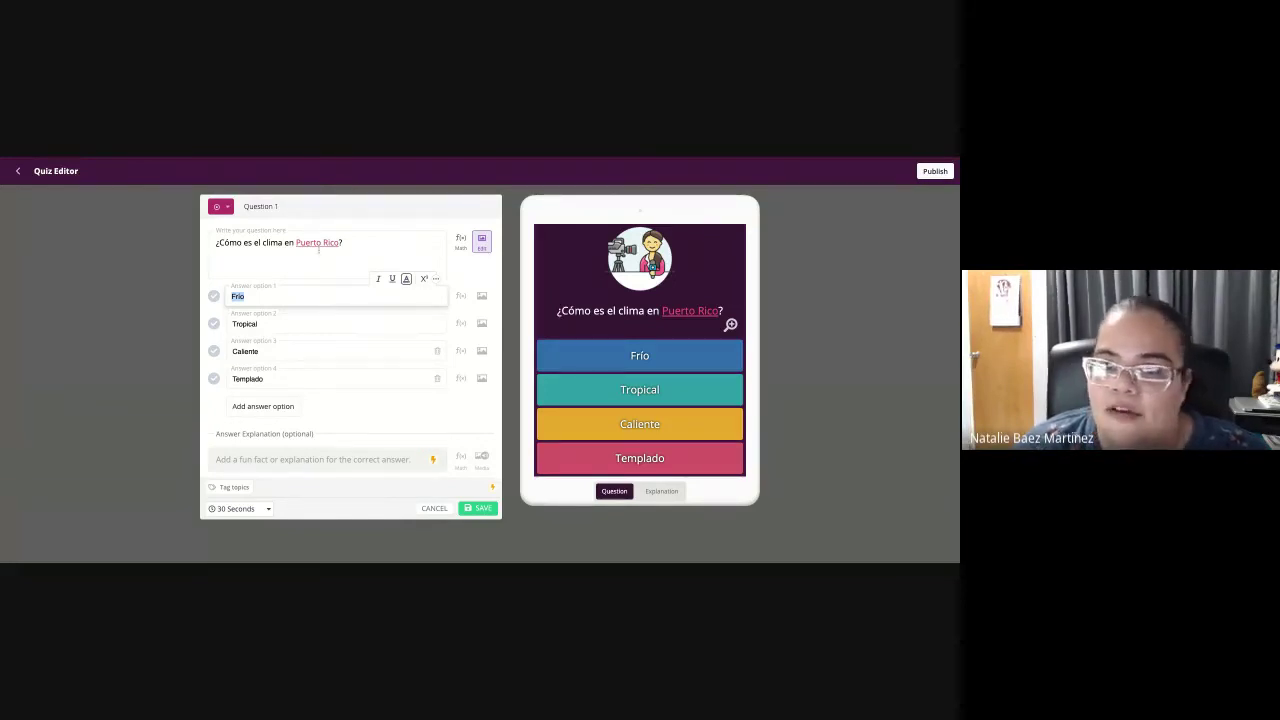
left_click(321, 325)
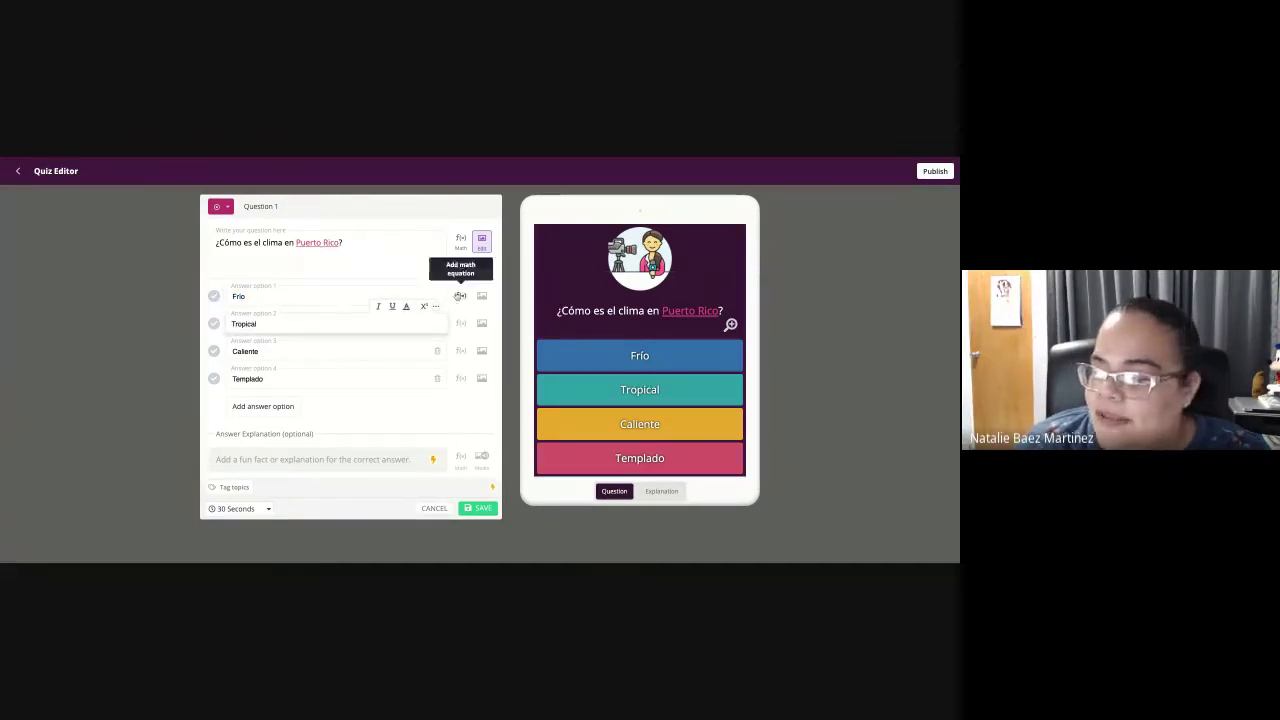
- Replace the text of the first answer option with the picture of a girl in a lab coat
left_click(481, 296)
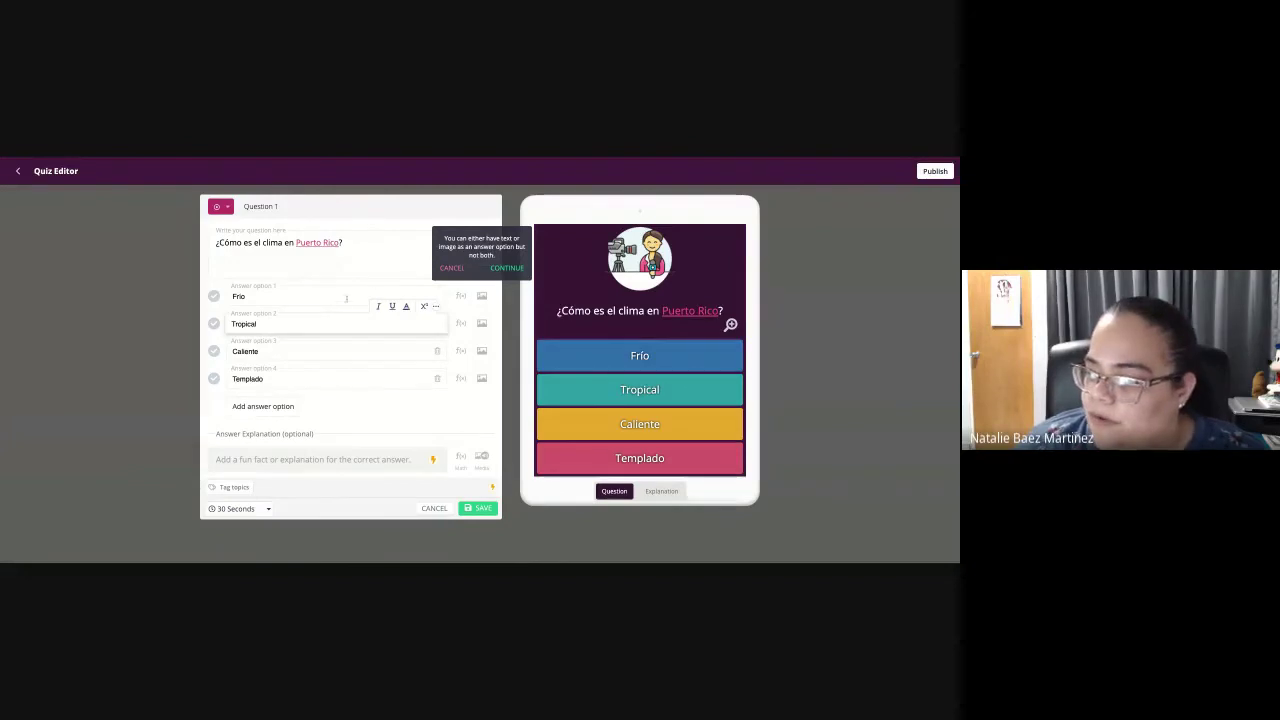
left_click(253, 296)
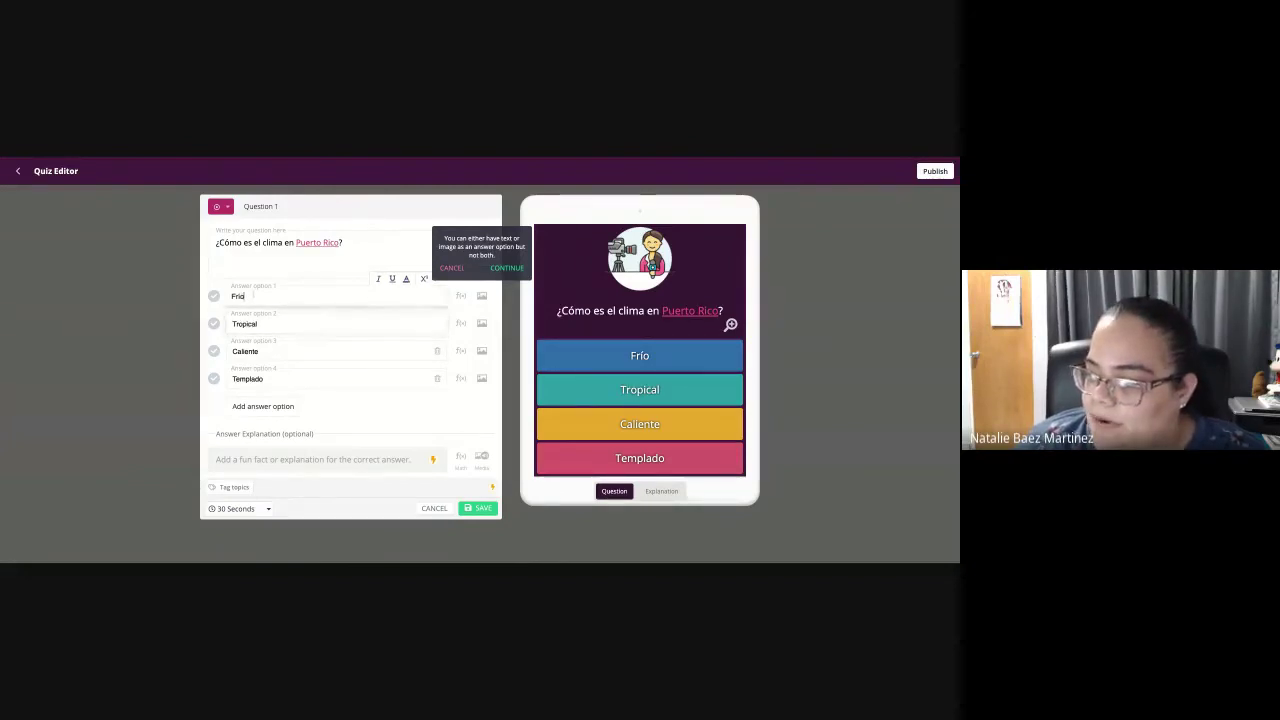
double_click(255, 296)
key("BackSpace")
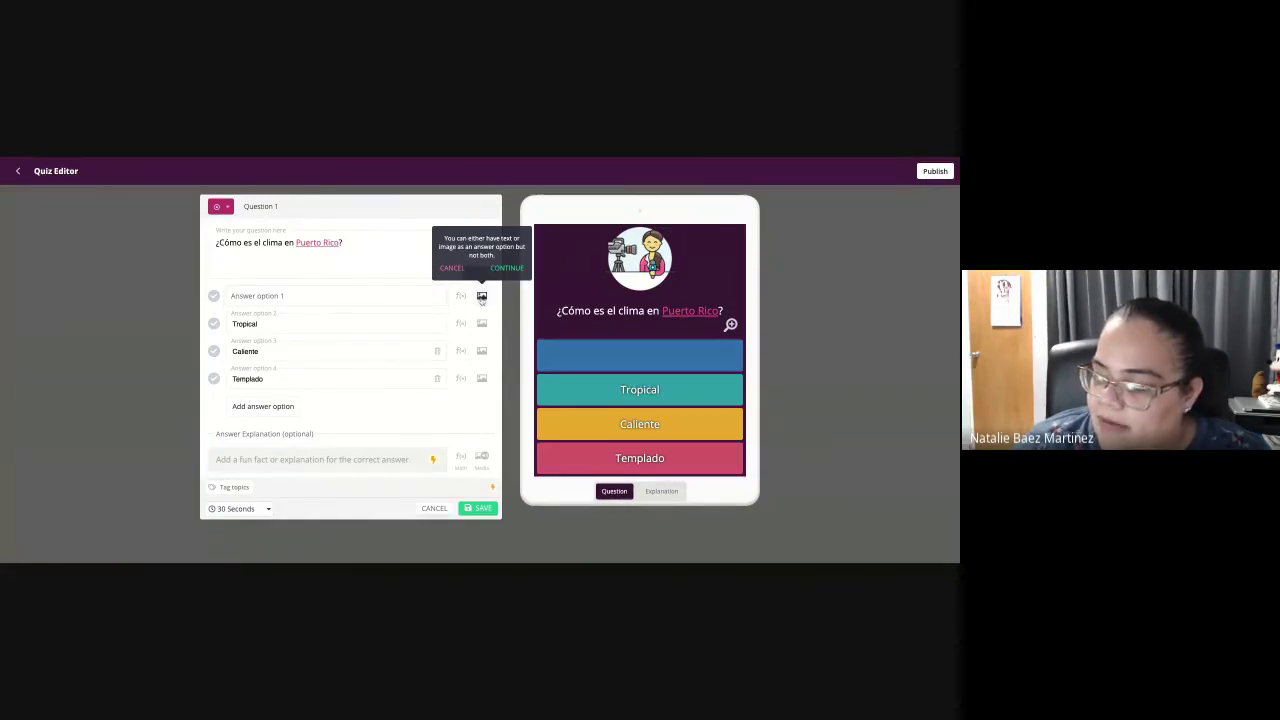
left_click(481, 297)
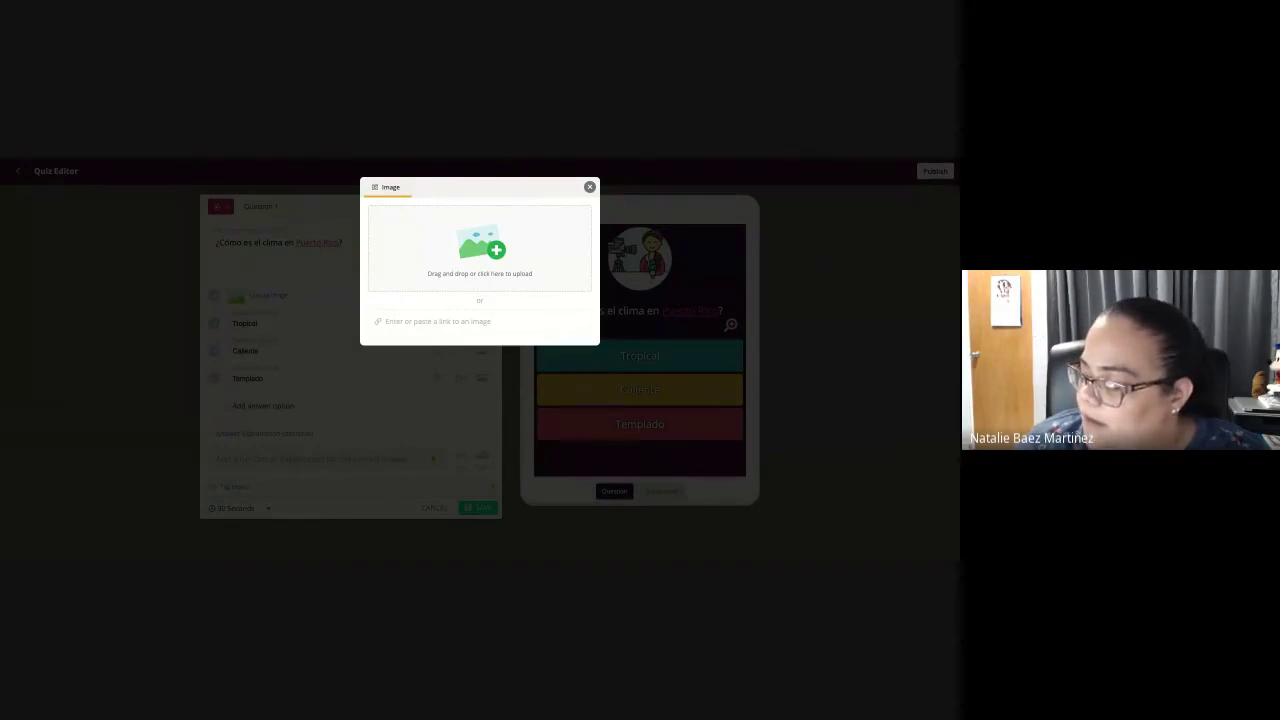
key("ctrl+v")
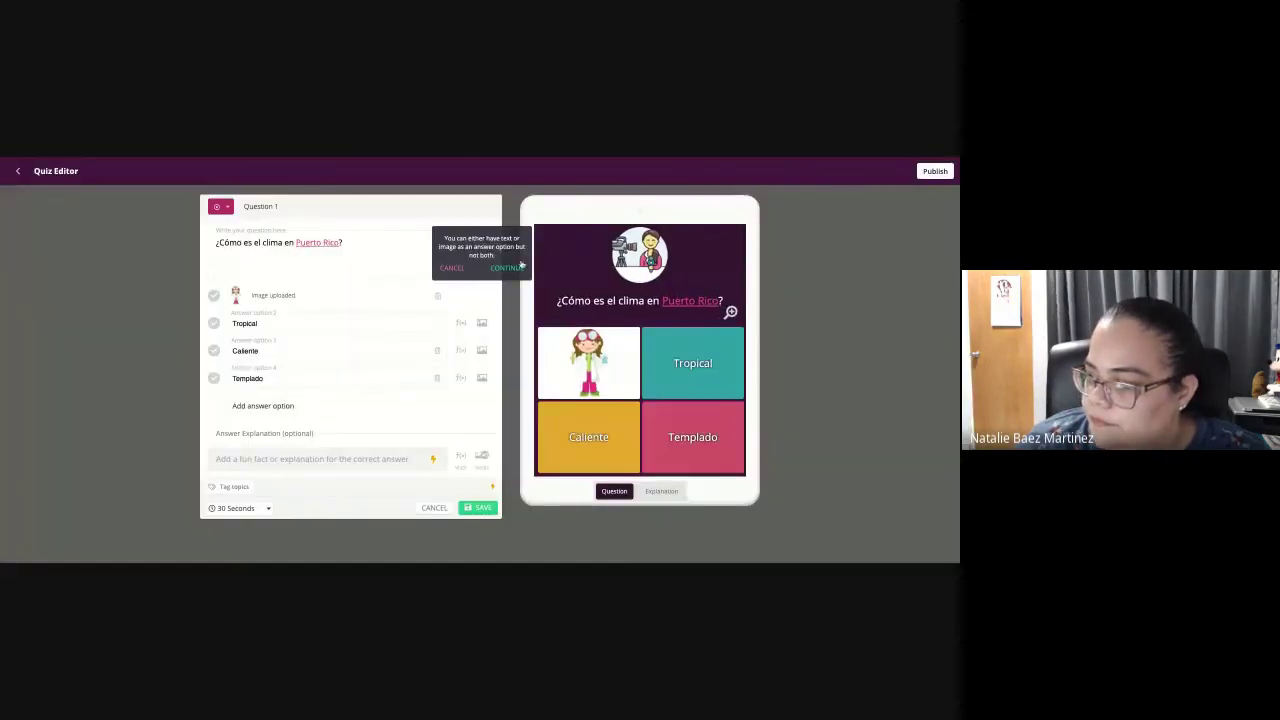
left_click(457, 270)
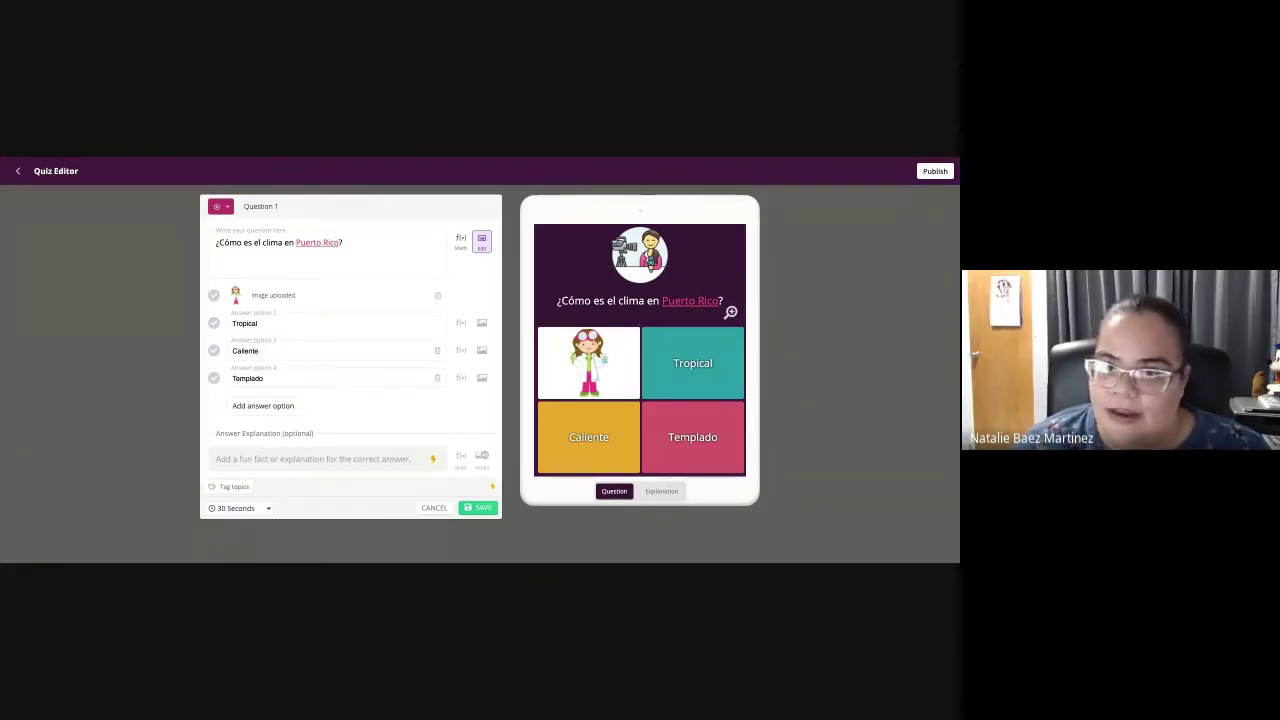
- Look through the available time limits for the question without choosing a different one
left_click(268, 508)
scroll(252, 500, "down", 2)
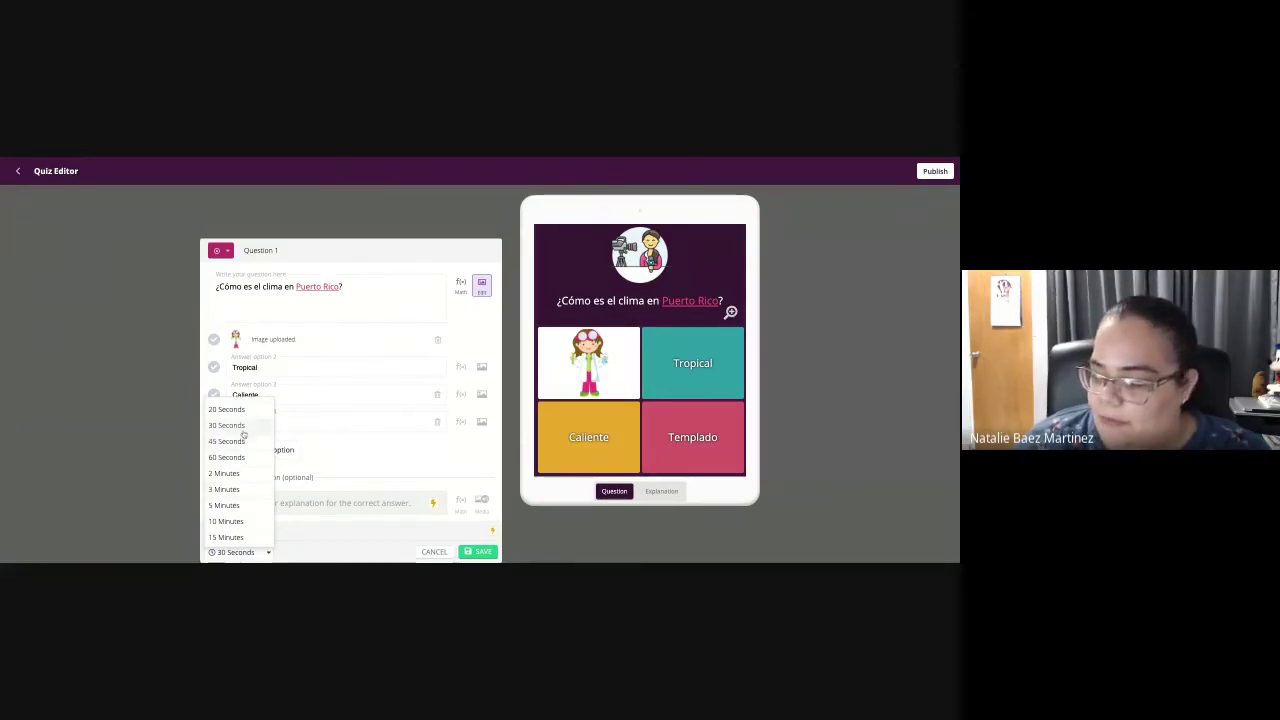
left_click(190, 447)
scroll(190, 447, "down", 2)
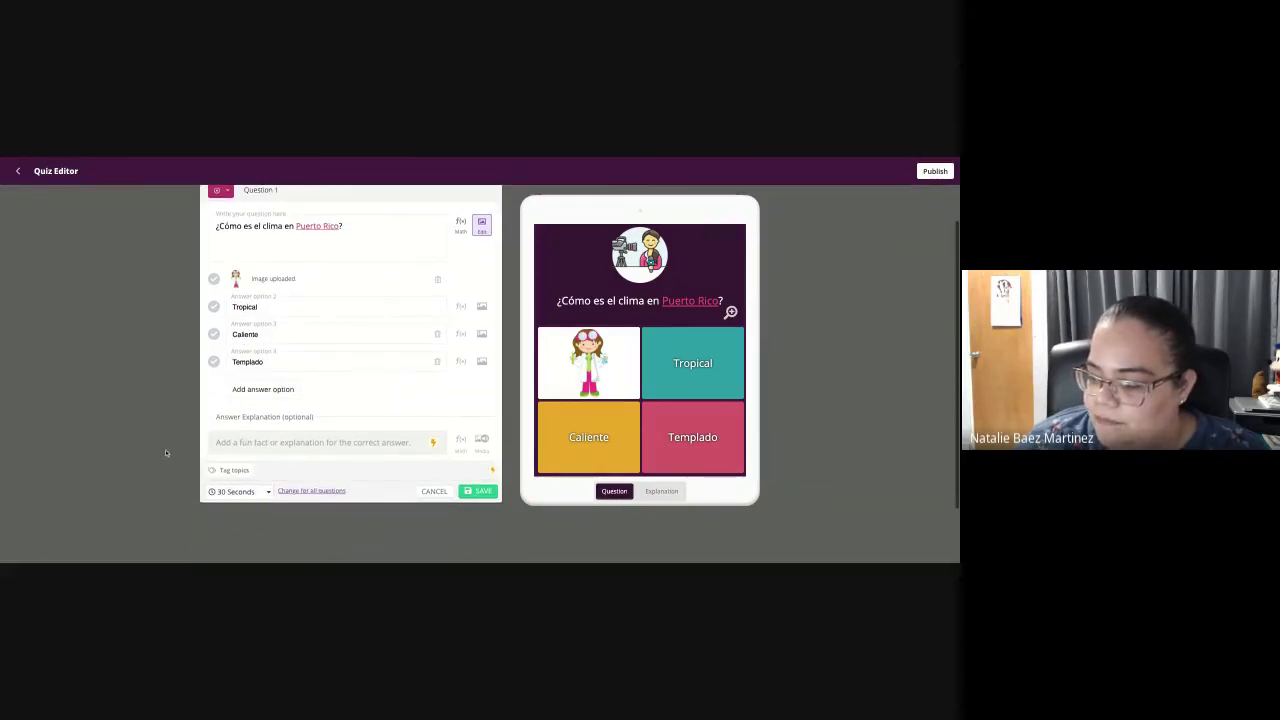
- Mark "Tropical" as the correct answer and save the question to the quiz
left_click(480, 492)
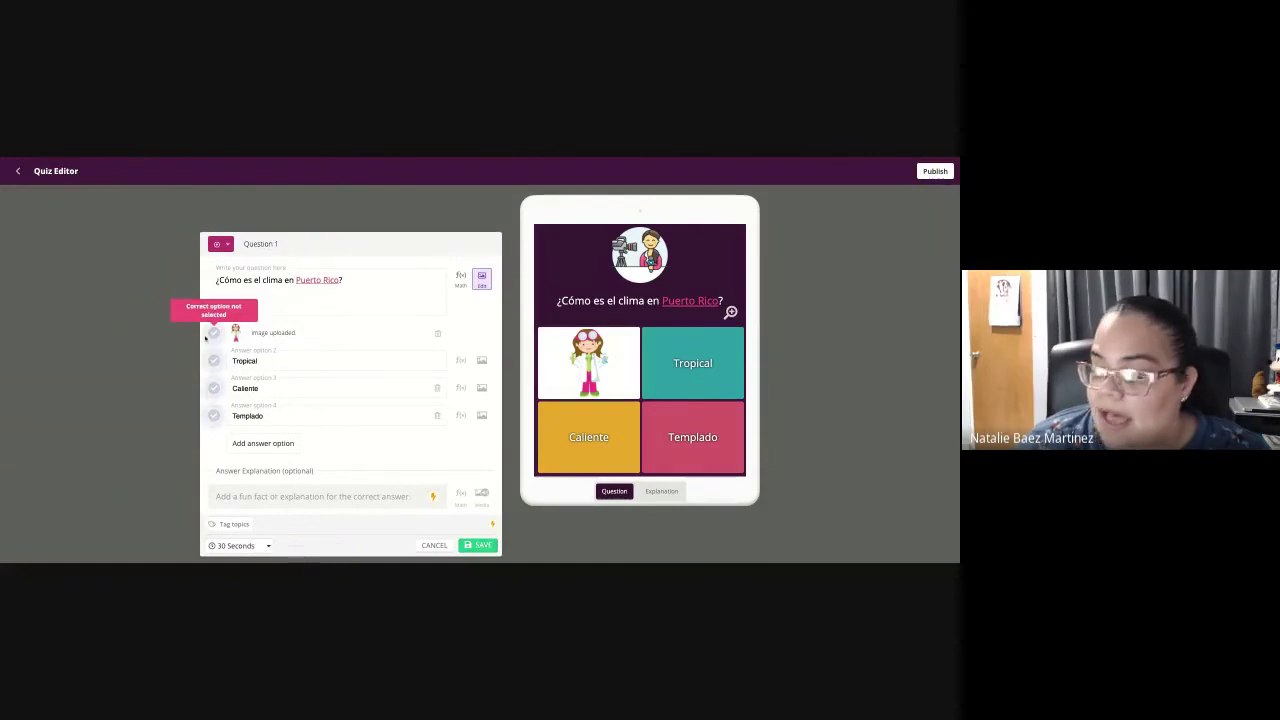
scroll(200, 338, "down", 1)
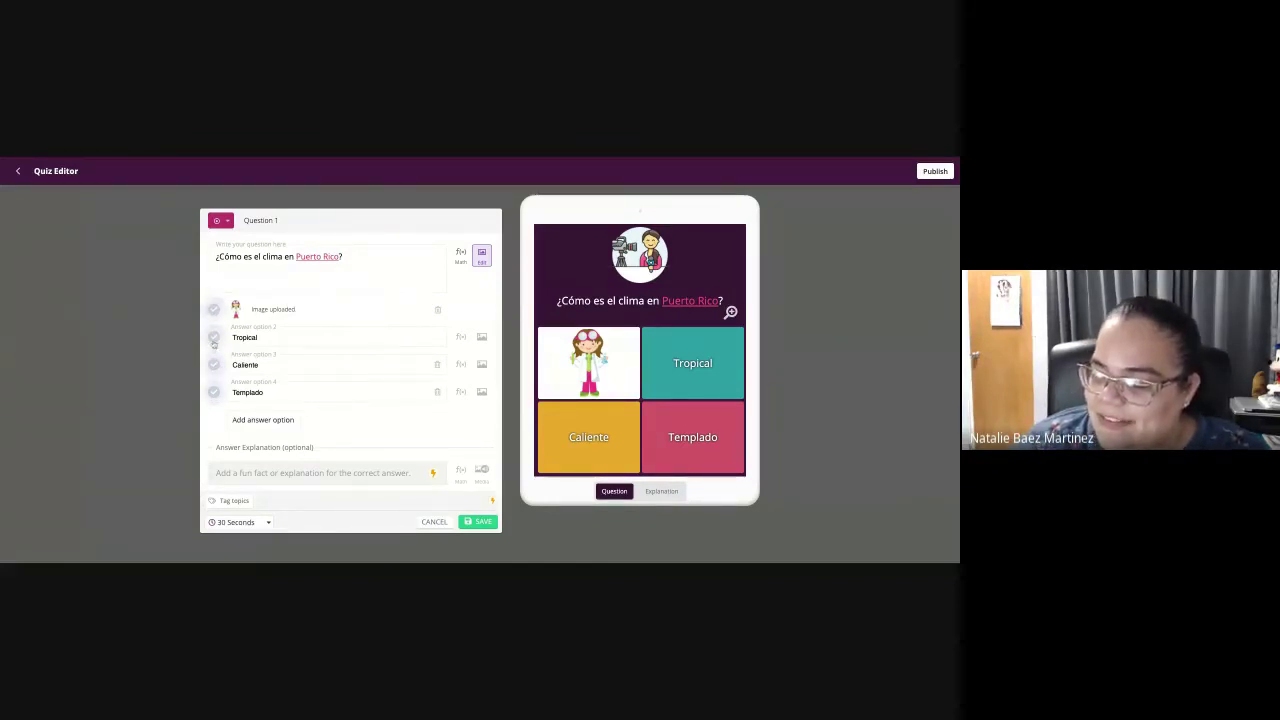
left_click(213, 338)
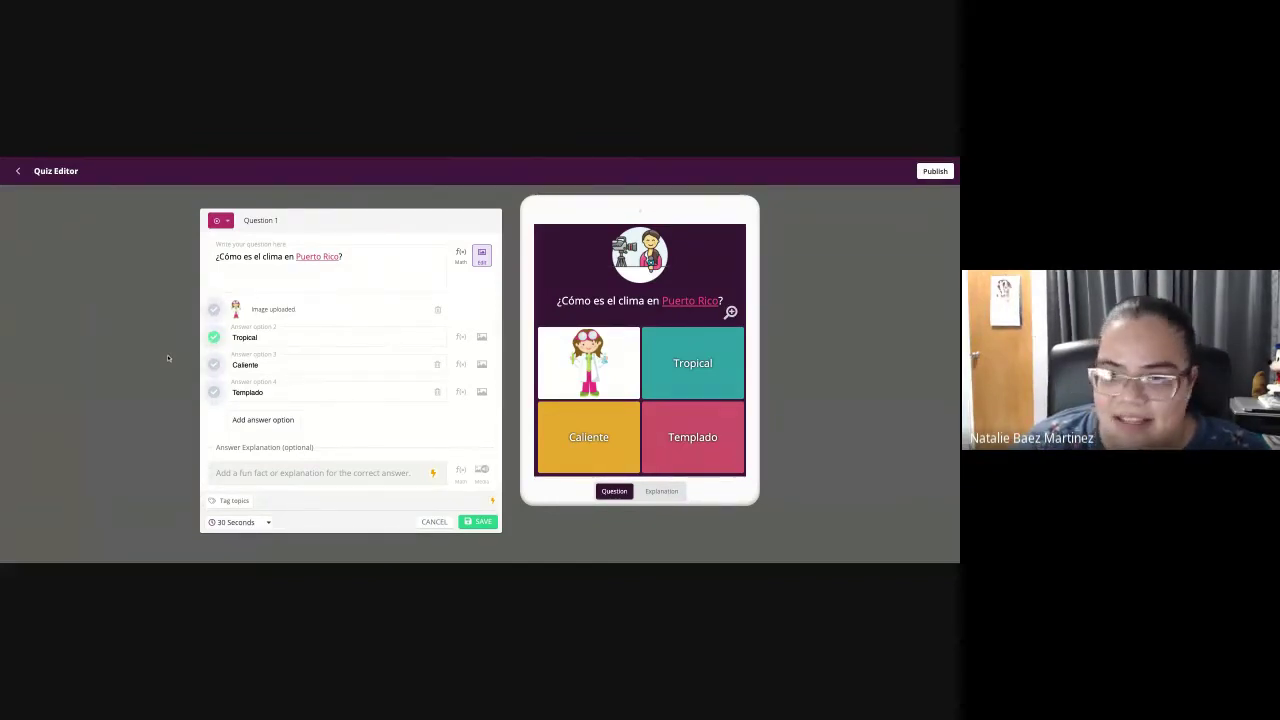
left_click(481, 522)
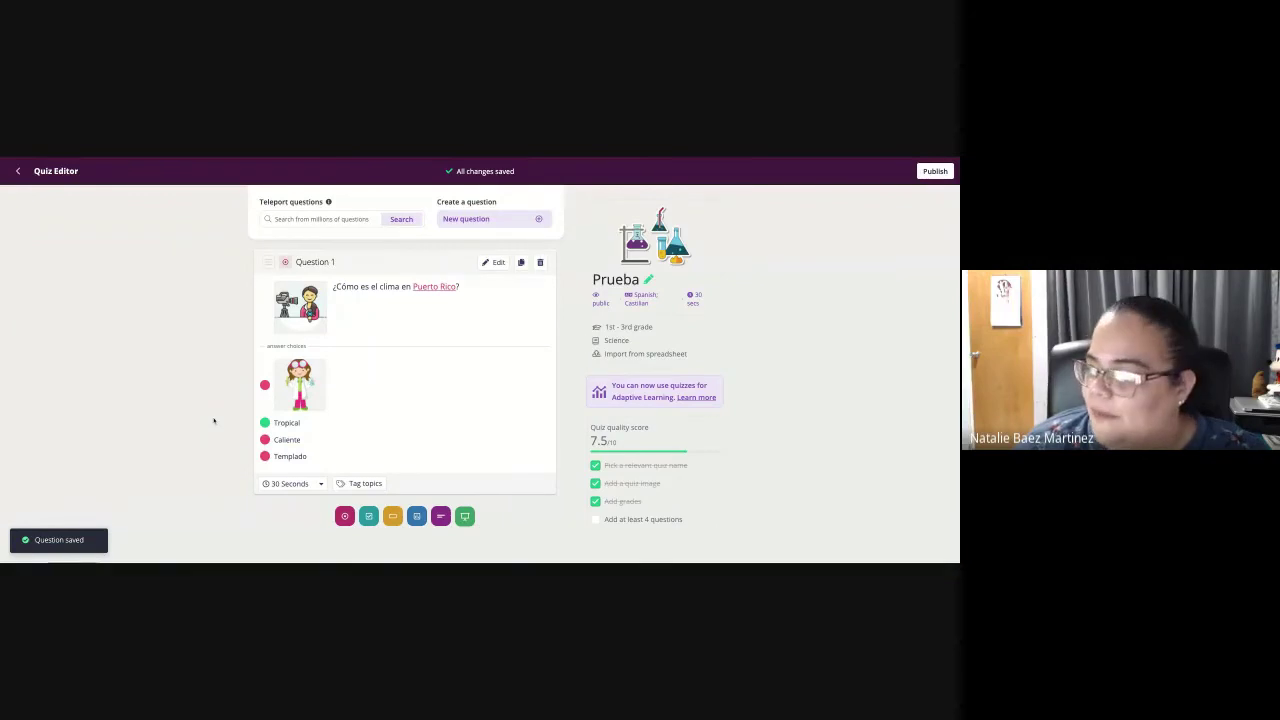
scroll(213, 421, "down", 2)
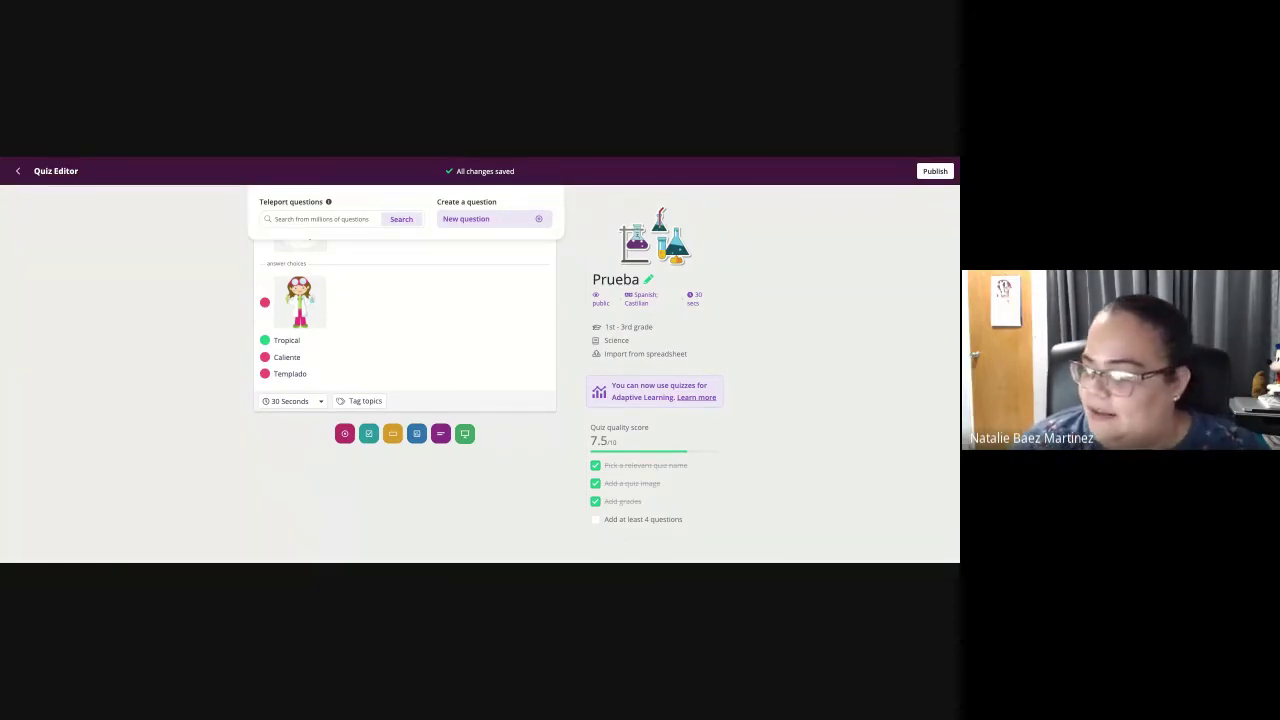
- Add an open-ended question reading "¿Qué es lo más que disfrutas de Puerto Rico?" and save it to the quiz
left_click(441, 436)
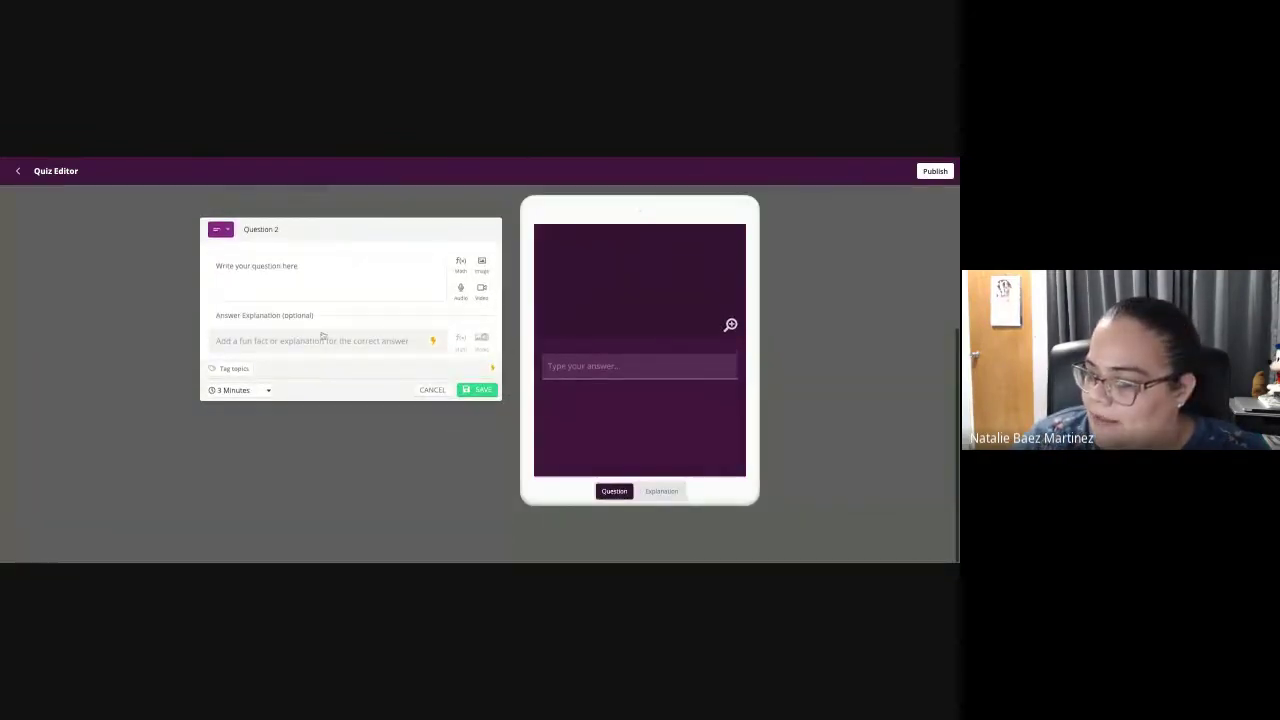
left_click(249, 280)
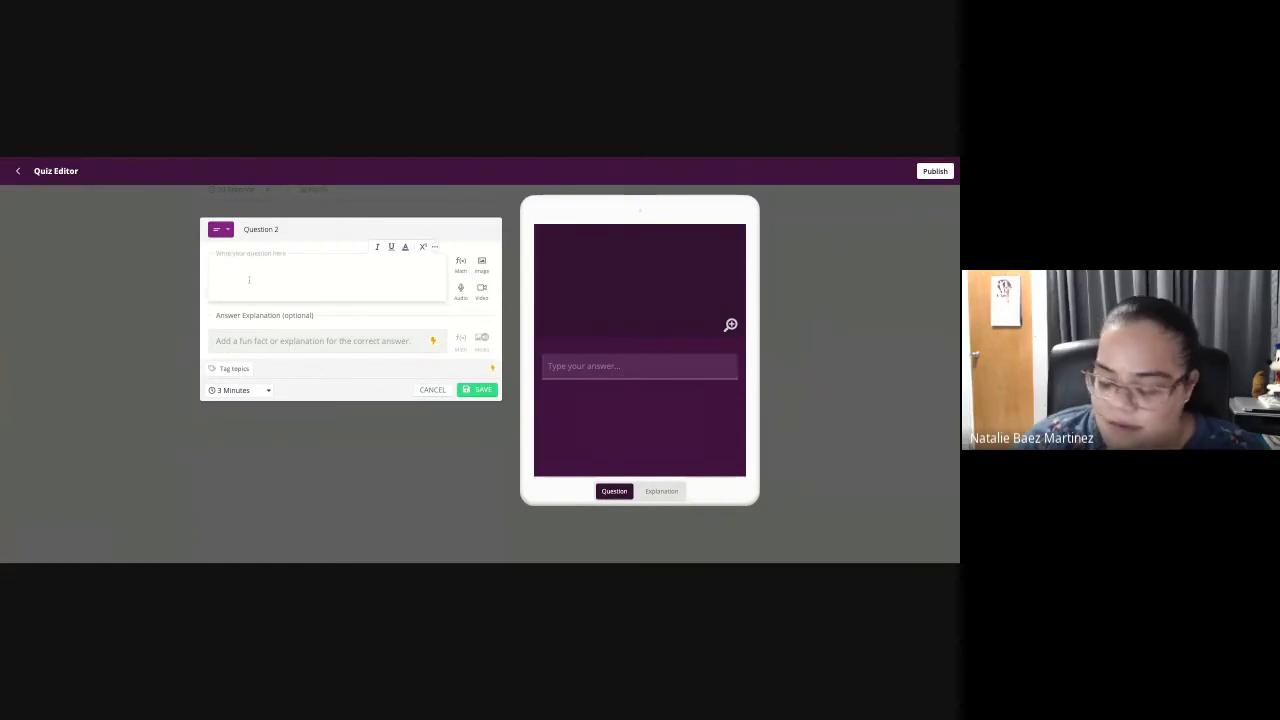
type("¿")
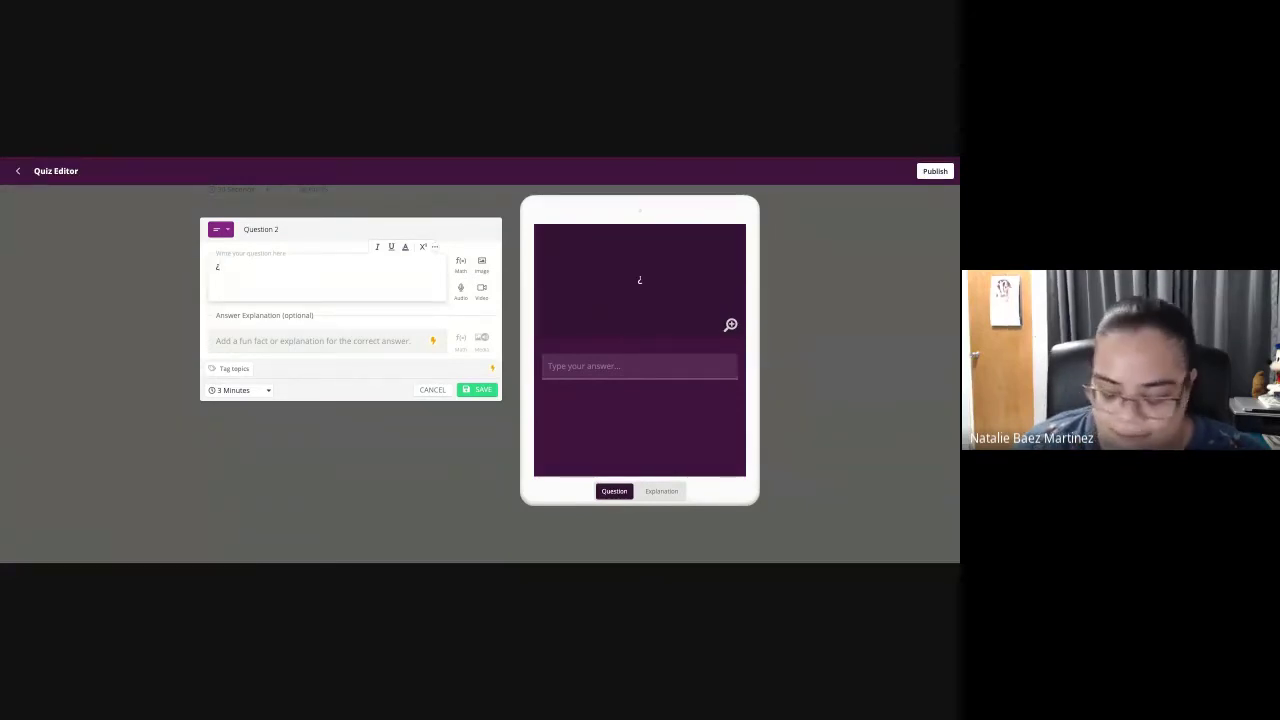
type("Qu")
type("é es lo m")
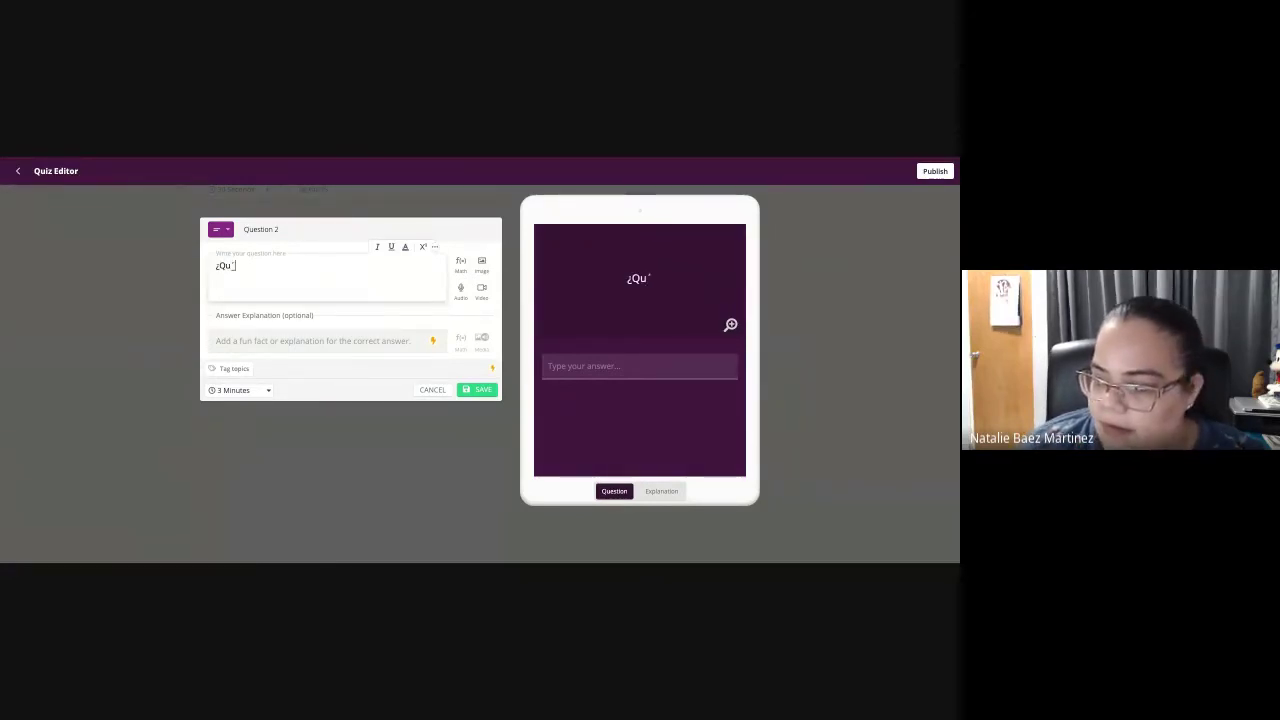
type("ás que ")
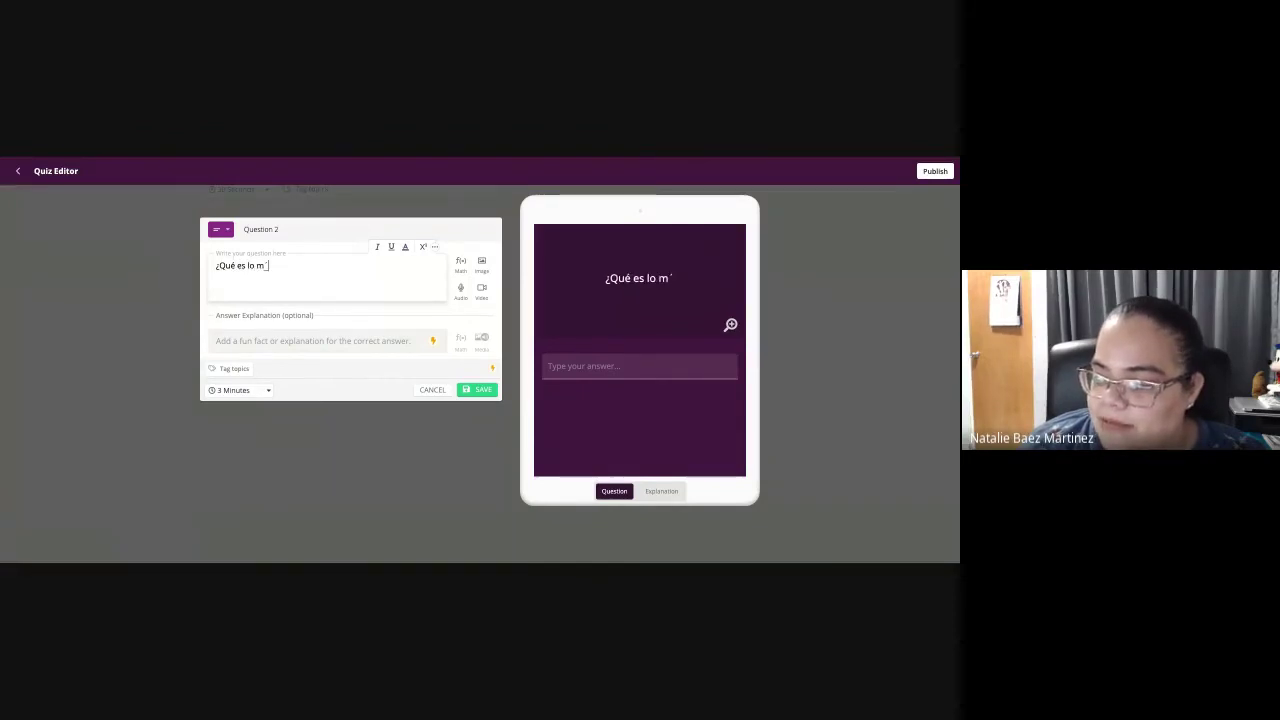
type("di")
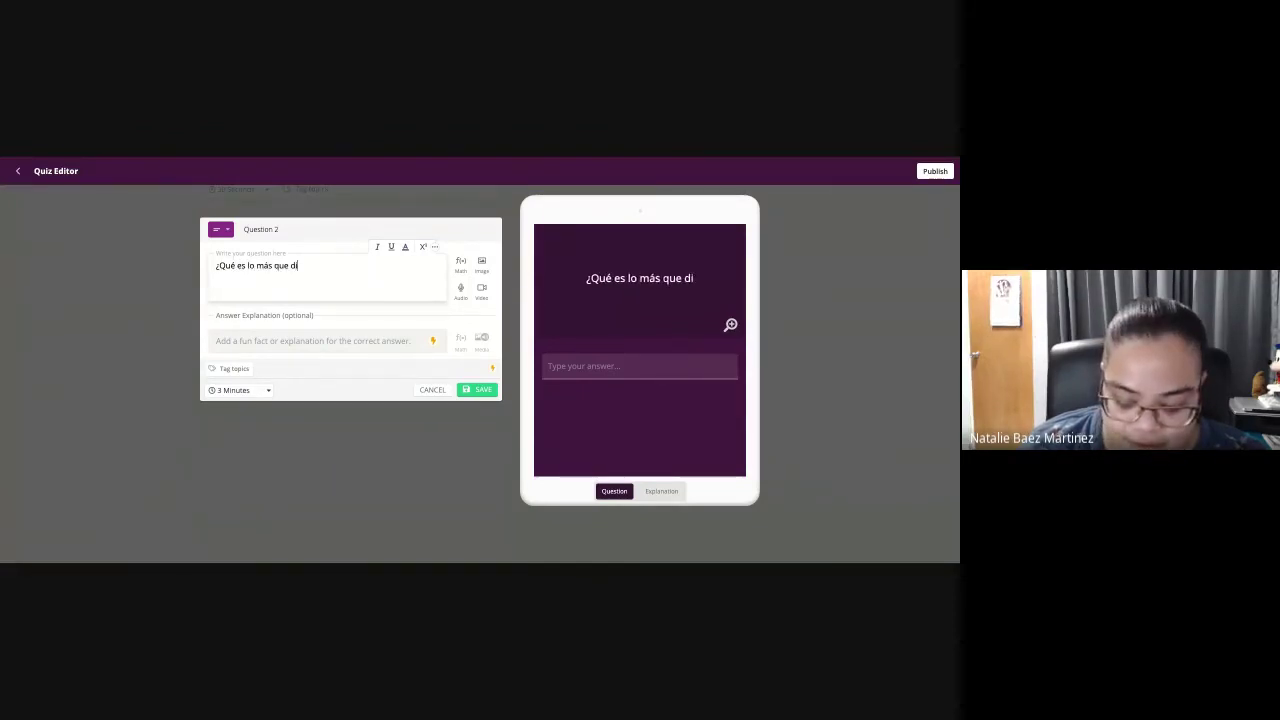
type("sfru")
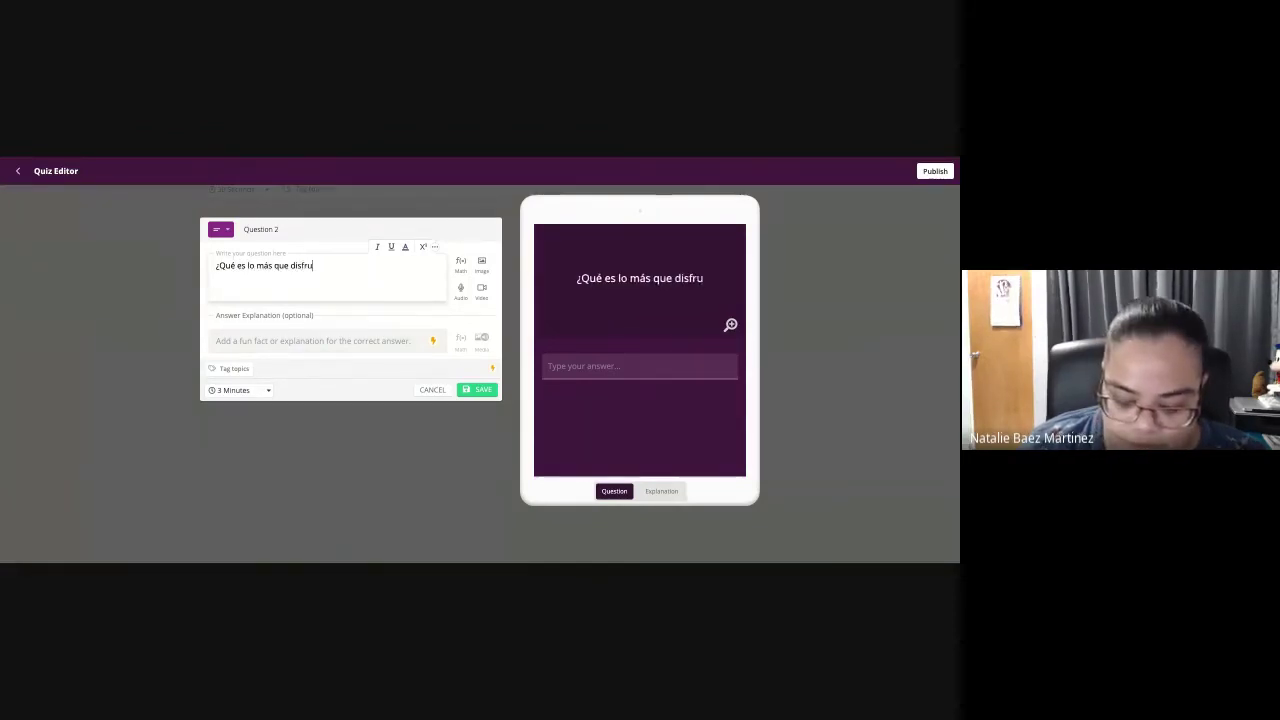
type("tas de Puerto Rico?")
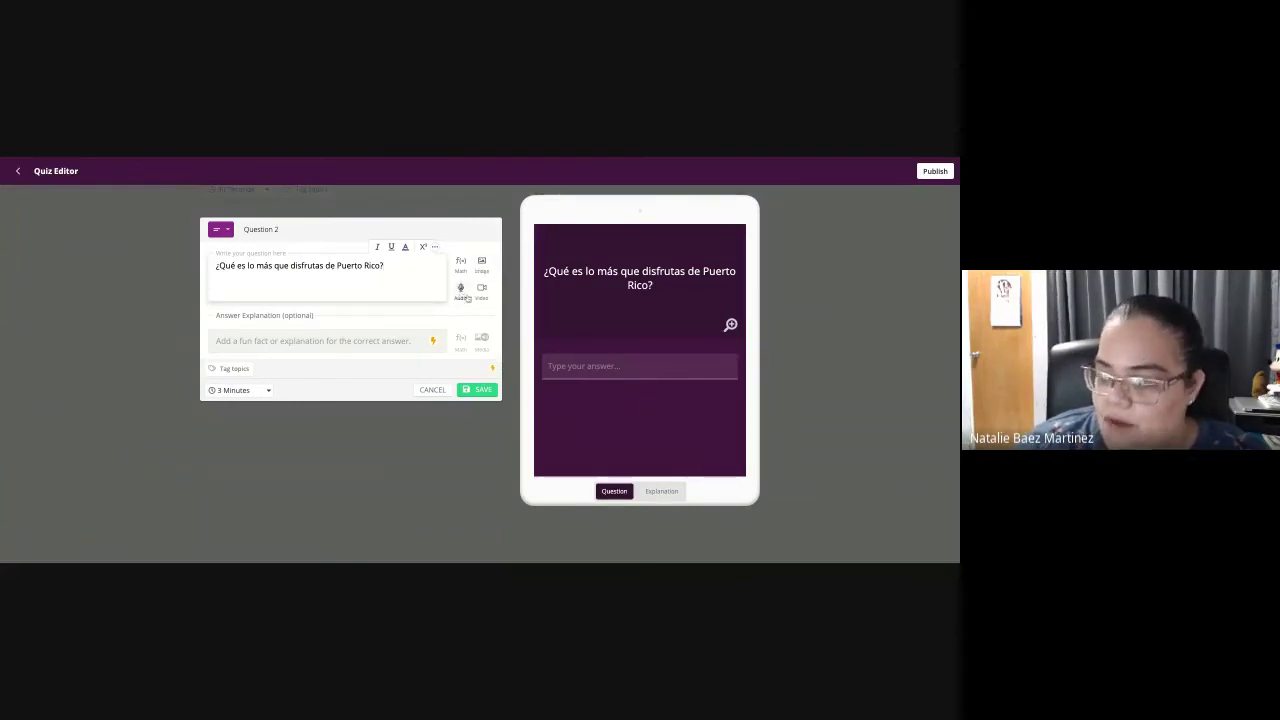
left_click(481, 390)
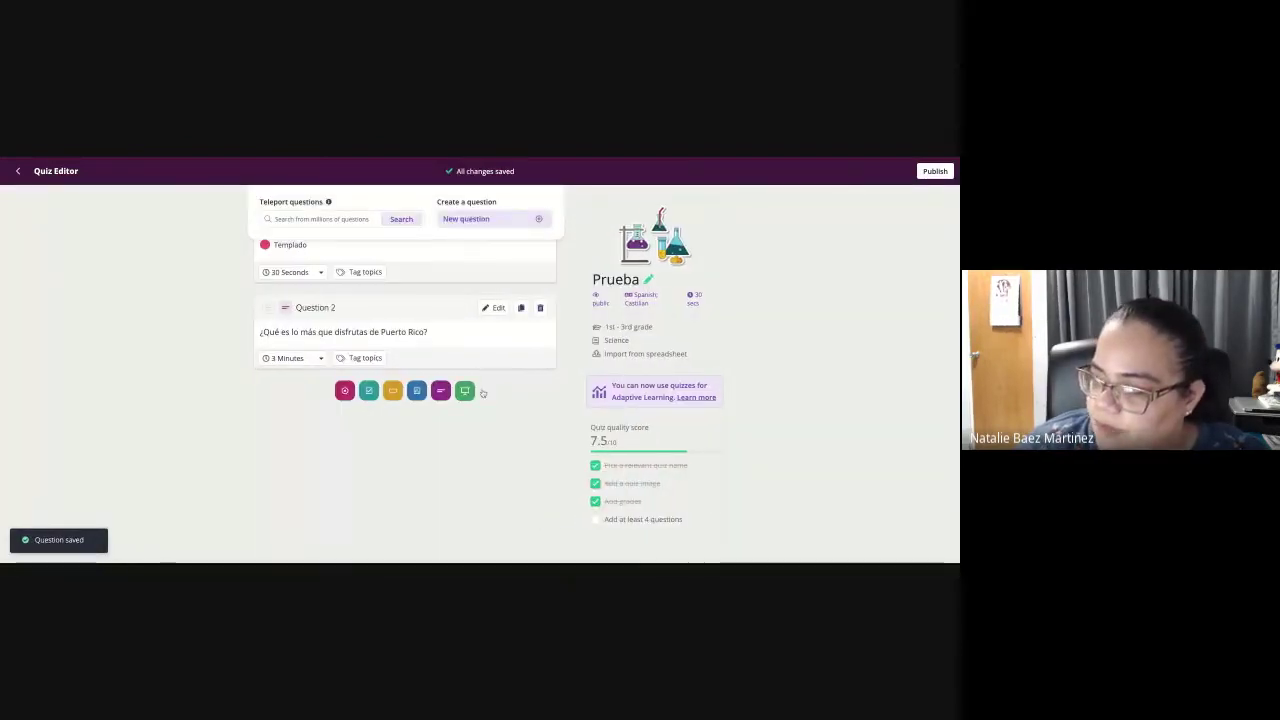
- Add a poll question reading "¿Cuál es tu color favorito?"
left_click(416, 389)
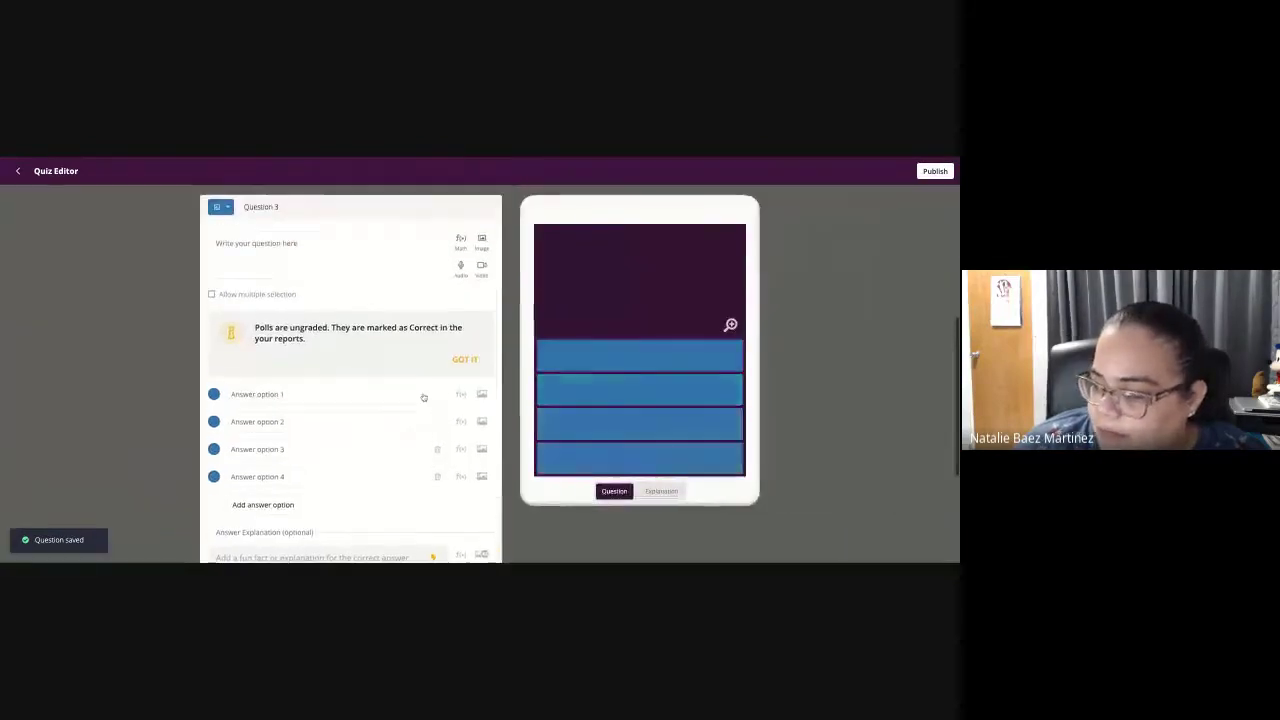
left_click(293, 251)
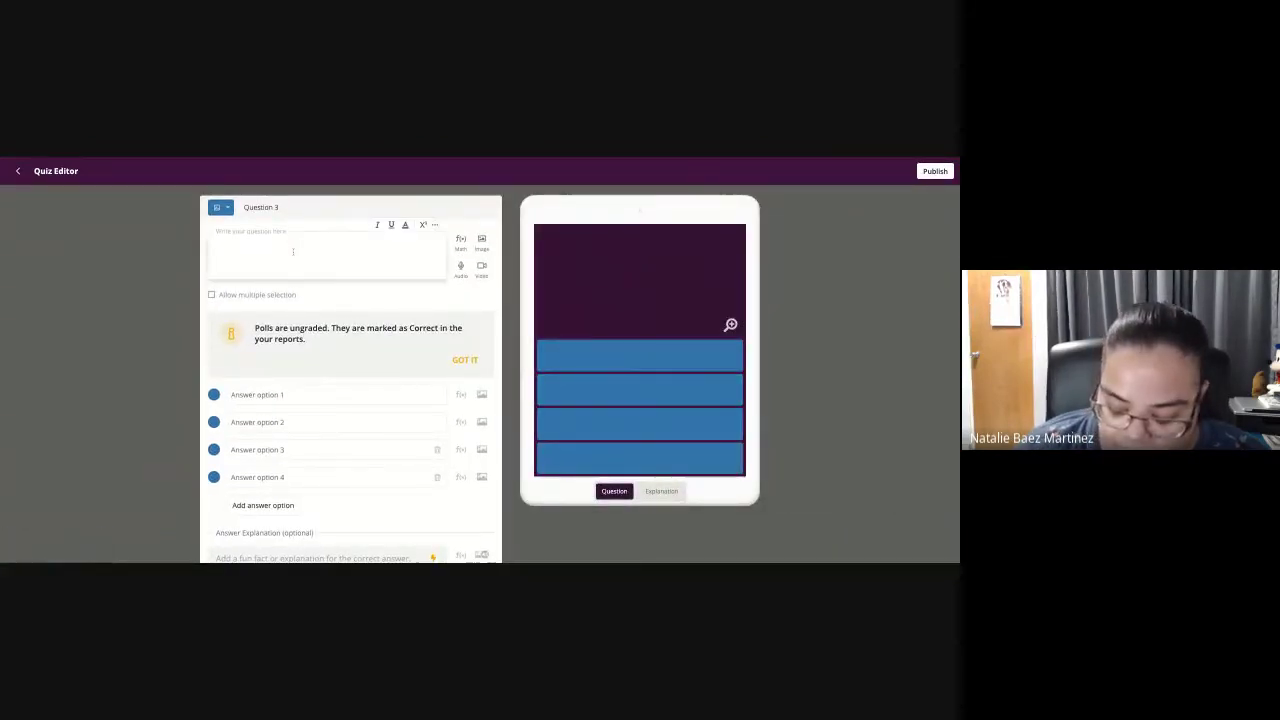
type("¿")
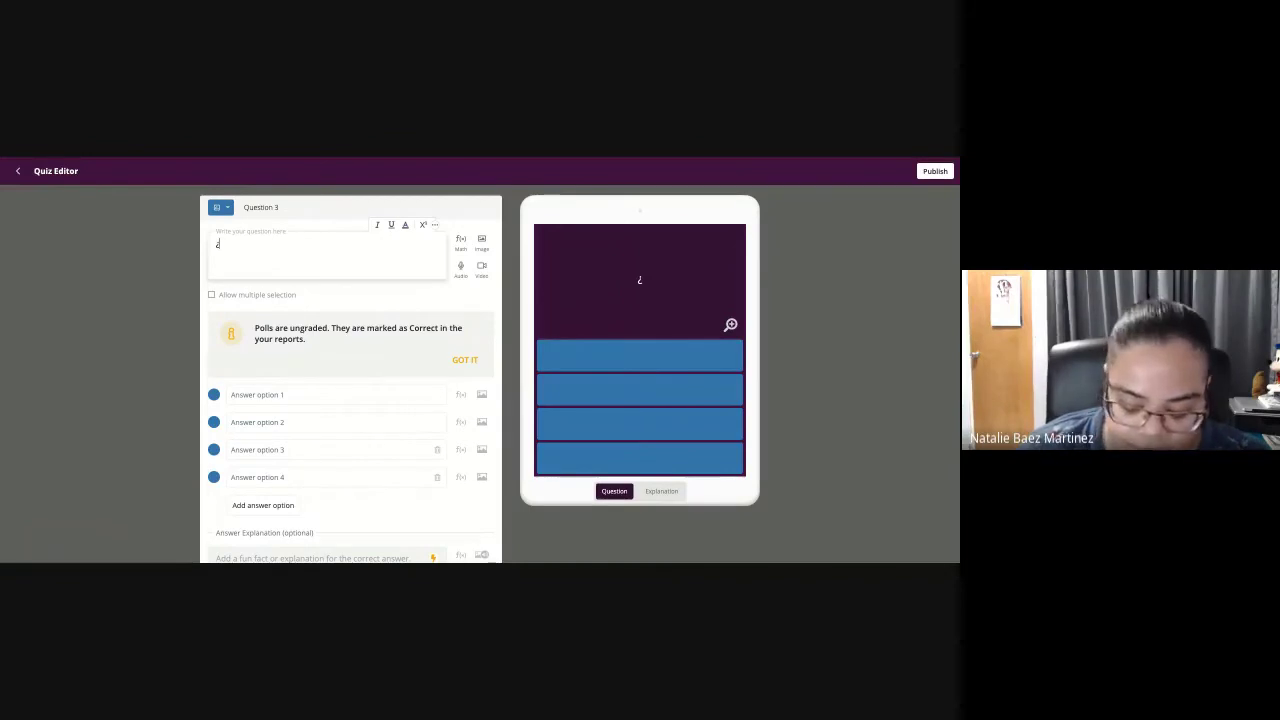
type("Cuá")
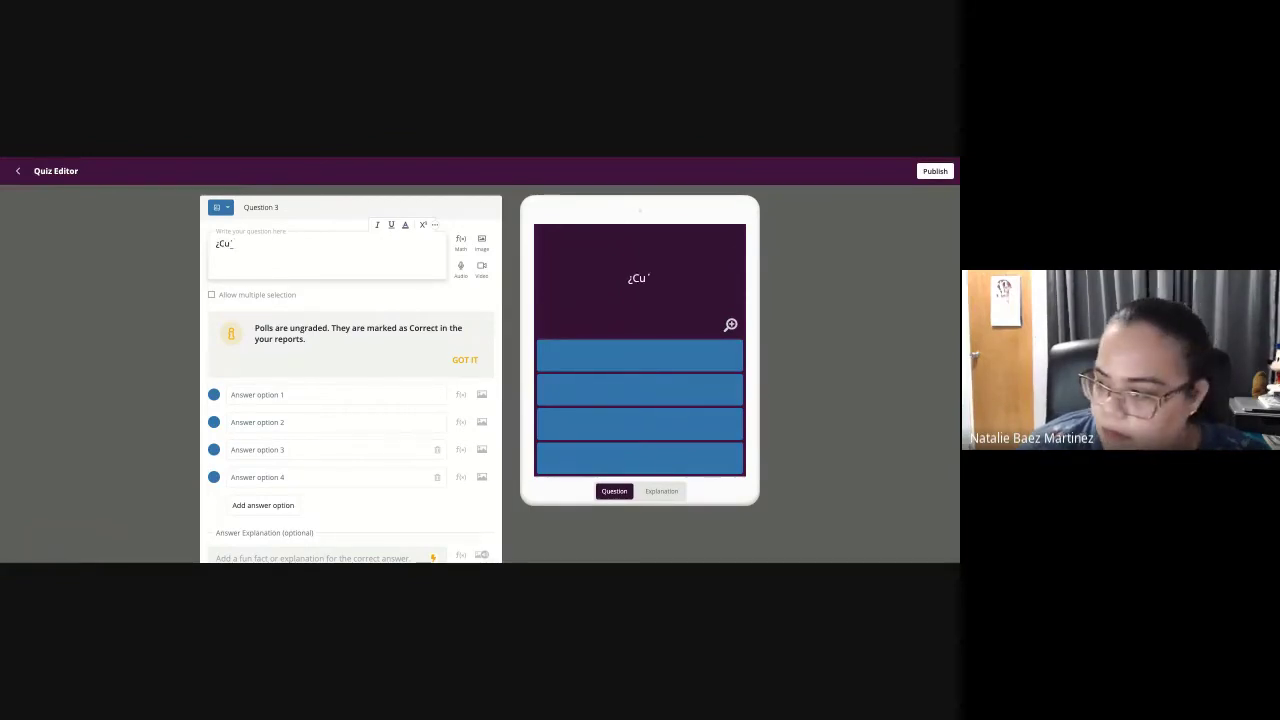
type("l es tu")
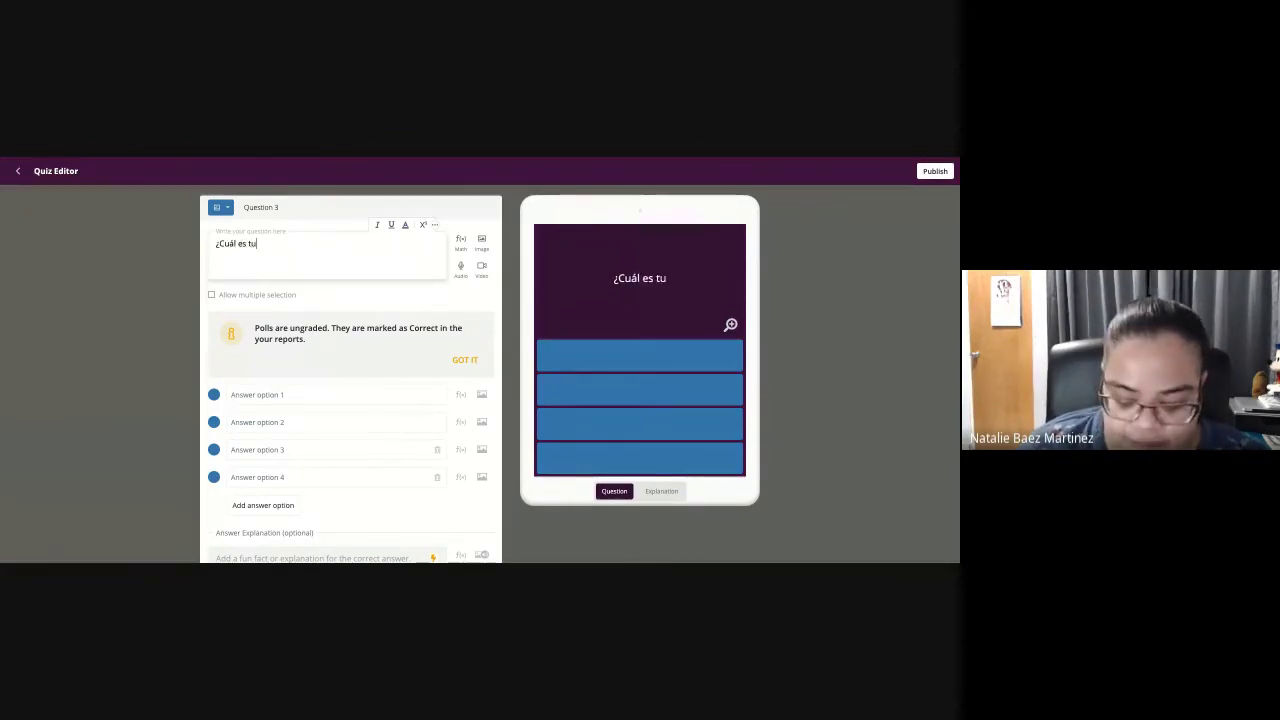
type(" color favori")
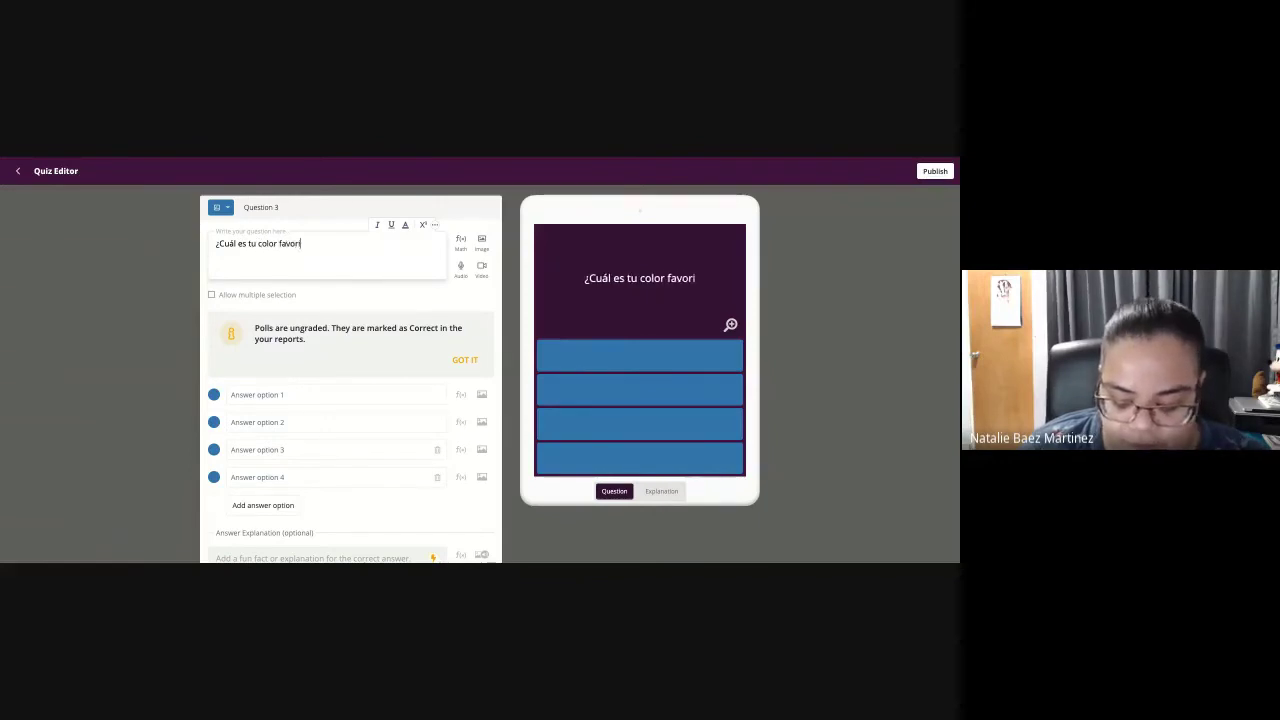
type("to?")
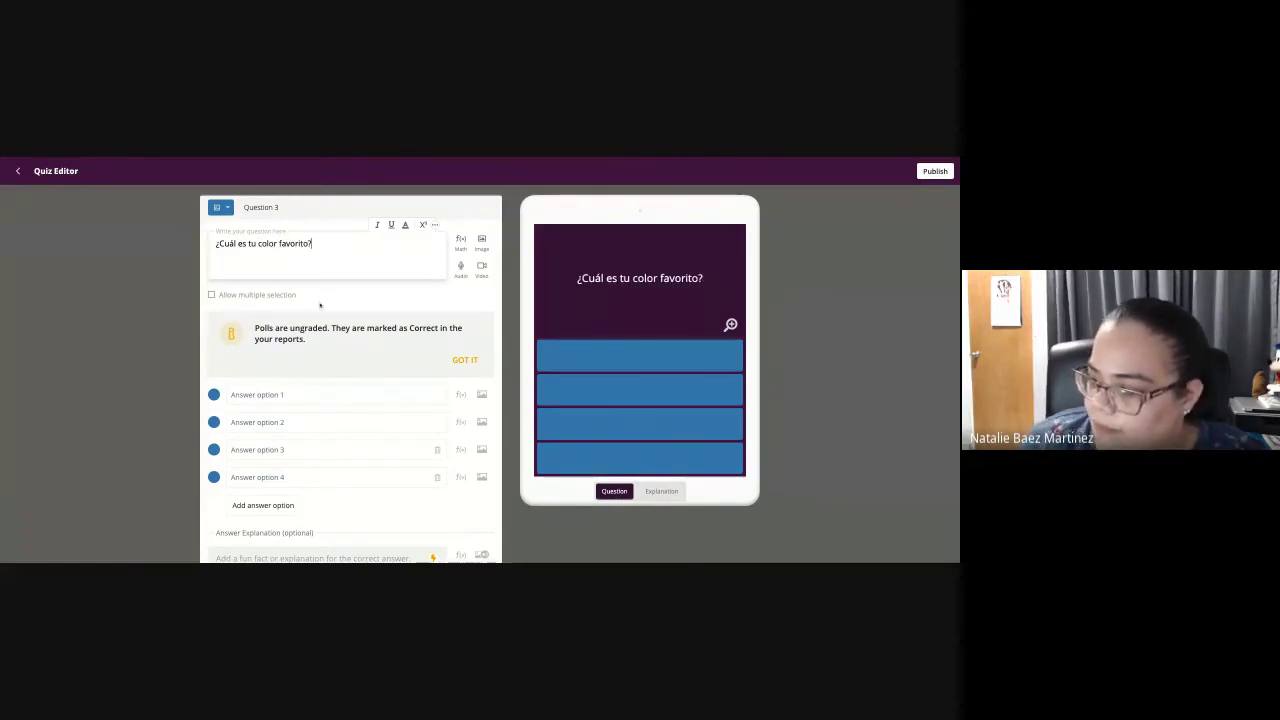
- Dismiss the notice about ungraded polls and fill in the four answer options as "rojo", "azul", "verde" and "amarillo"
scroll(324, 311, "down", 1)
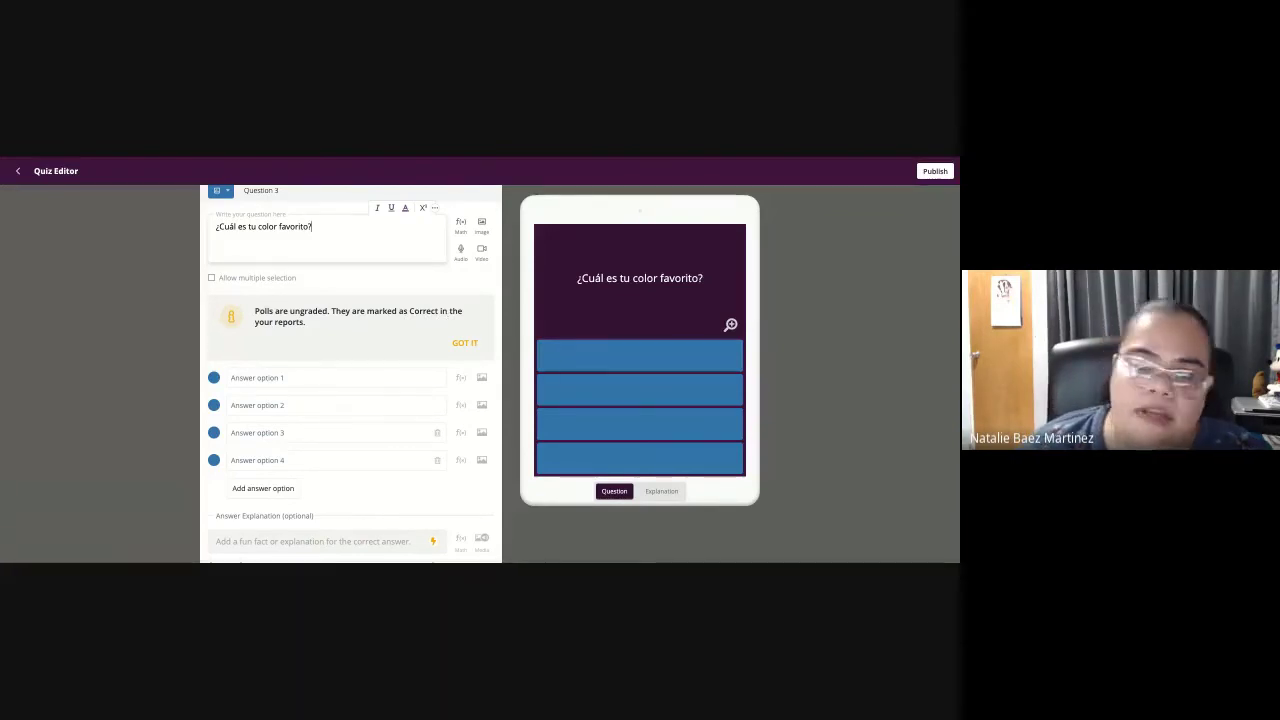
left_click(471, 343)
left_click(258, 304)
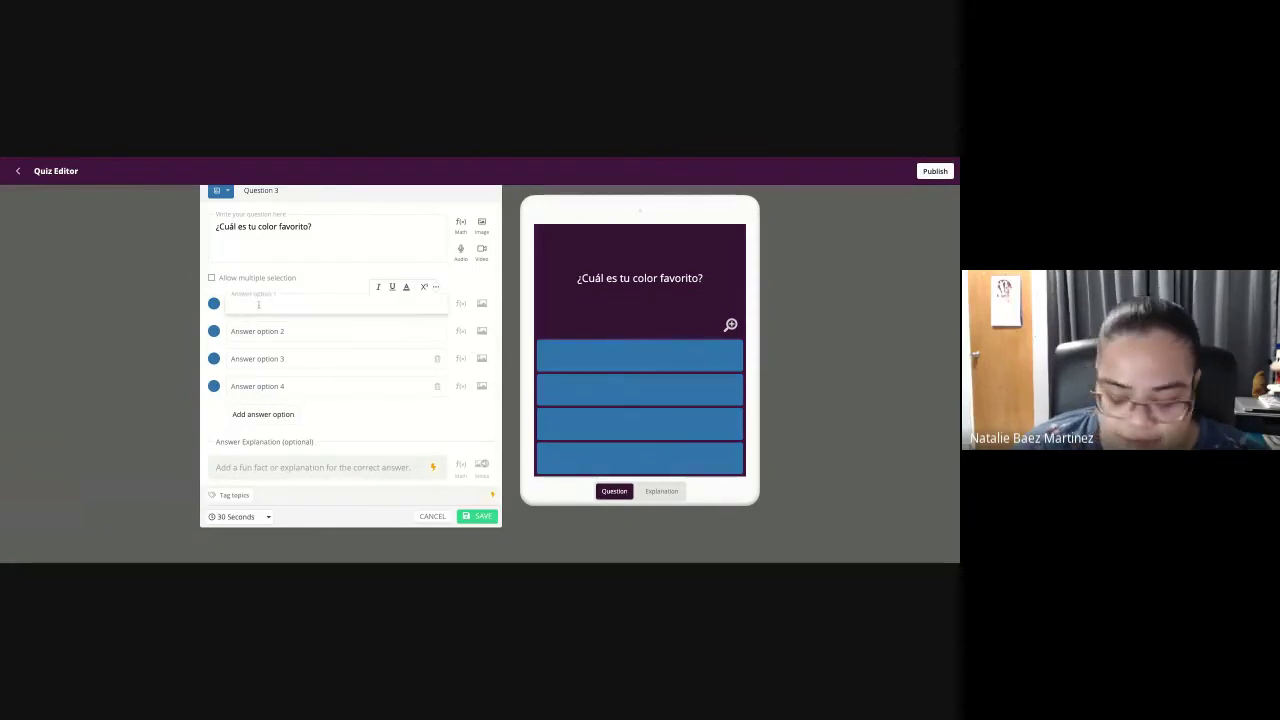
type("rojo")
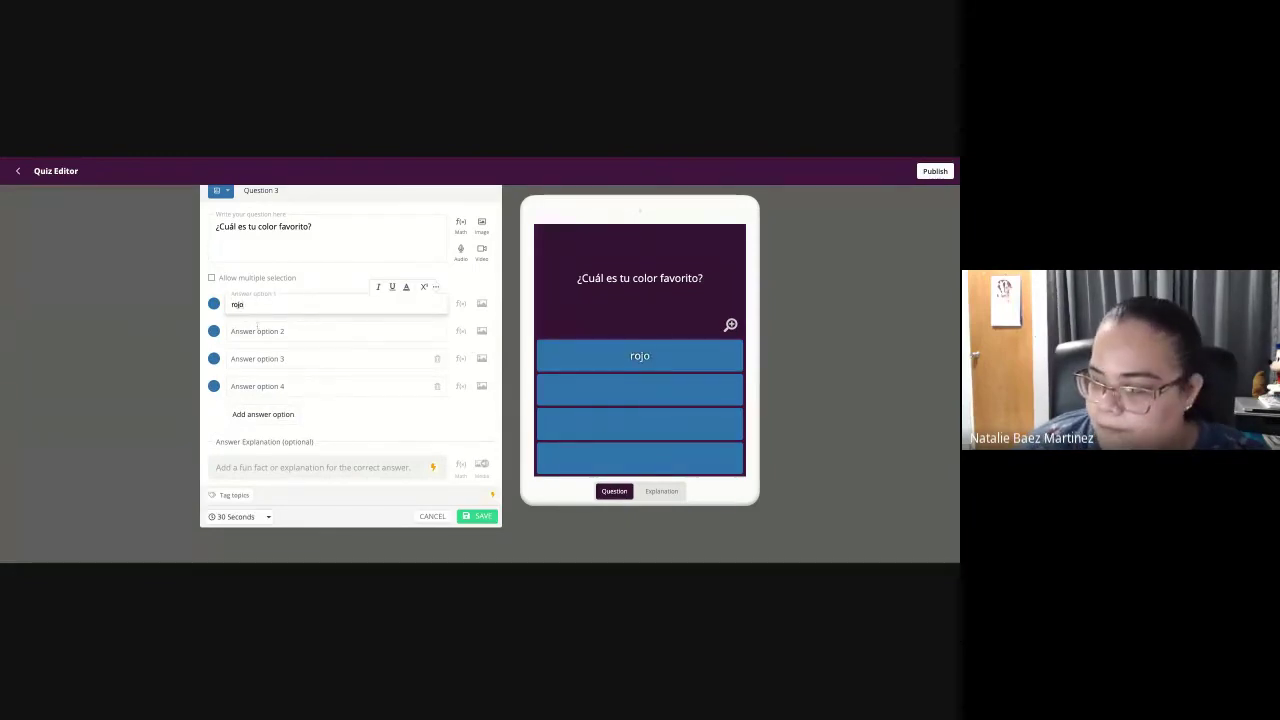
left_click(257, 332)
type("azul")
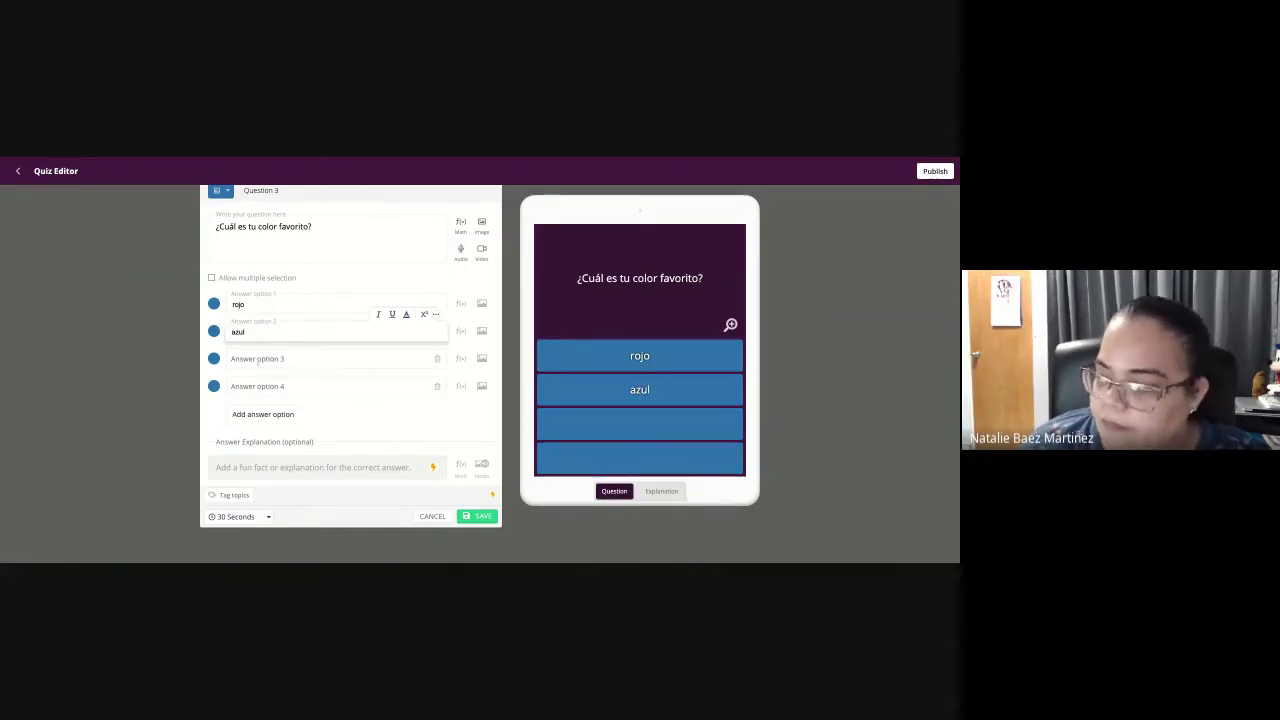
left_click(257, 359)
type("verde")
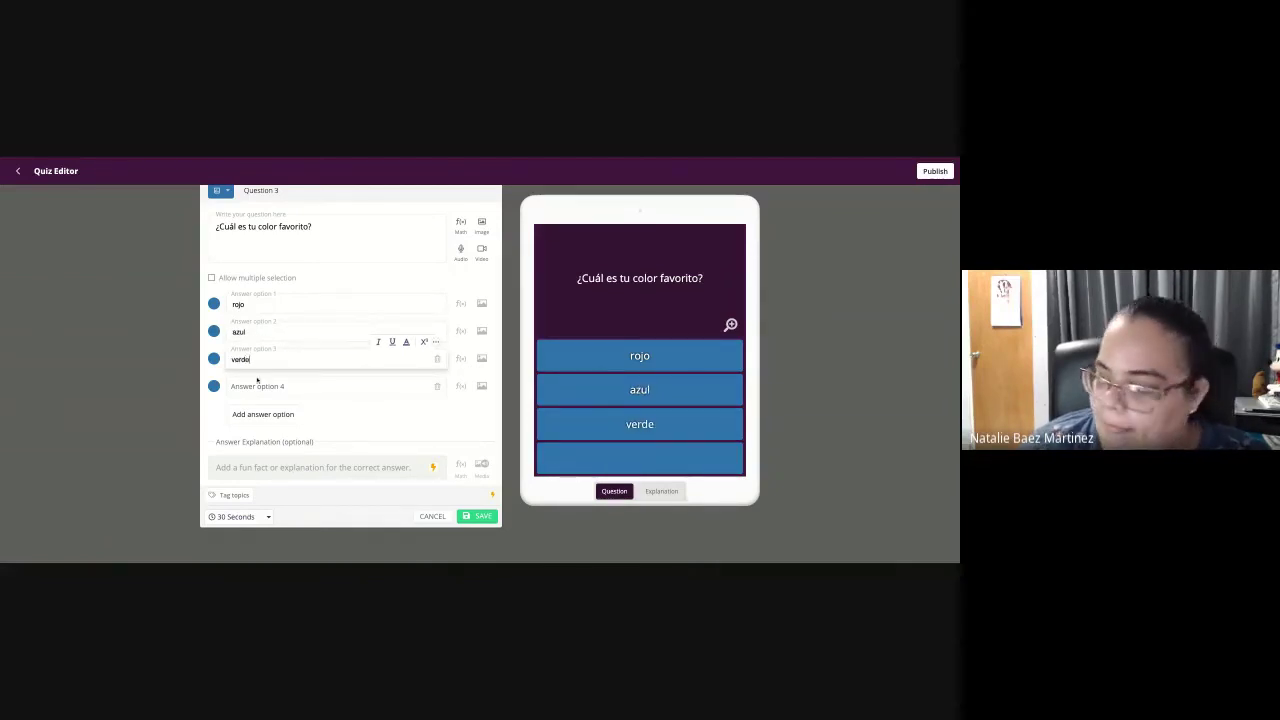
left_click(257, 386)
type("amar")
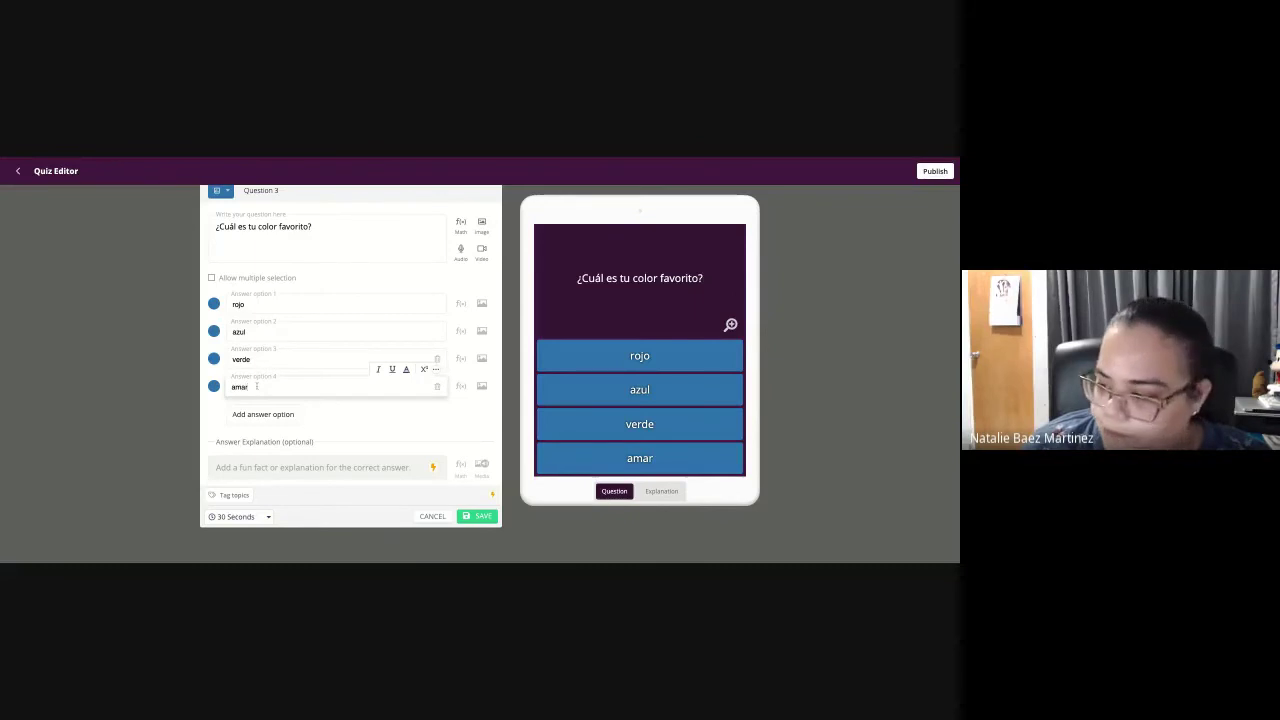
type("illo")
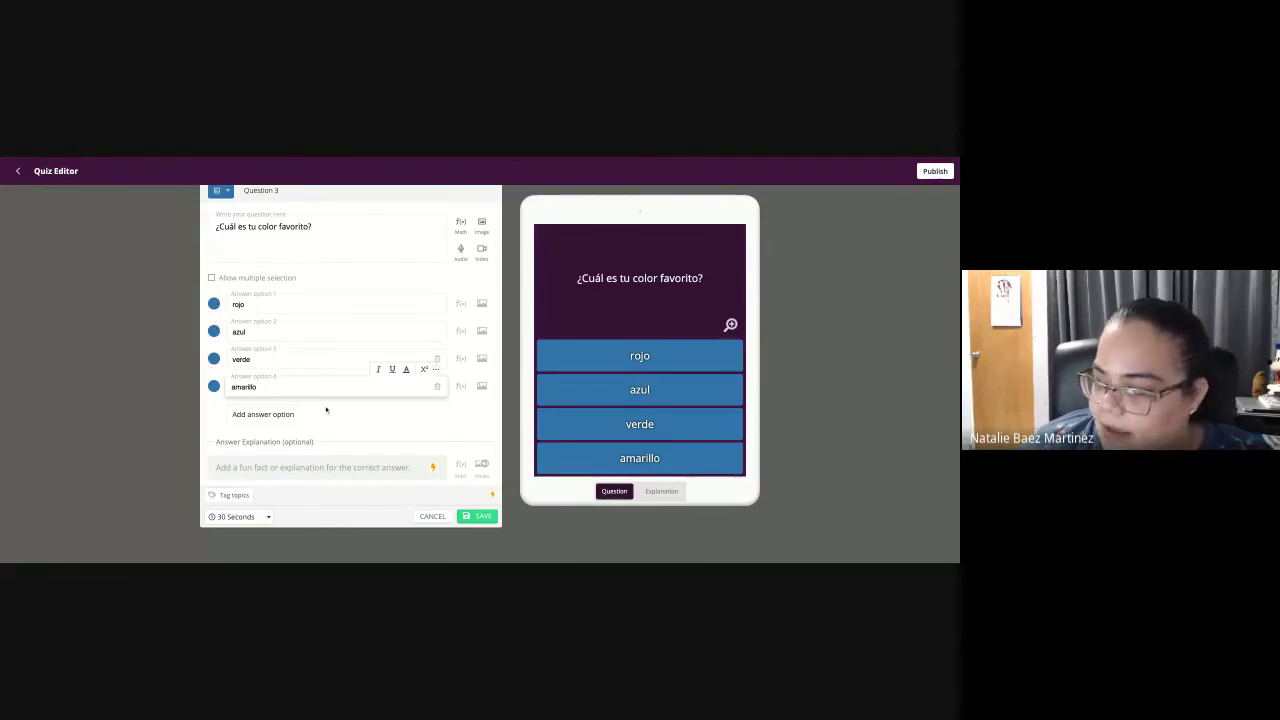
- Illustrate the poll question with the picture of a rocket and save the question to the quiz
left_click(483, 225)
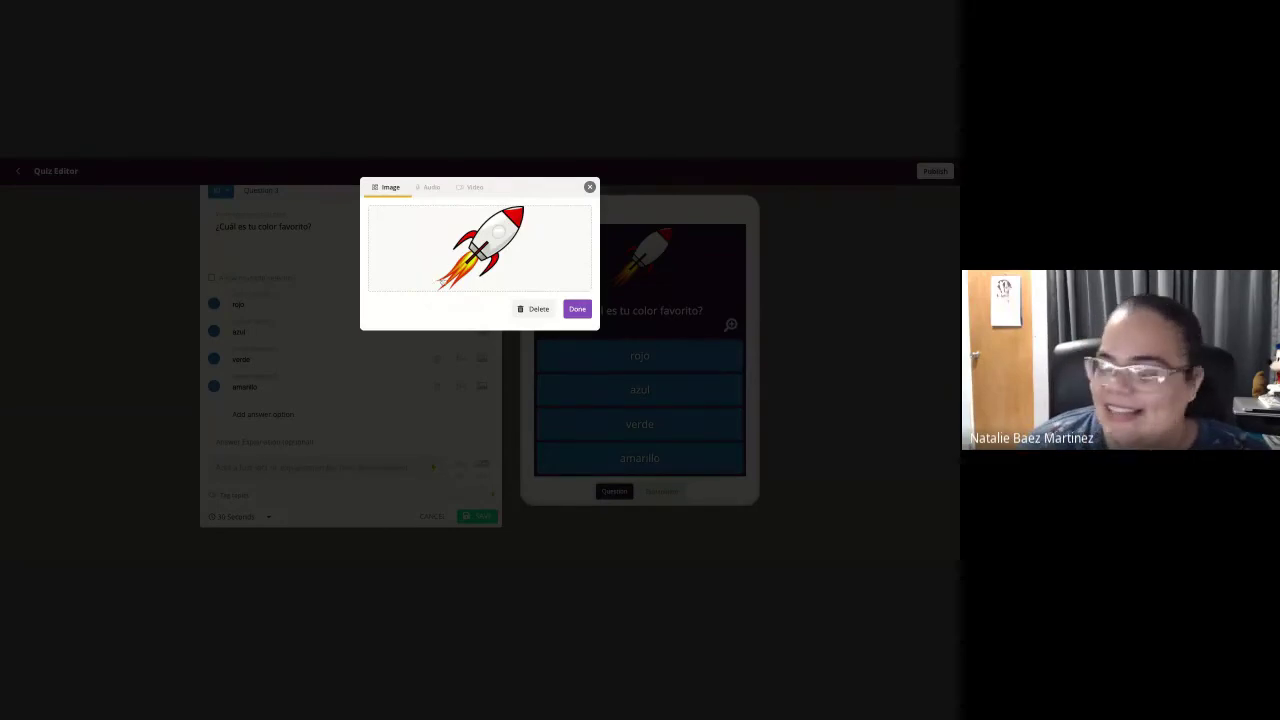
left_click(579, 311)
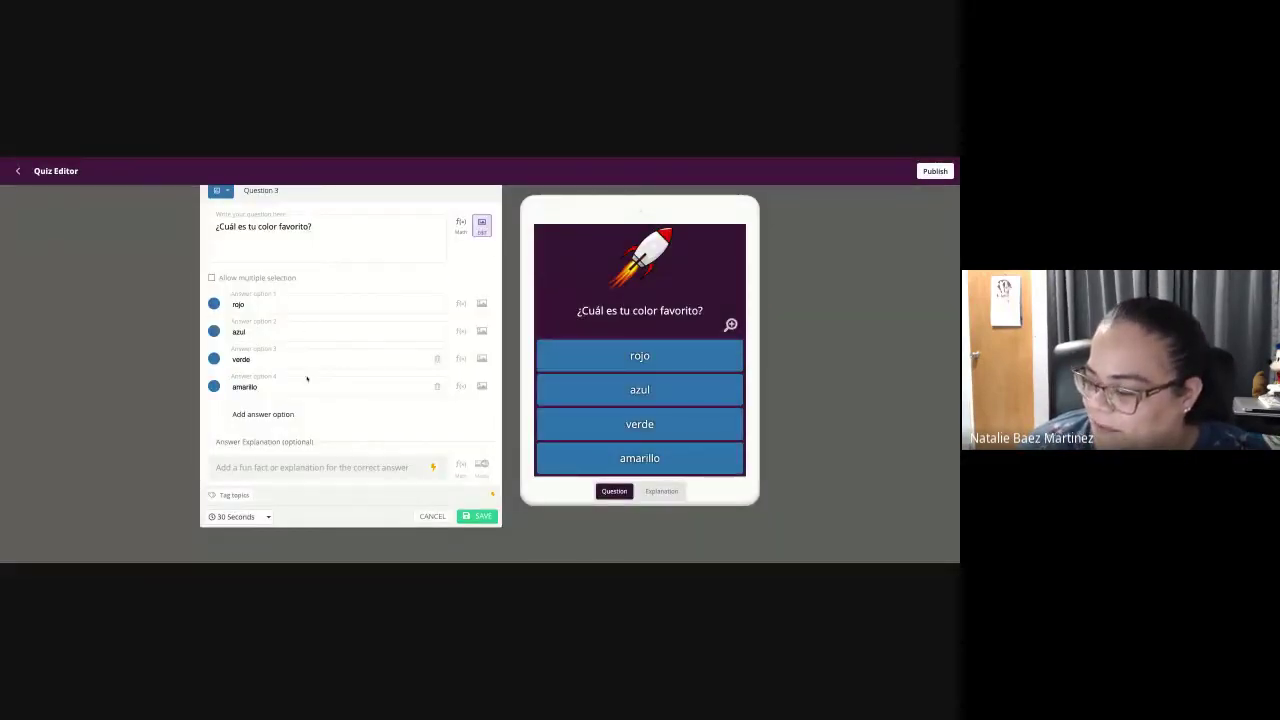
left_click(478, 516)
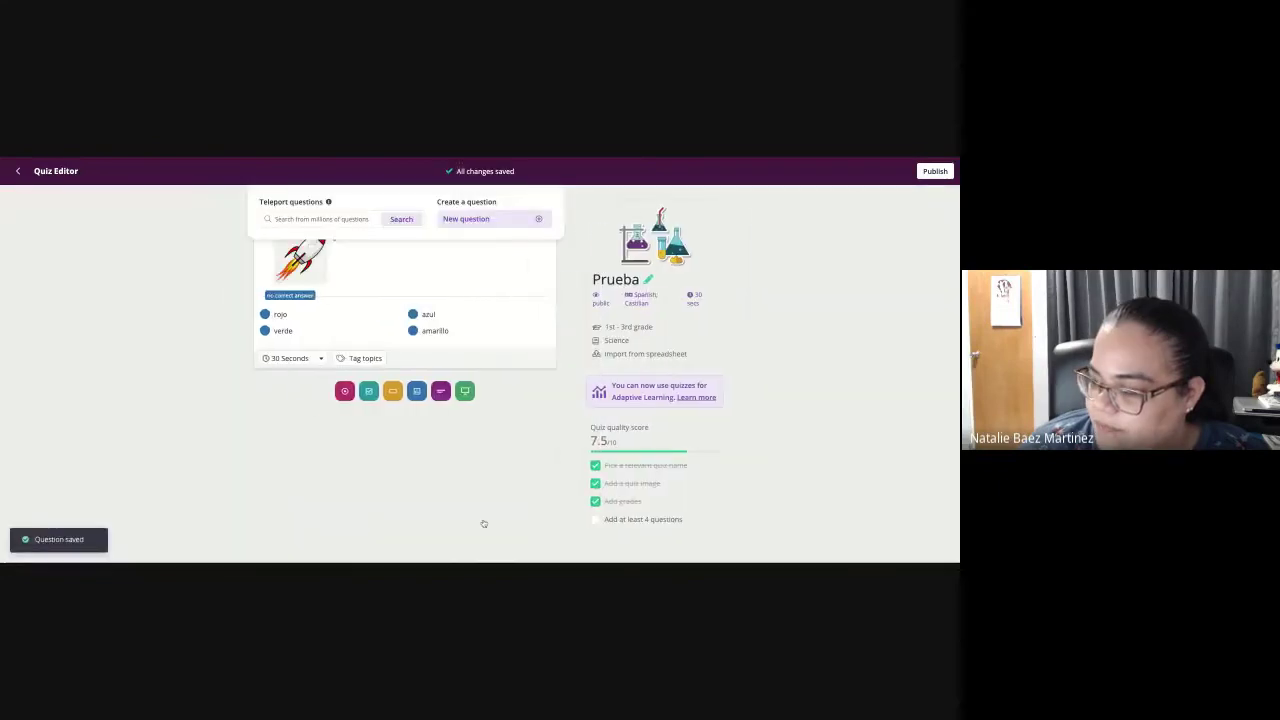
- Publish the quiz "Prueba" and dismiss the invitation dialog without inviting anyone
scroll(227, 440, "up", 5)
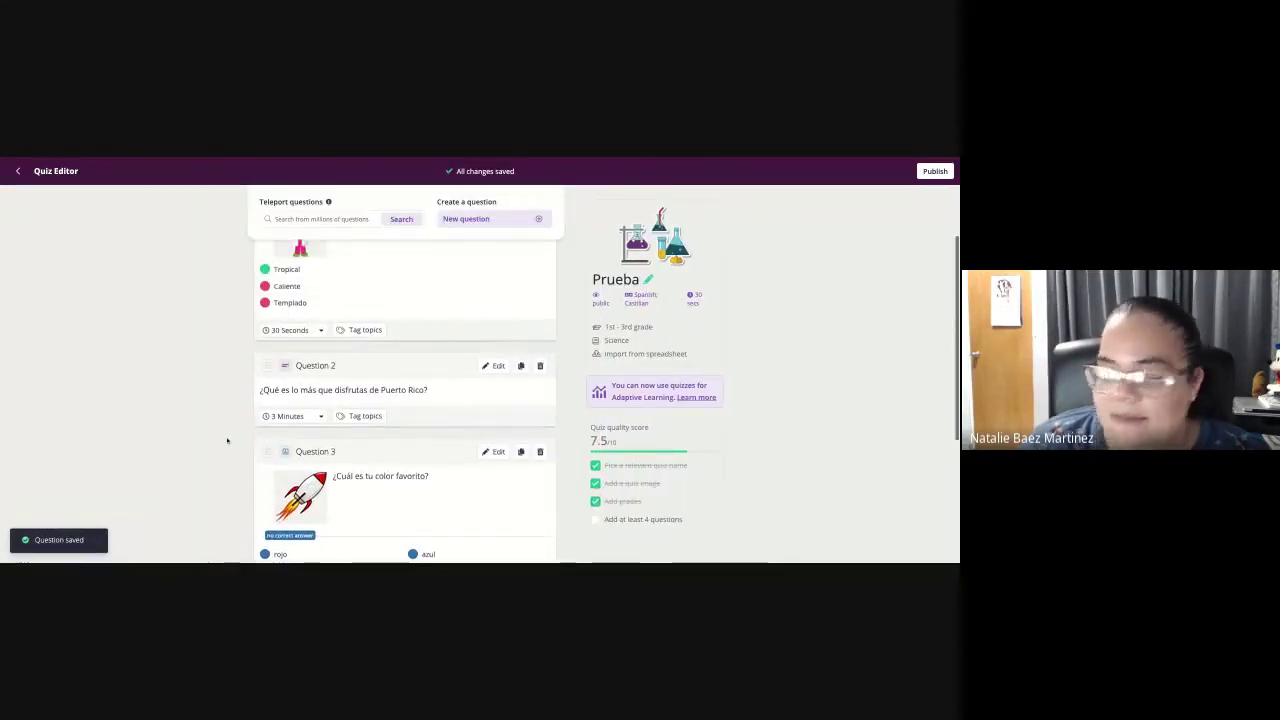
scroll(227, 440, "up", 3)
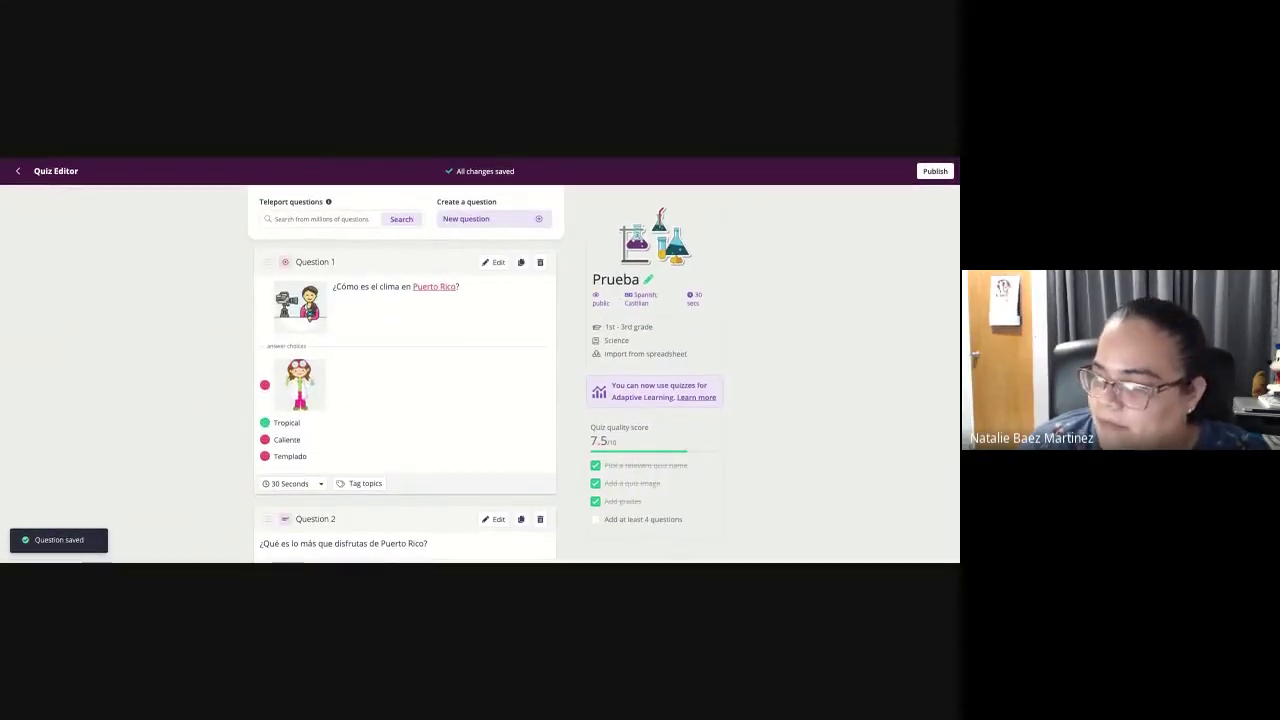
scroll(405, 400, "down", 1)
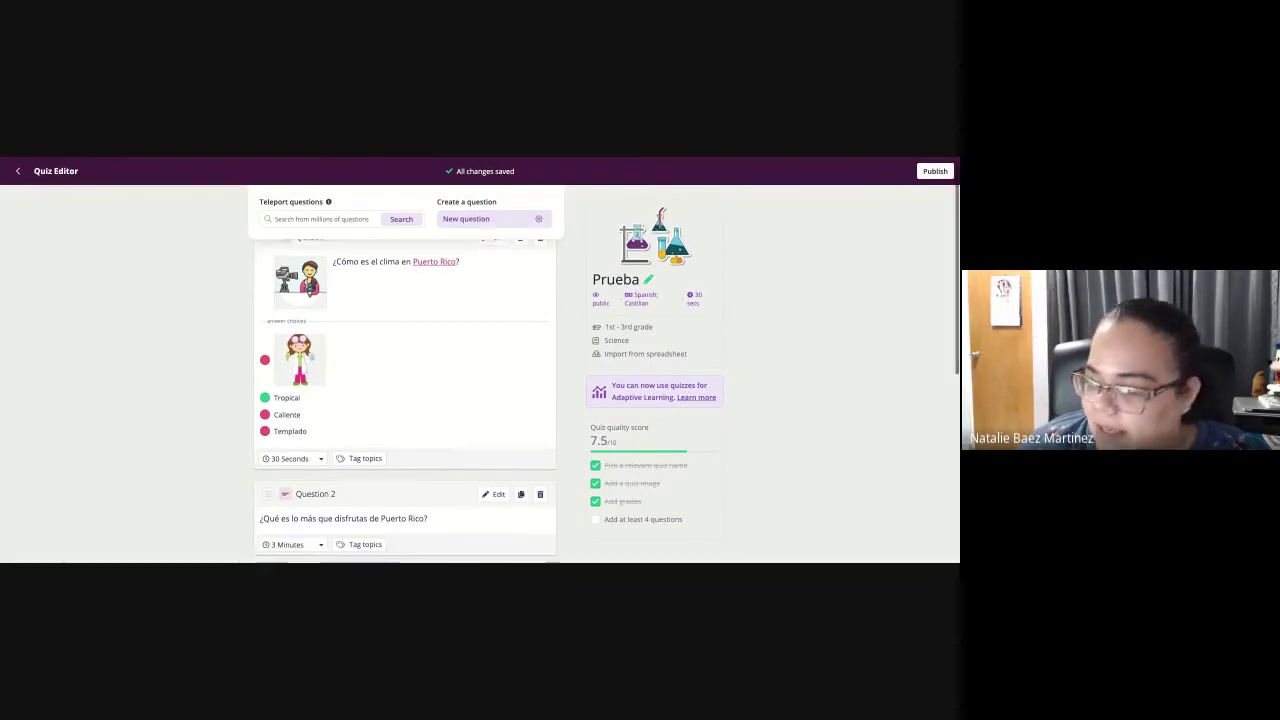
scroll(405, 400, "down", 1)
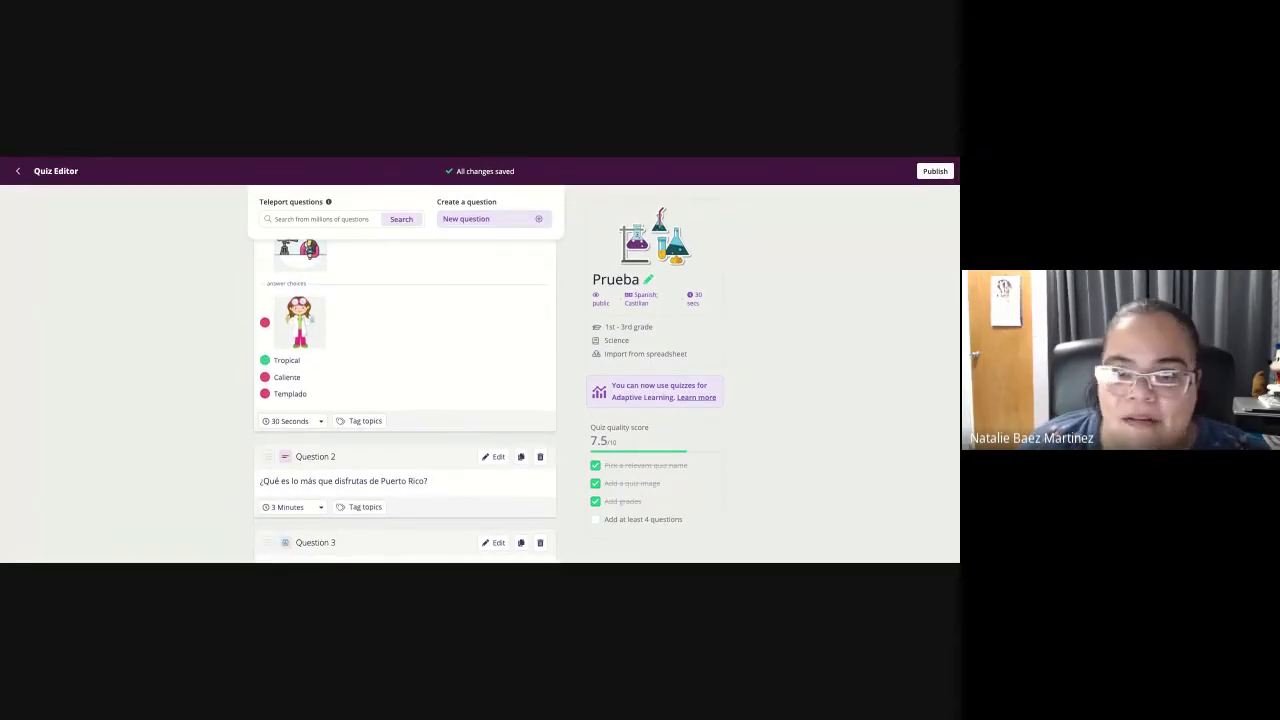
scroll(405, 400, "down", 5)
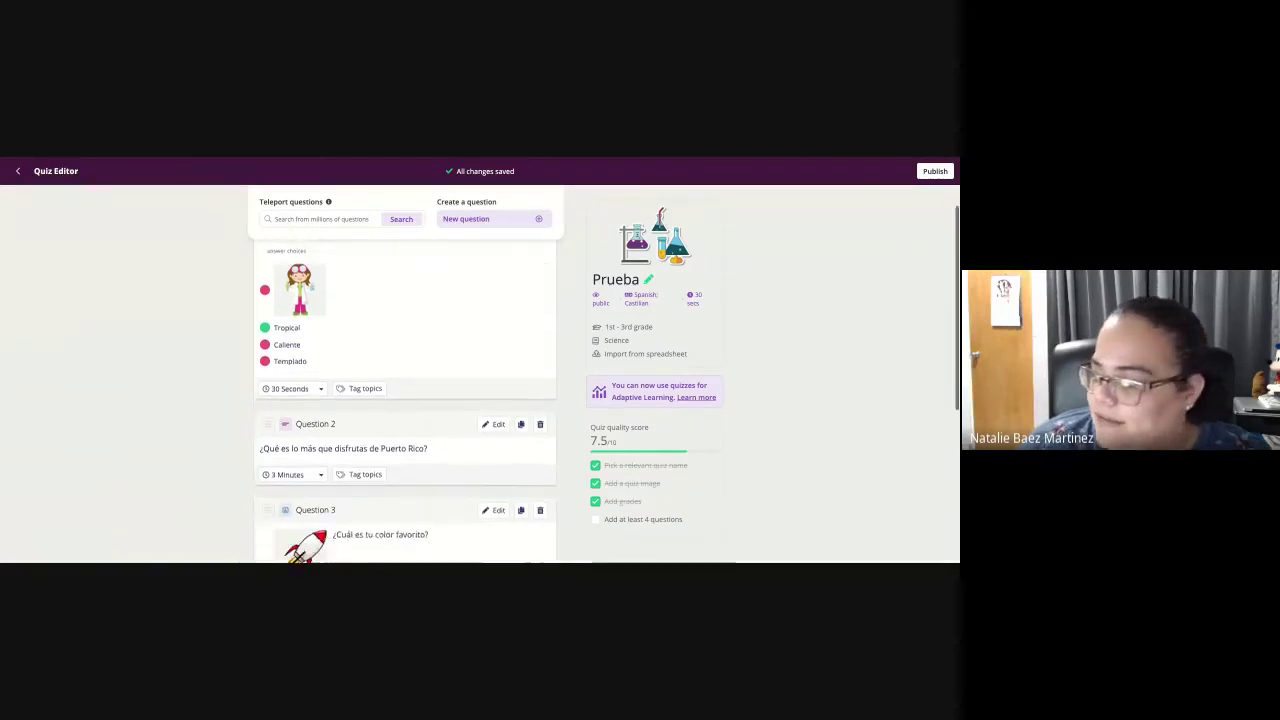
scroll(405, 400, "down", 2)
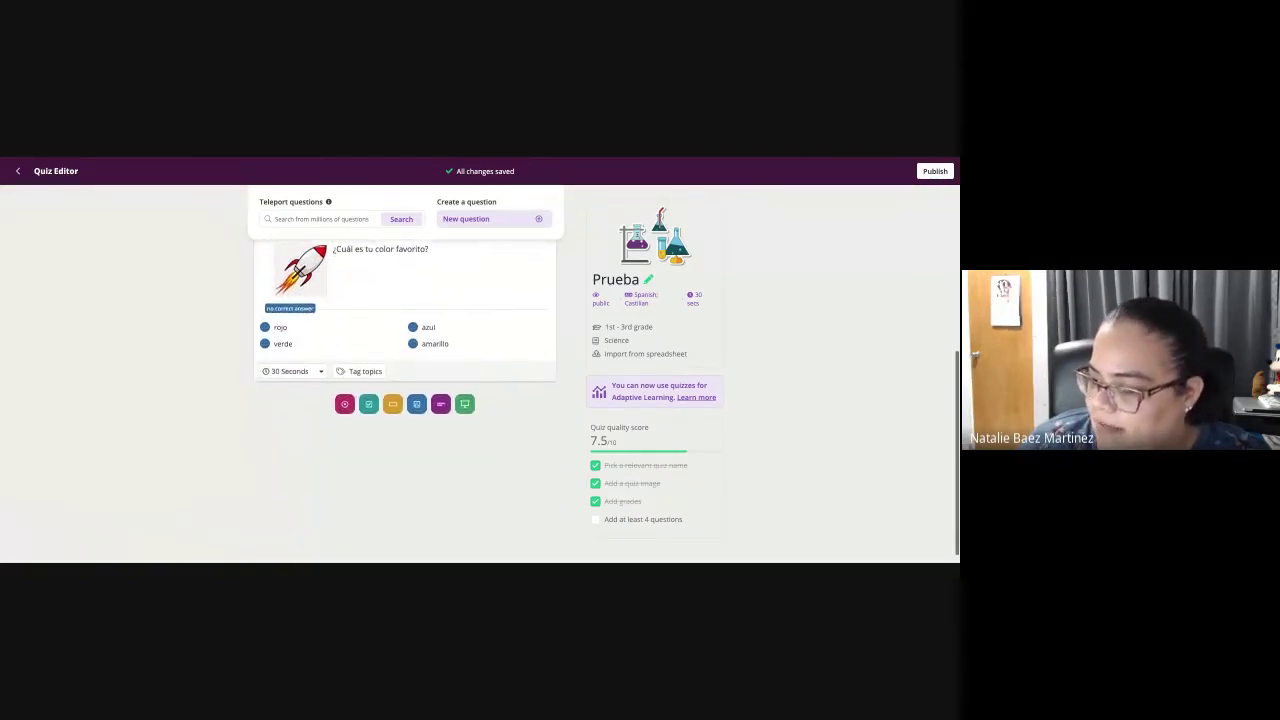
scroll(405, 400, "up", 5)
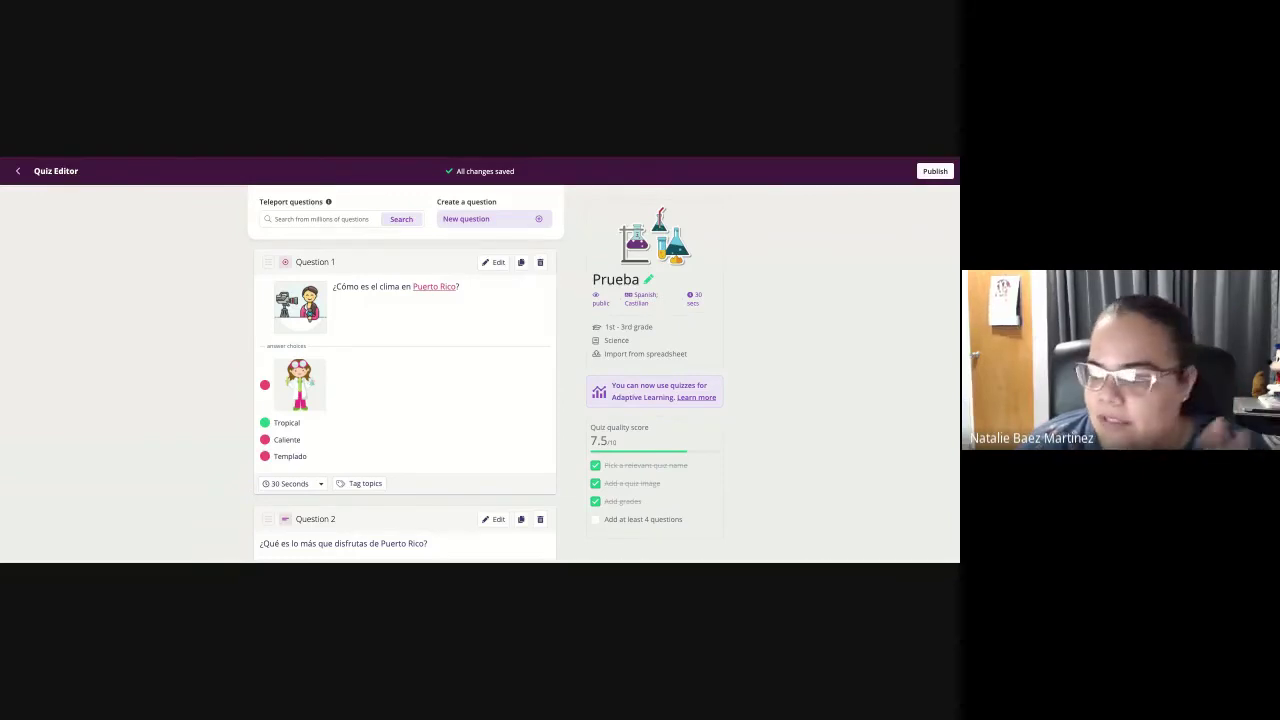
left_click(930, 172)
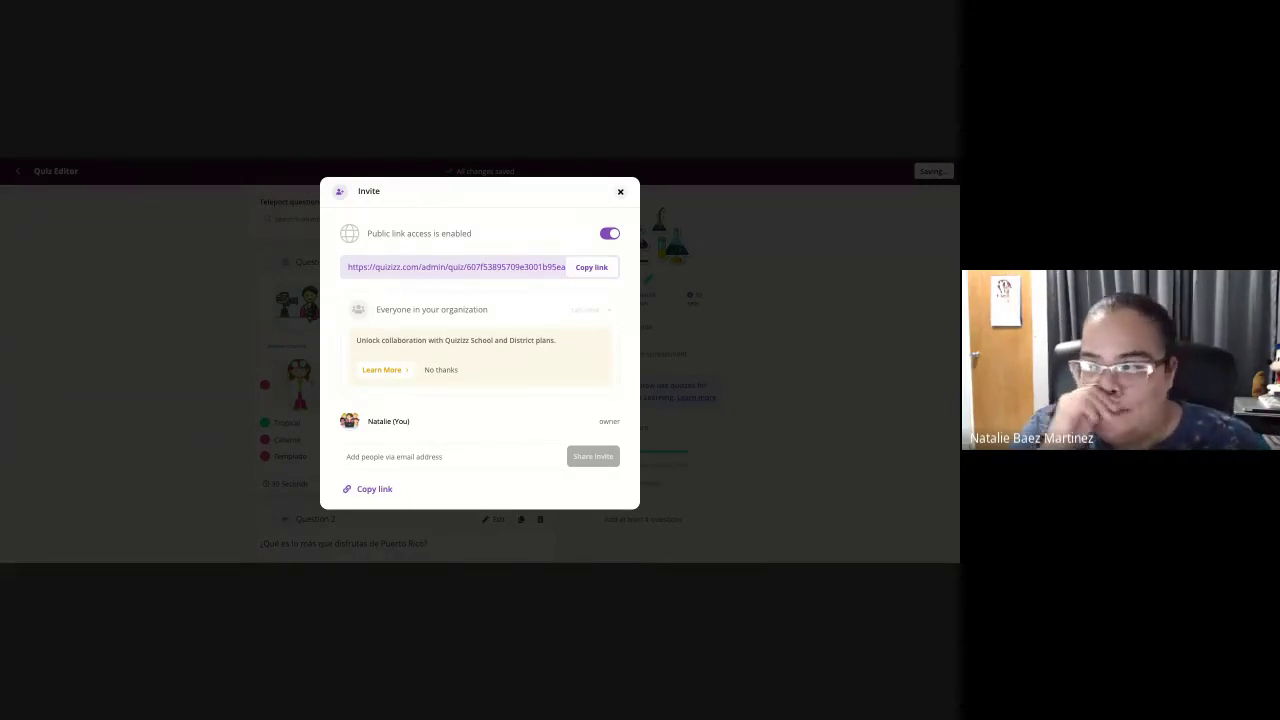
left_click(620, 192)
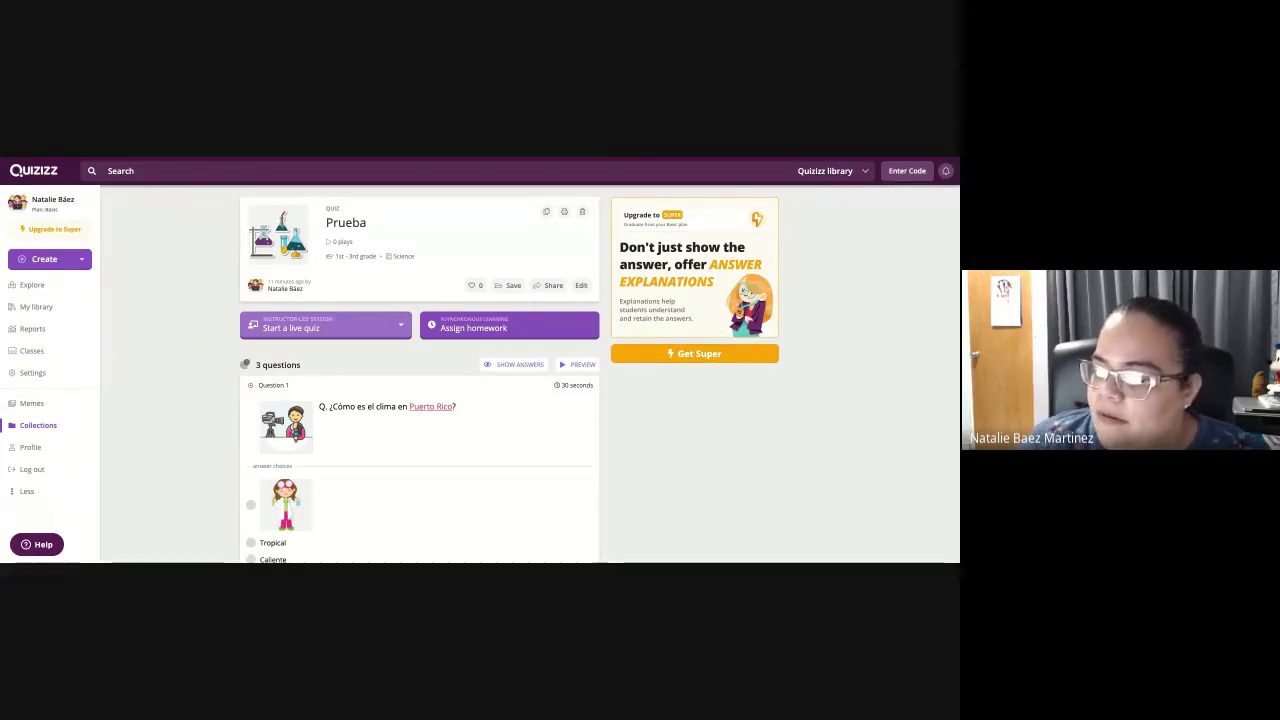
- Set up an instructor-led live session of the quiz "Prueba", reviewing its advanced settings before continuing to the game lobby
left_click(325, 325)
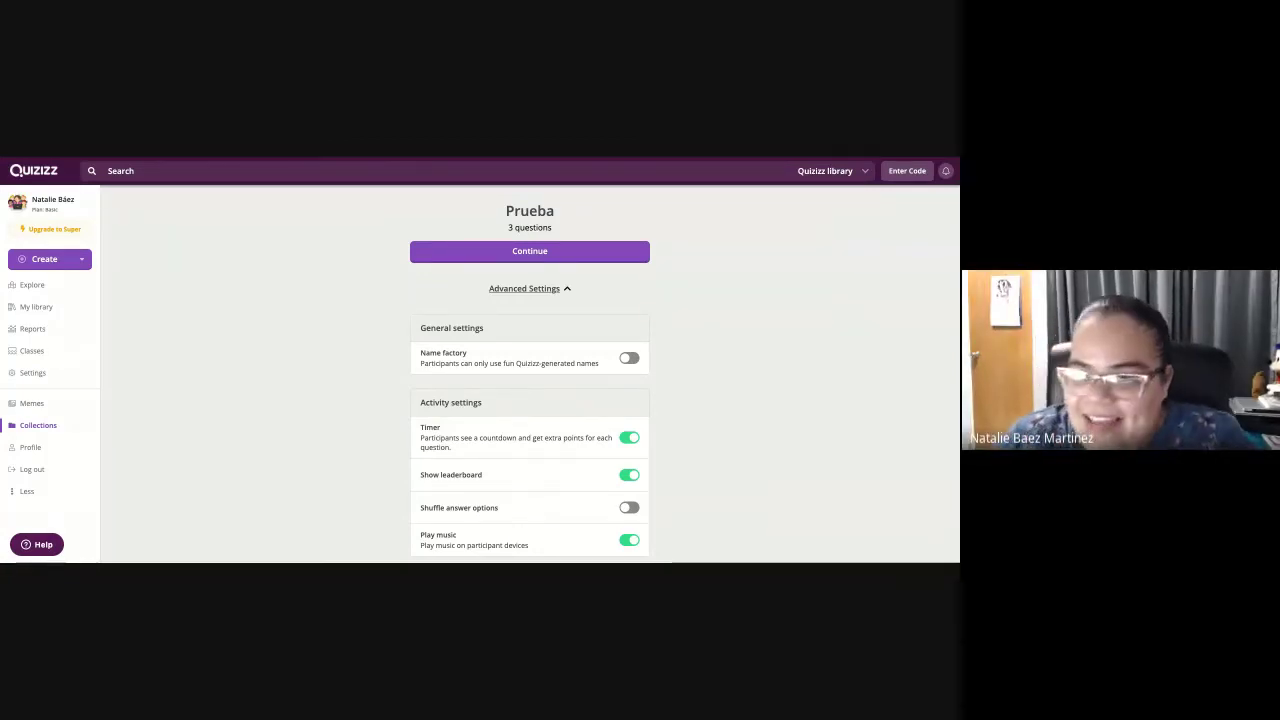
scroll(530, 370, "down", 1)
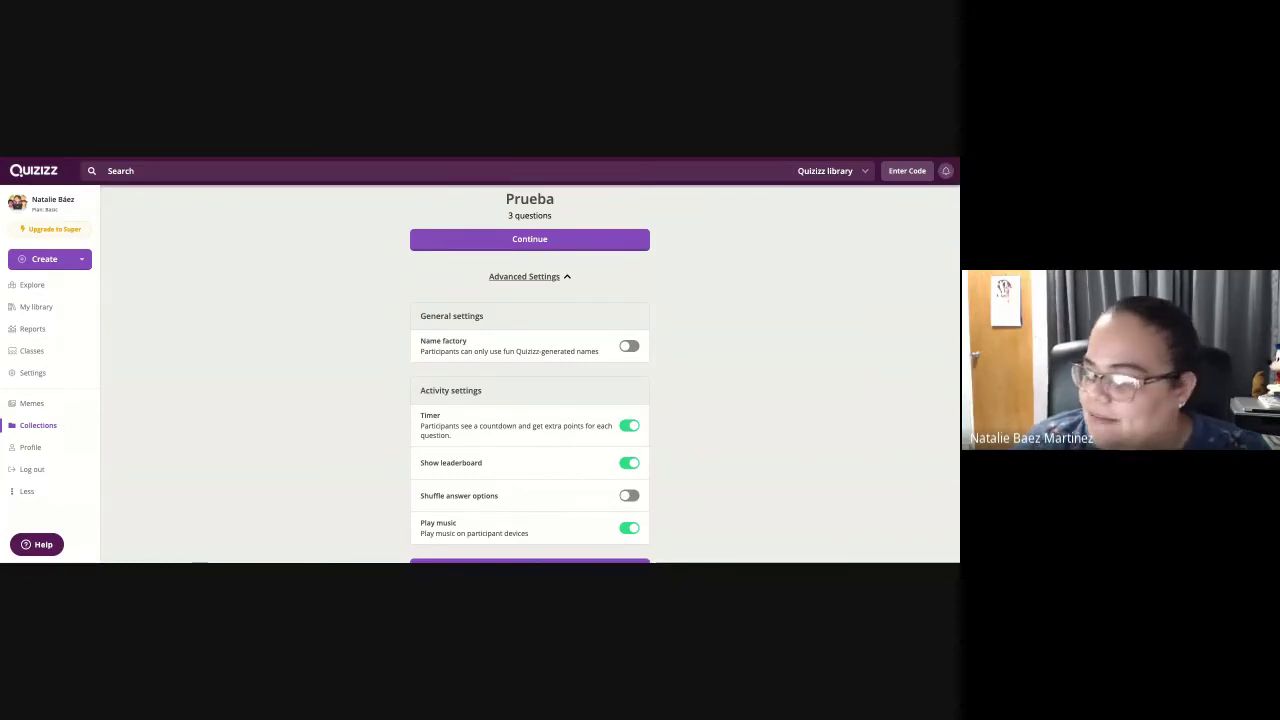
scroll(530, 375, "down", 2)
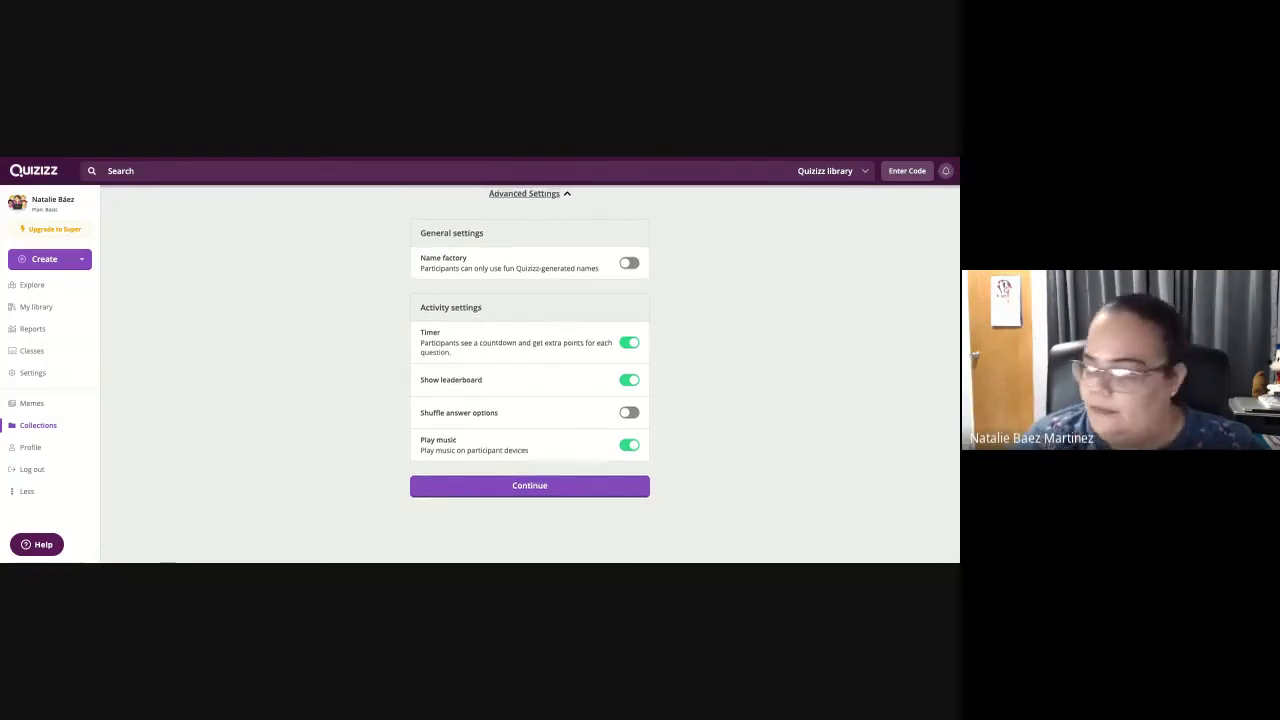
scroll(530, 370, "up", 3)
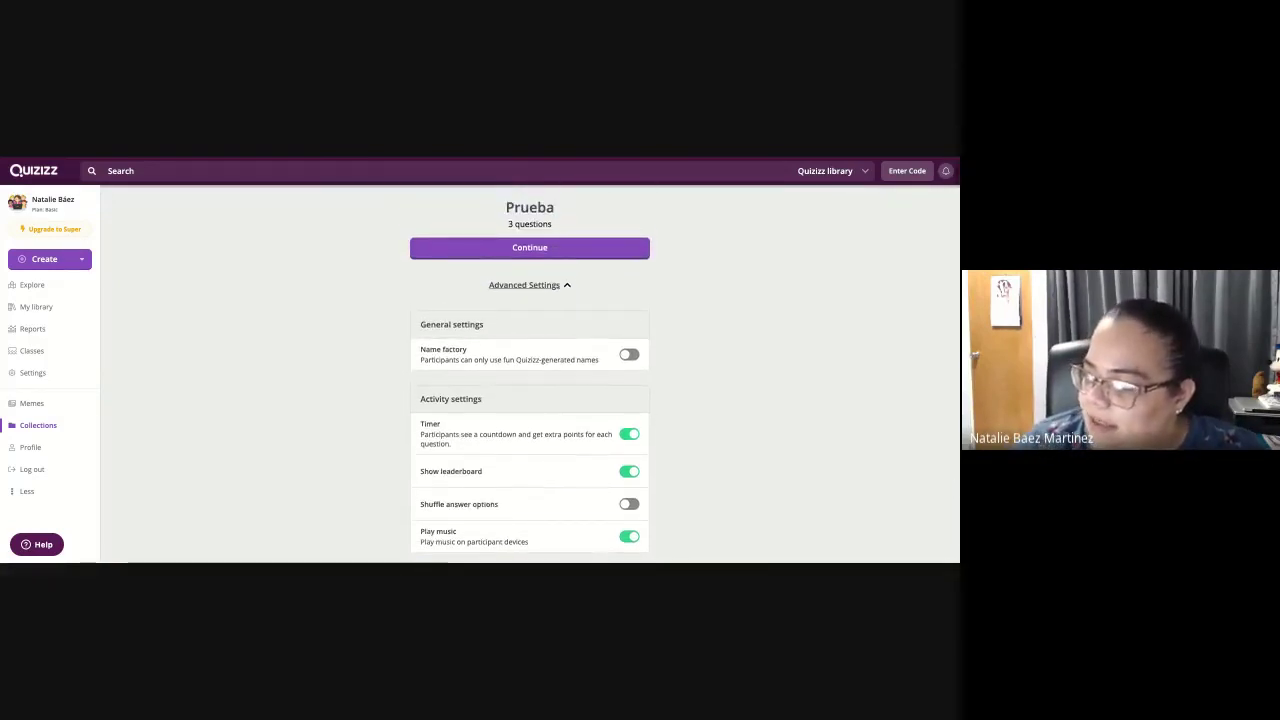
left_click(524, 285)
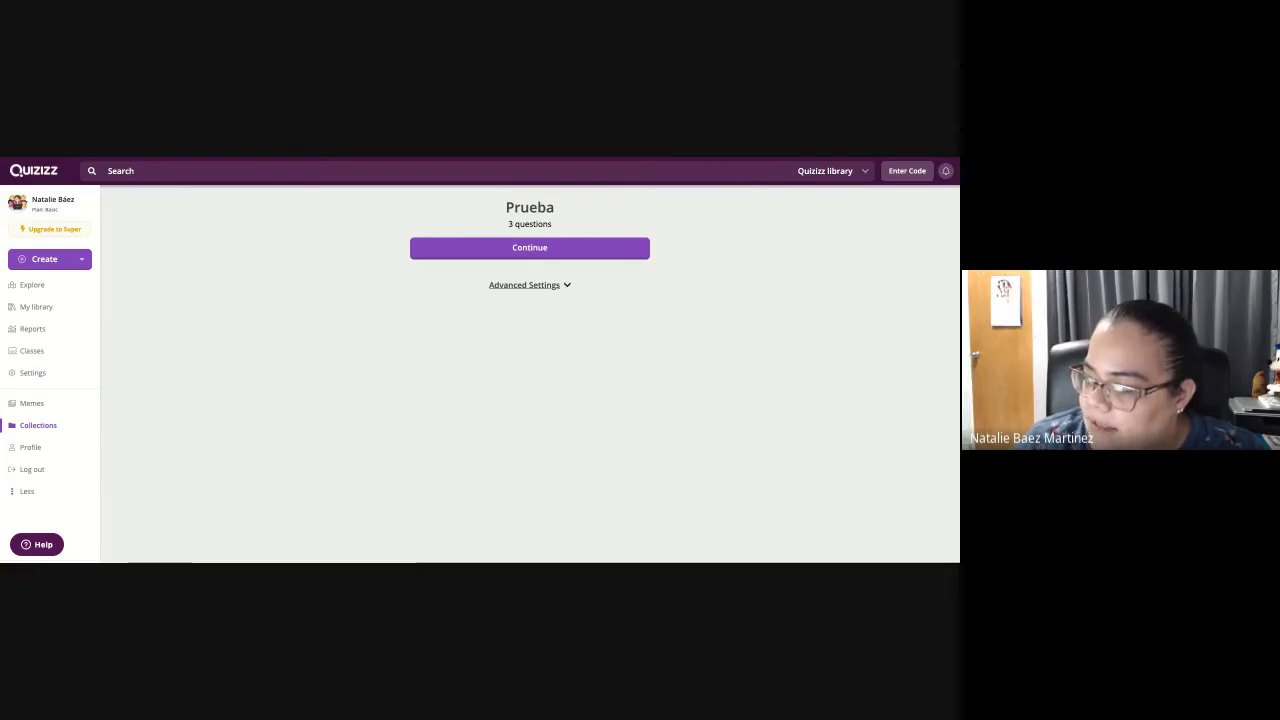
left_click(524, 285)
scroll(530, 370, "down", 1)
scroll(543, 380, "down", 1)
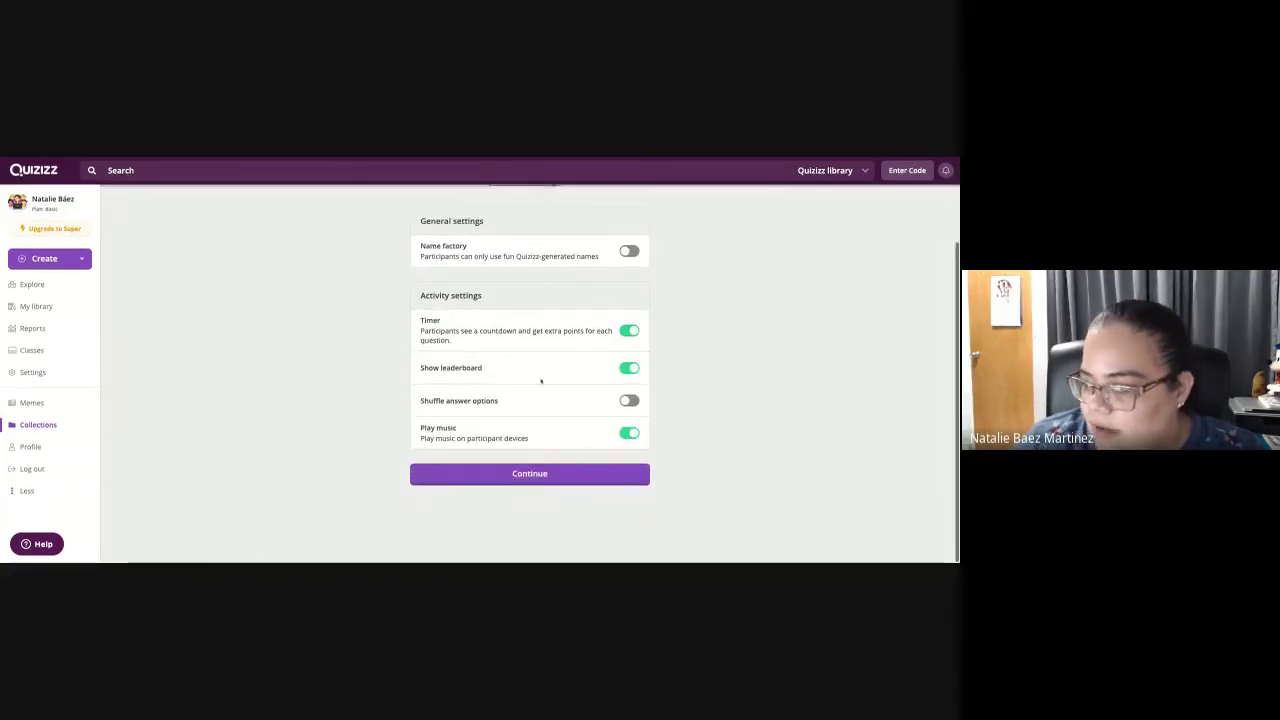
scroll(546, 300, "up", 2)
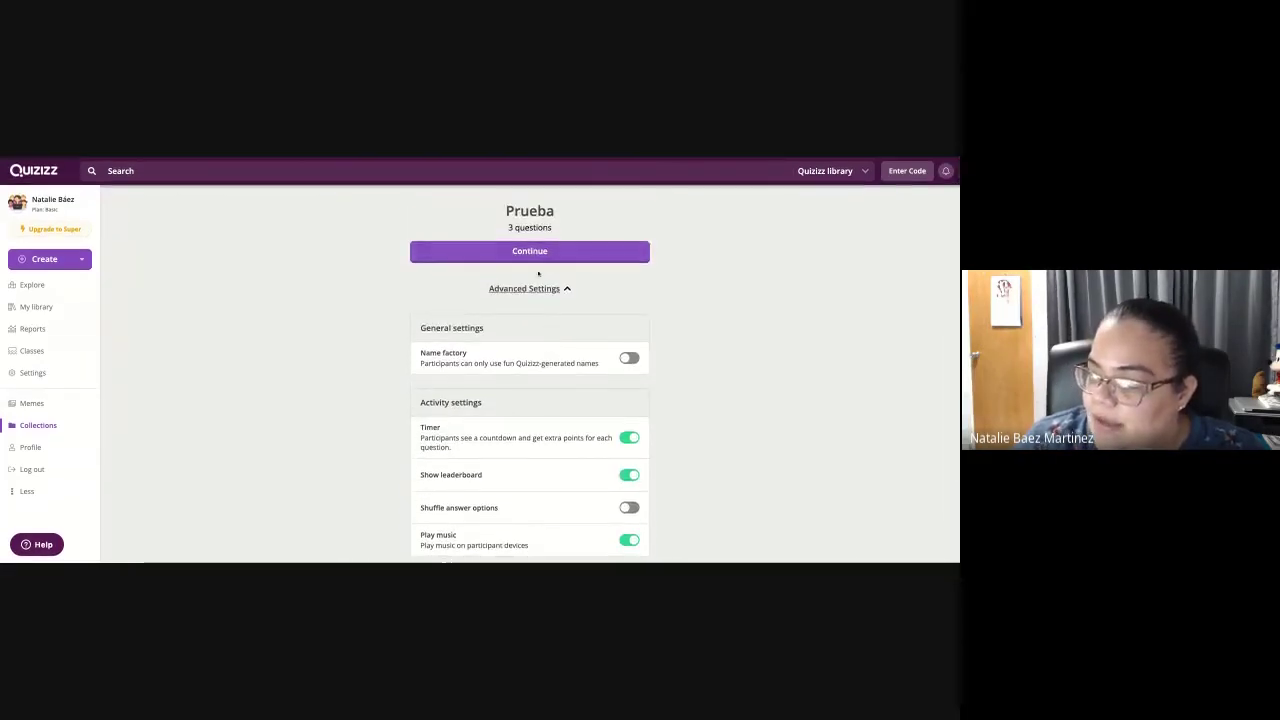
scroll(537, 271, "down", 2)
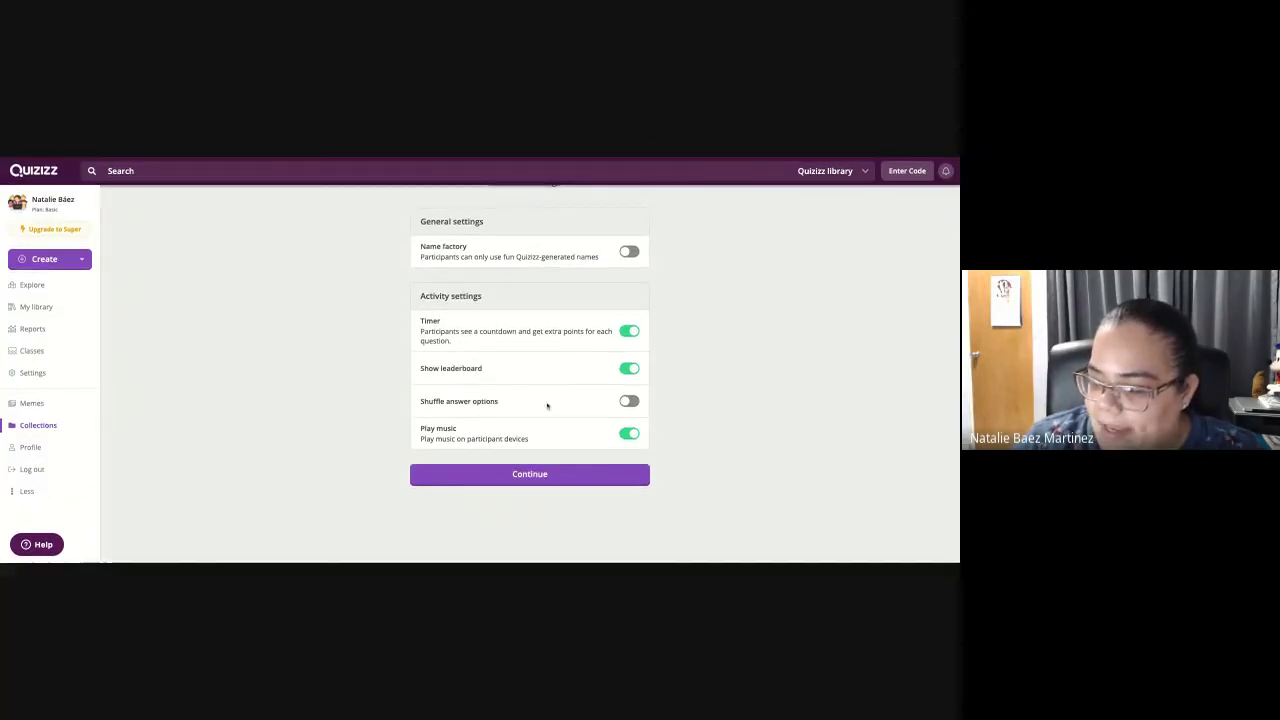
left_click(545, 482)
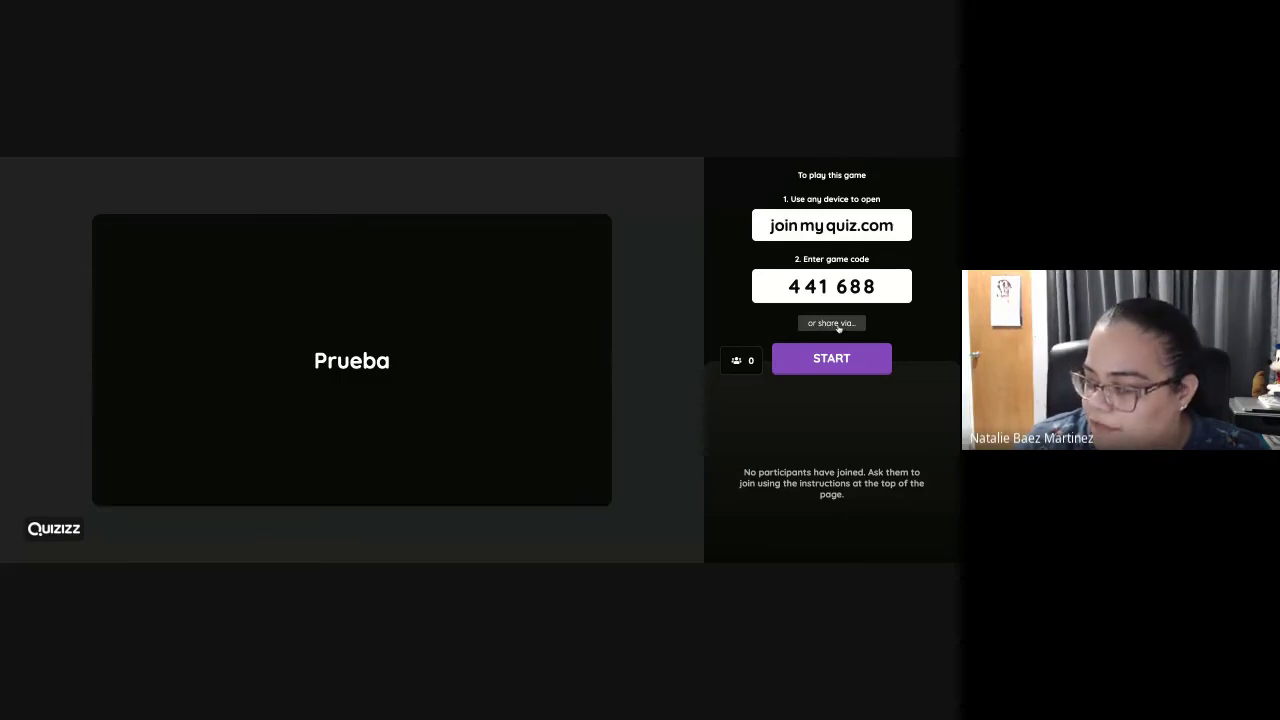
- Copy the live game's join link for participants and switch to the player's join page
left_click(836, 325)
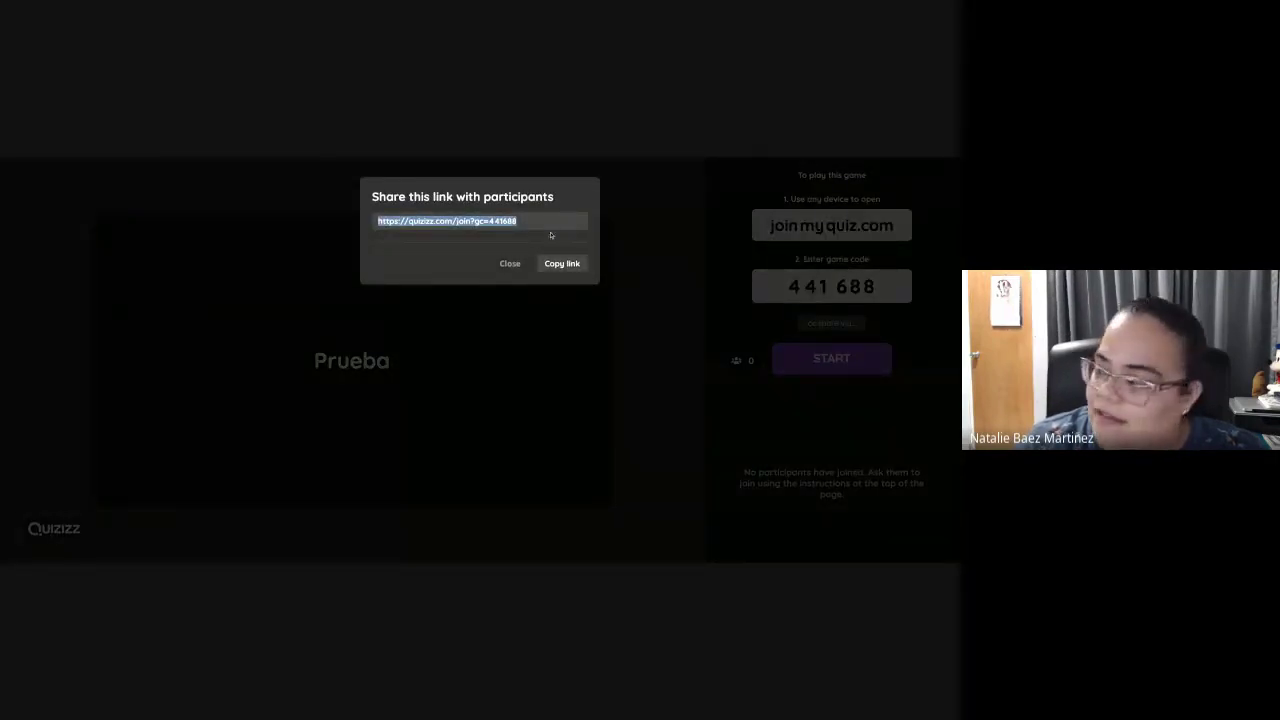
left_click(561, 264)
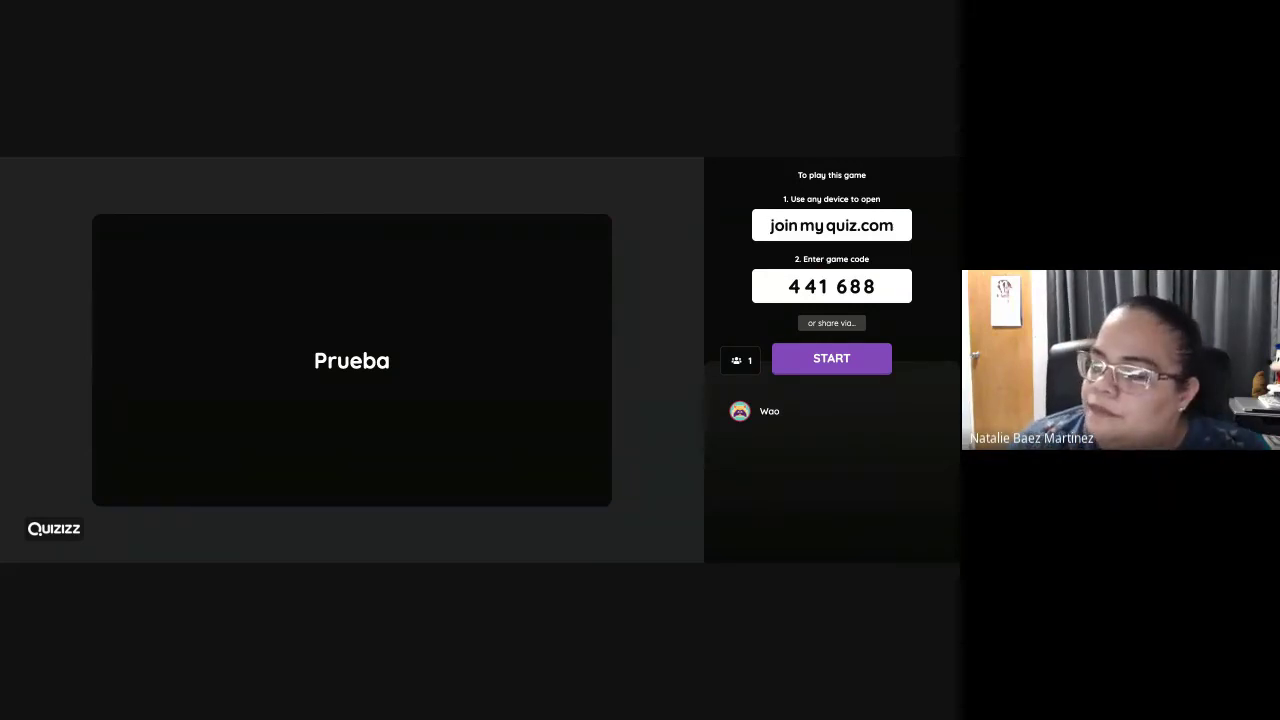
key("ctrl+Tab")
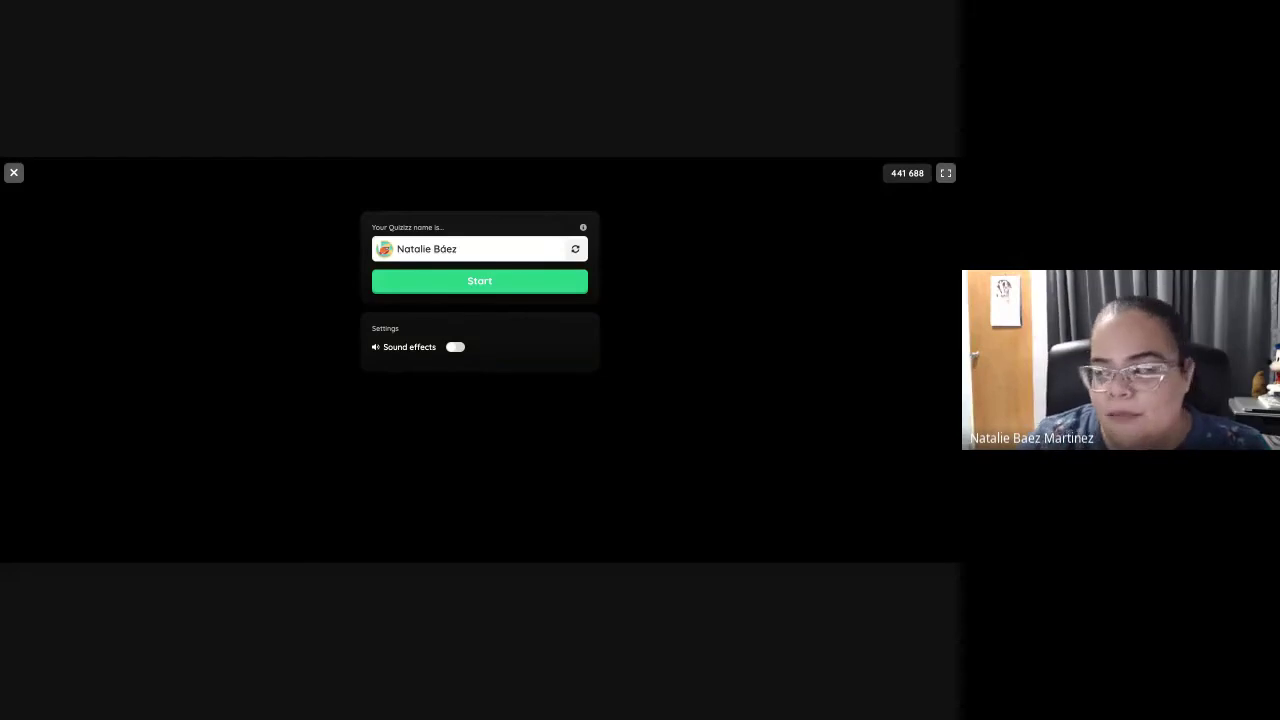
- Replace the participant name with the first name only and join the live game as a player
key("BackSpace")
key("BackSpace")
key("BackSpace")
key("BackSpace")
key("BackSpace")
key("BackSpace")
key("BackSpace")
key("BackSpace")
key("BackSpace")
key("BackSpace")
key("BackSpace")
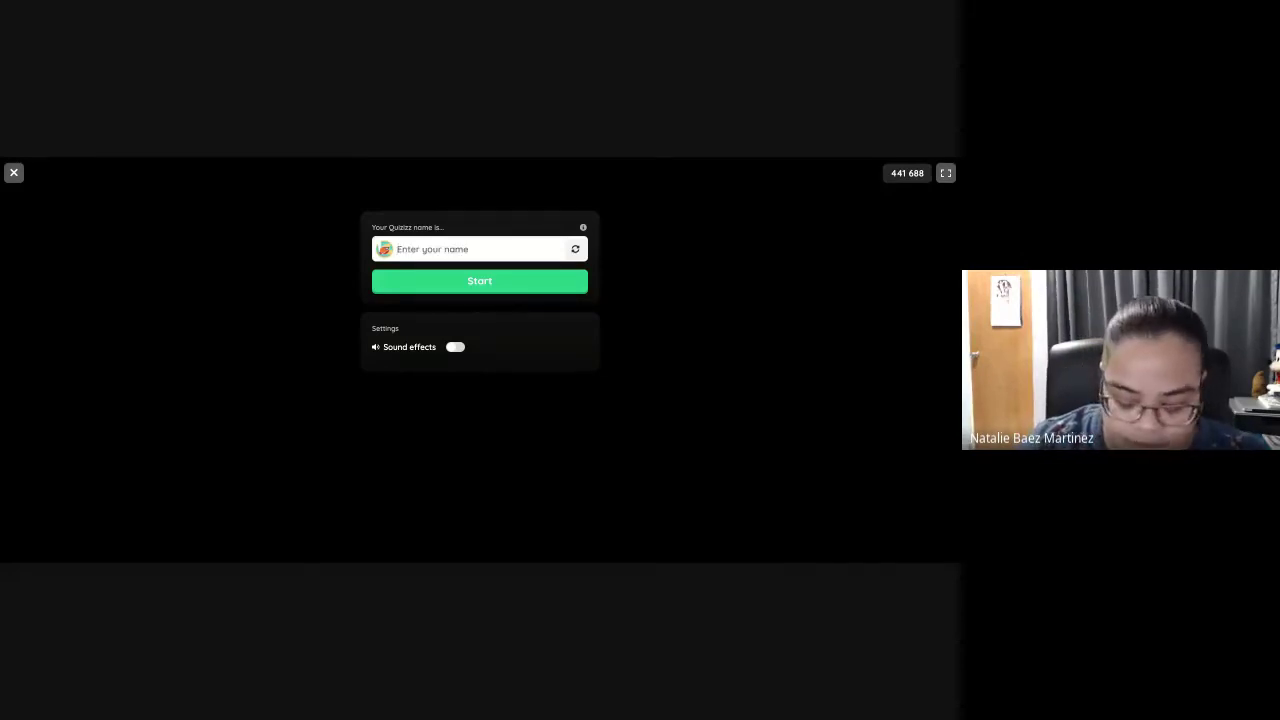
type("Natalie")
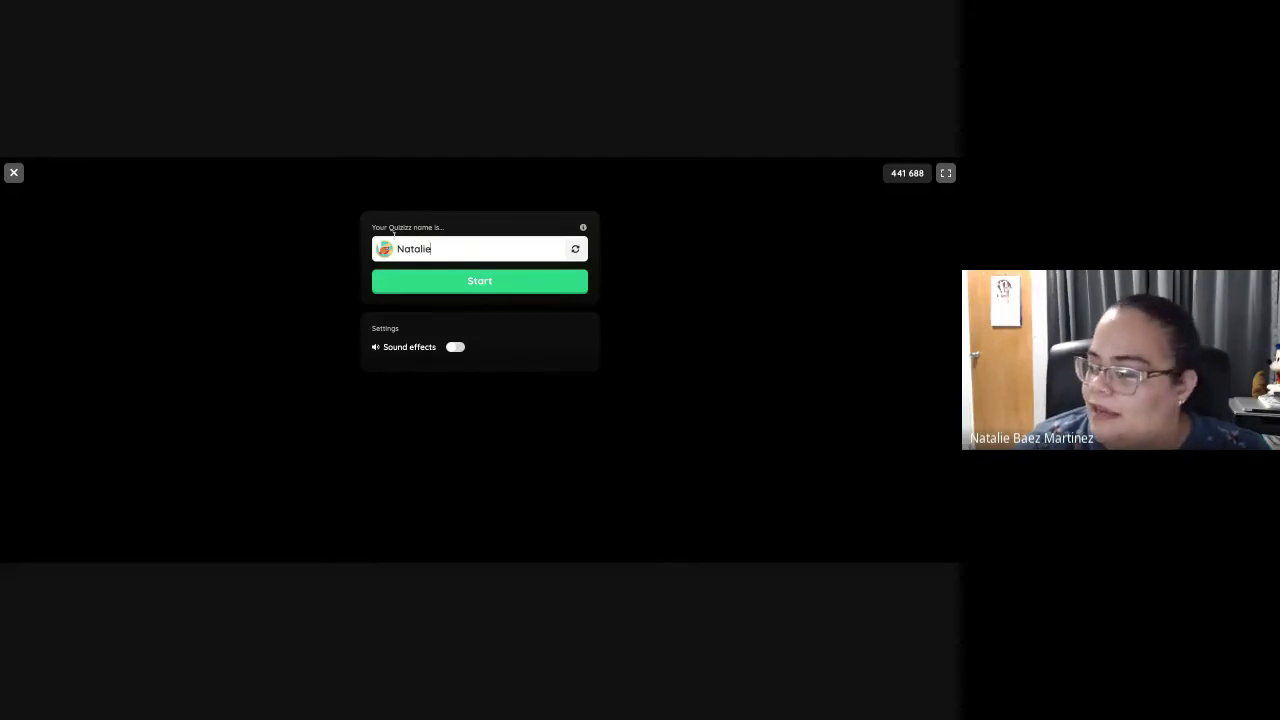
left_click(440, 283)
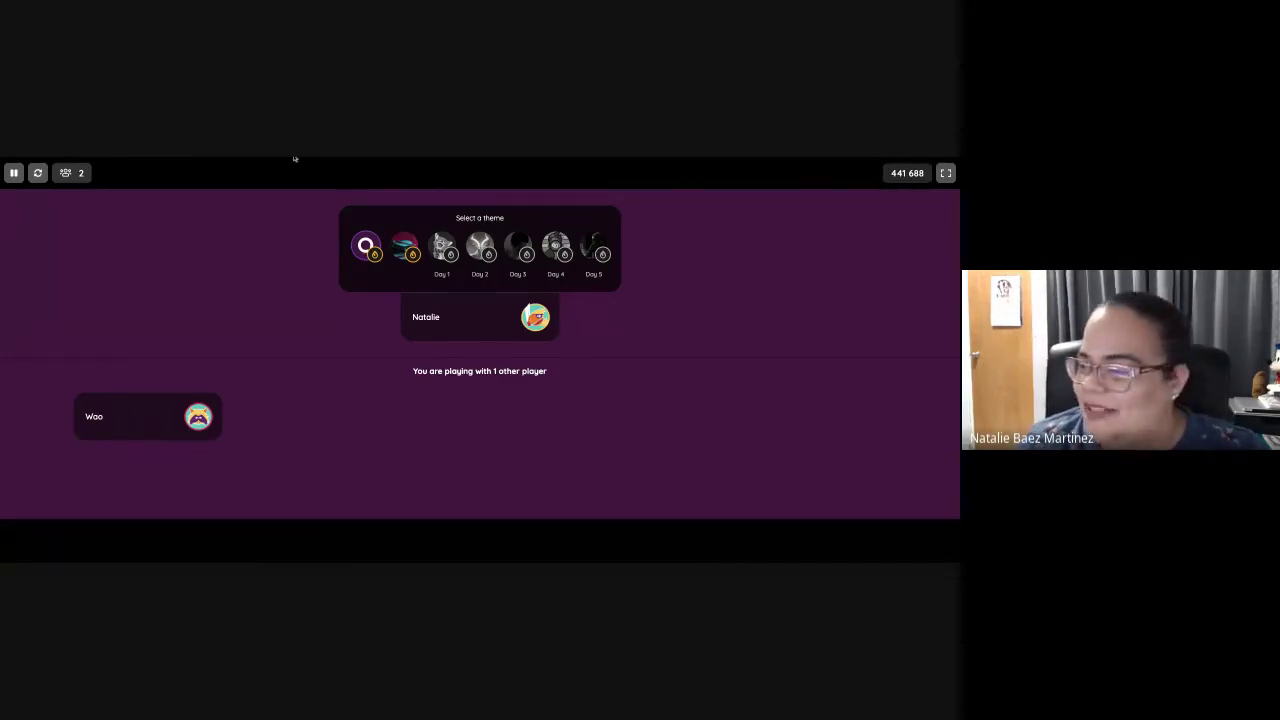
- Start the live game from the host screen and answer the player's first question with "Tropical"
key("alt+Tab")
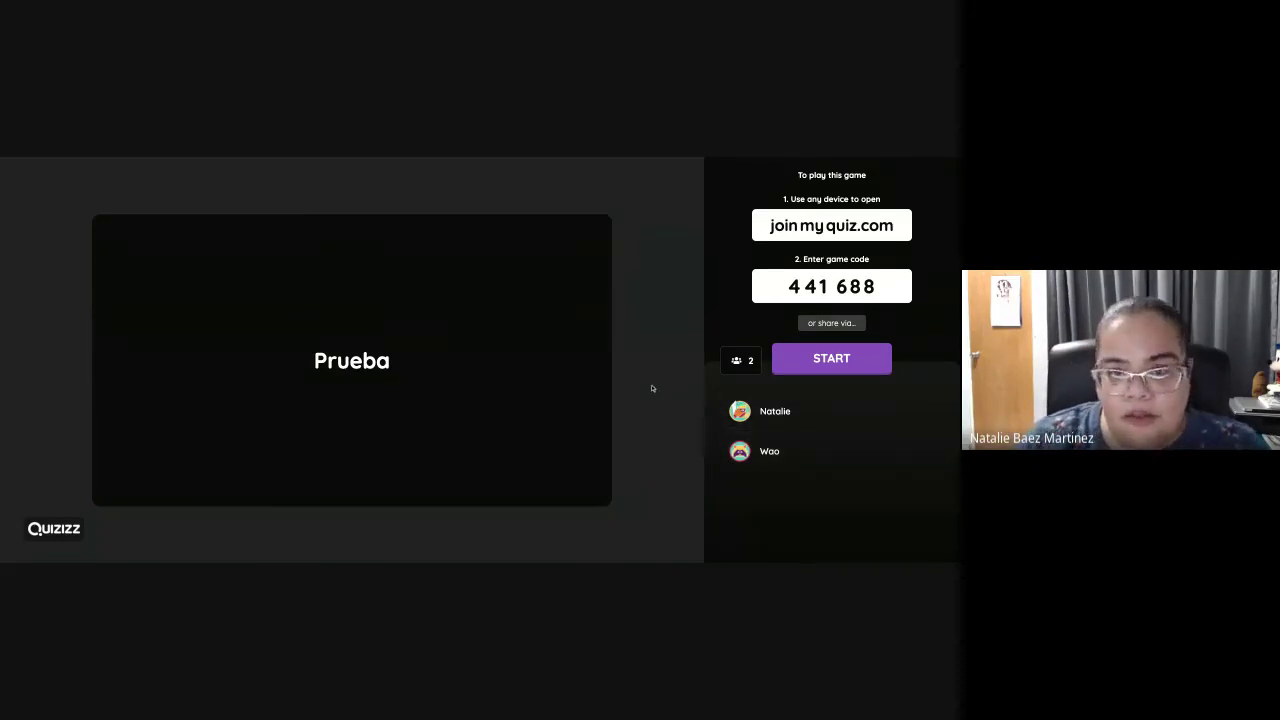
left_click(840, 370)
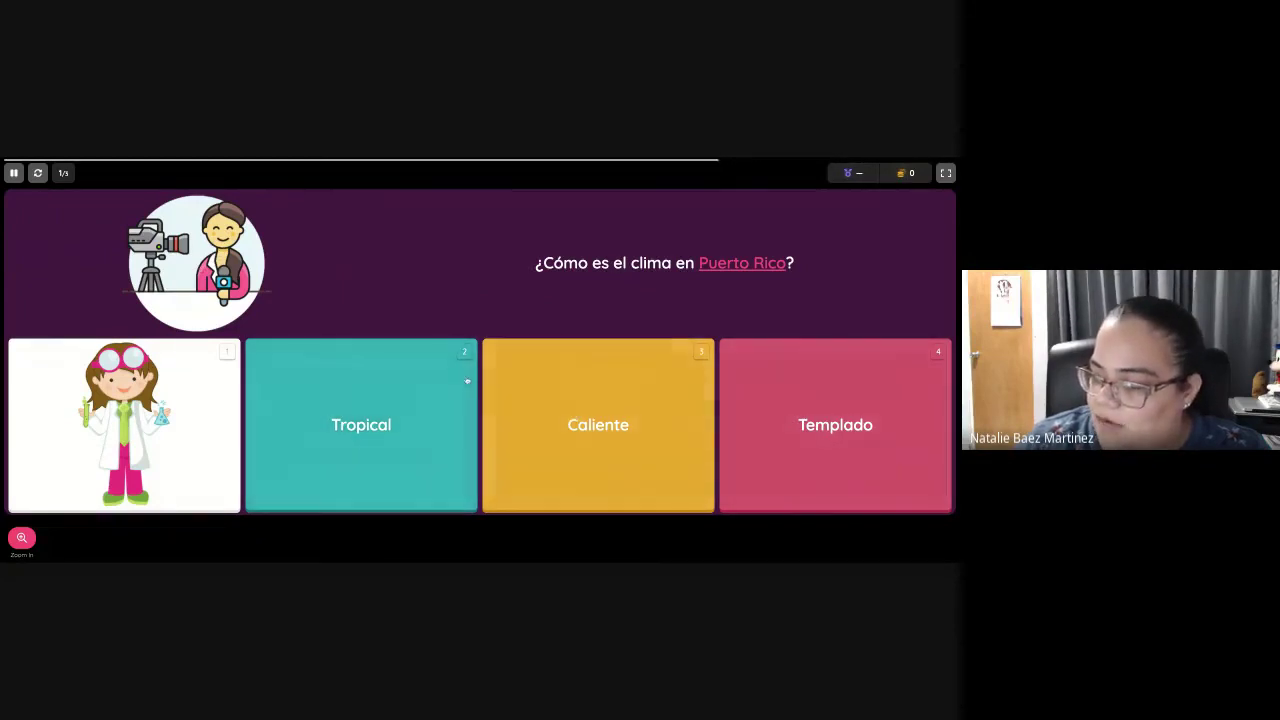
left_click(435, 391)
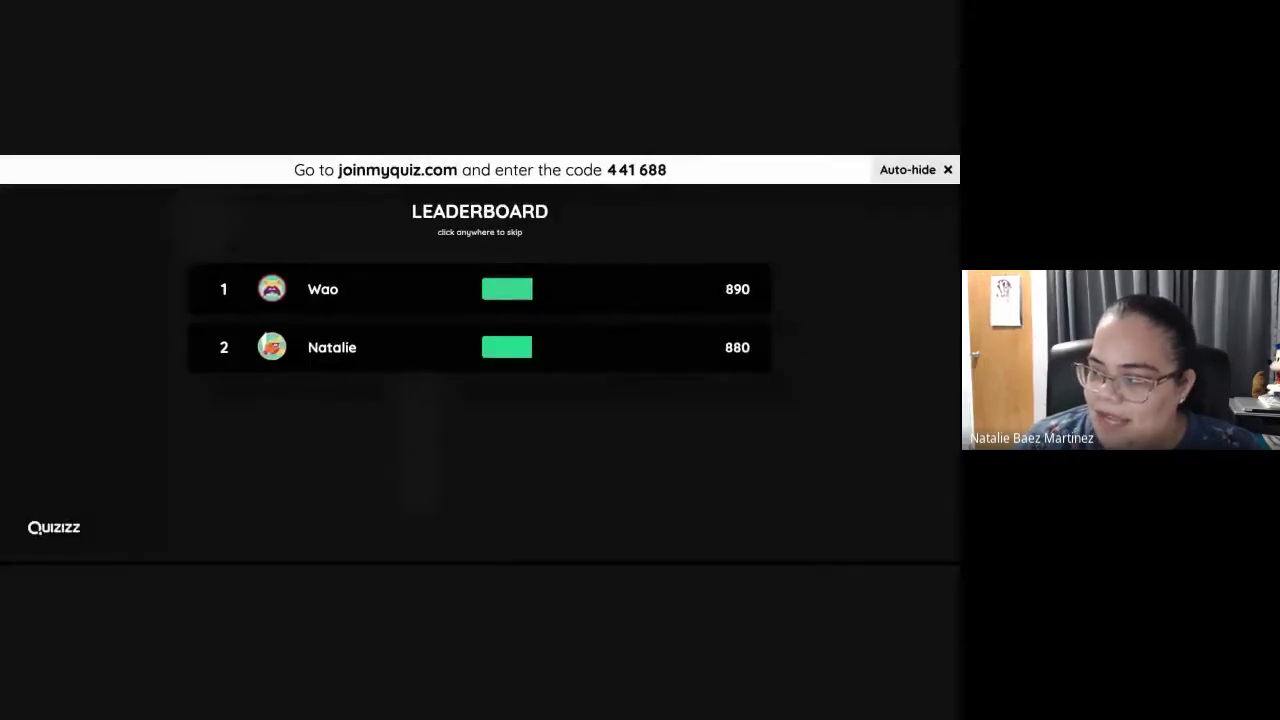
- Skip the leaderboard and examine the first question's results in the full question and participants views, then on the player's screen
left_click(187, 204)
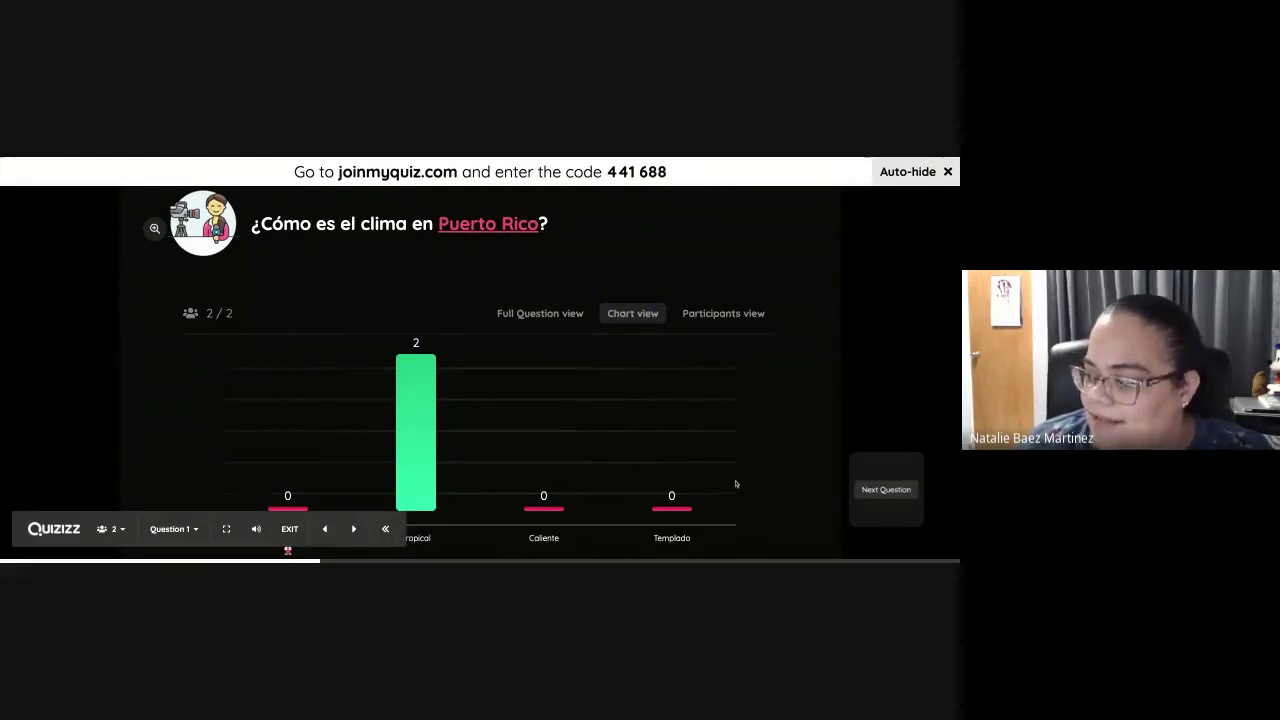
left_click(557, 313)
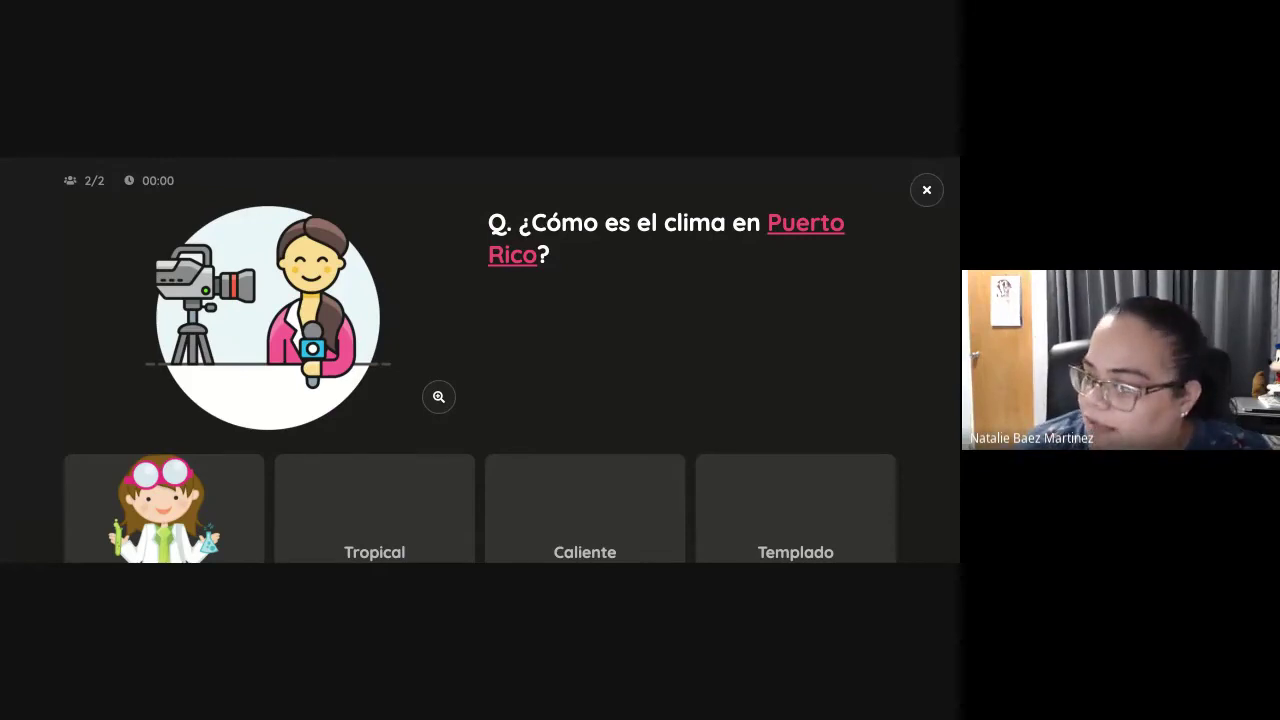
scroll(512, 360, "down", 2)
scroll(480, 360, "up", 2)
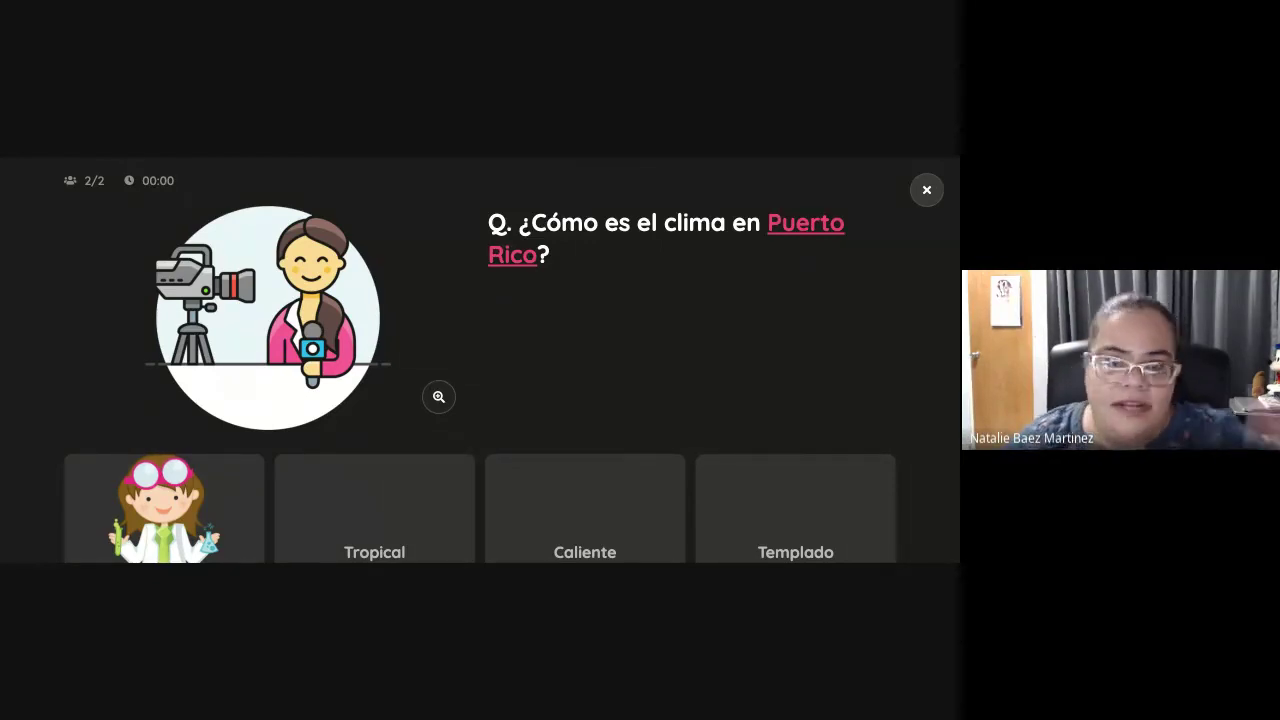
left_click(924, 192)
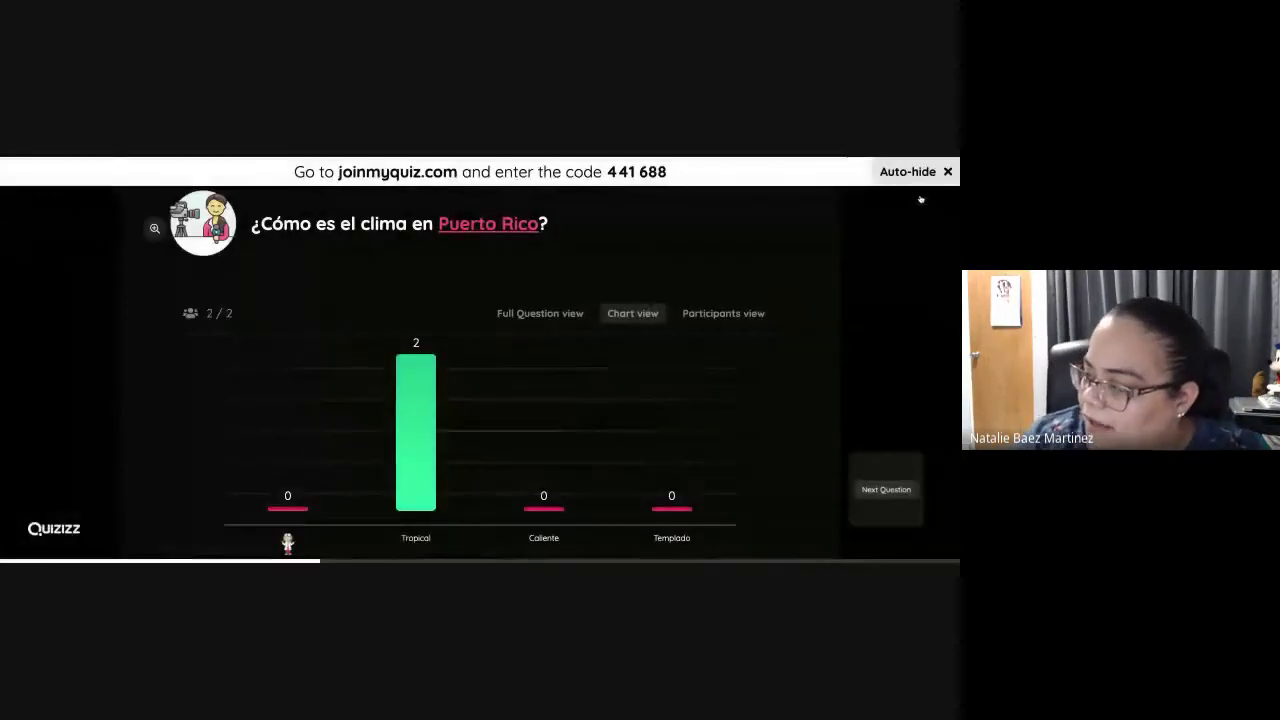
left_click(714, 316)
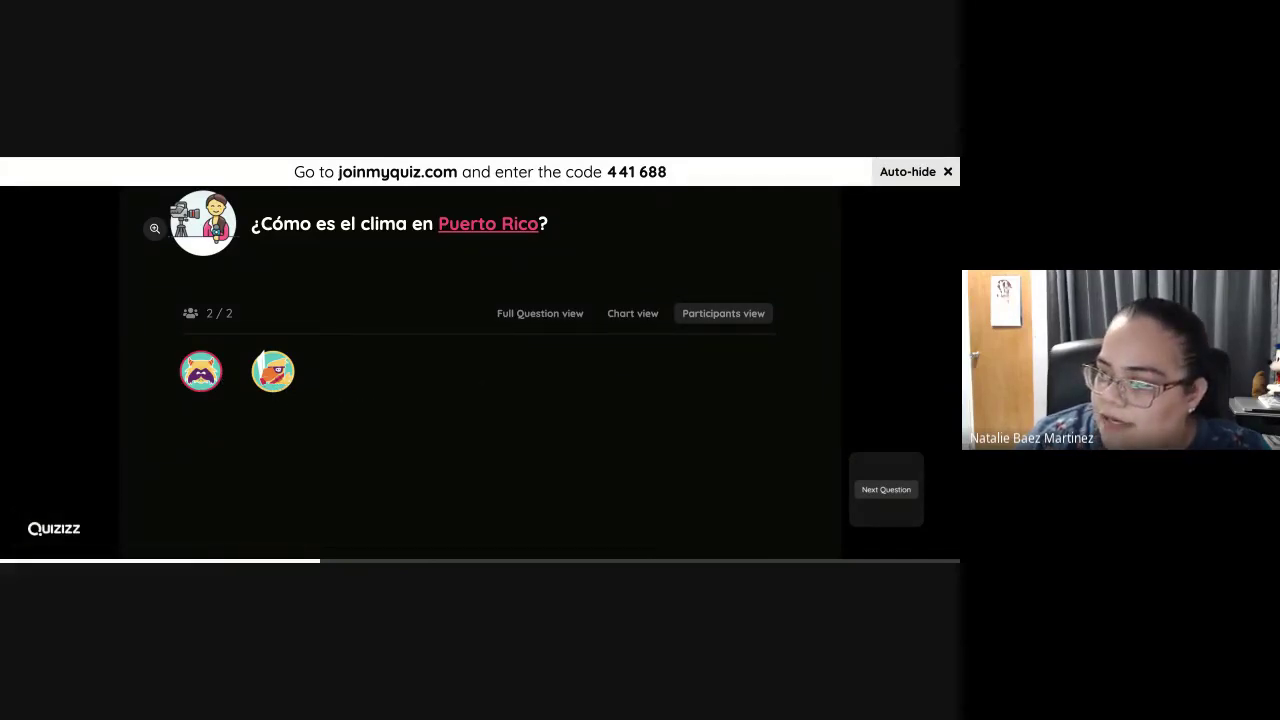
key("alt+Tab")
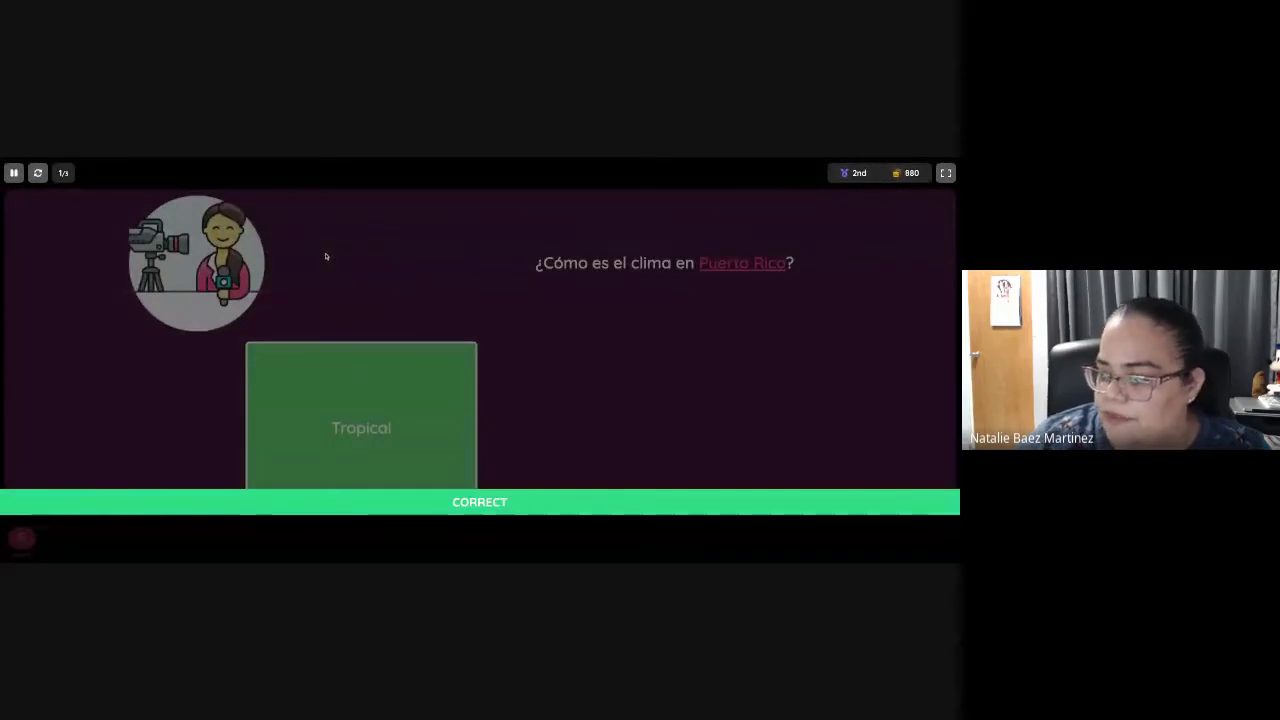
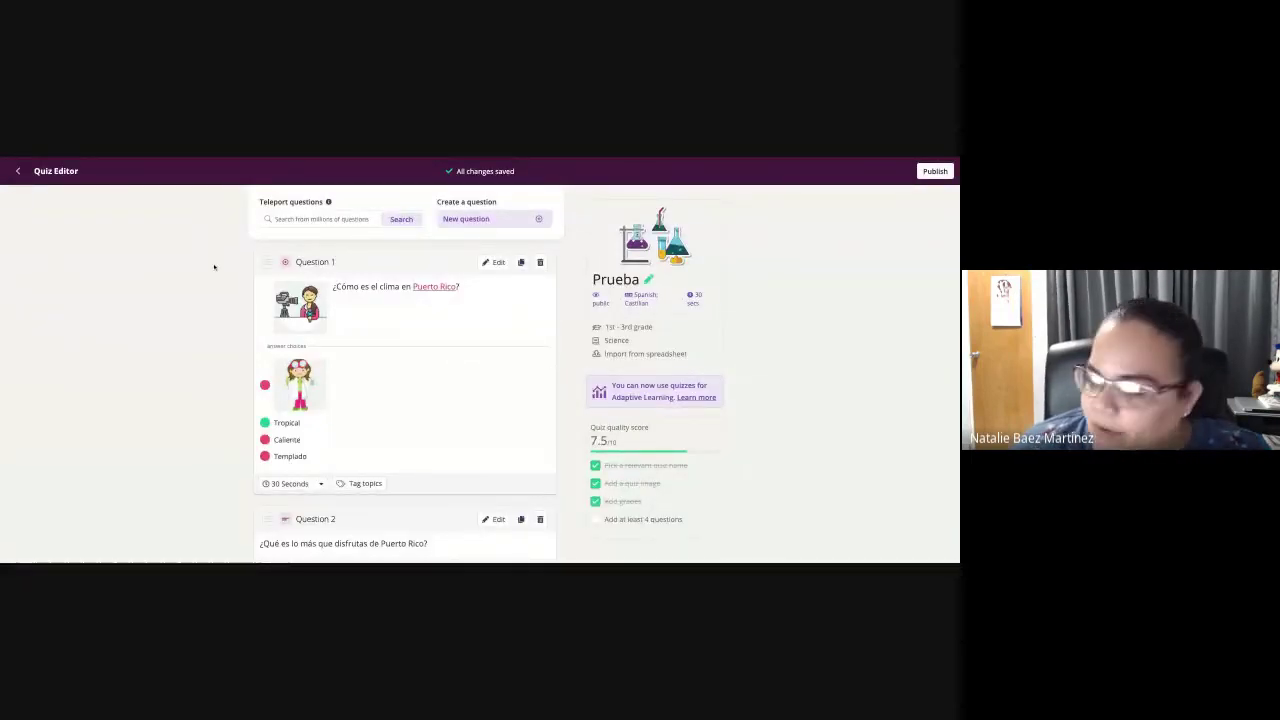
- Edit question 1 in the quiz editor, setting its time limit to 20 seconds
left_click(495, 262)
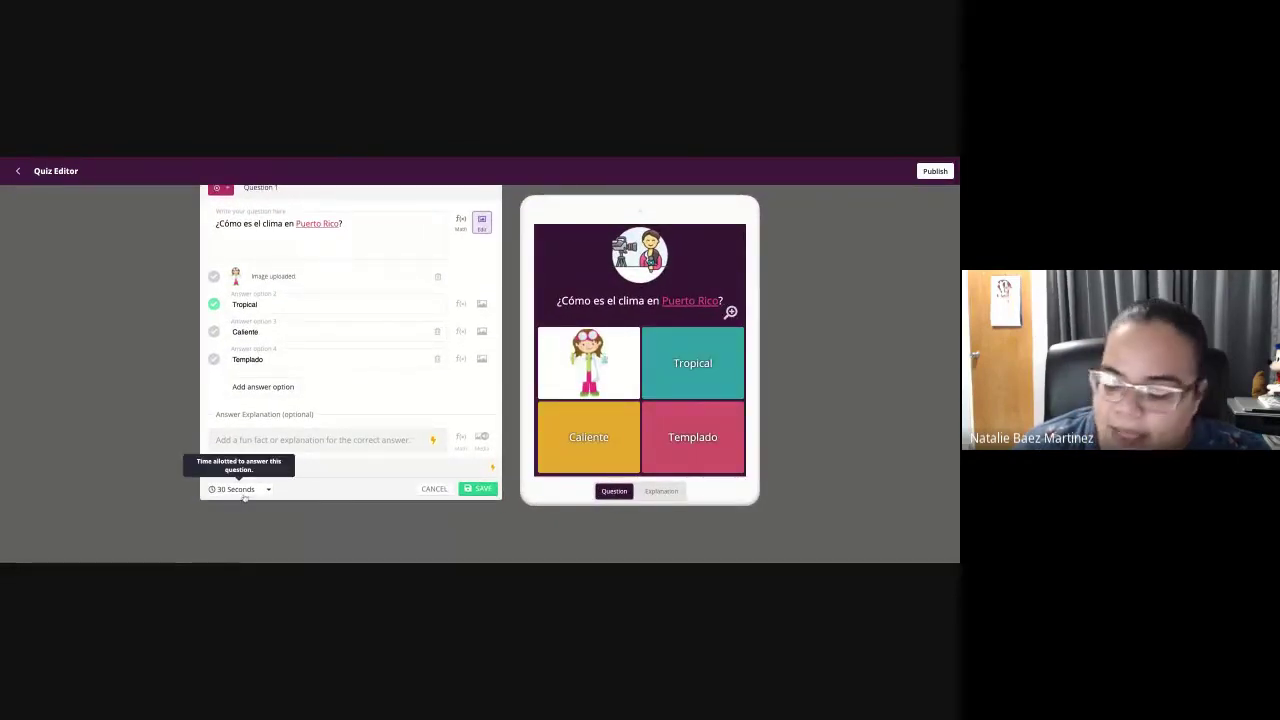
left_click(269, 491)
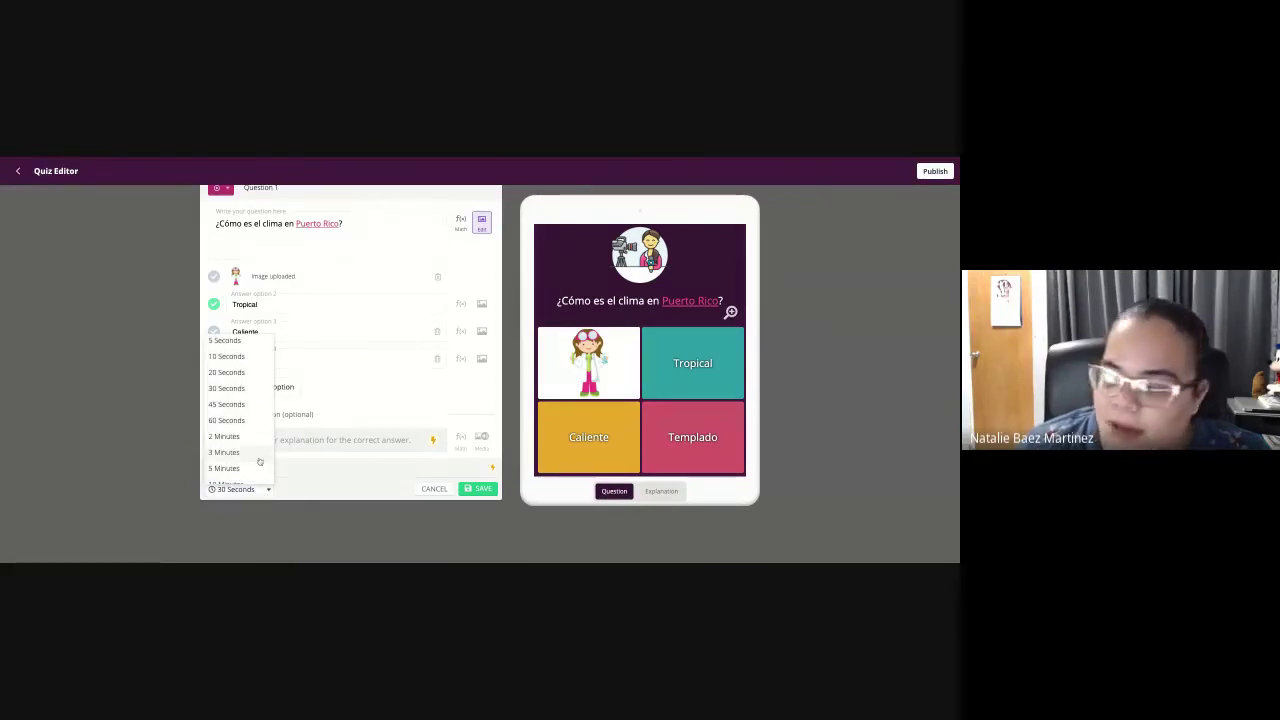
scroll(256, 440, "down", 1)
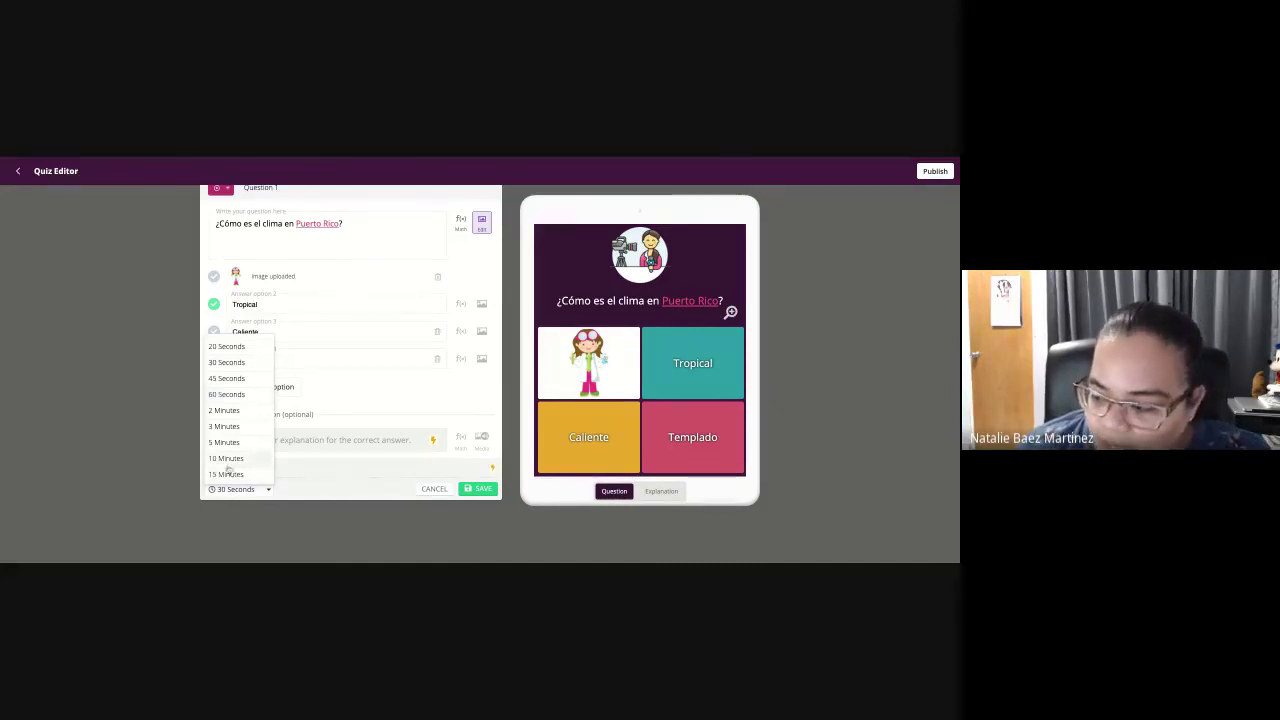
left_click(229, 348)
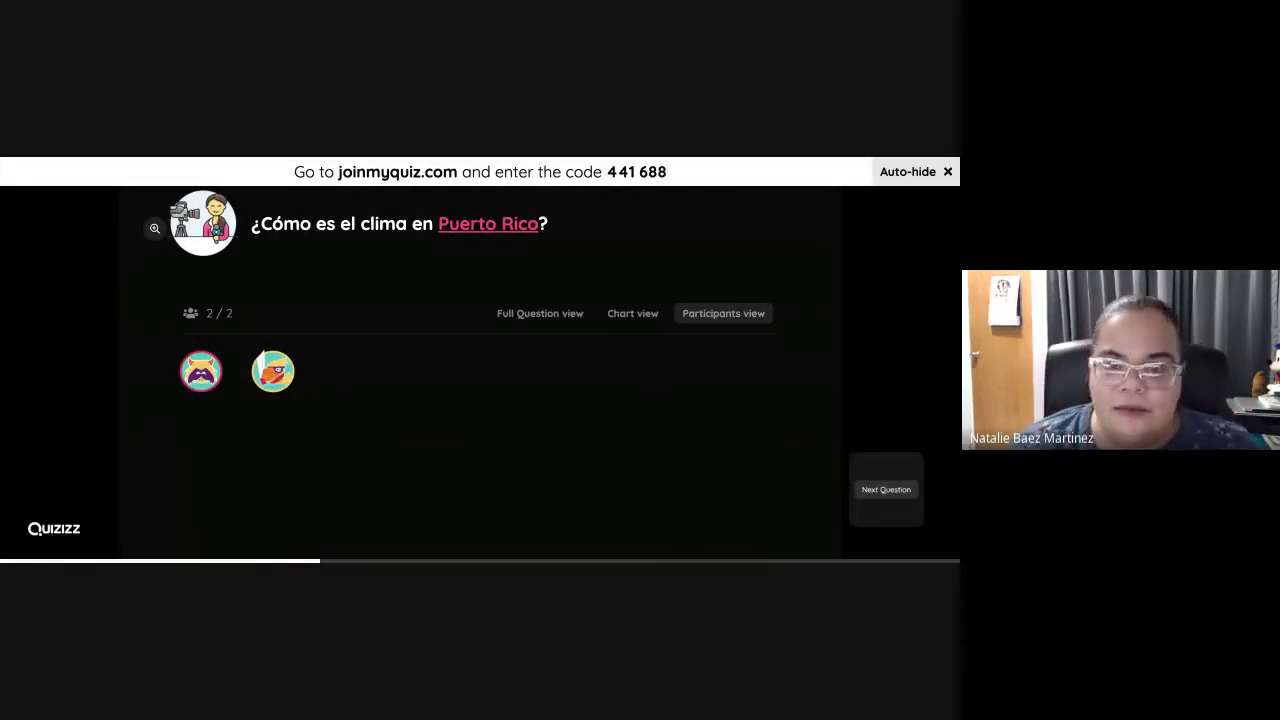
- Advance the live game to the second question, write the player's response "Lo más que me gusta son las playas." and return to the host screen
left_click(886, 490)
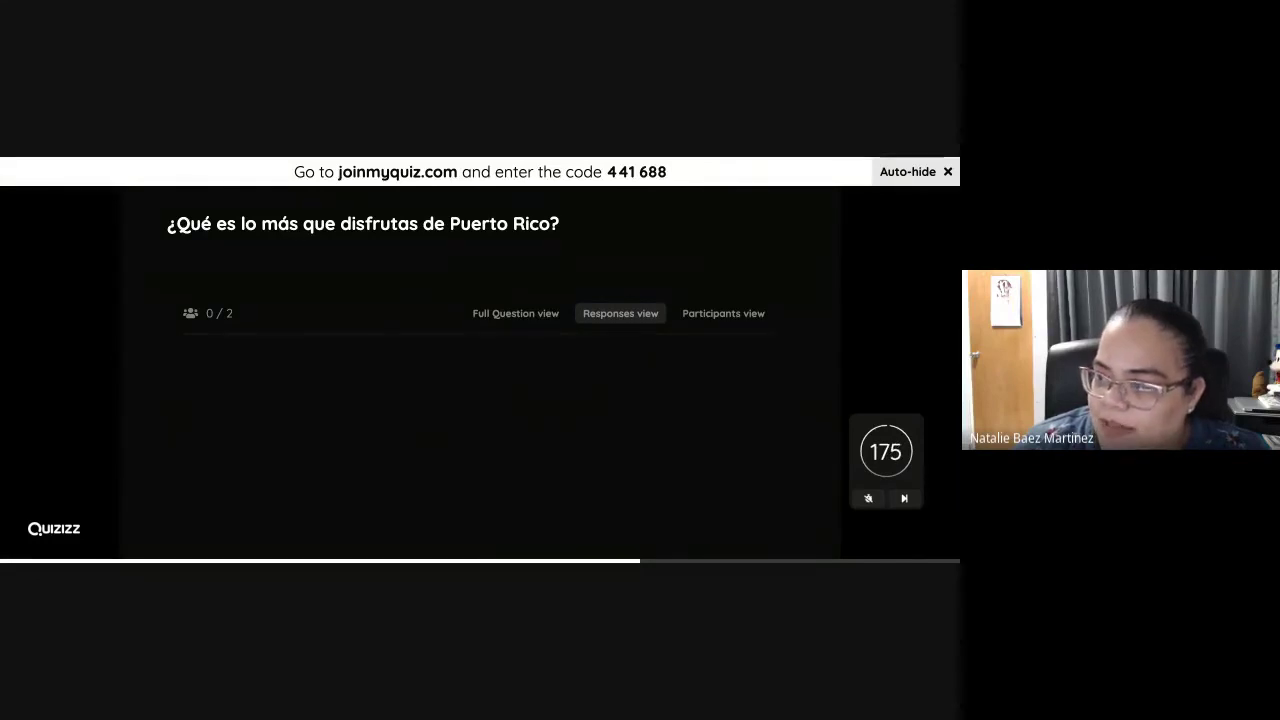
key("alt+Tab")
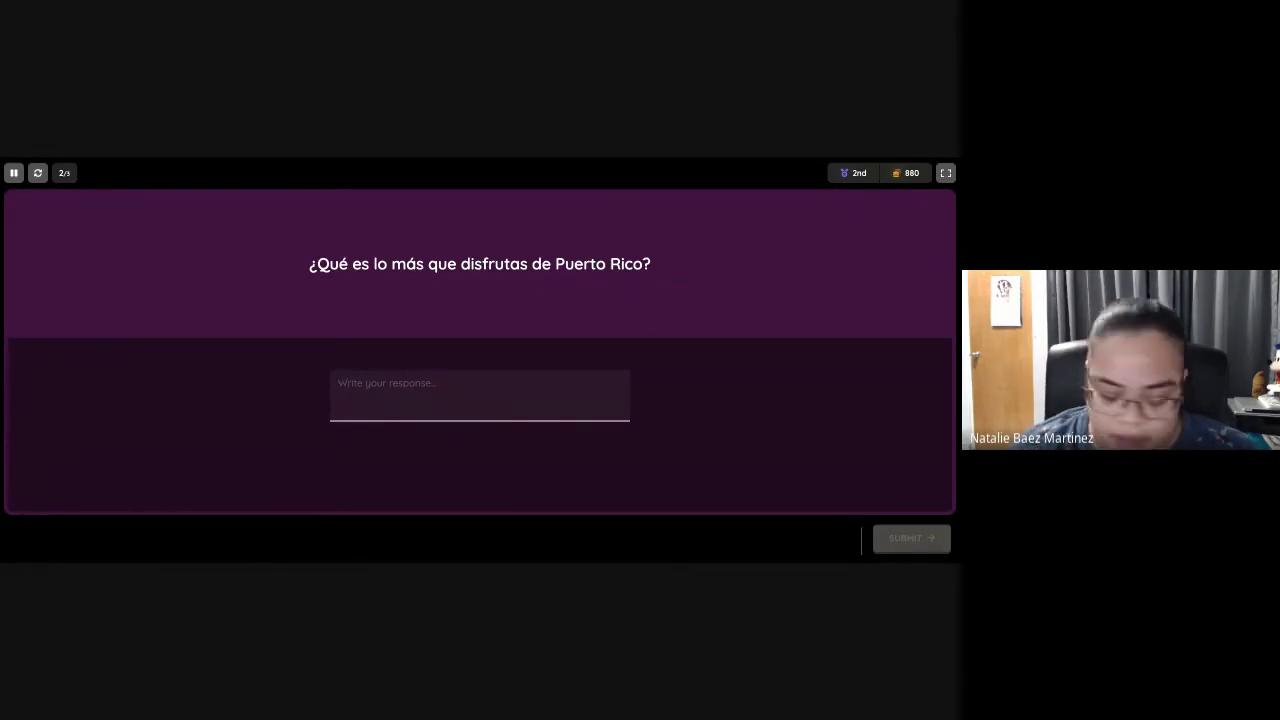
type("Lo más que me gusta son la")
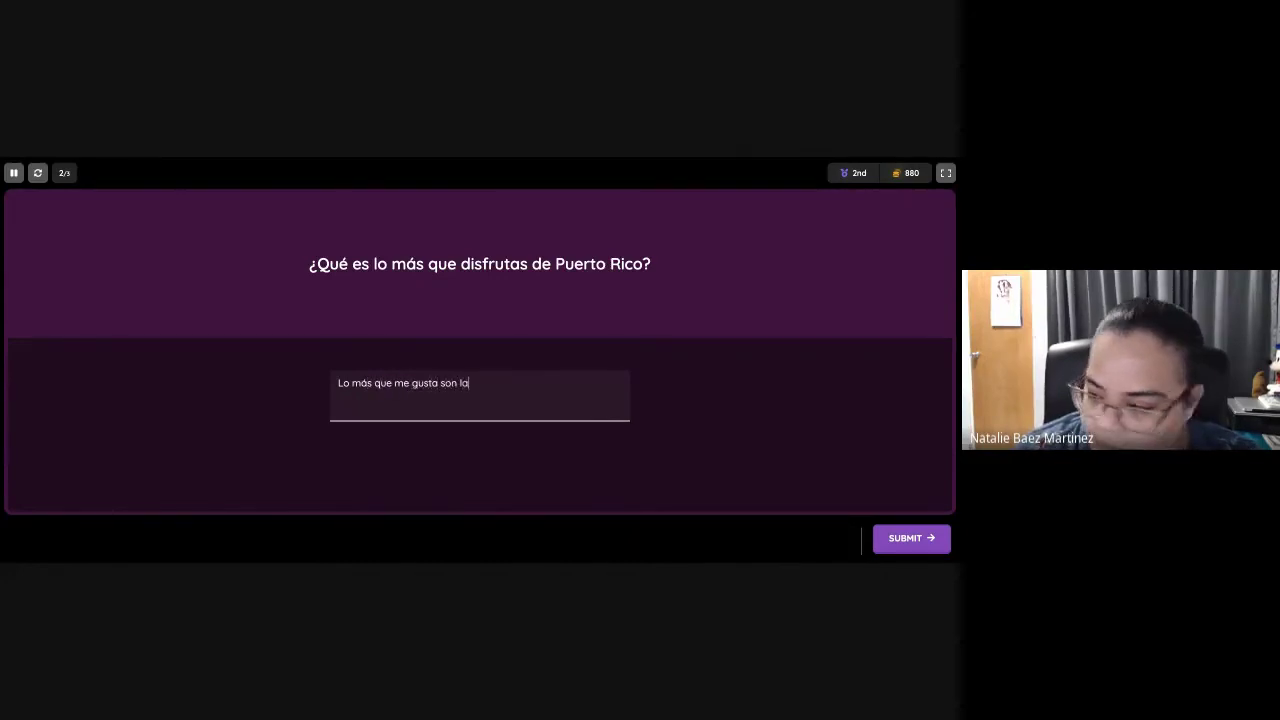
type("s playas.")
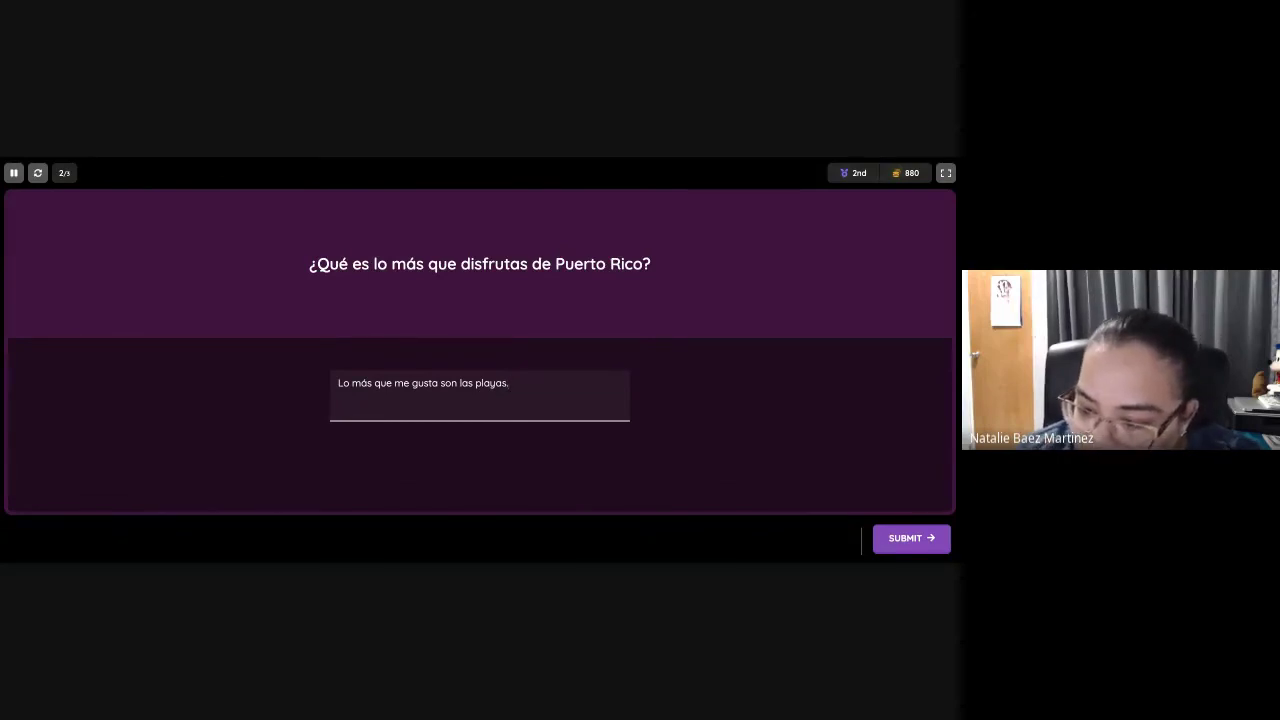
left_click(230, 157)
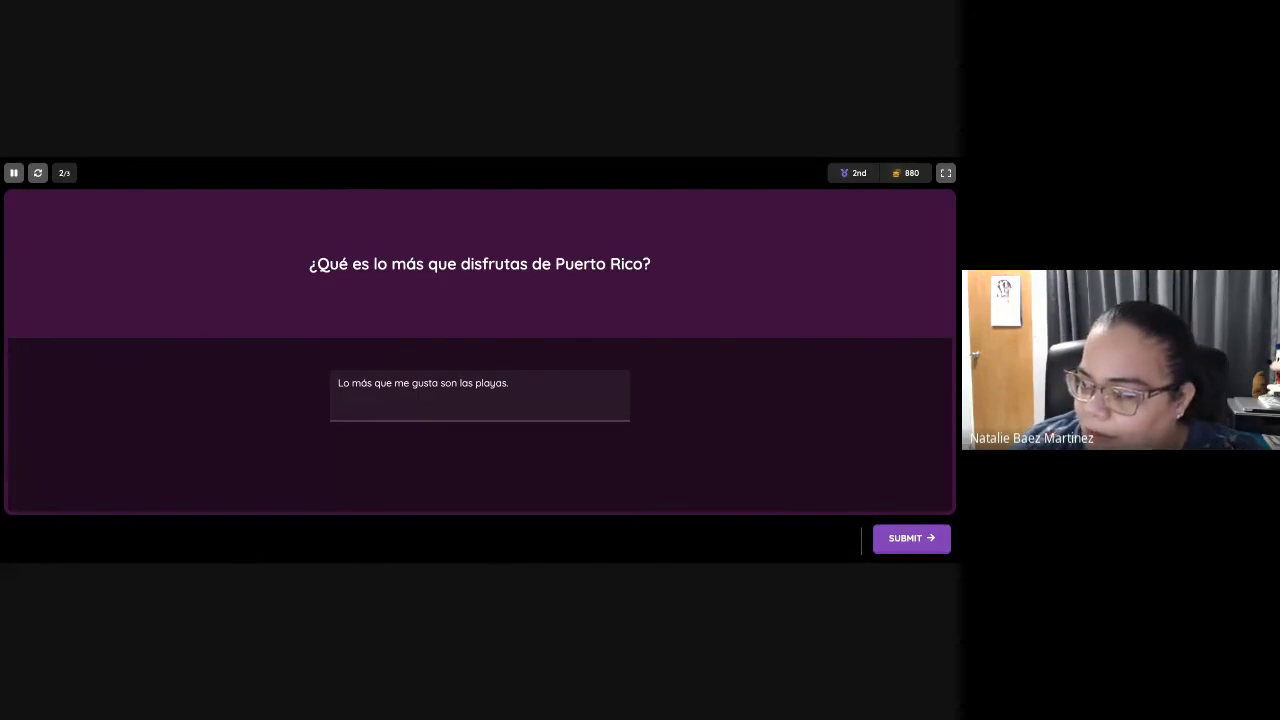
key("alt+Tab")
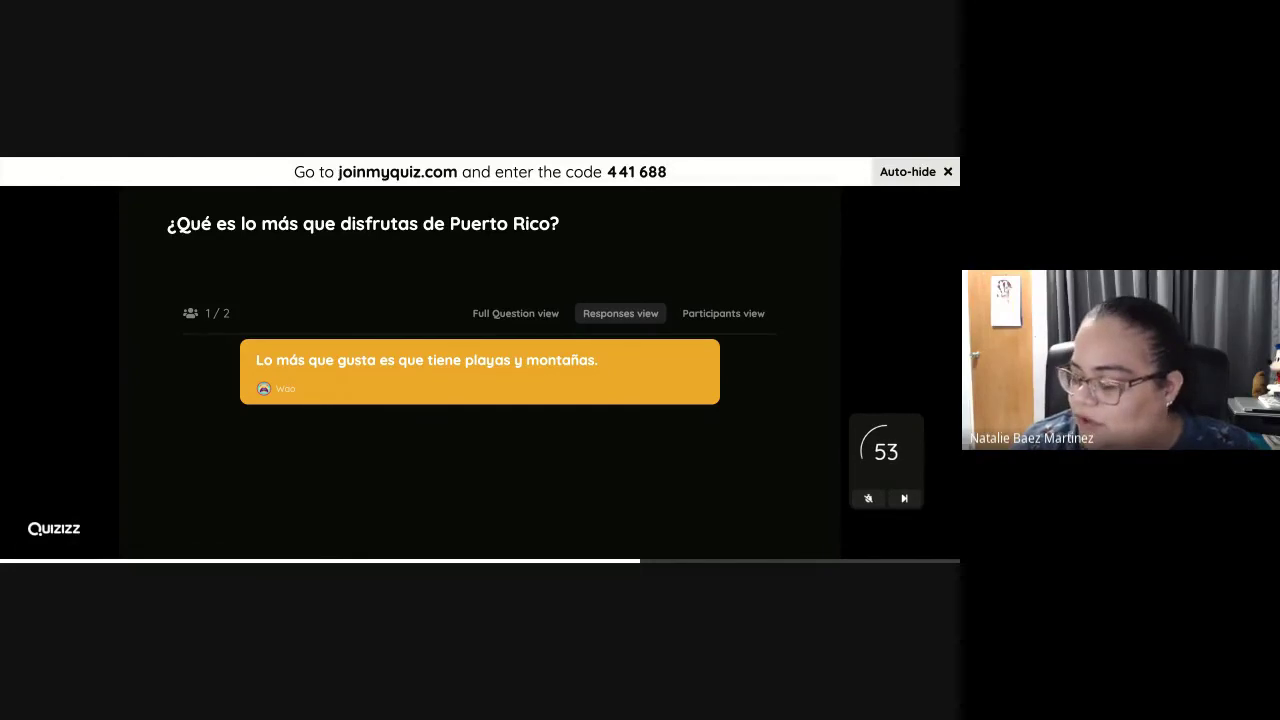
- End the second question early, advance to the third, answer it as the player with "verde" and return to the host screen
left_click(904, 498)
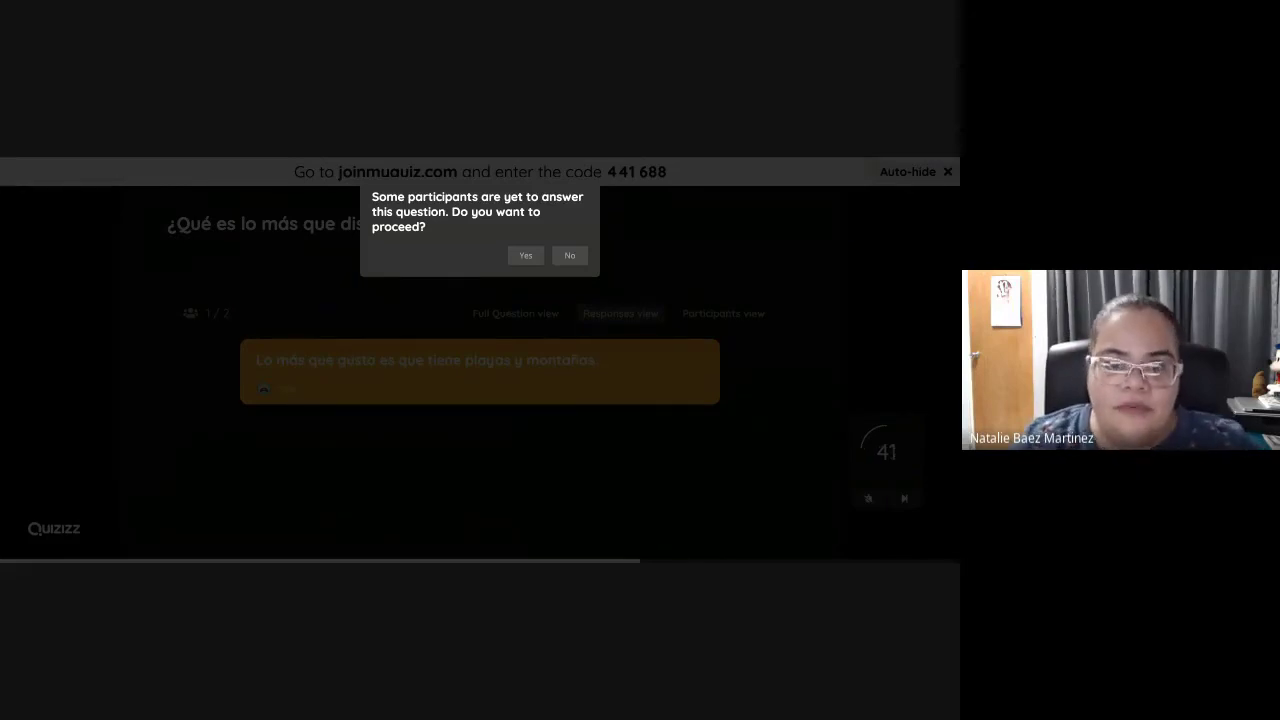
left_click(525, 256)
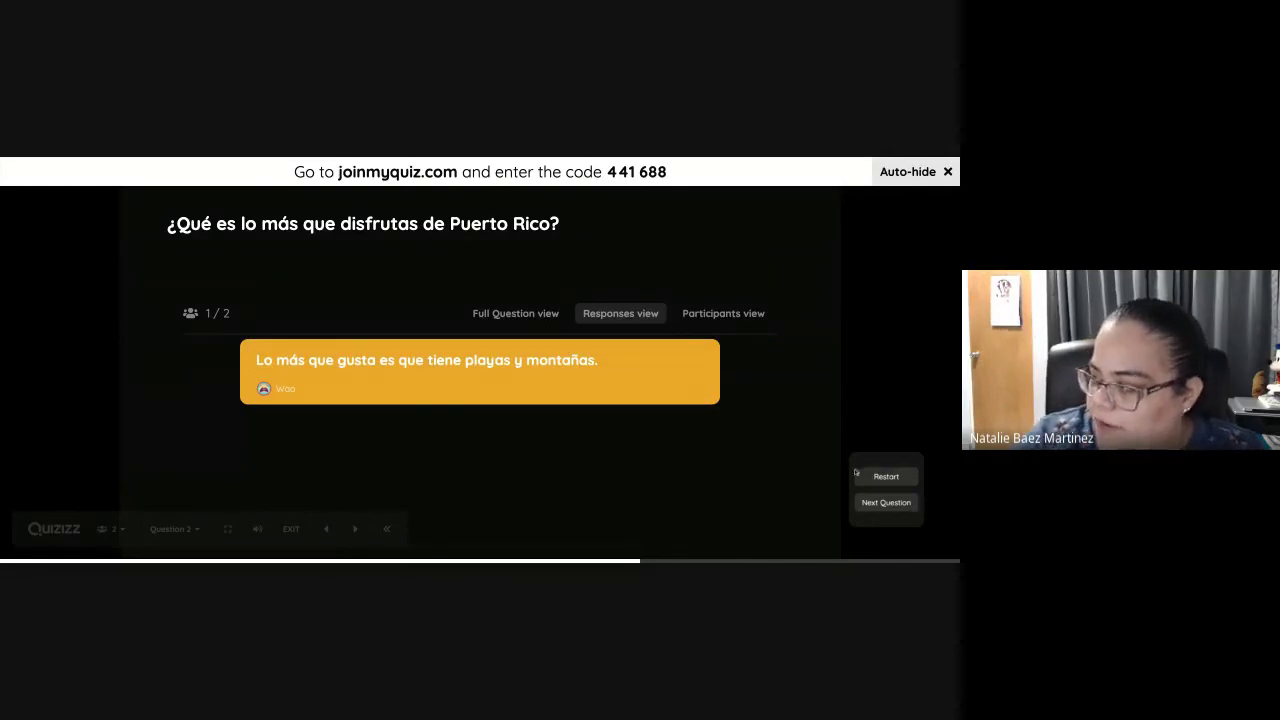
left_click(887, 508)
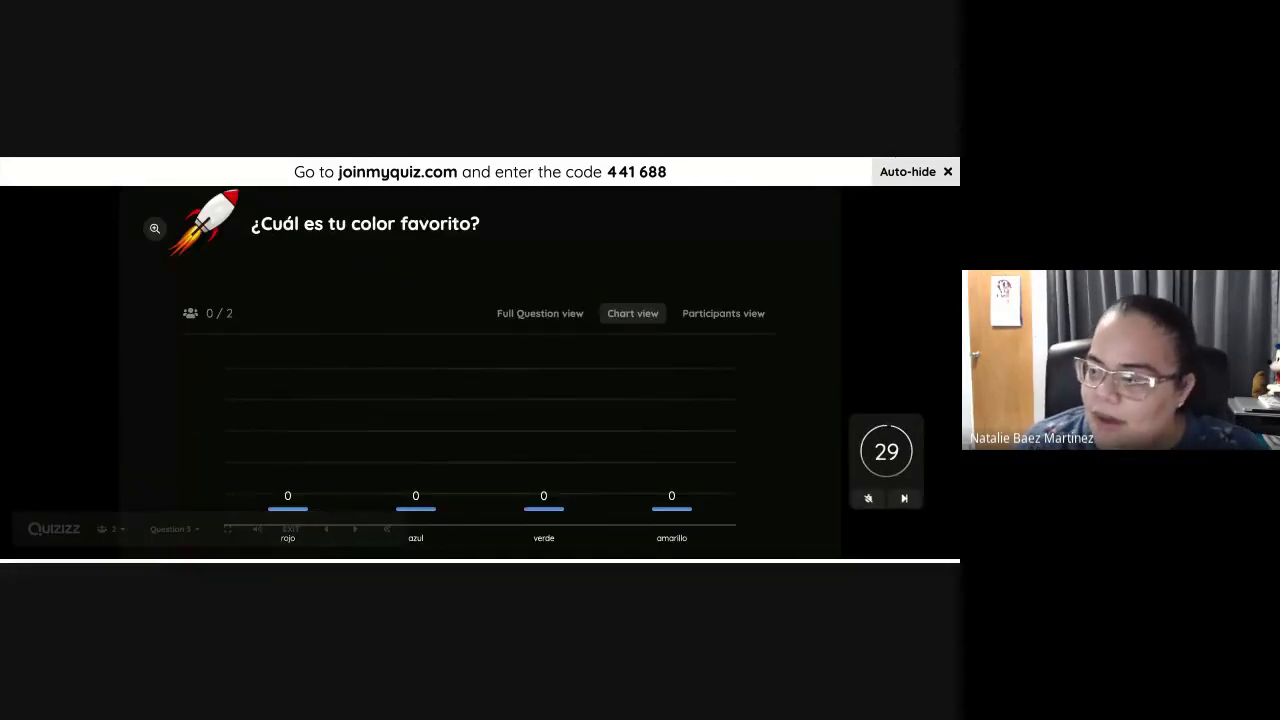
key("alt+Tab")
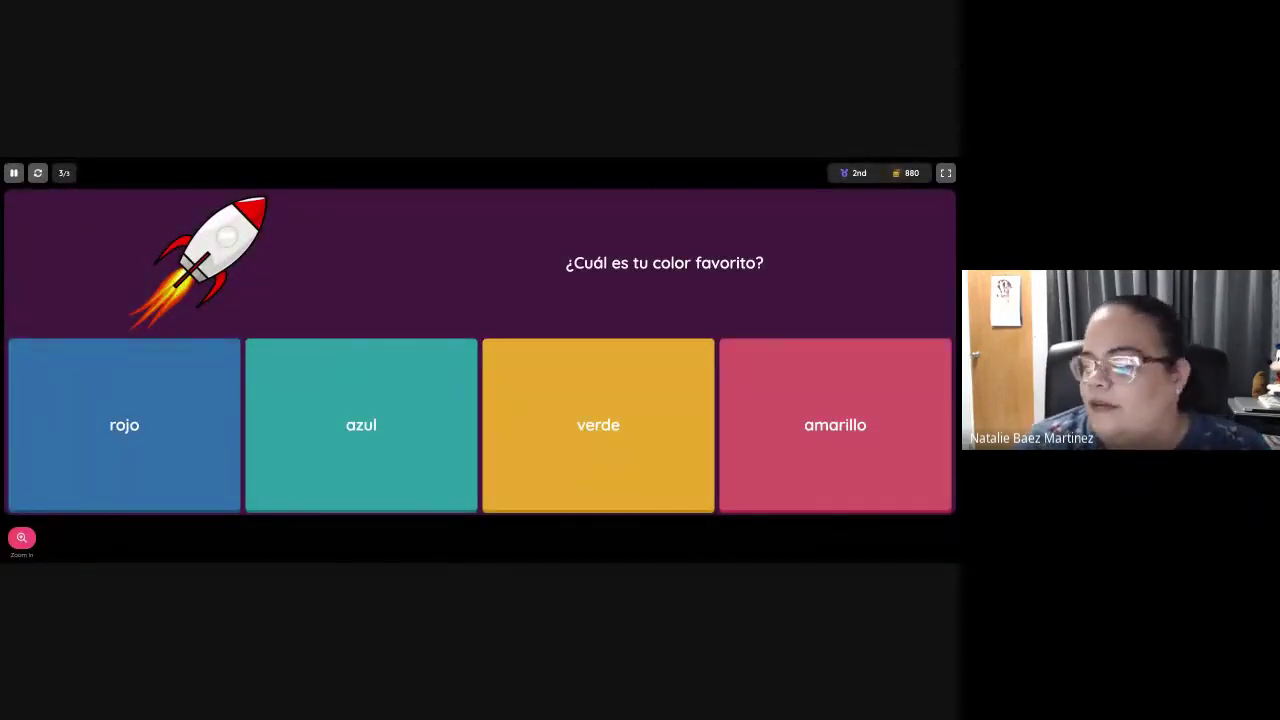
left_click(637, 404)
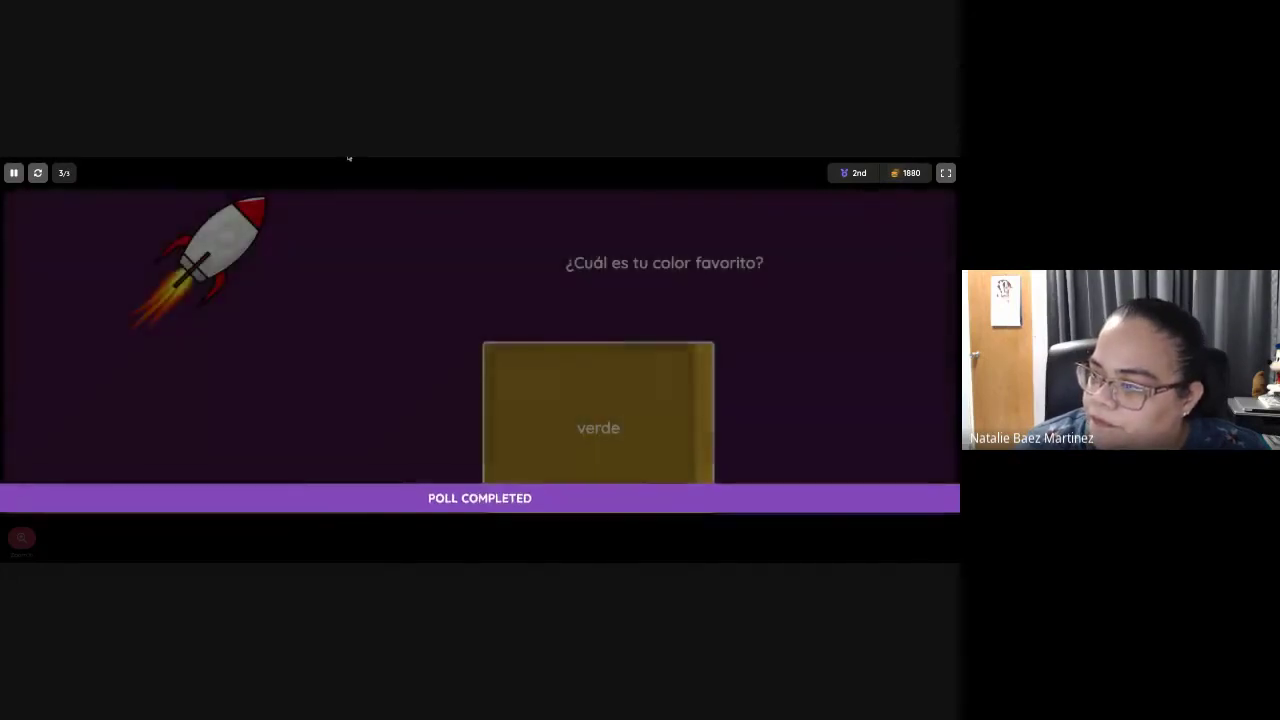
key("alt+Tab")
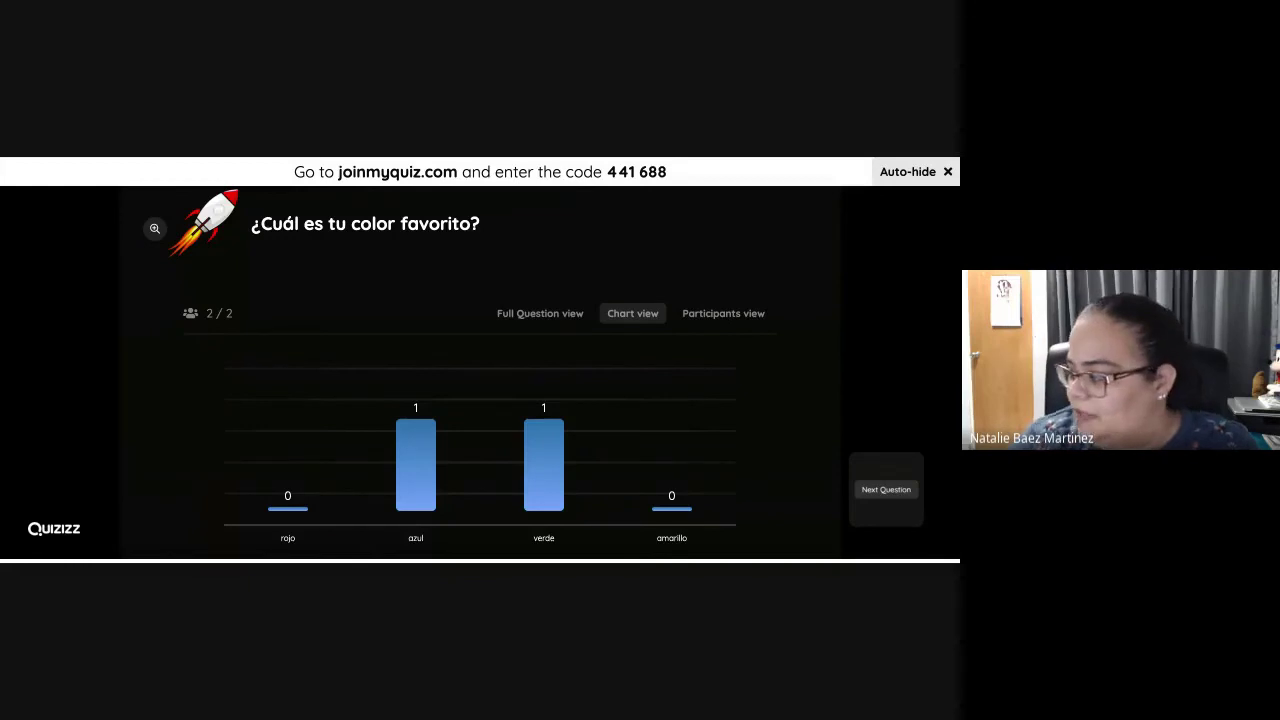
- End the live quiz after its last question and download the results from the summary page
left_click(881, 491)
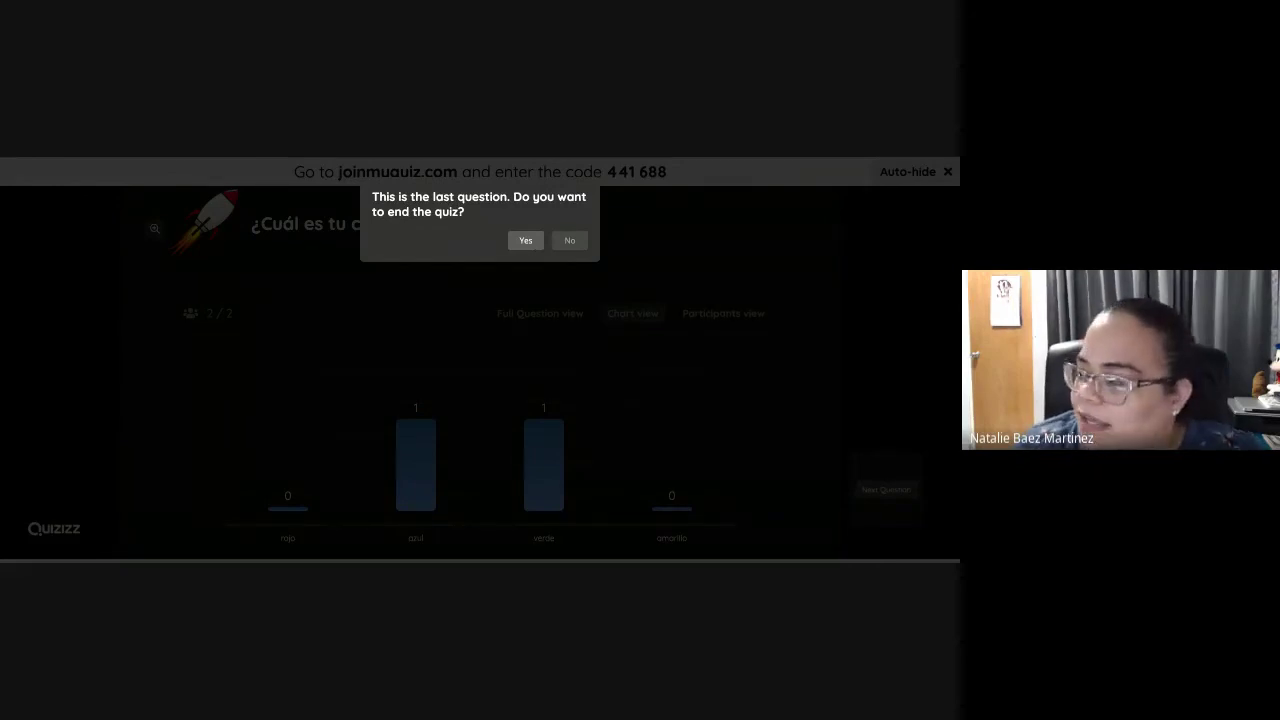
left_click(525, 240)
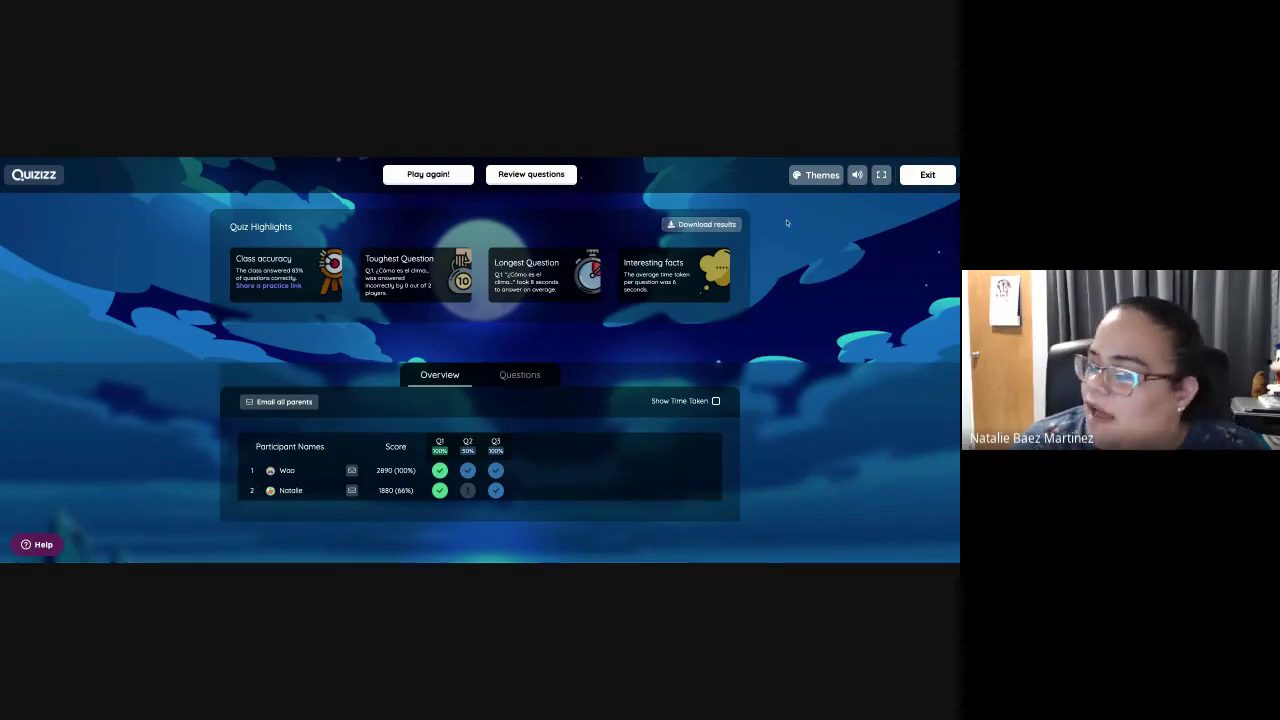
left_click(714, 228)
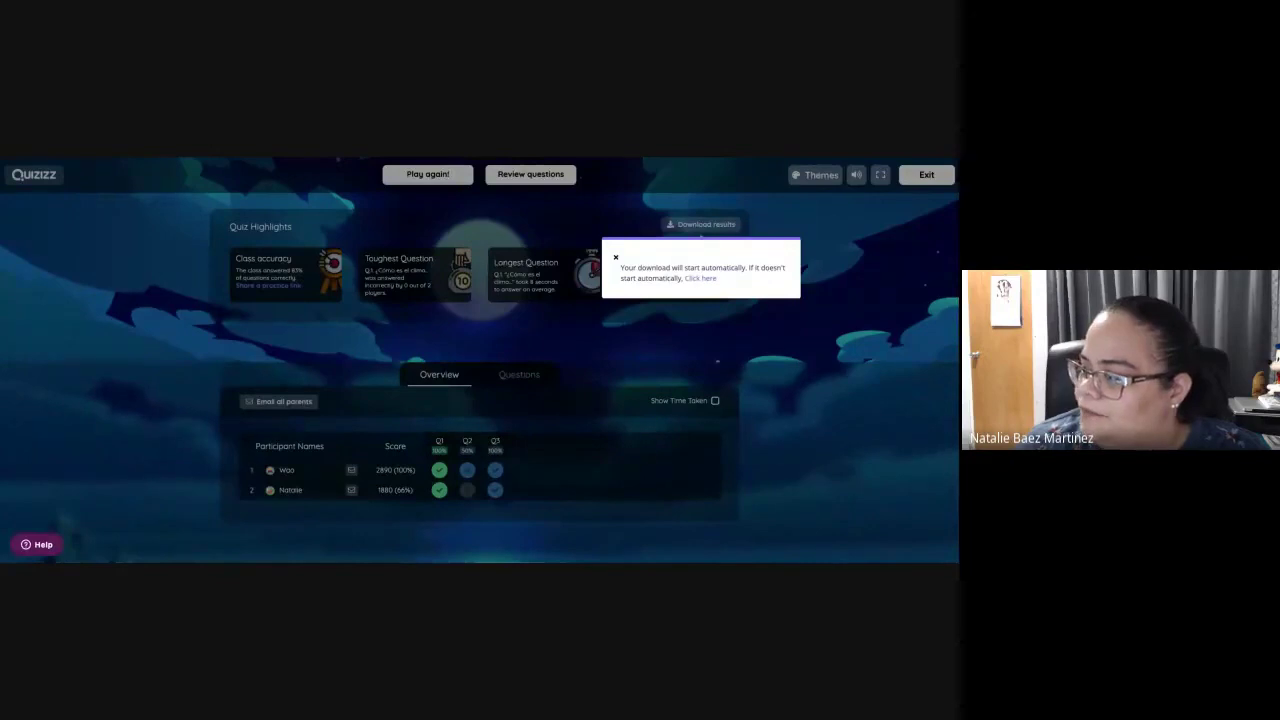
left_click(615, 257)
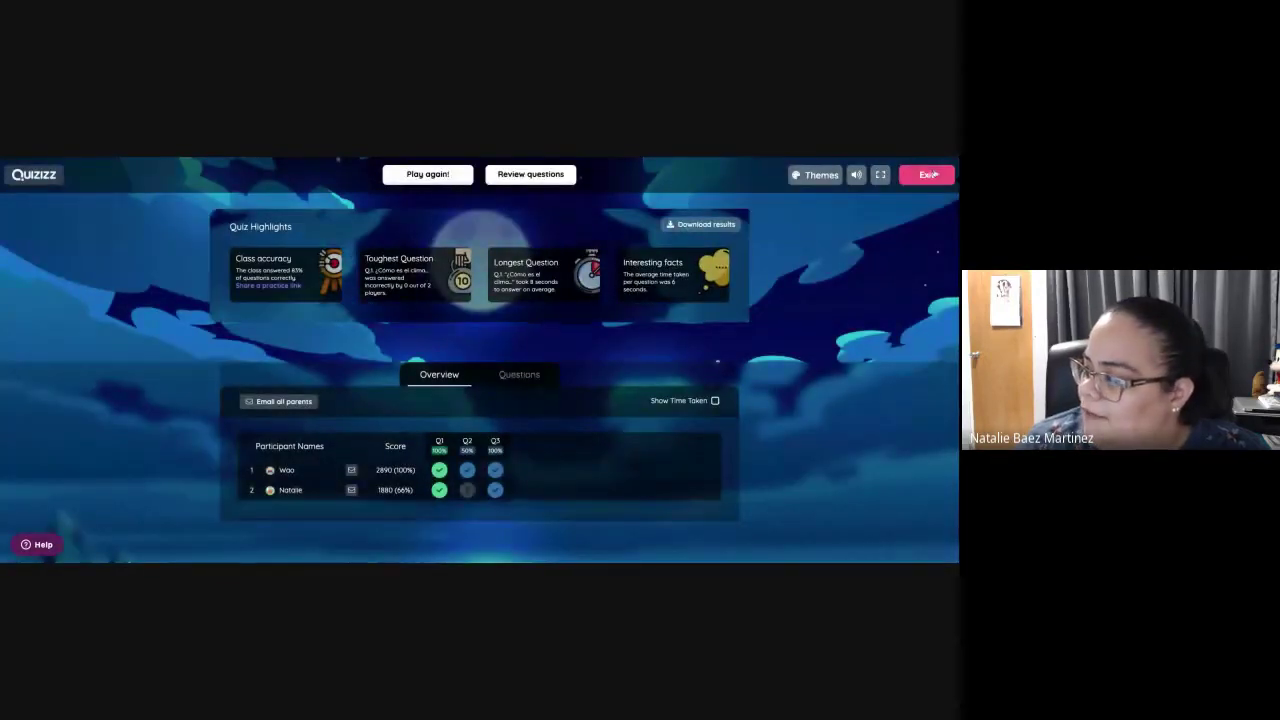
- Exit the finished game, examine the participants in the "Prueba" report and return to the Explore page
left_click(930, 176)
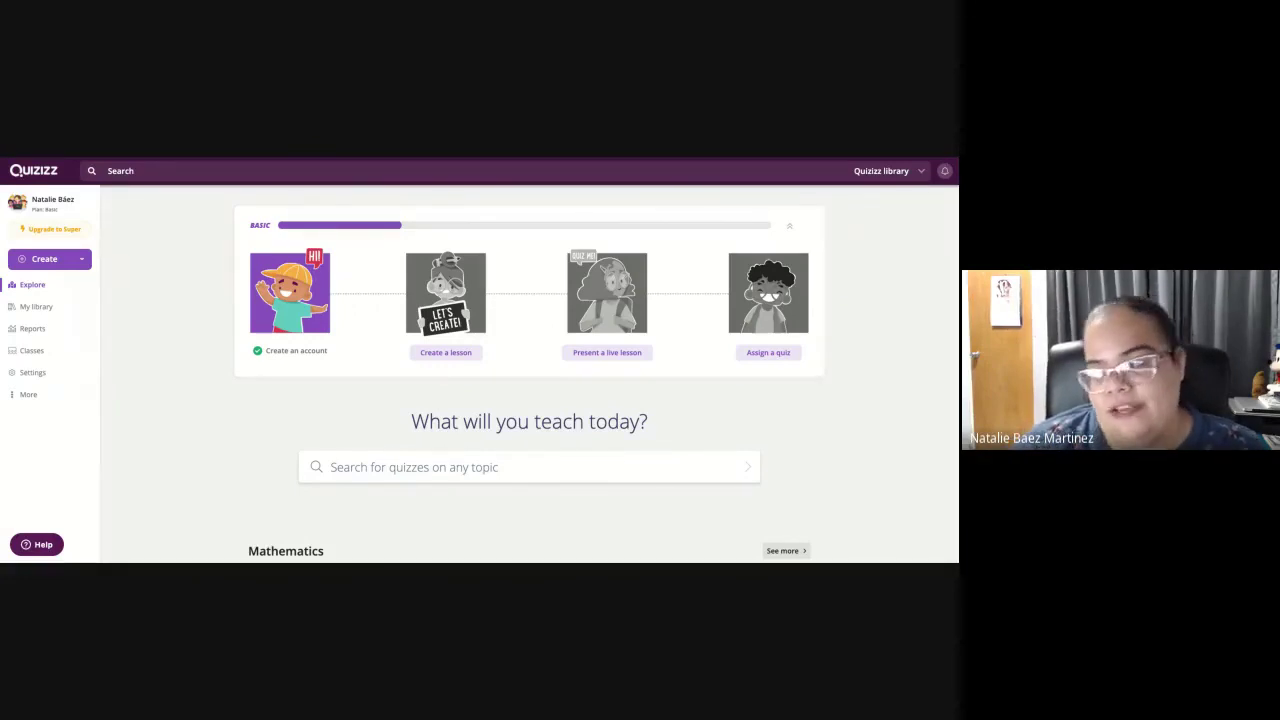
left_click(40, 330)
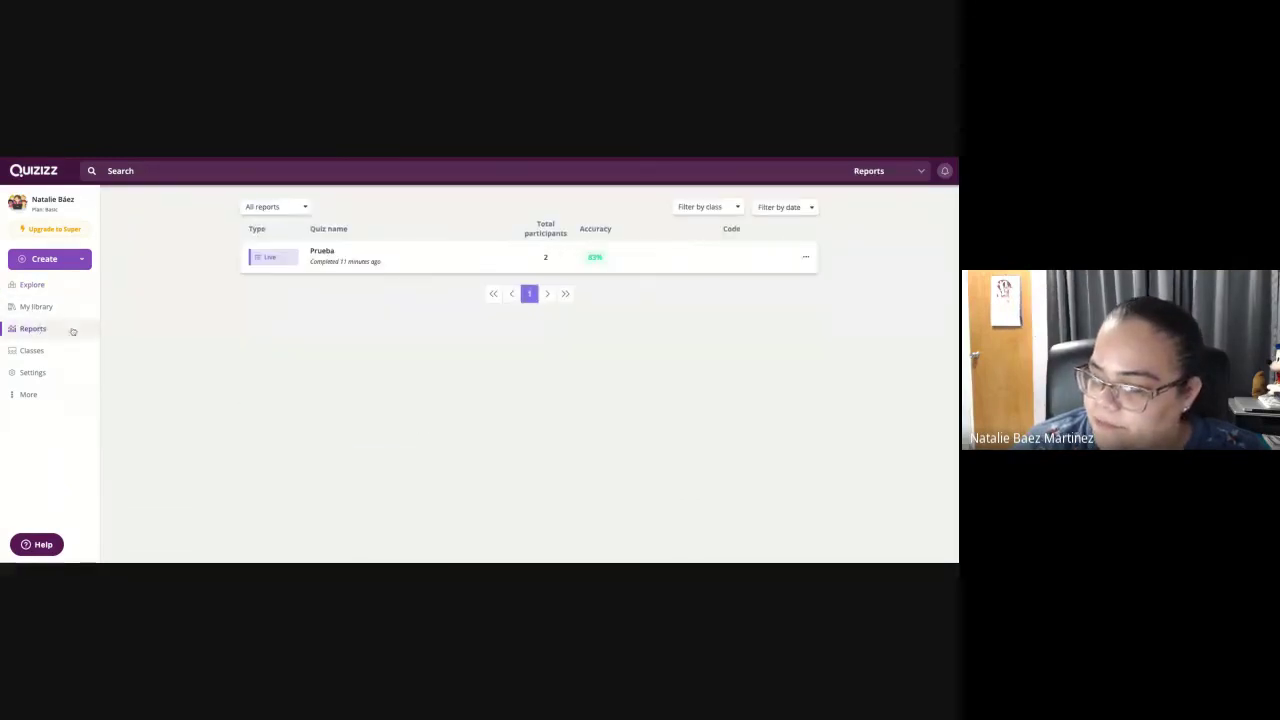
left_click(431, 260)
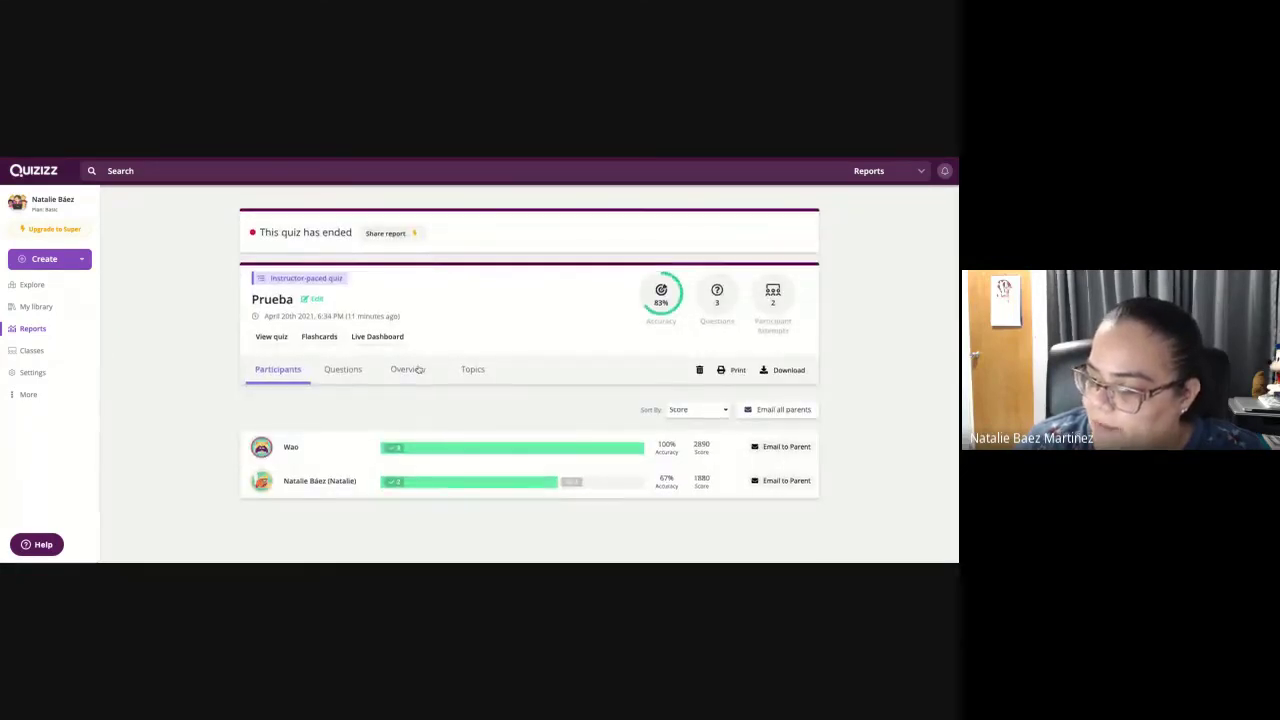
scroll(397, 360, "down", 1)
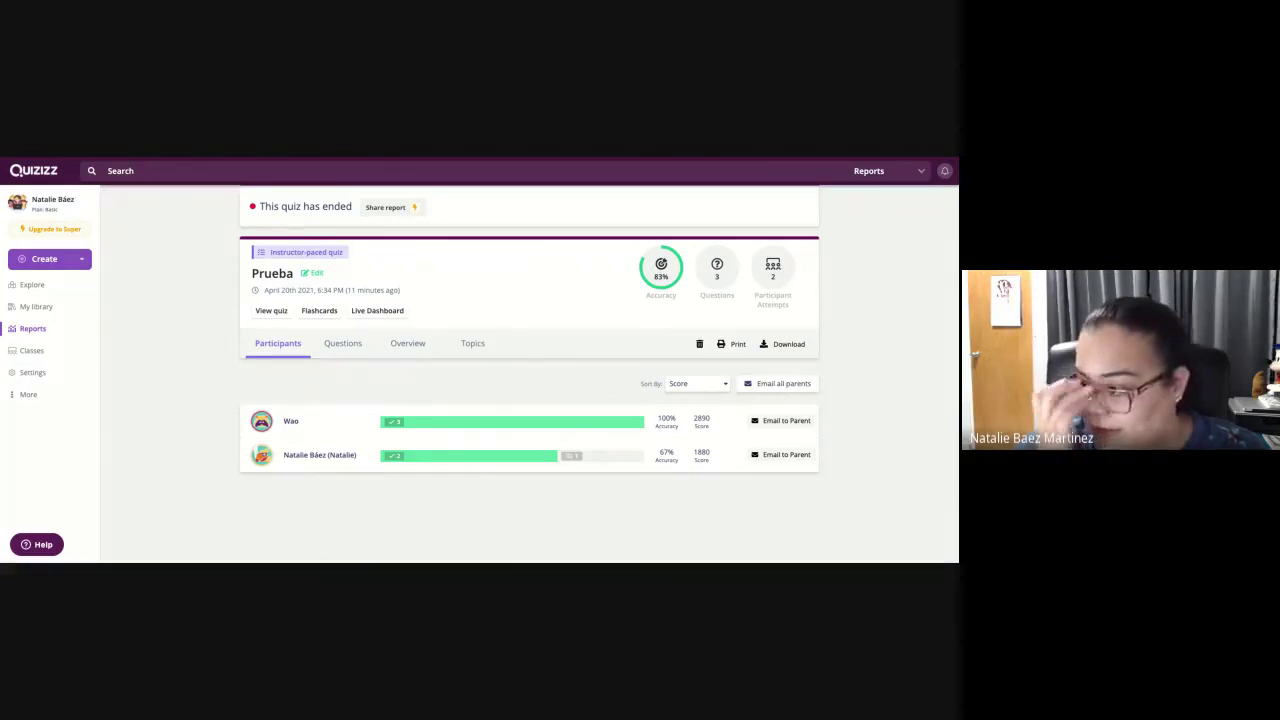
left_click(36, 290)
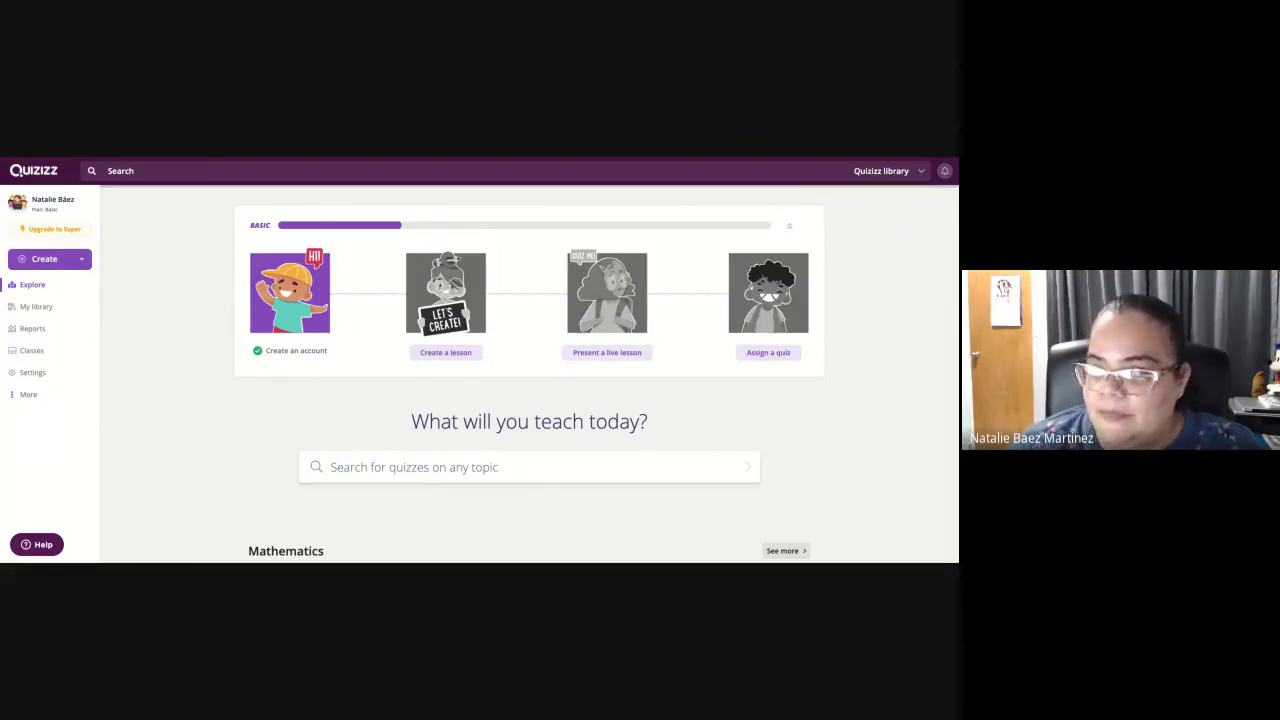
- Switch to the slide presentation and show the "Reflexionemos..." slide
key("alt+Tab")
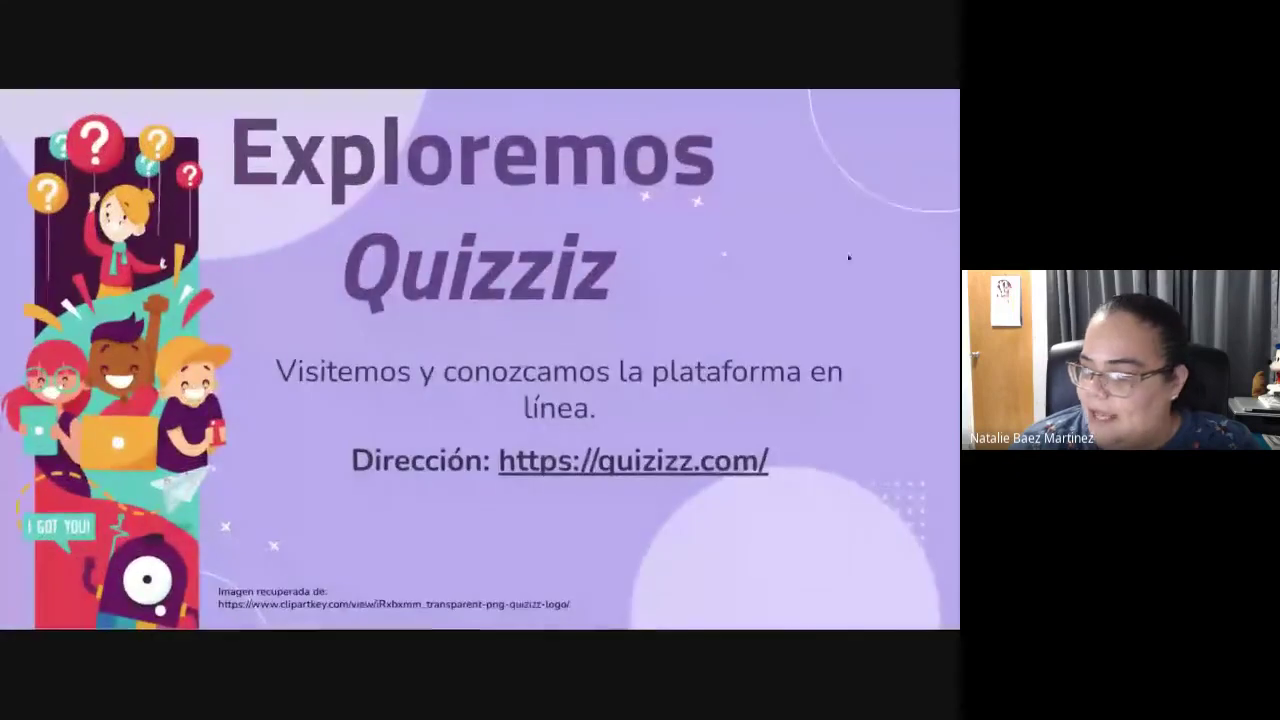
key("Right")
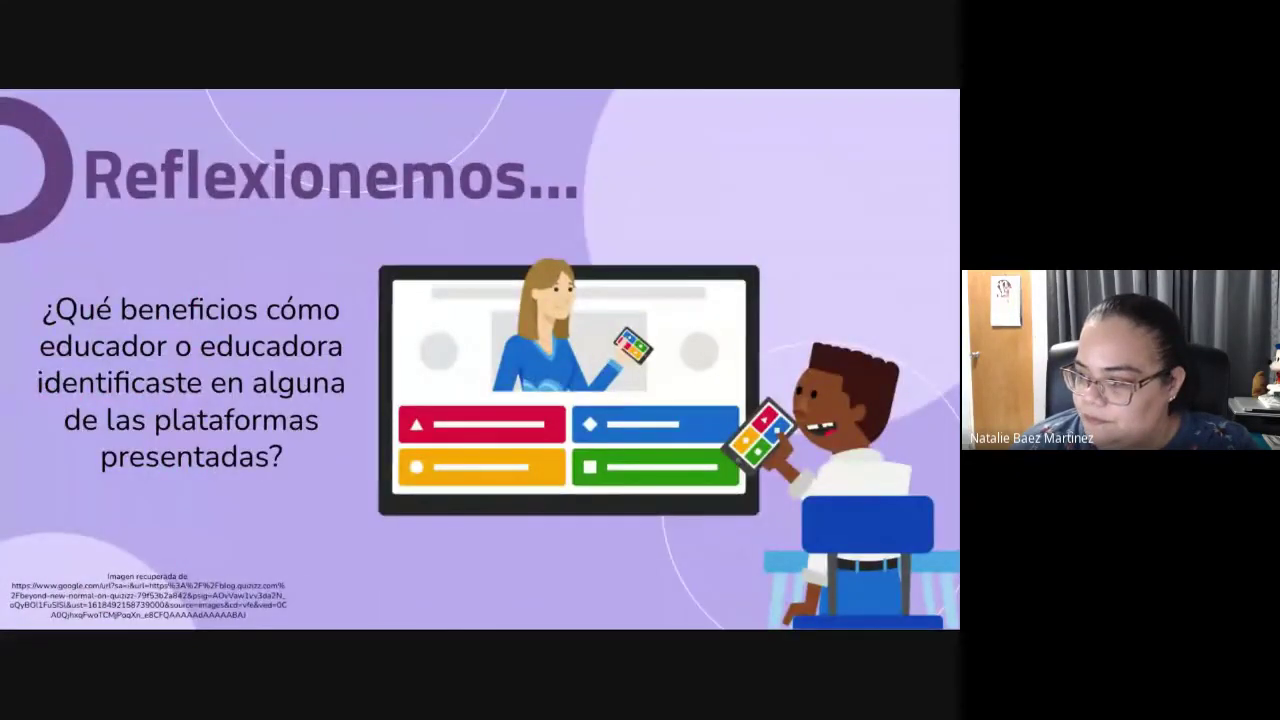
key("Right")
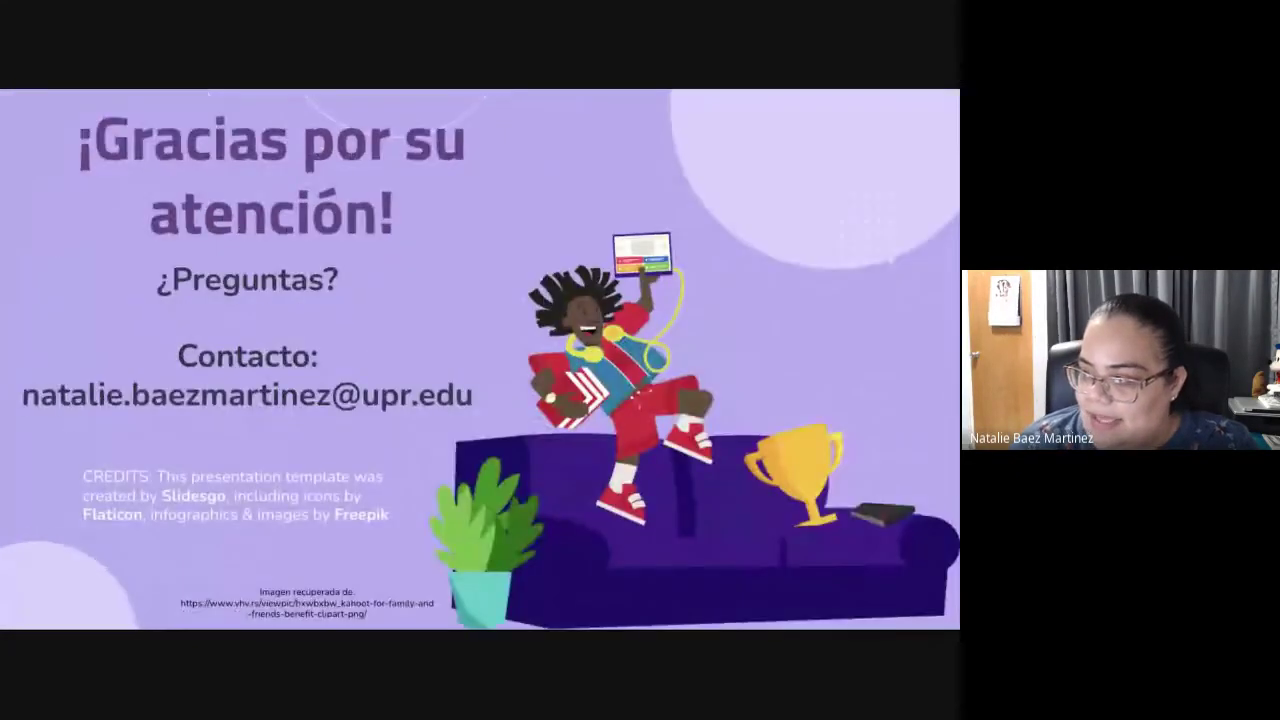
key("Left")
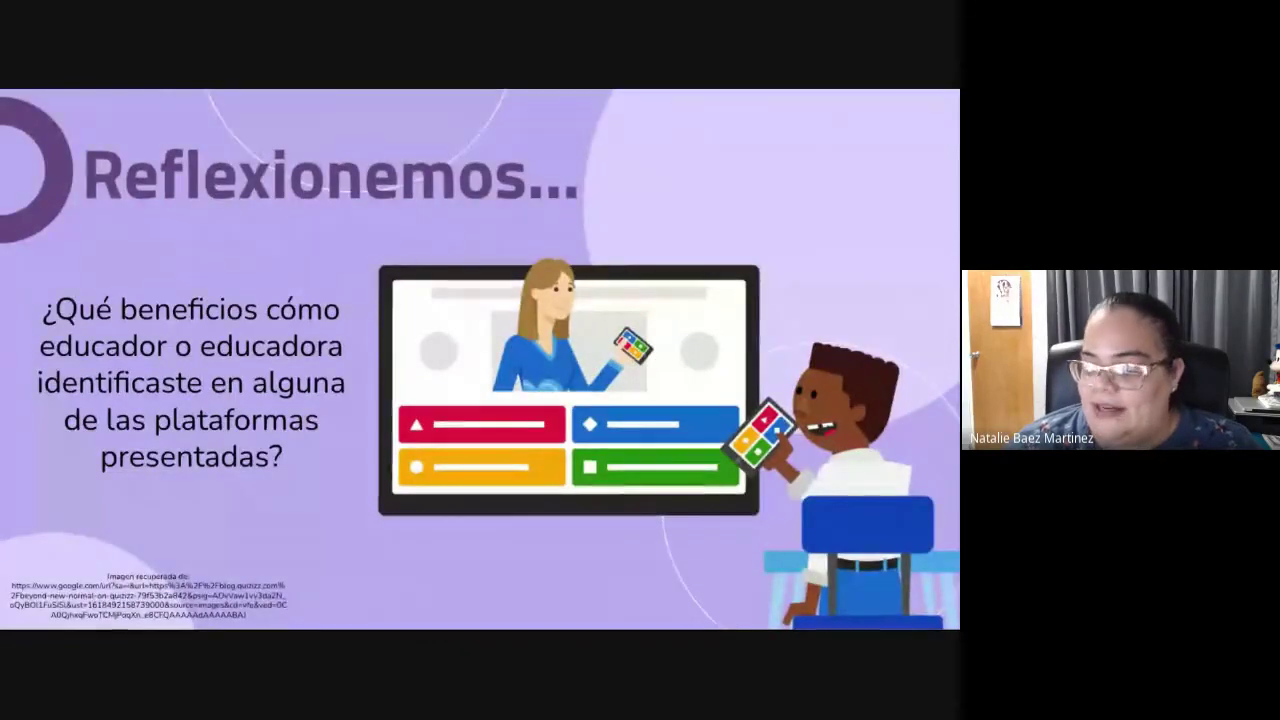